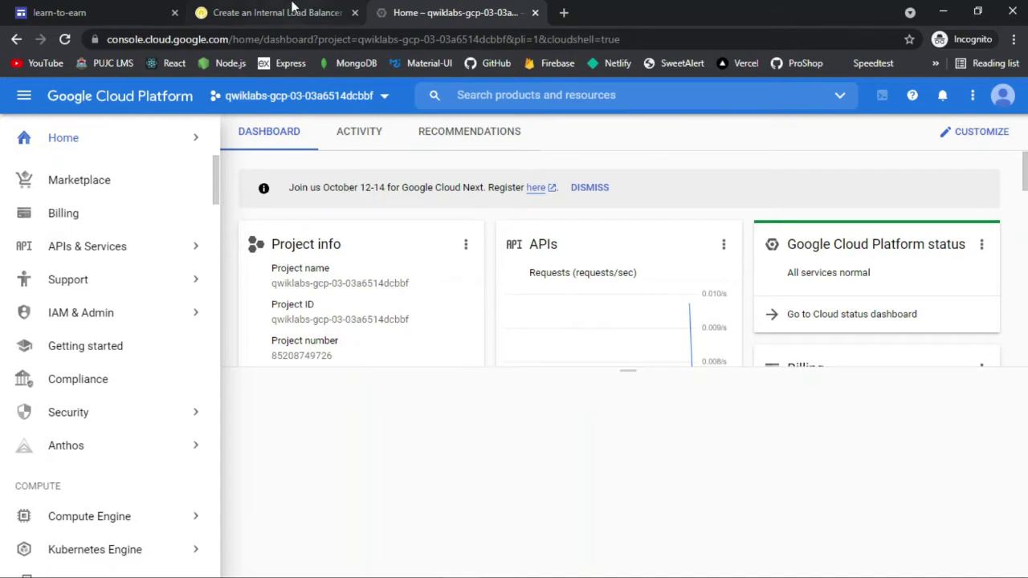
Step: Switch to the lab instructions and review them through the section on configuring HTTP and health check firewall rules
left_click(292, 11)
left_click_drag(257, 185, 566, 251)
left_click(567, 251)
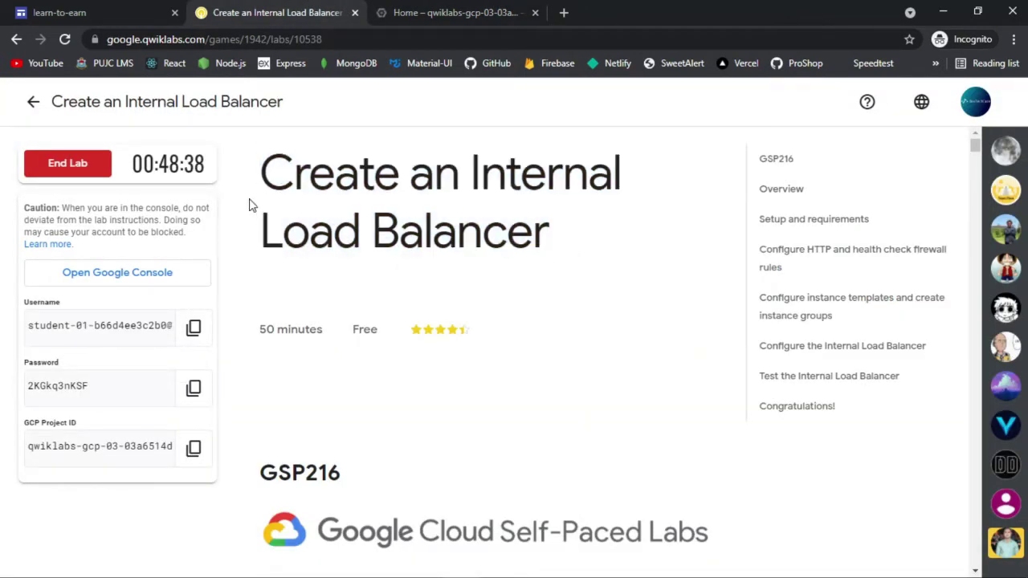
scroll(249, 205, "down", 10)
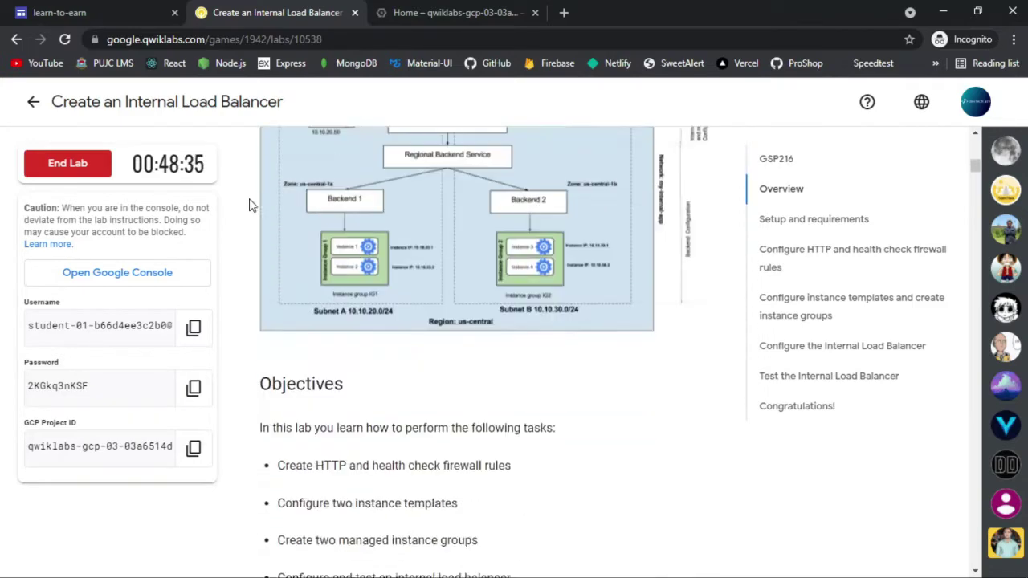
scroll(249, 205, "down", 15)
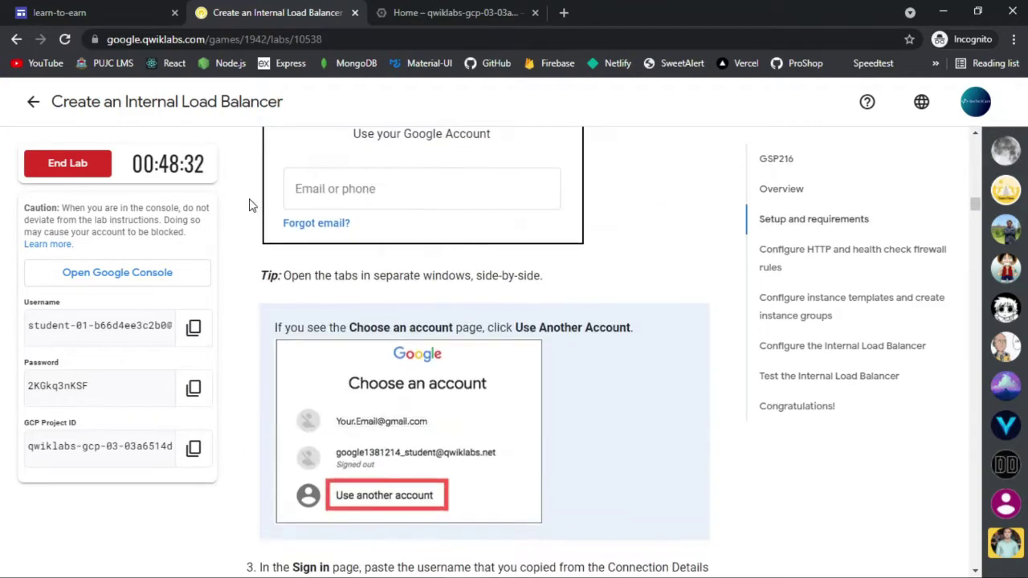
scroll(249, 205, "down", 15)
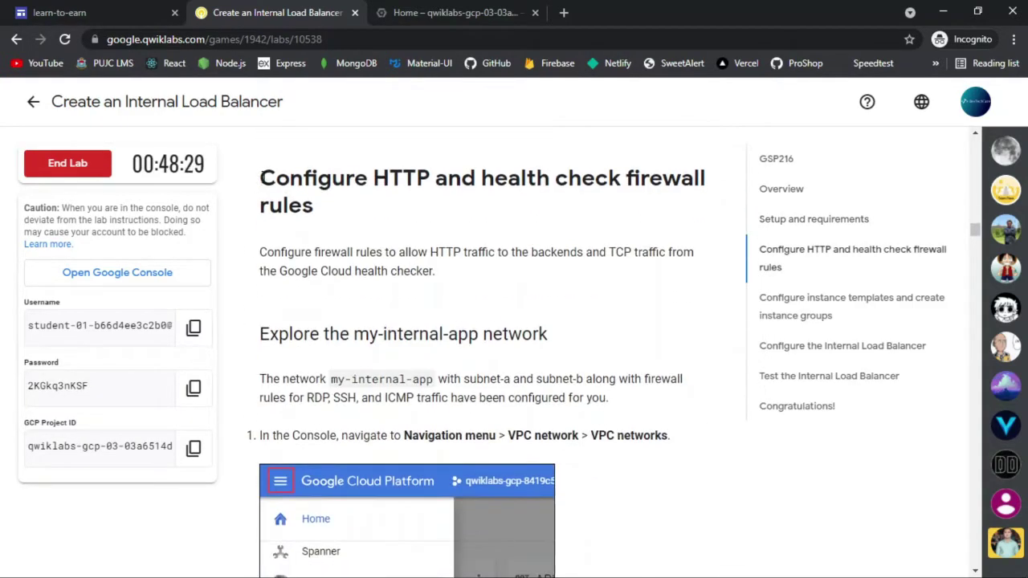
left_click_drag(261, 173, 345, 223)
Step: Return to the Google Cloud console and start the Cloud Shell session
left_click(450, 12)
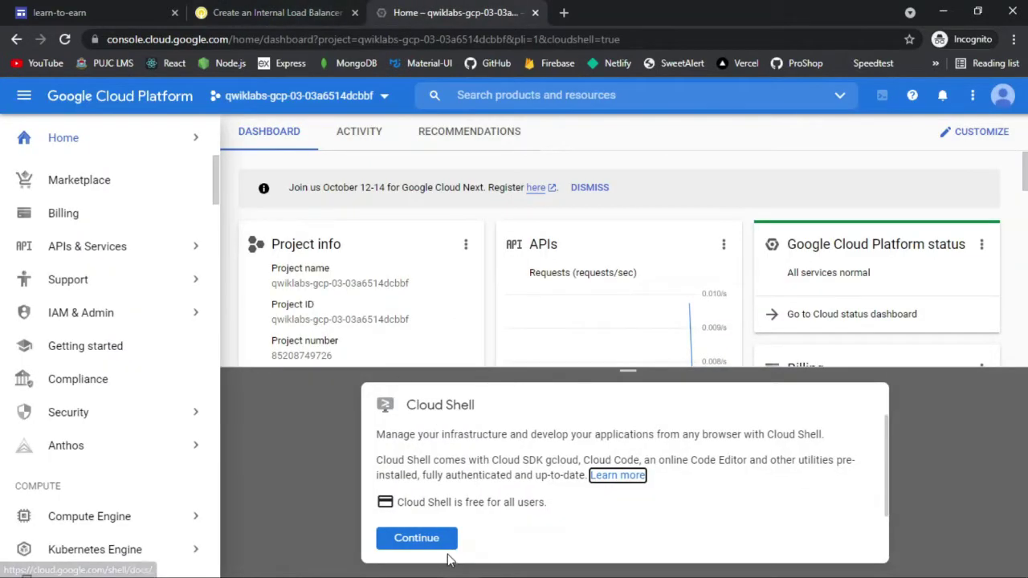
left_click(438, 539)
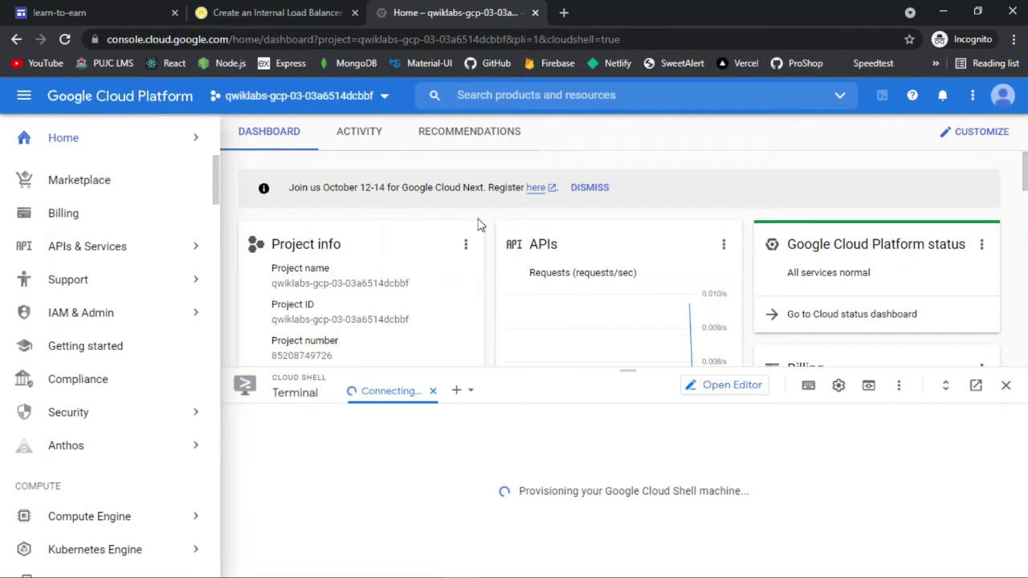
Step: Go back to the lab instructions and review the objectives, the setup and how to reach the my-internal-app network
left_click(317, 11)
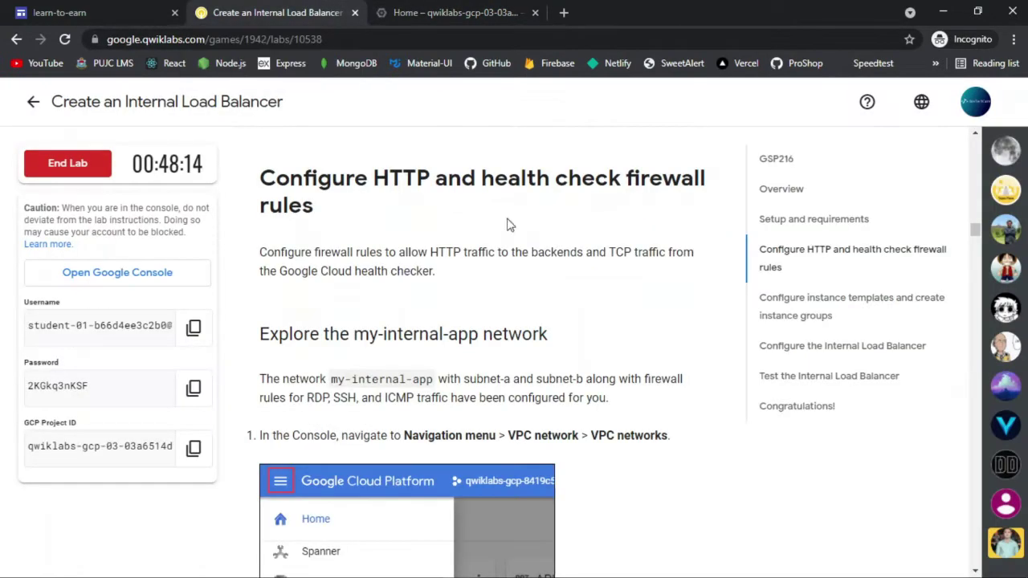
scroll(563, 261, "up", 15)
scroll(562, 264, "up", 6)
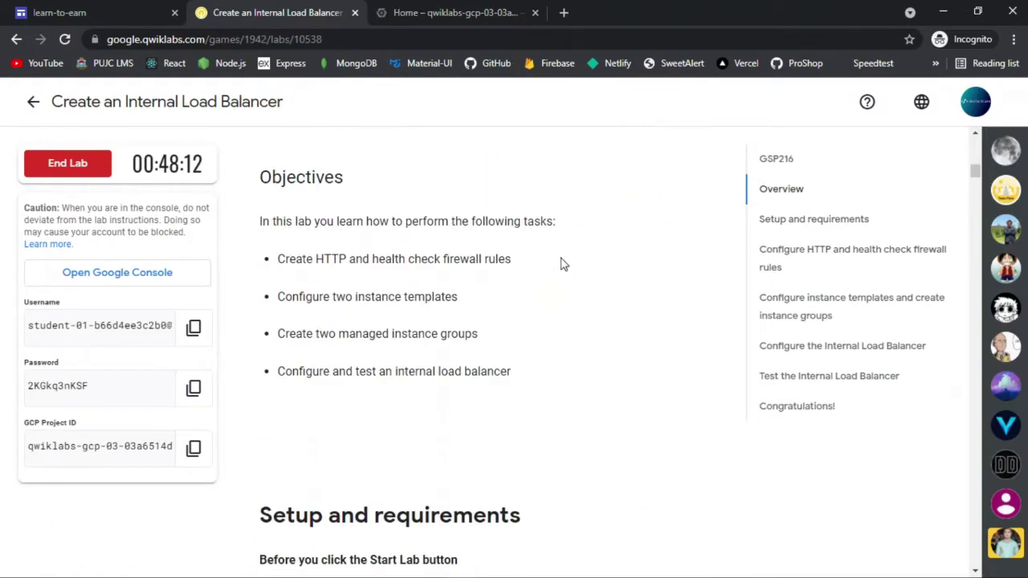
scroll(563, 257, "down", 12)
scroll(562, 261, "down", 15)
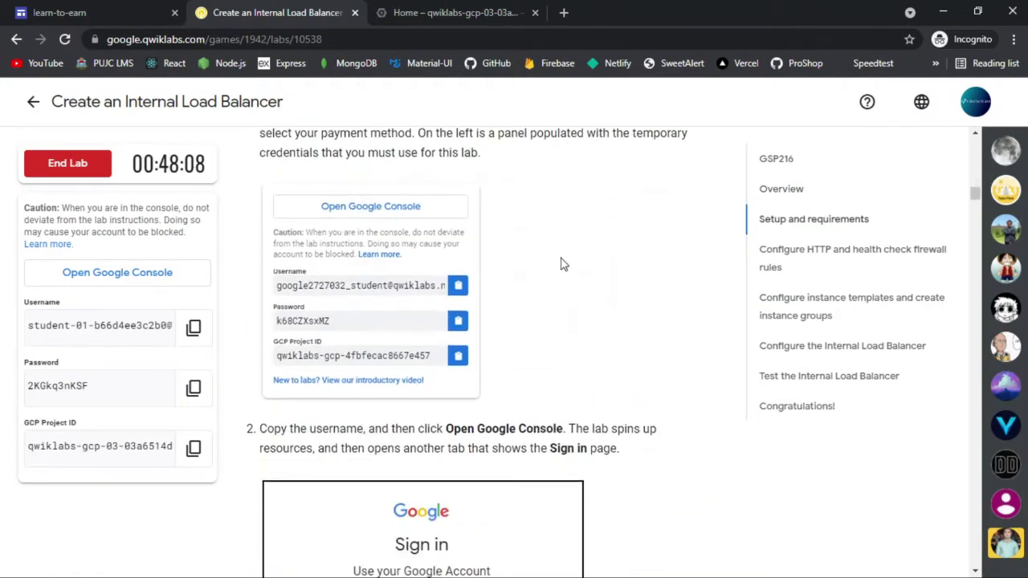
scroll(563, 264, "down", 15)
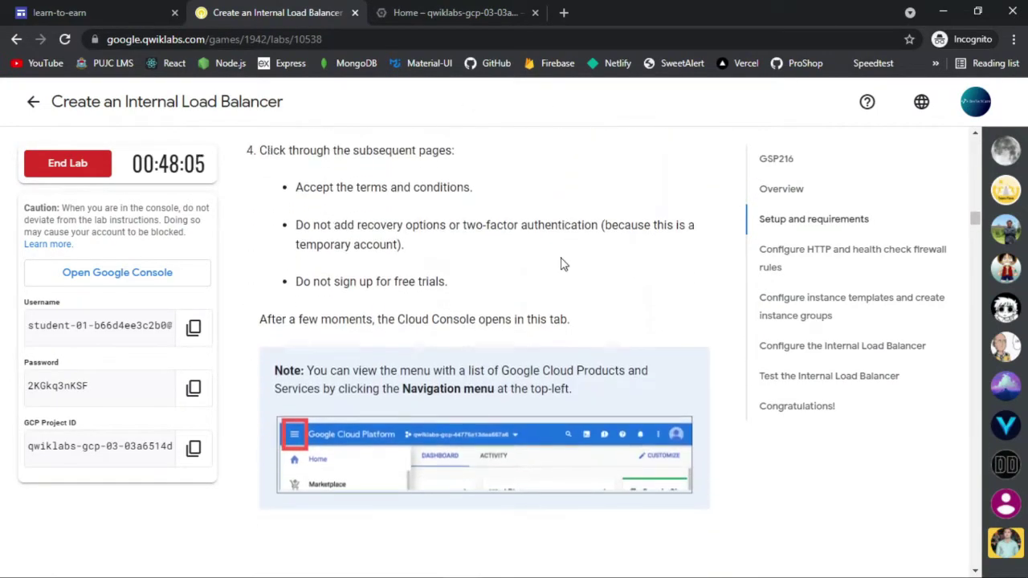
scroll(562, 265, "down", 1)
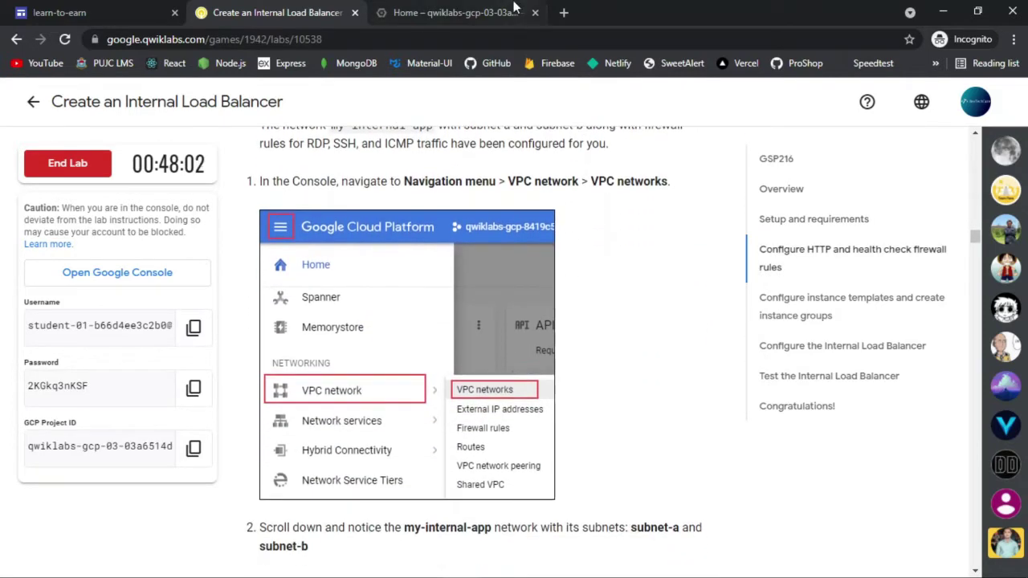
Step: Open the VPC networks page in the Google Cloud console
left_click(438, 12)
scroll(133, 319, "down", 6)
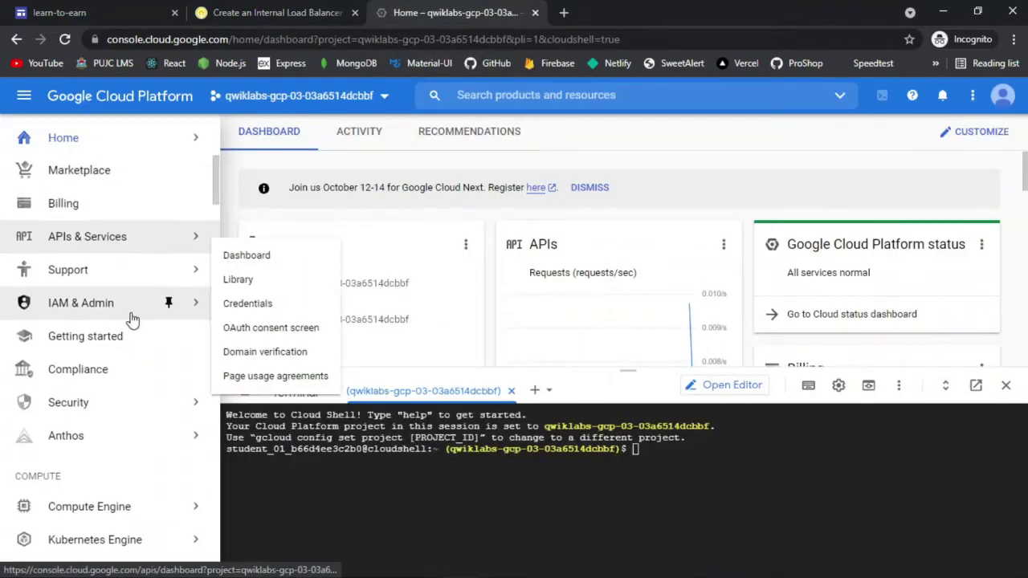
scroll(132, 320, "down", 6)
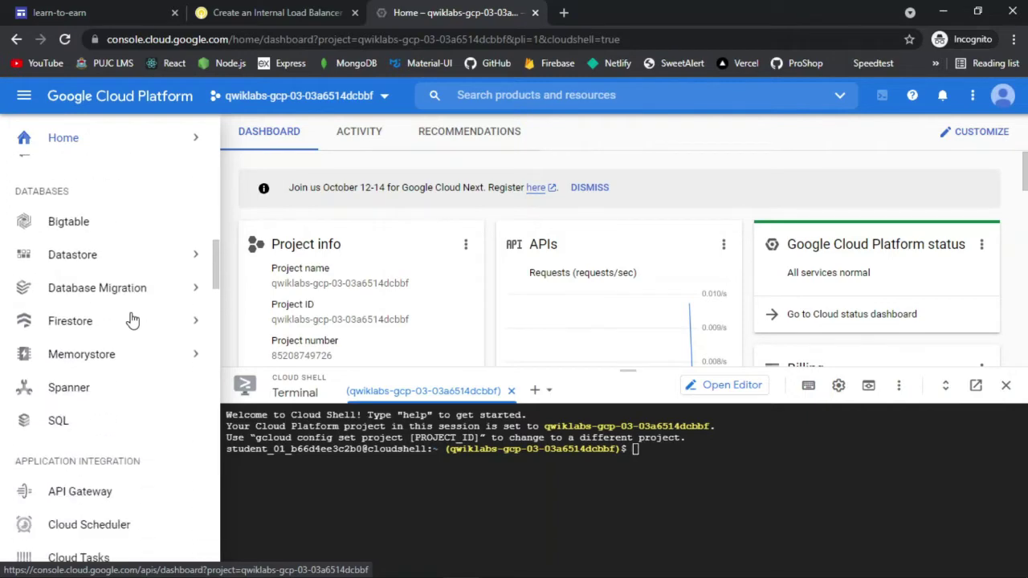
scroll(133, 320, "down", 2)
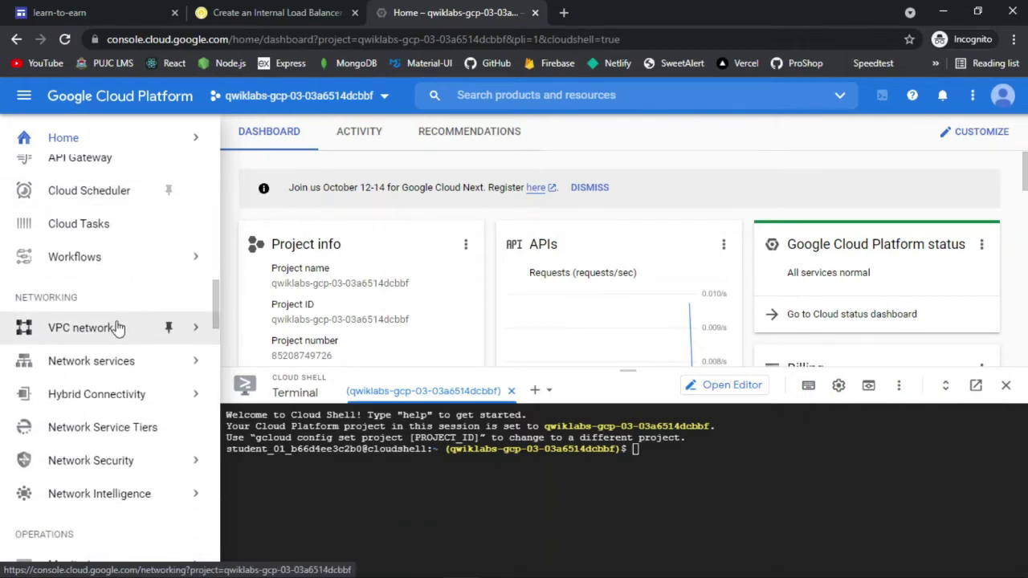
mouse_move(184, 327)
left_click(243, 339)
Step: Check the lab's HTTP firewall rule instructions and open the VPC network's Firewall page in the console
left_click(261, 10)
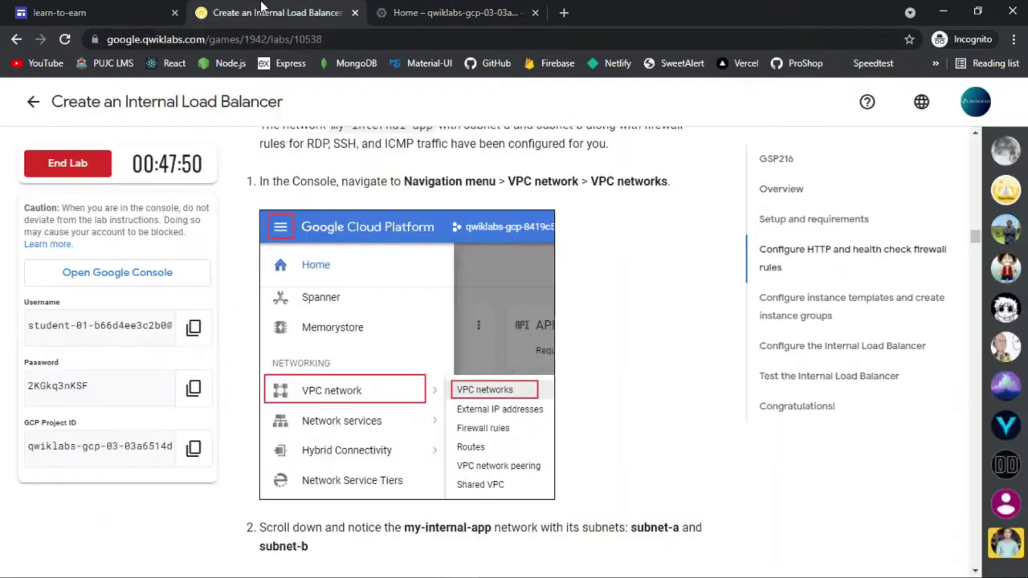
scroll(498, 217, "down", 4)
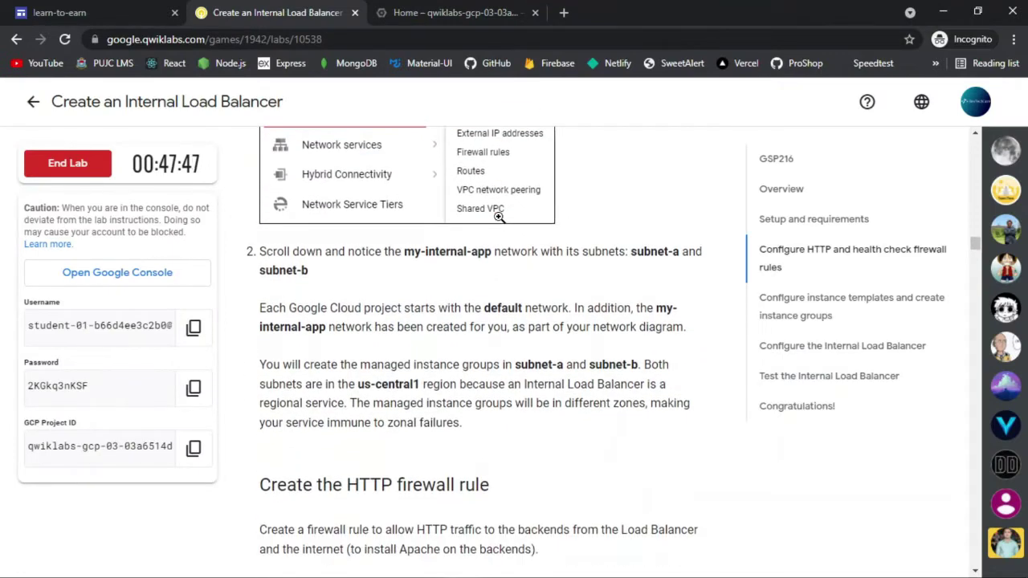
scroll(499, 219, "down", 3)
scroll(498, 222, "down", 1)
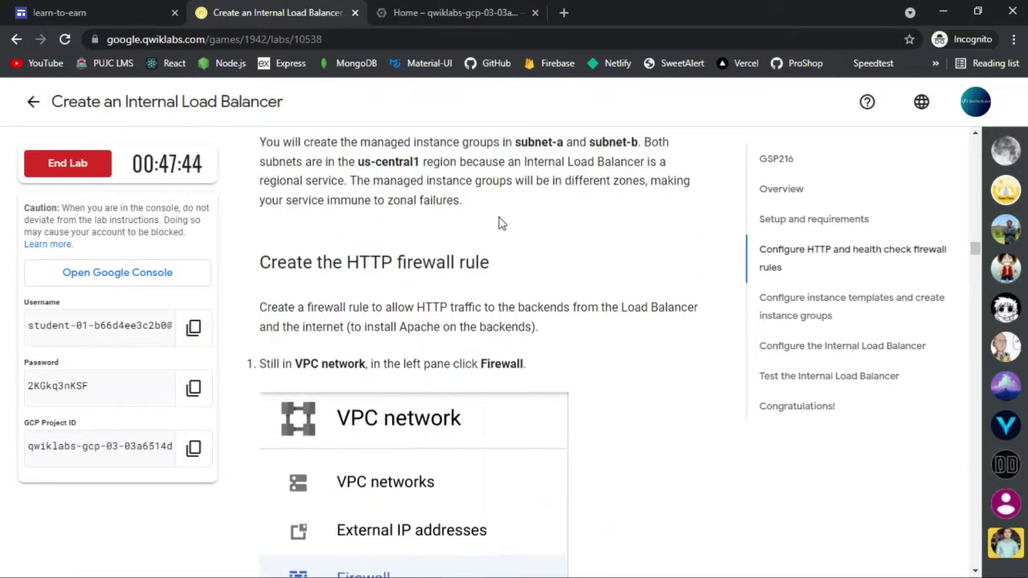
left_click(454, 12)
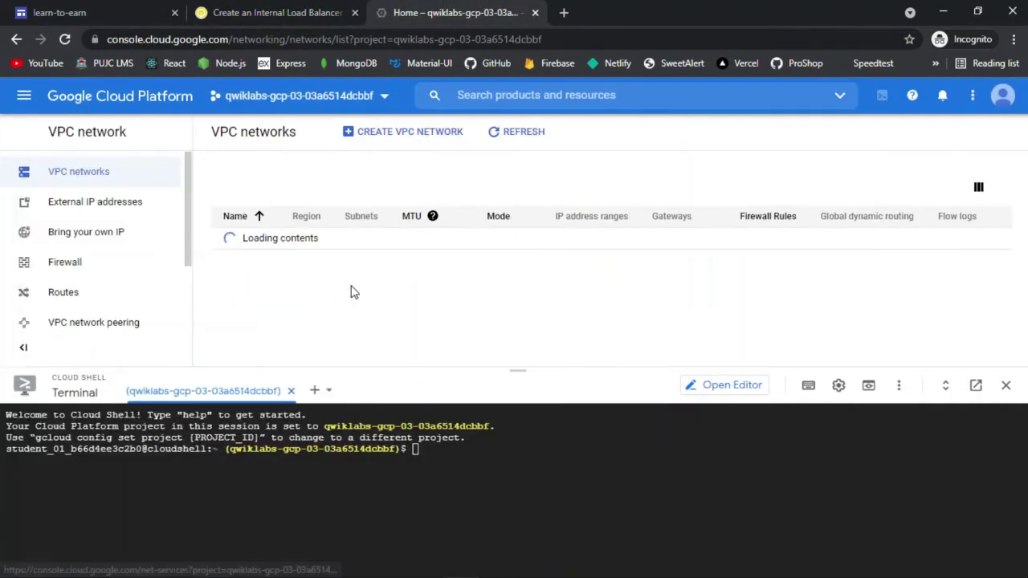
left_click(73, 264)
Step: Set the Cloud Shell terminal's text size to Large
left_click(838, 388)
mouse_move(730, 450)
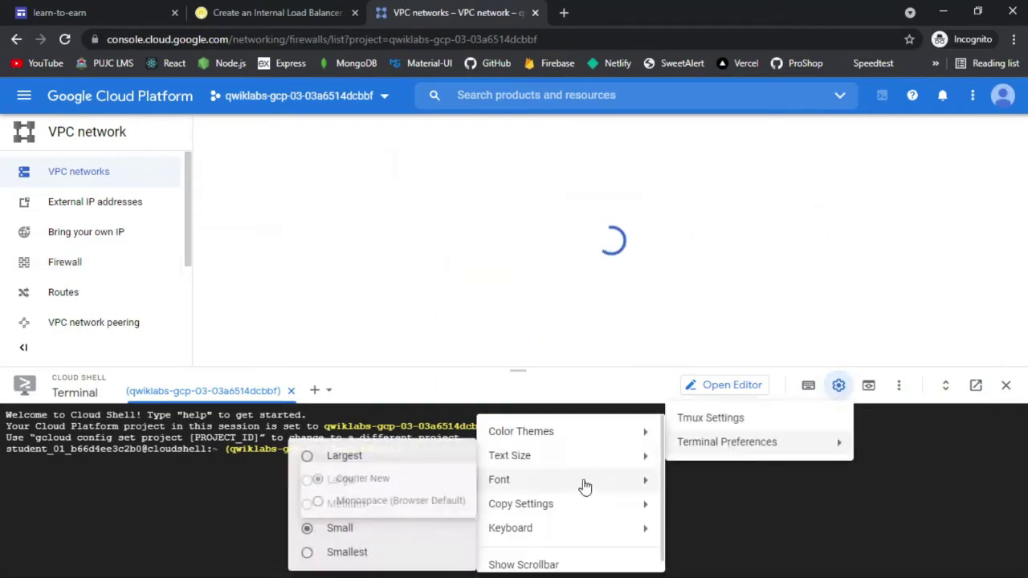
mouse_move(490, 457)
left_click(356, 482)
Step: Read the lab's firewall rule steps and examine the console's existing rules, including app-allow-icmp and app-allow-ssh-rdp
left_click(287, 10)
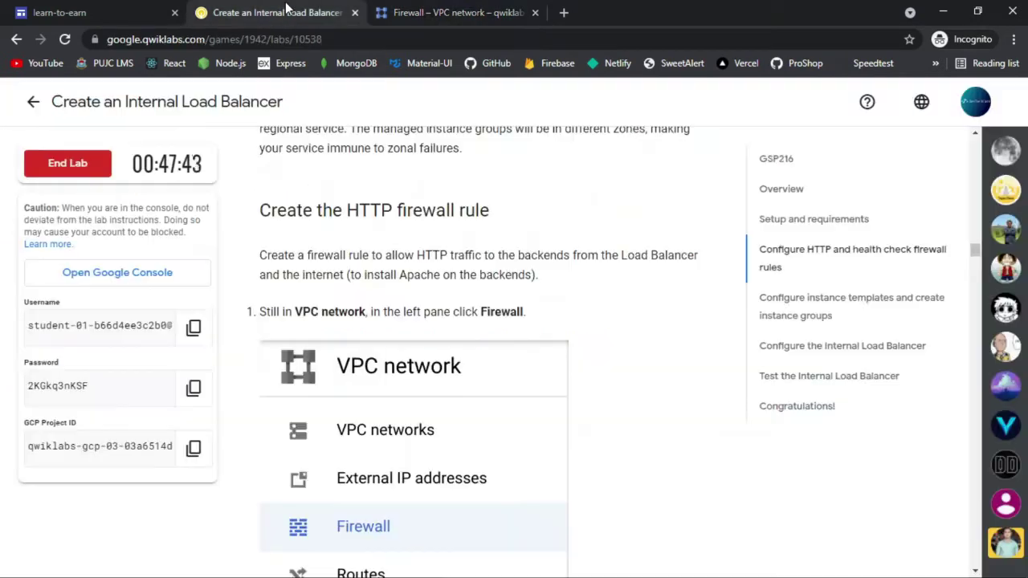
scroll(535, 249, "down", 7)
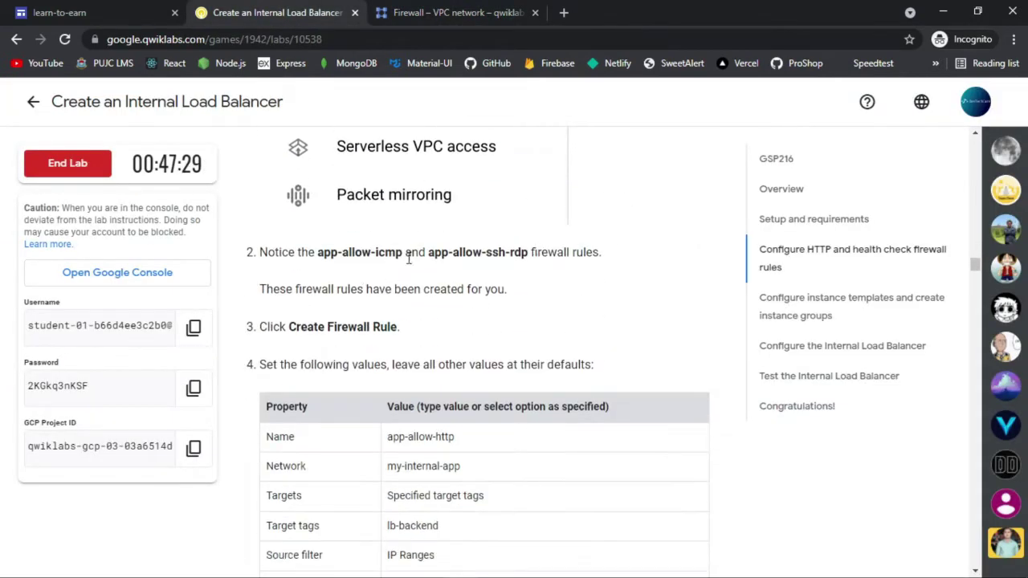
left_click(487, 9)
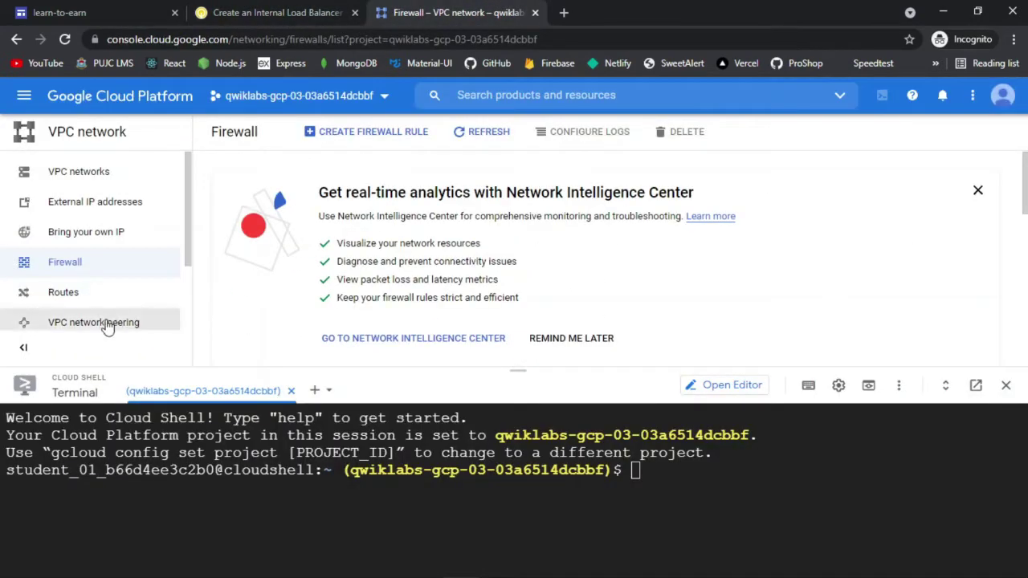
scroll(394, 262, "down", 2)
scroll(394, 261, "down", 4)
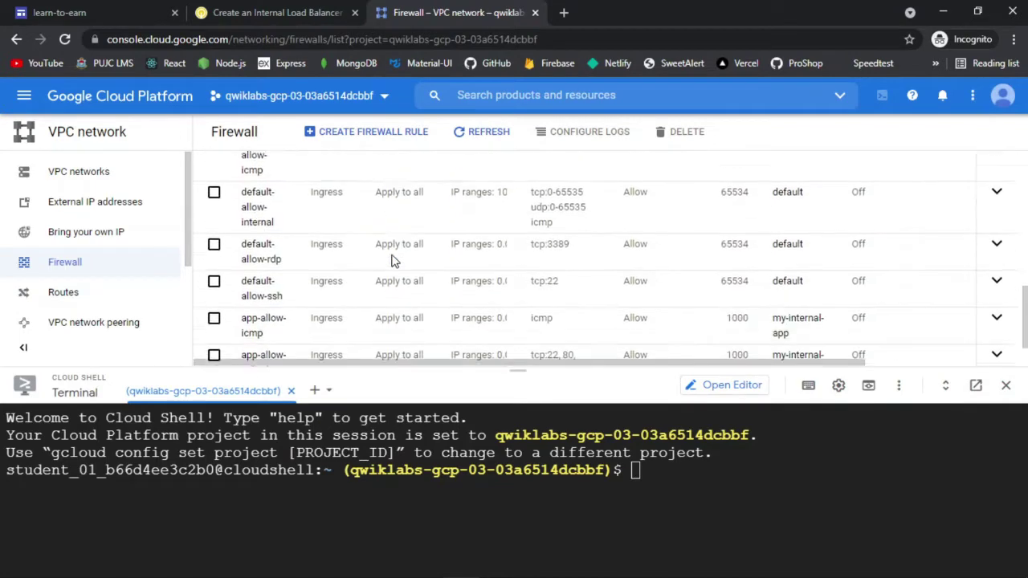
scroll(394, 261, "up", 6)
scroll(394, 261, "down", 3)
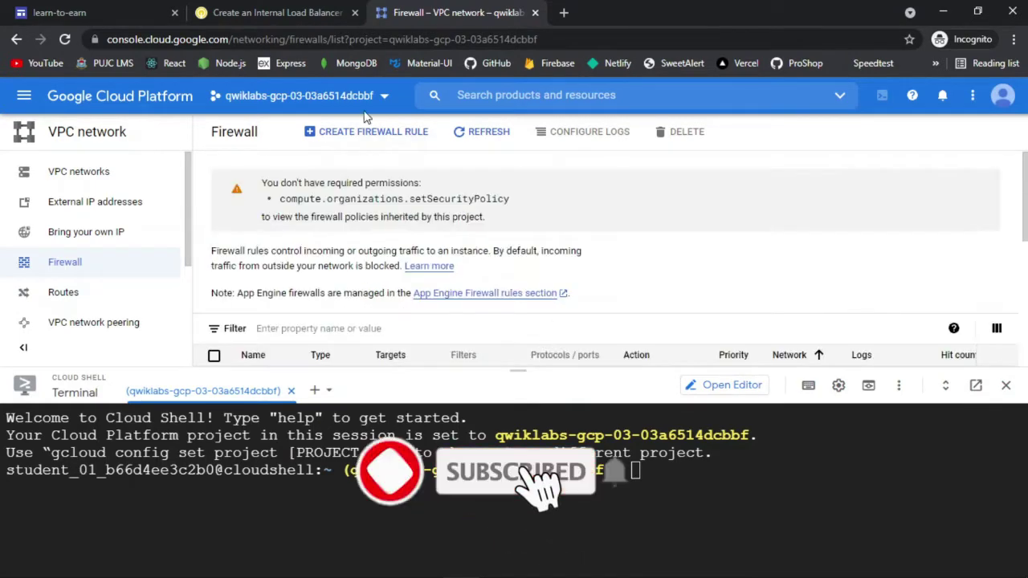
Step: Start a new firewall rule and name it app-allow-http, copied from the lab's value table
left_click(367, 132)
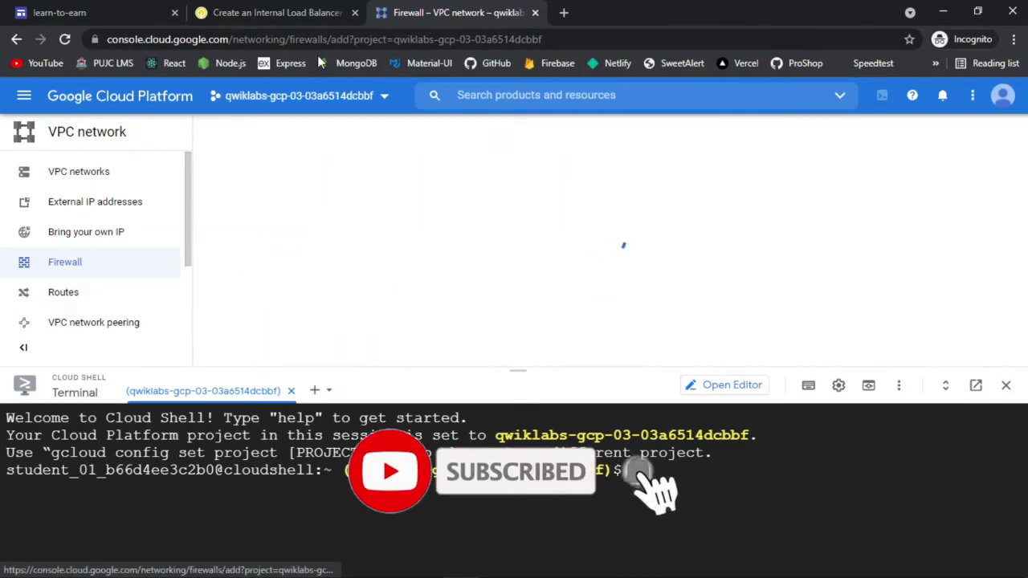
left_click(285, 12)
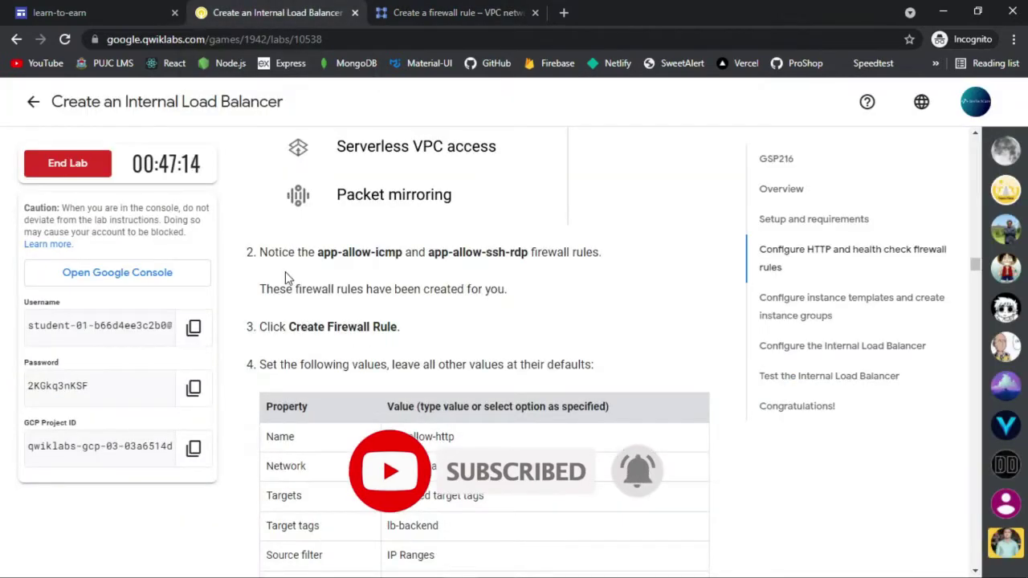
scroll(286, 273, "down", 2)
left_click_drag(388, 297, 452, 307)
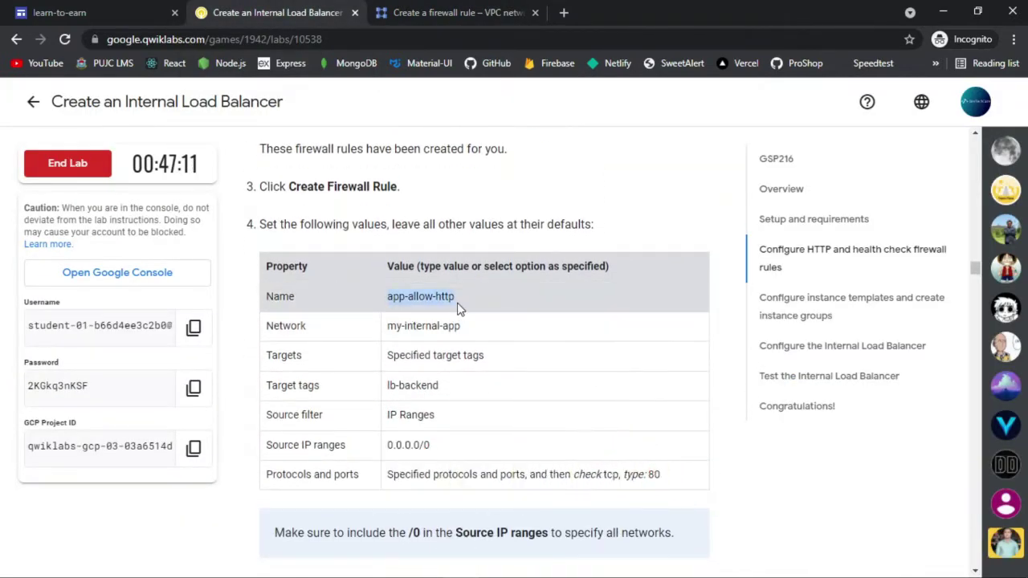
left_click(448, 10)
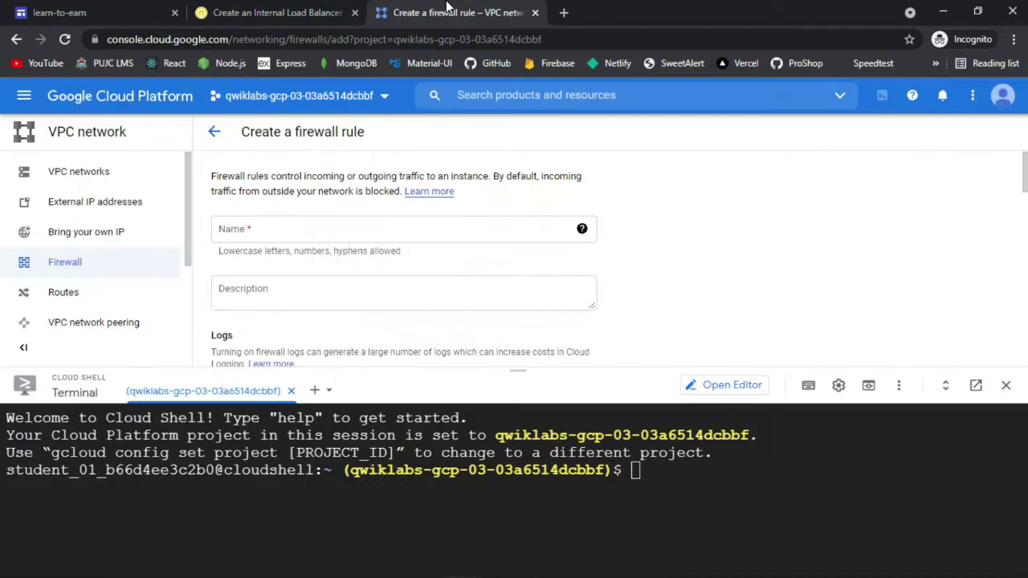
left_click(266, 238)
Step: Look up the network in the lab's value table and set the firewall rule's network to my-internal-app
left_click(269, 10)
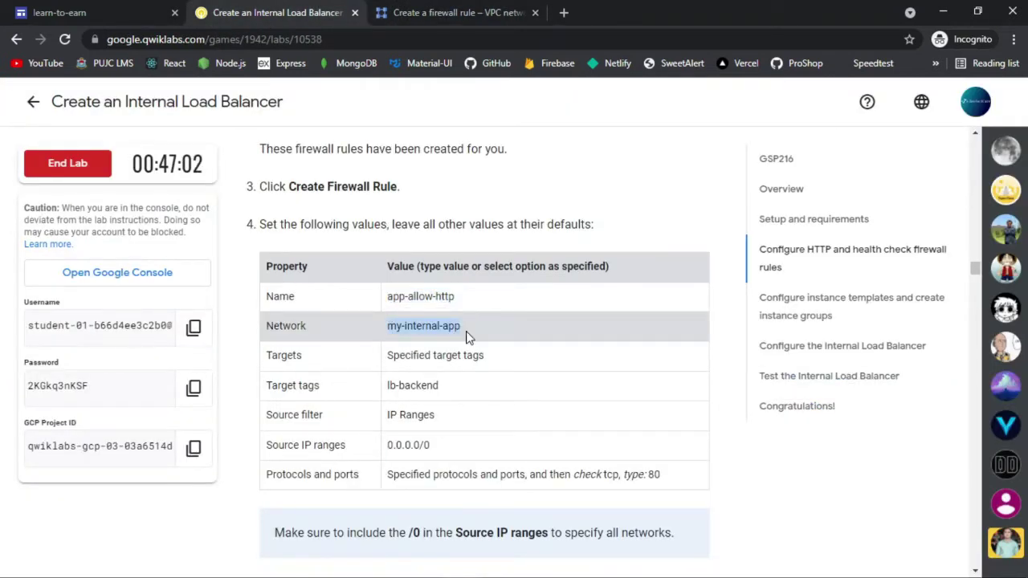
left_click(455, 7)
scroll(394, 298, "down", 3)
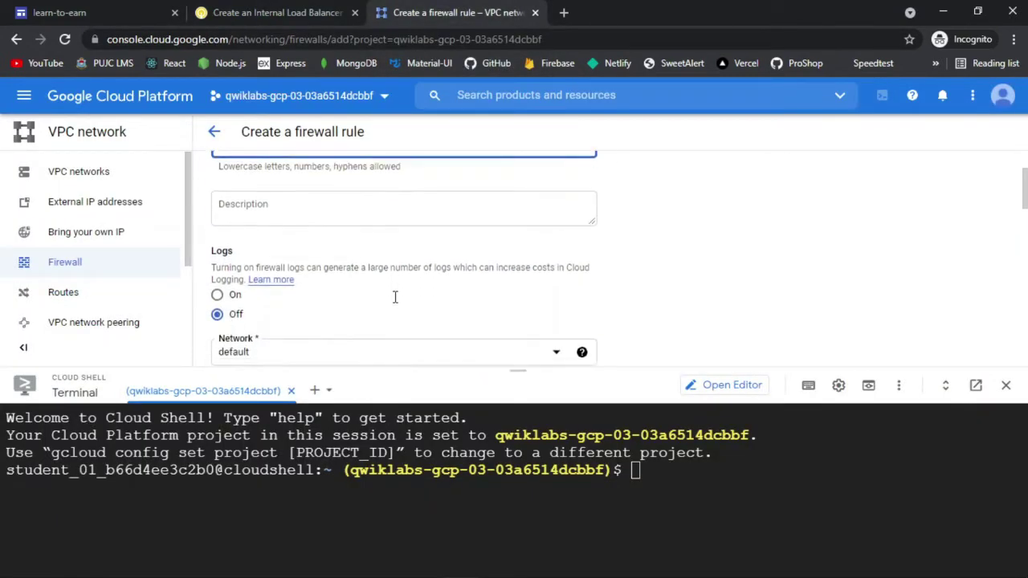
left_click(367, 247)
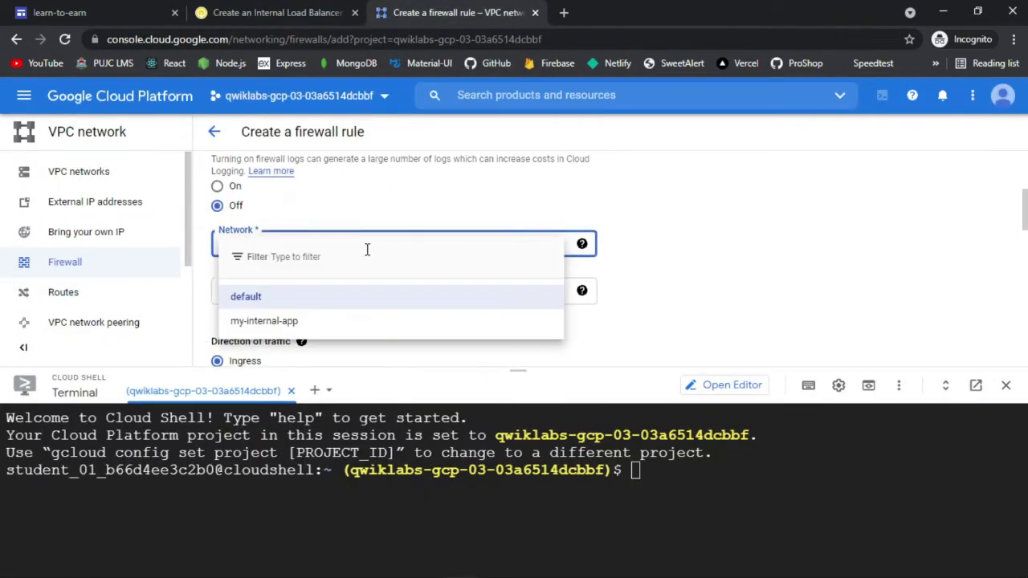
left_click(343, 321)
Step: Check the target values in the lab's table and enter lb-backend as the firewall rule's target tag
left_click(303, 8)
left_click(460, 10)
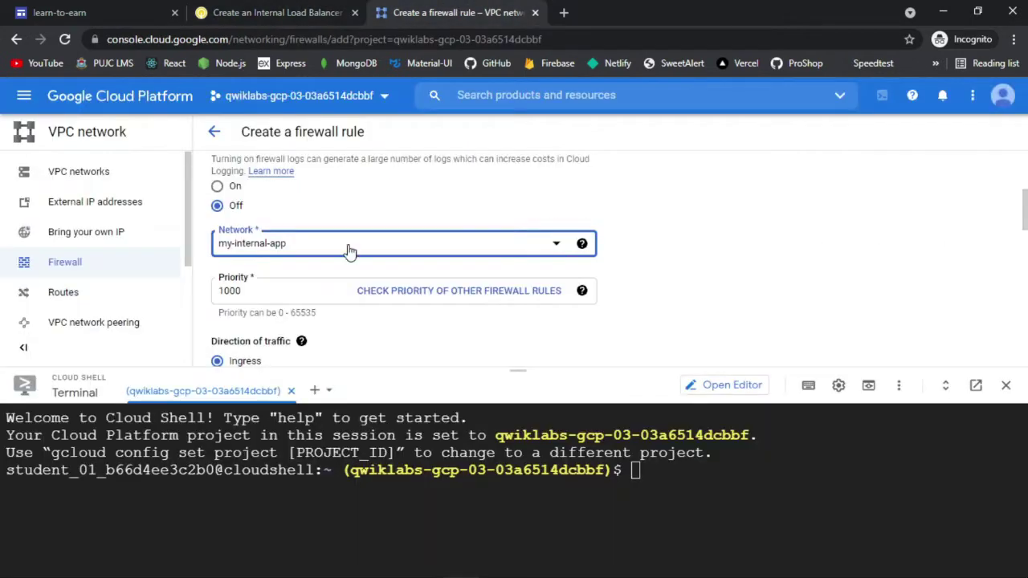
scroll(348, 251, "down", 5)
left_click(279, 11)
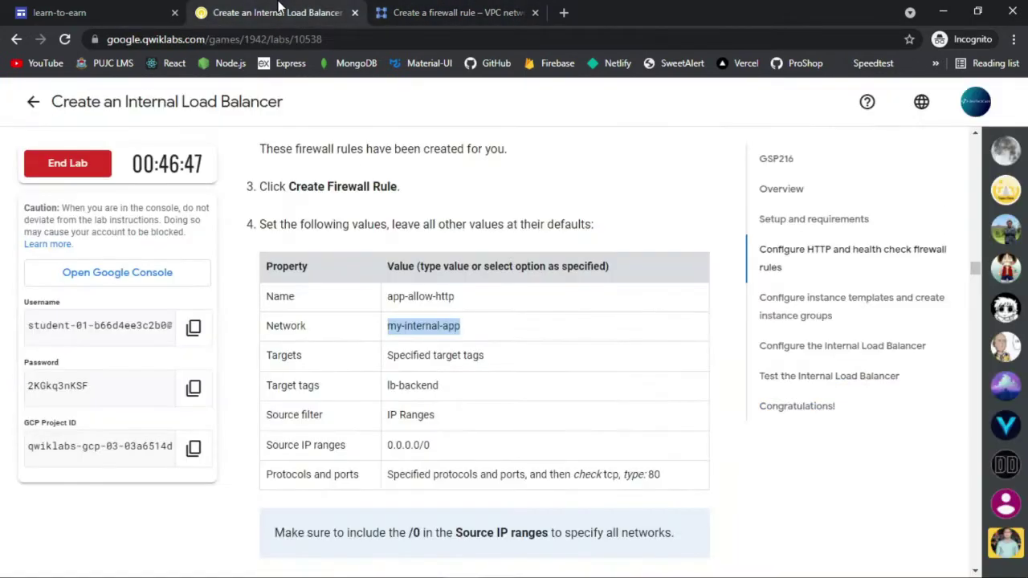
left_click(450, 12)
scroll(356, 320, "down", 1)
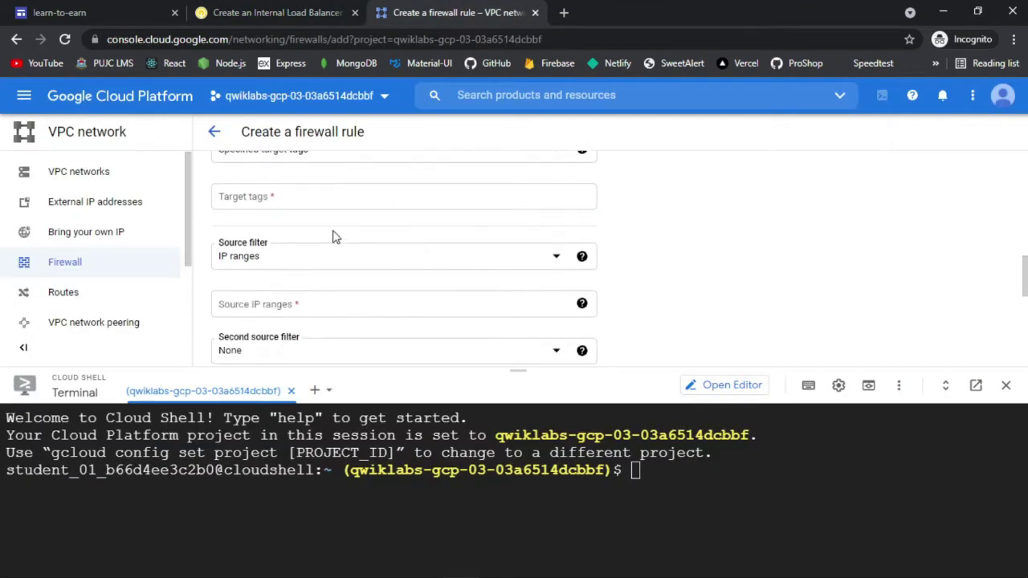
left_click(327, 202)
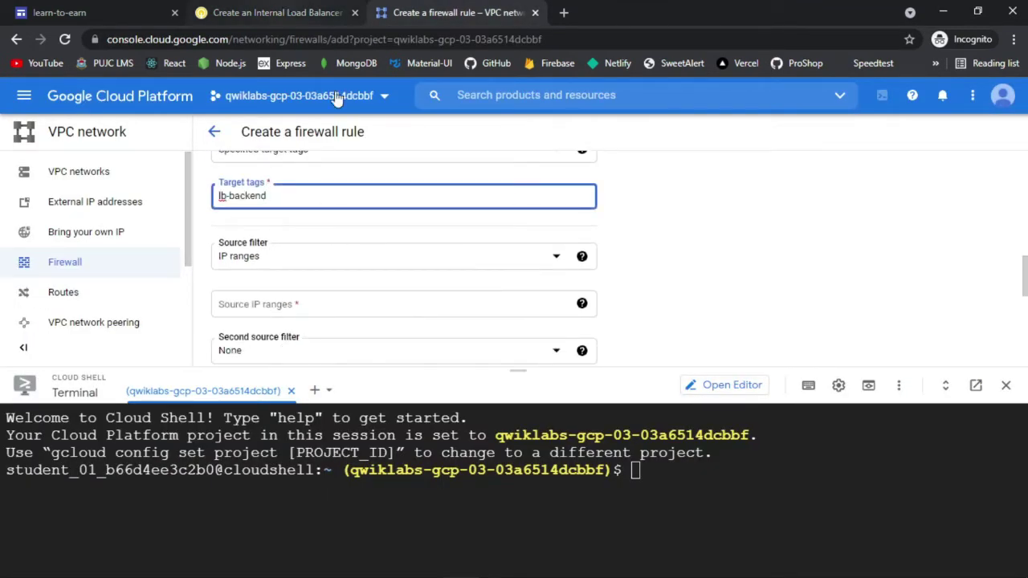
Step: Copy the source IP range from the lab's value table and set the firewall rule's source IP ranges to 0.0.0.0/0
left_click(234, 9)
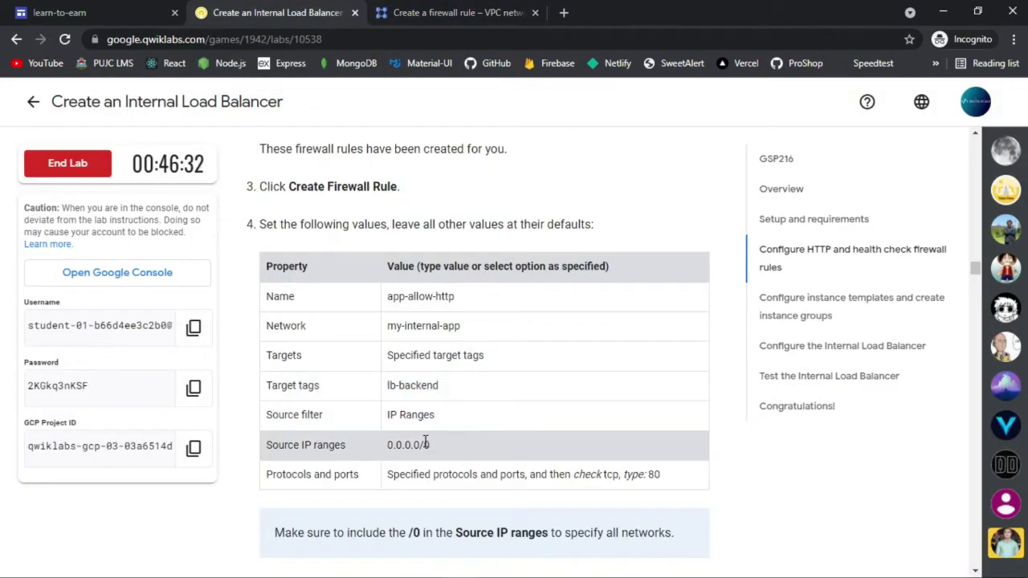
left_click(454, 12)
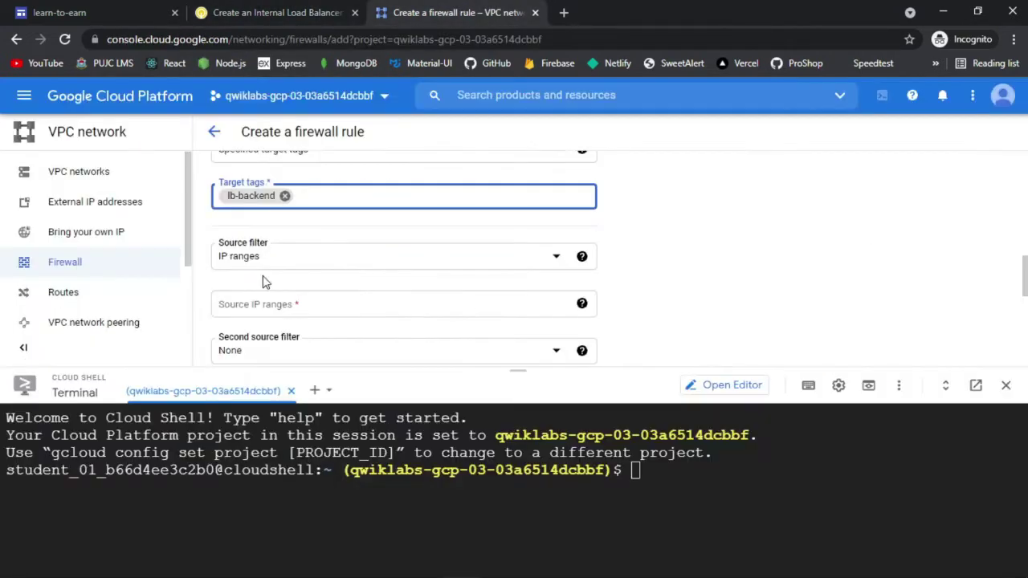
left_click(273, 303)
scroll(432, 247, "down", 3)
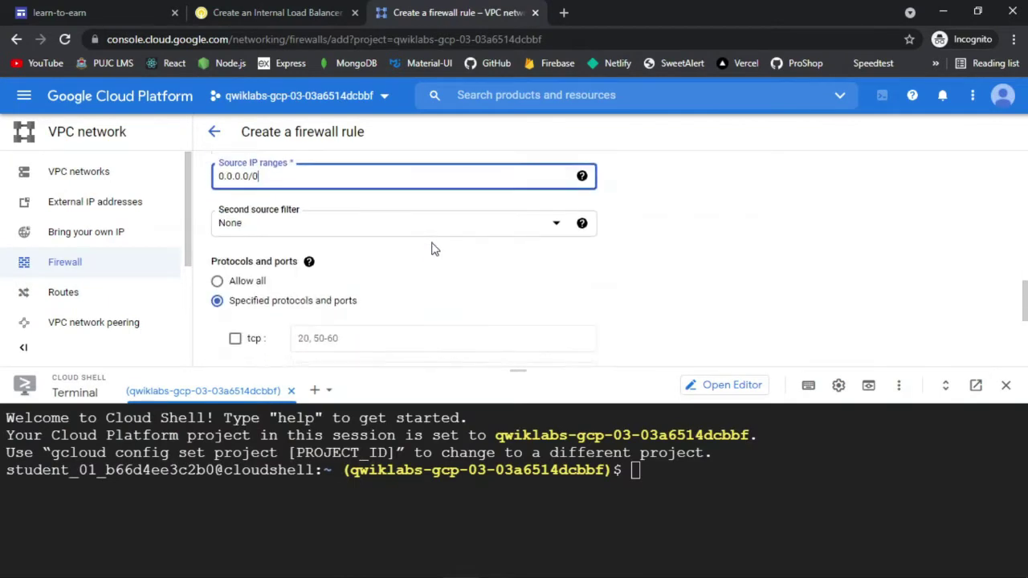
Step: Allow tcp on port 80 under the specified protocols, as the lab's table requires, and create the app-allow-http rule
left_click(273, 9)
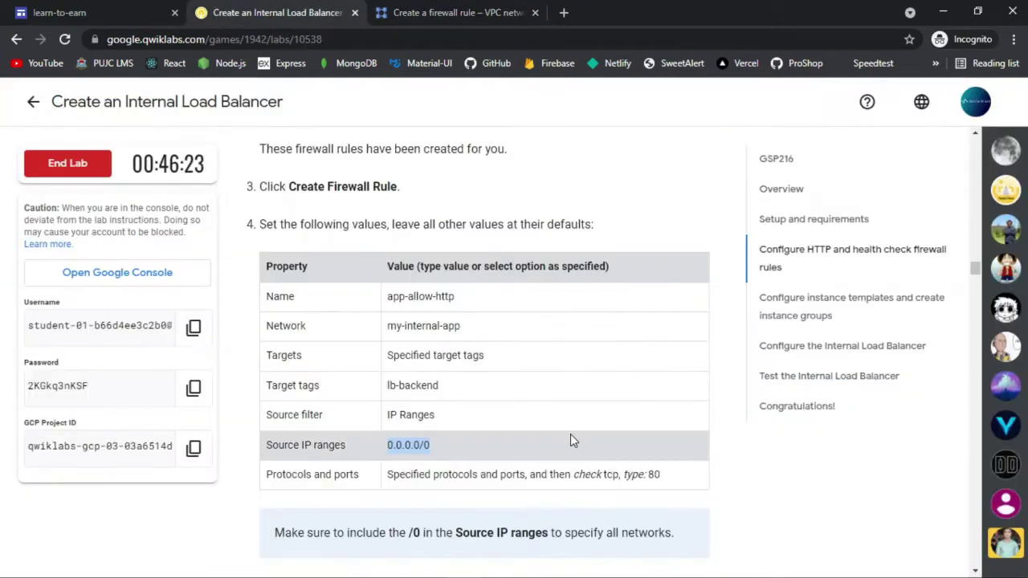
scroll(579, 266, "down", 3)
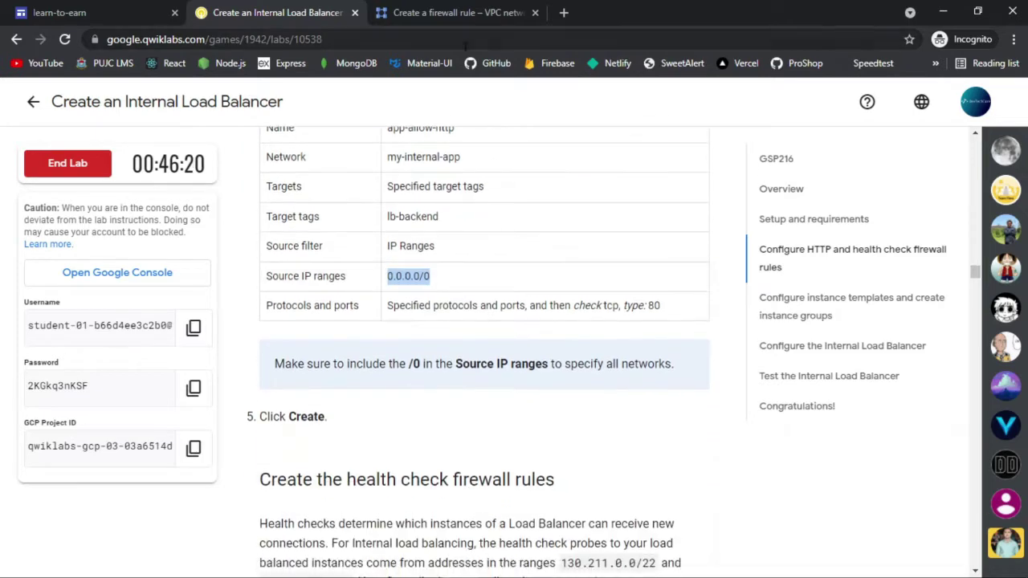
left_click(461, 9)
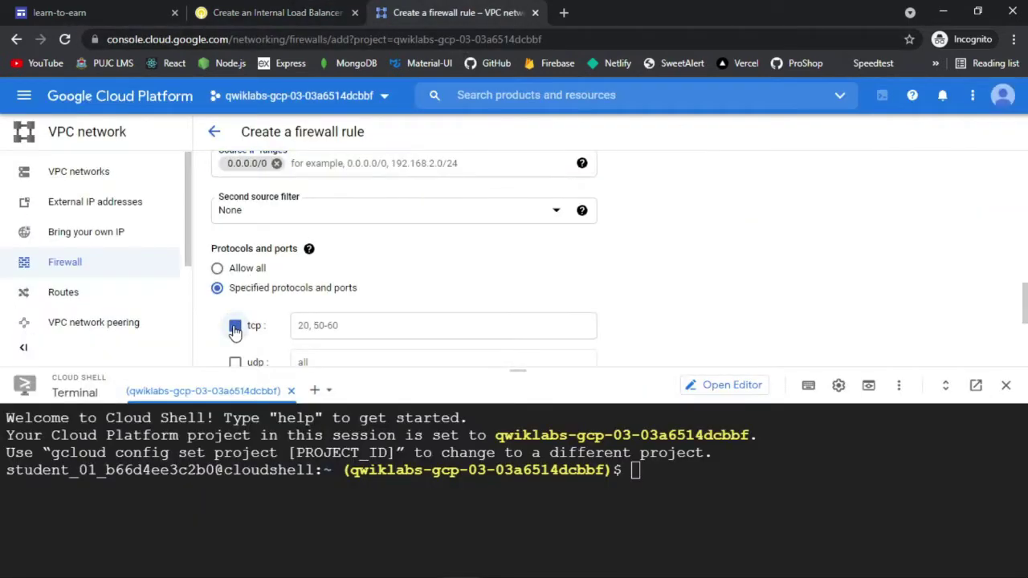
left_click(261, 10)
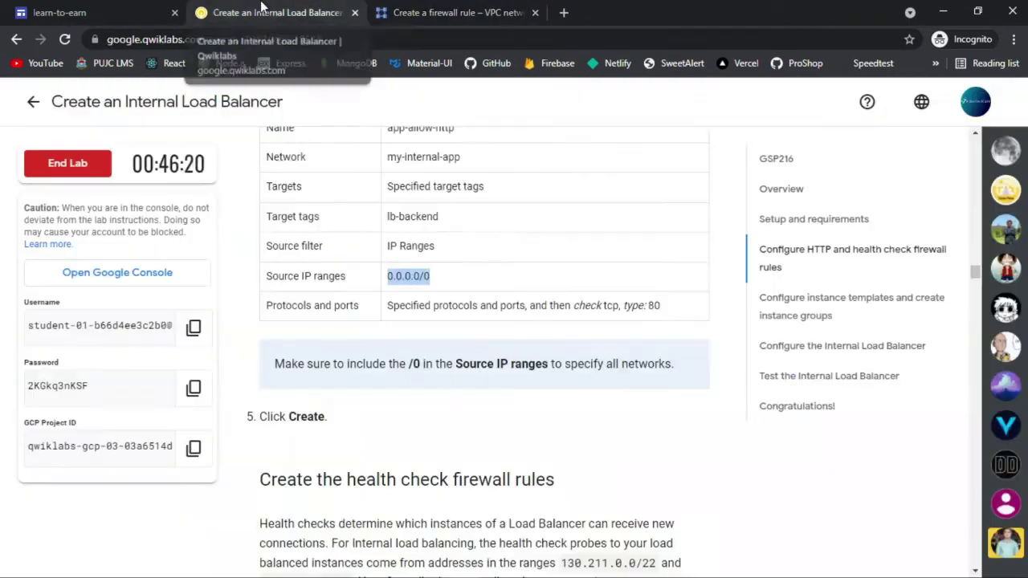
scroll(473, 231, "down", 1)
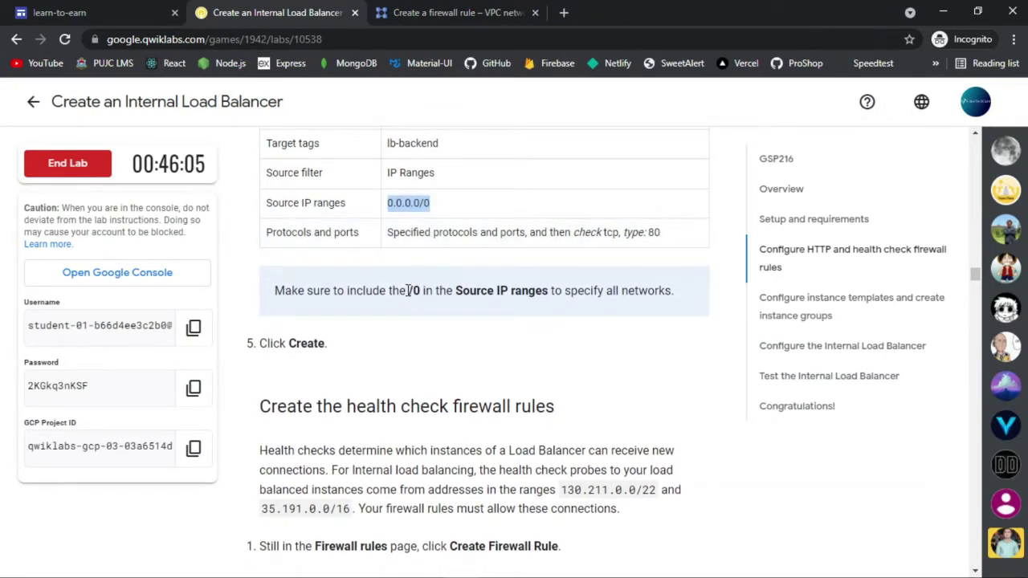
left_click(468, 9)
scroll(520, 205, "down", 3)
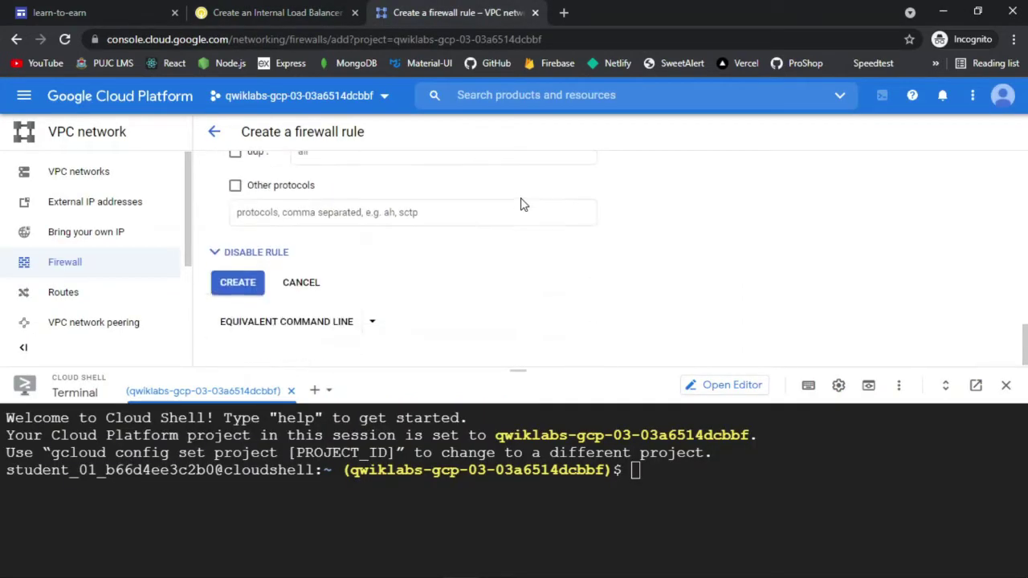
left_click(249, 289)
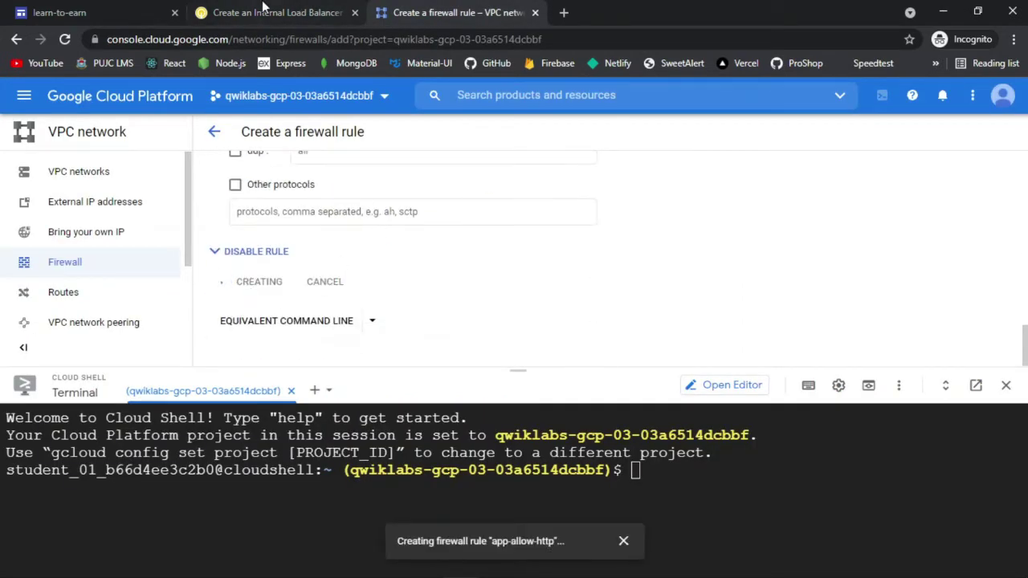
Step: Examine the new app-allow-http rule in the firewall list, including its target, protocol and network
left_click(262, 10)
left_click(443, 10)
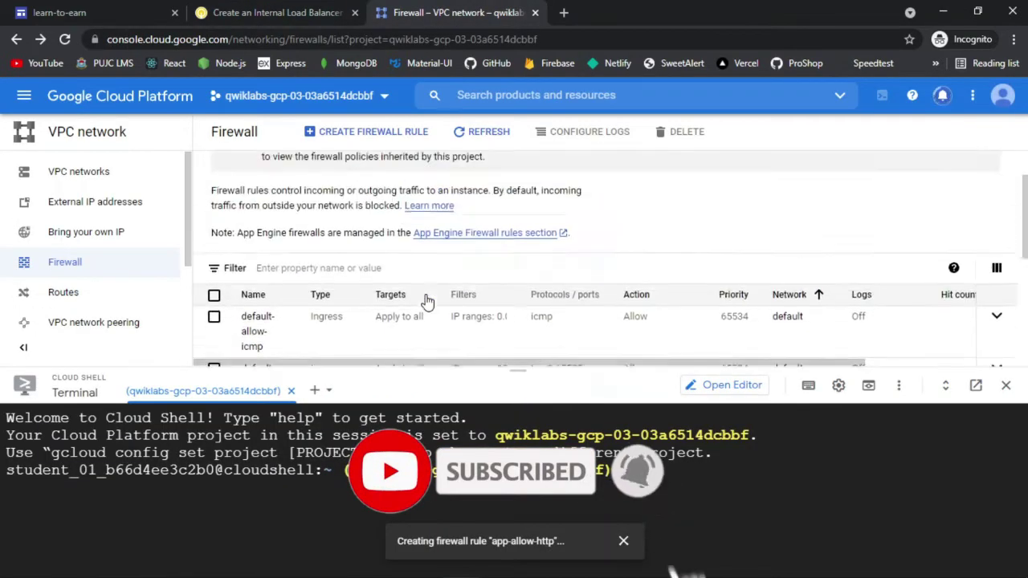
scroll(427, 302, "down", 3)
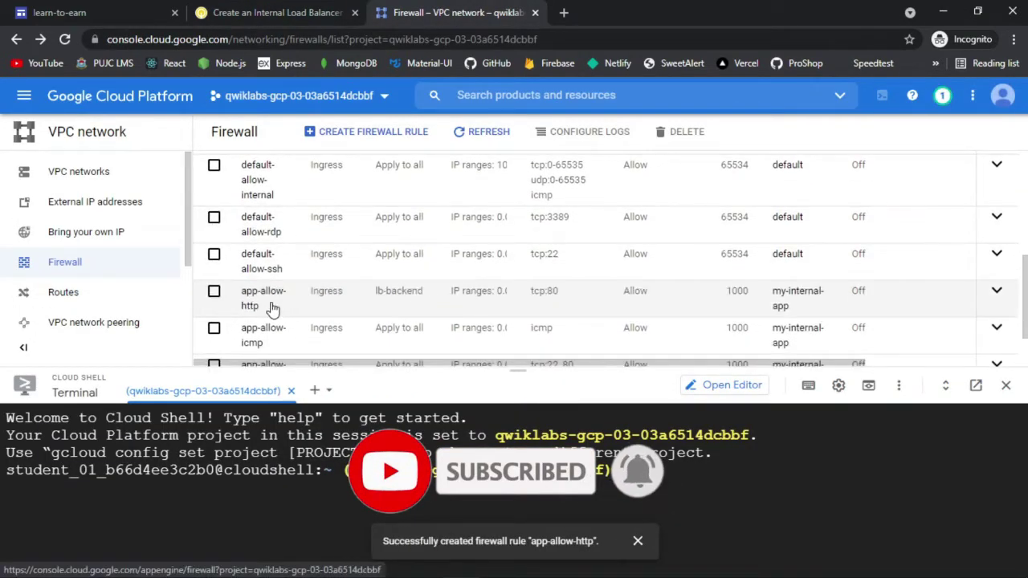
scroll(395, 284, "down", 1)
scroll(396, 285, "up", 2)
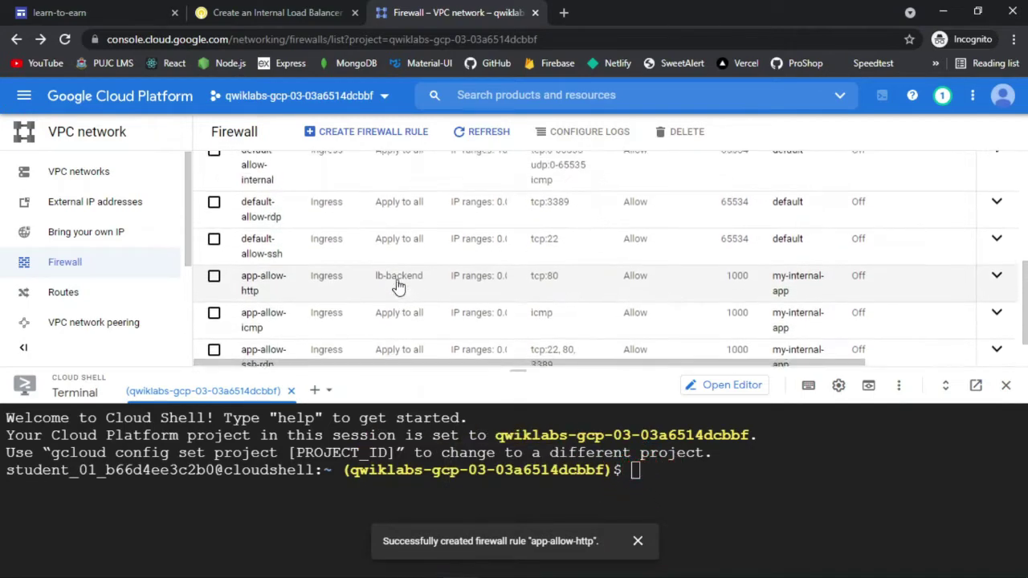
scroll(397, 285, "down", 3)
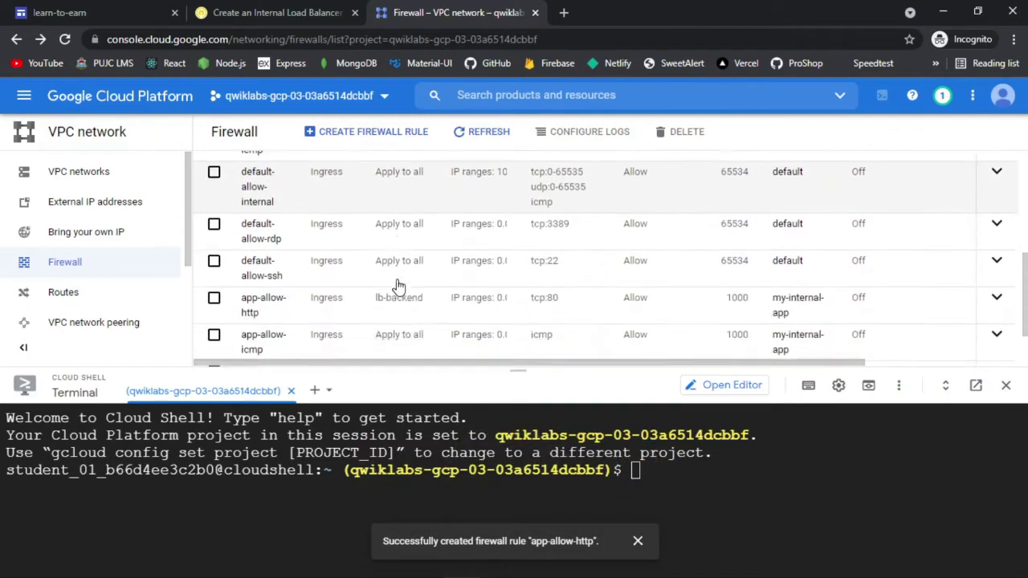
scroll(397, 286, "up", 3)
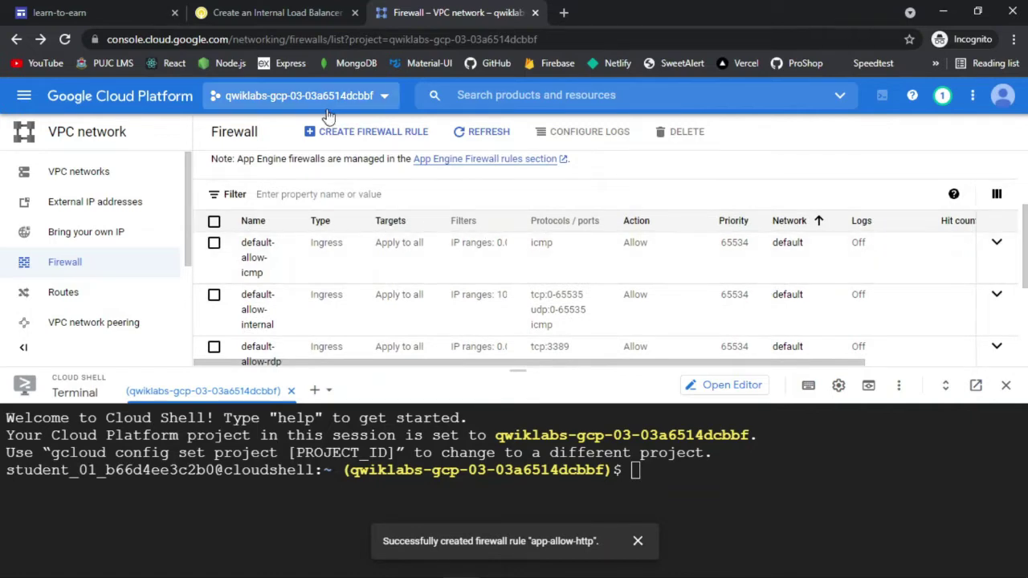
Step: Read the lab's section on creating the health check firewall rules and recheck the app-allow-http value table
left_click(312, 8)
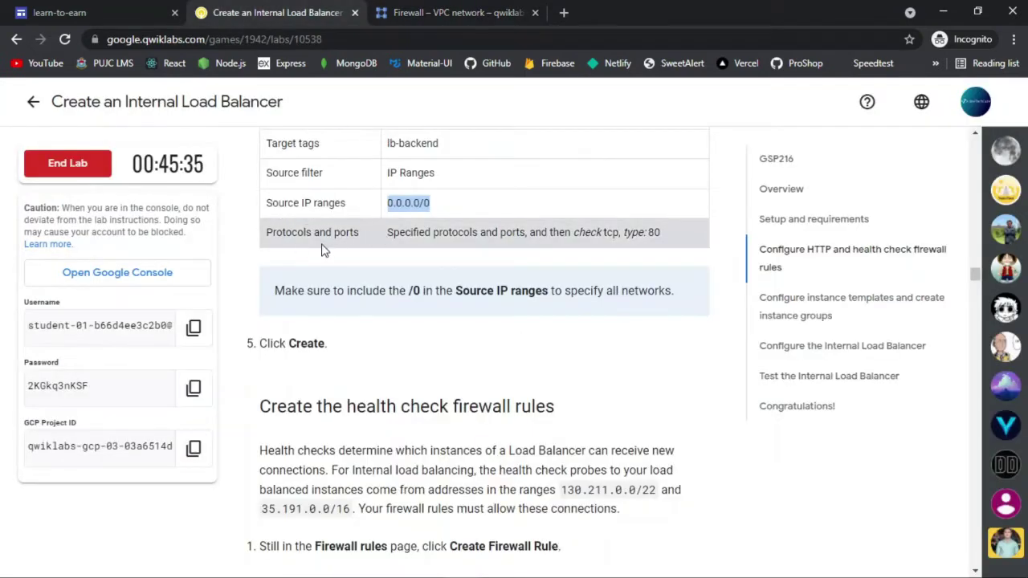
scroll(297, 249, "down", 3)
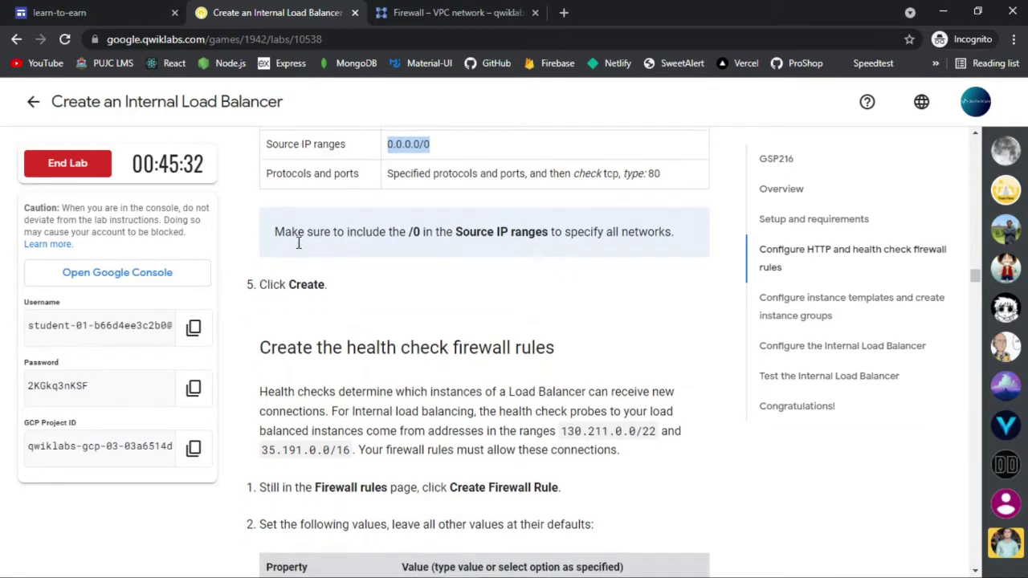
scroll(297, 243, "up", 1)
scroll(299, 248, "down", 1)
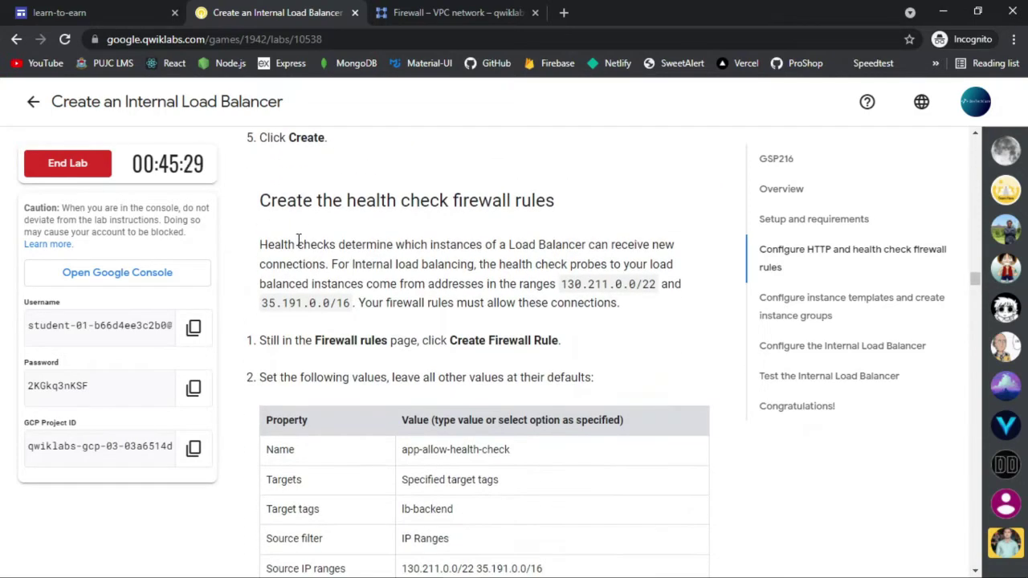
scroll(431, 100, "up", 3)
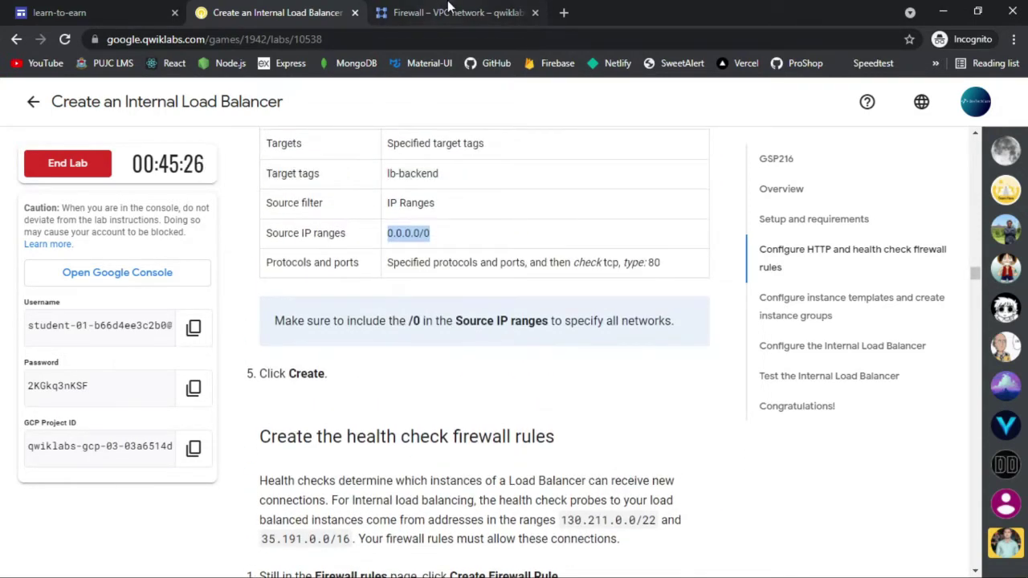
Step: Open the details of the app-allow-http firewall rule and review its network, source filter, protocols and ports
left_click(449, 8)
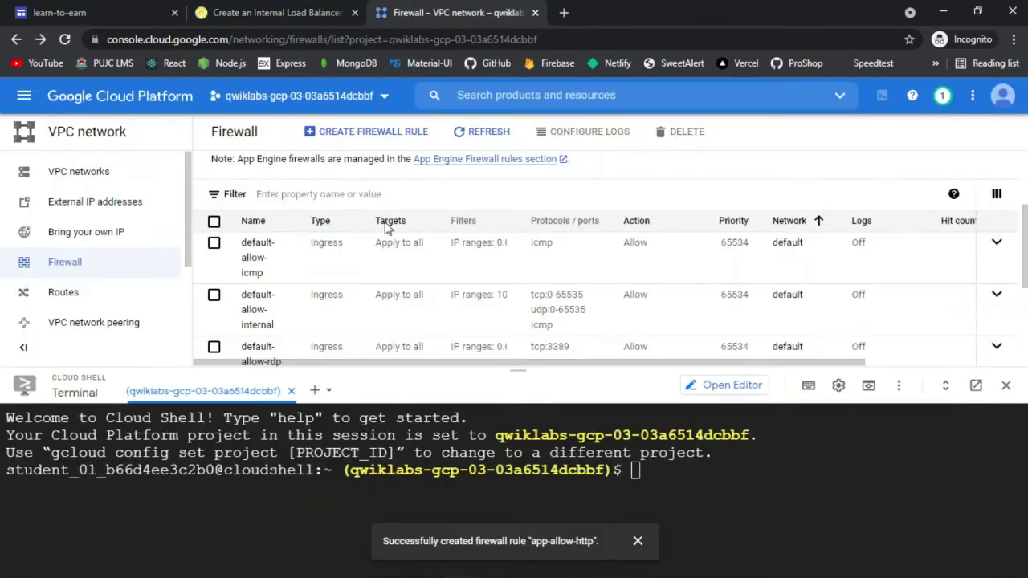
scroll(301, 282, "down", 3)
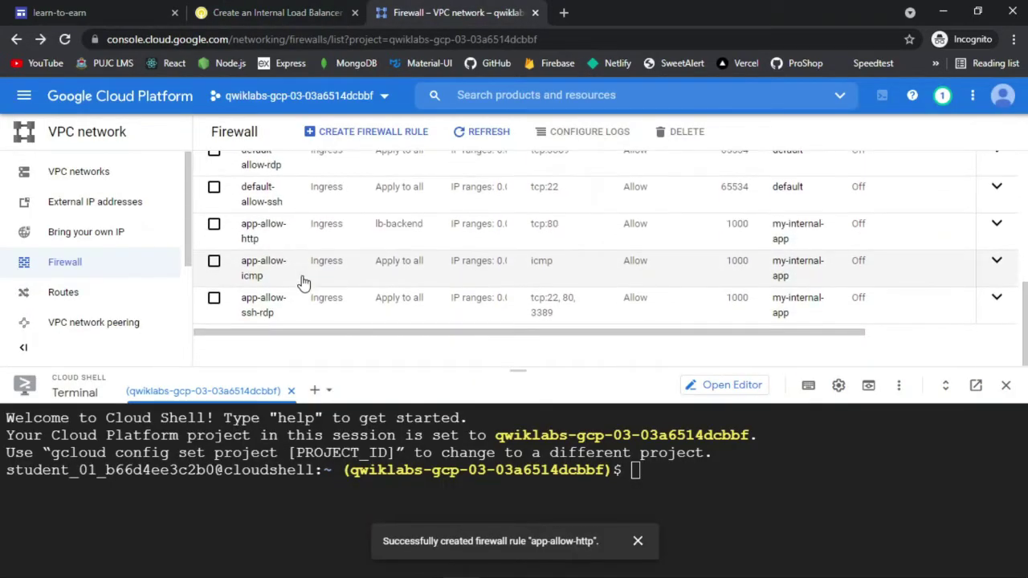
left_click(266, 228)
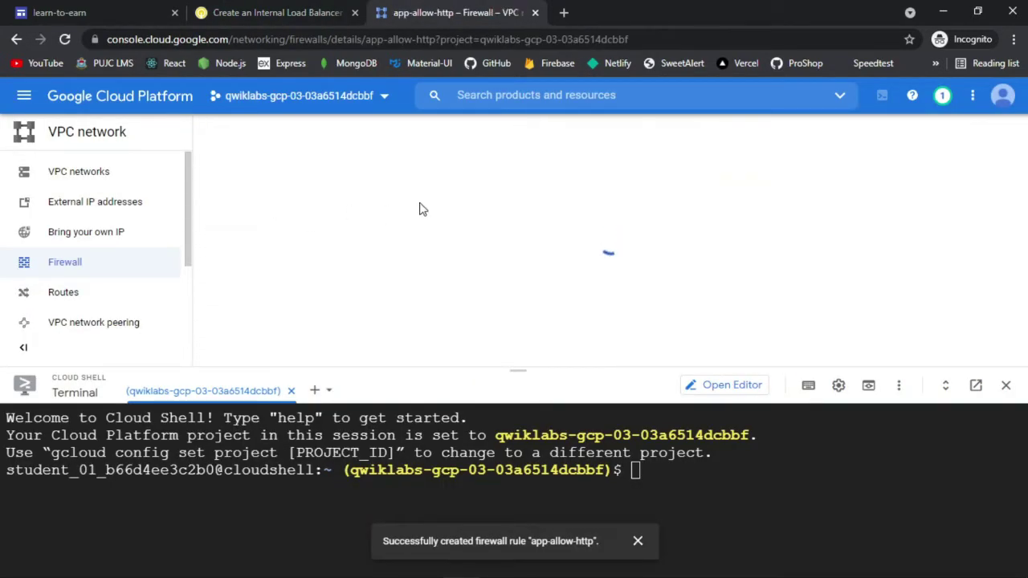
scroll(419, 209, "down", 5)
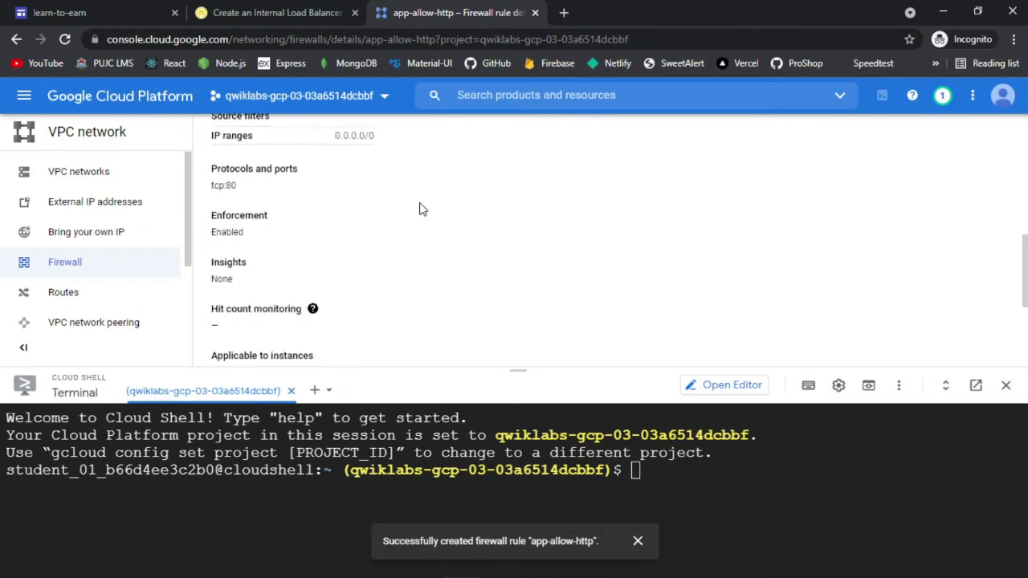
scroll(420, 209, "down", 3)
scroll(419, 209, "up", 10)
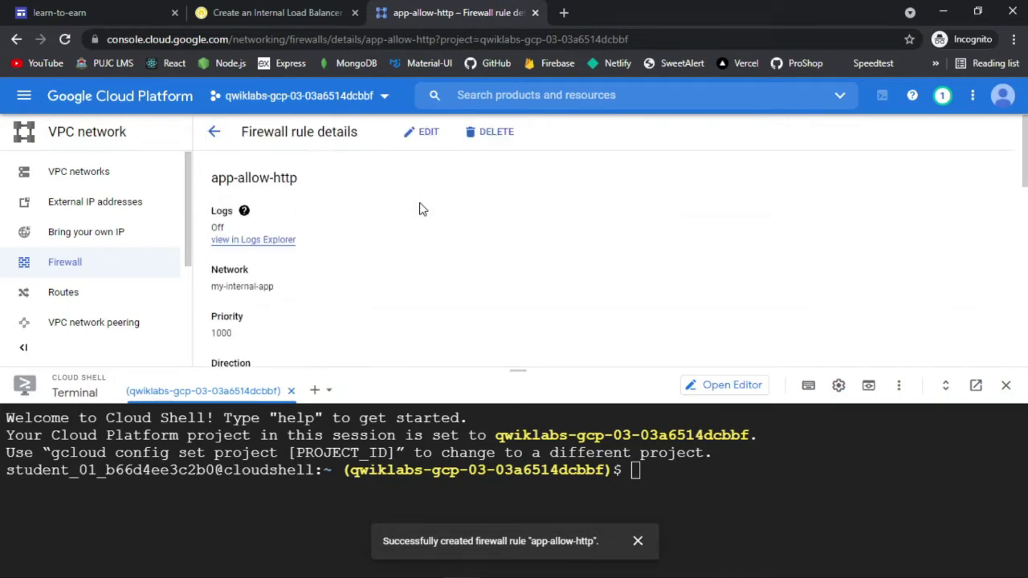
Step: Open the app-allow-http rule for editing, compare its targets and ports with the lab's table, and save the rule
left_click(419, 136)
scroll(568, 265, "down", 6)
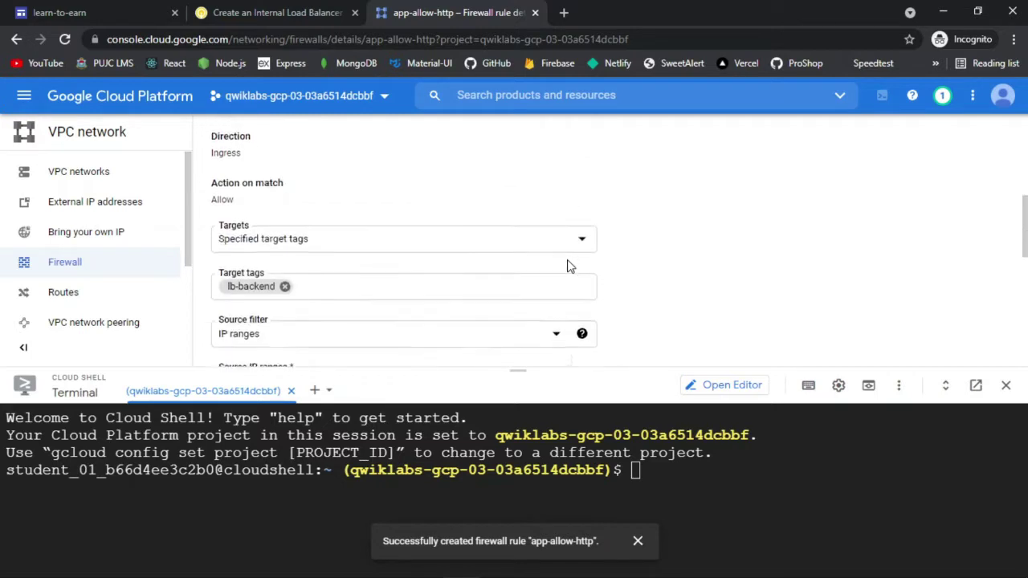
scroll(569, 266, "down", 3)
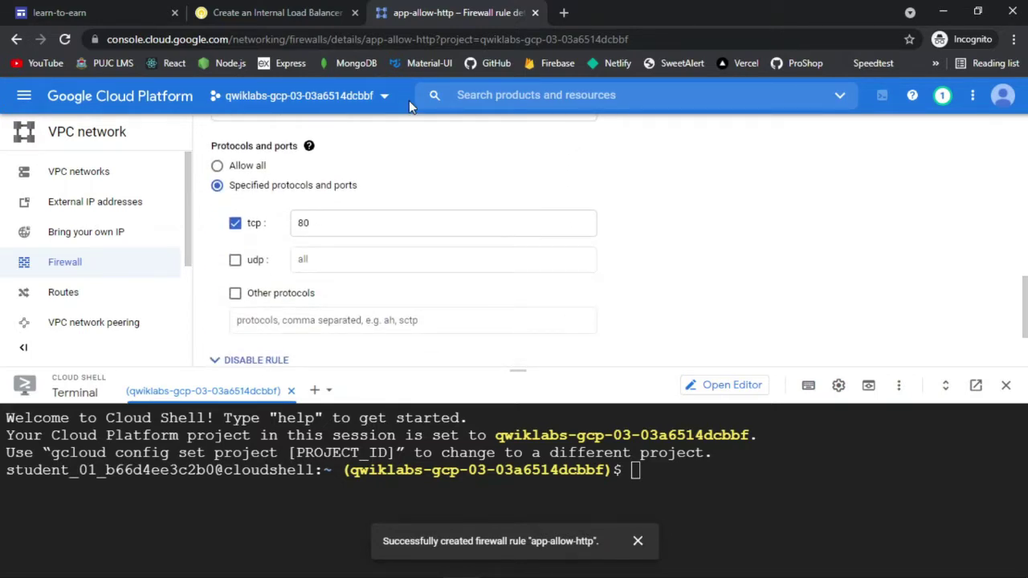
left_click(295, 8)
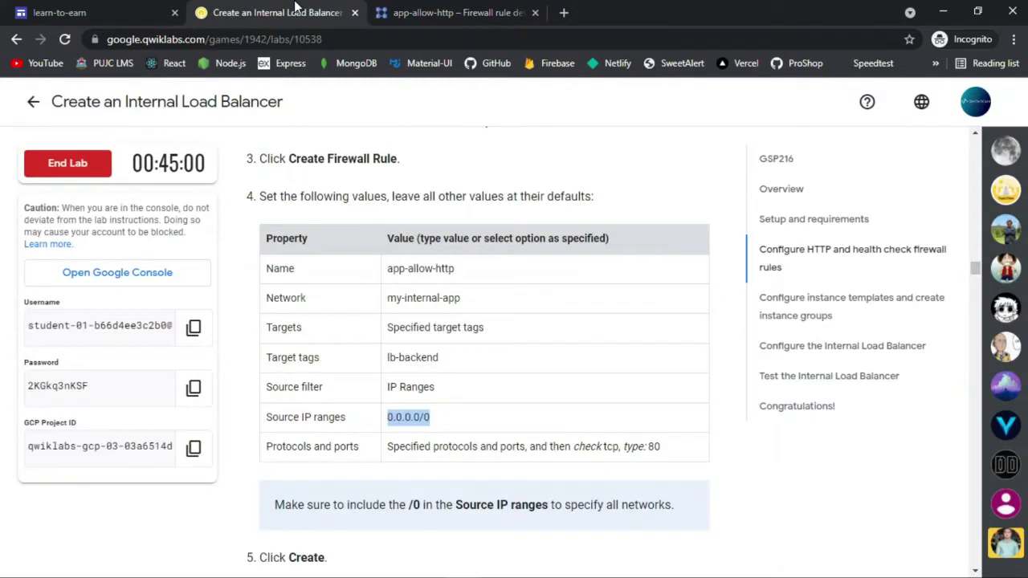
left_click(447, 8)
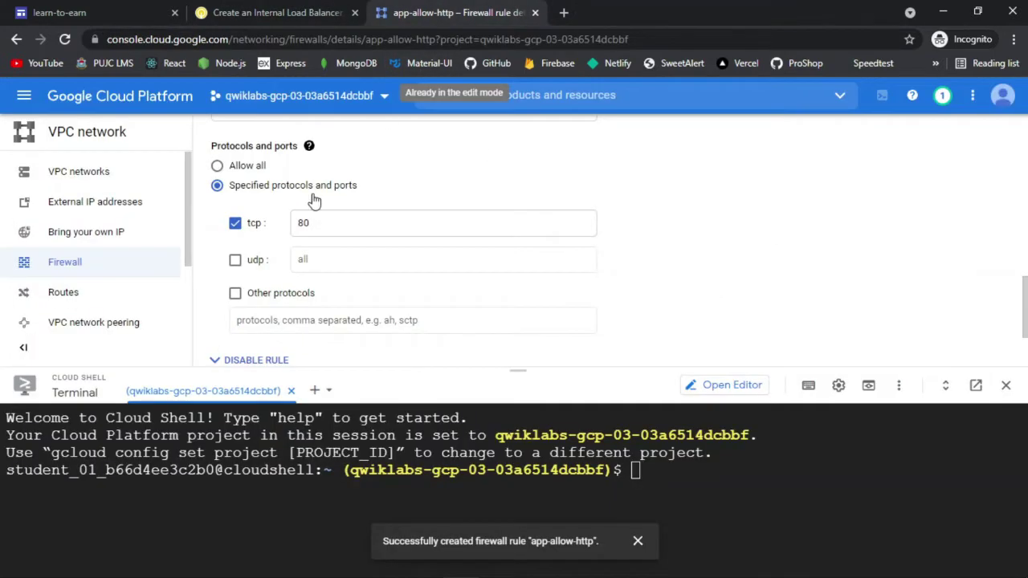
scroll(314, 201, "down", 2)
left_click(245, 287)
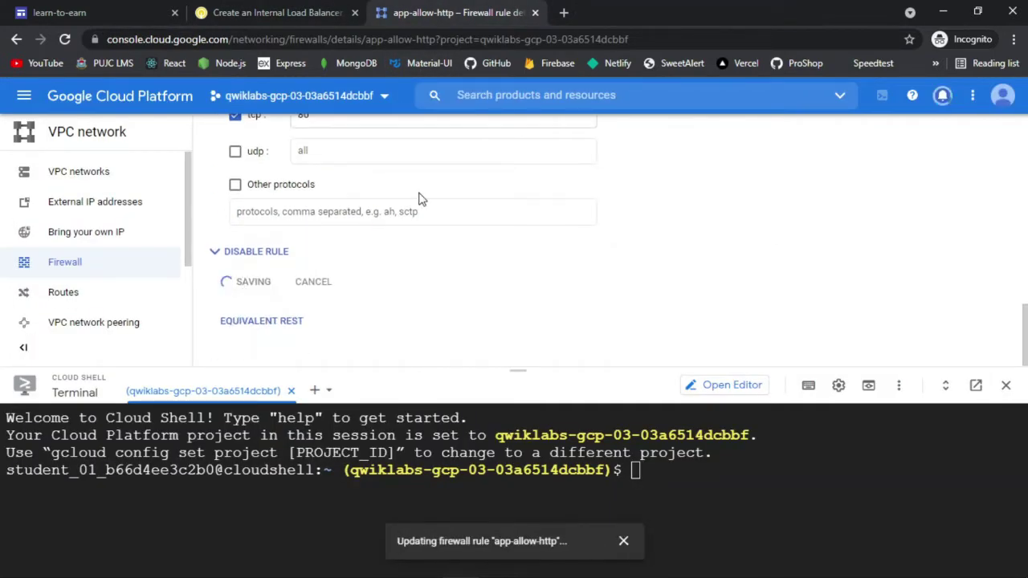
Step: Start a new firewall rule in the Cloud console, named app-allow-health-check as given in the lab's table
left_click(276, 12)
scroll(351, 318, "down", 4)
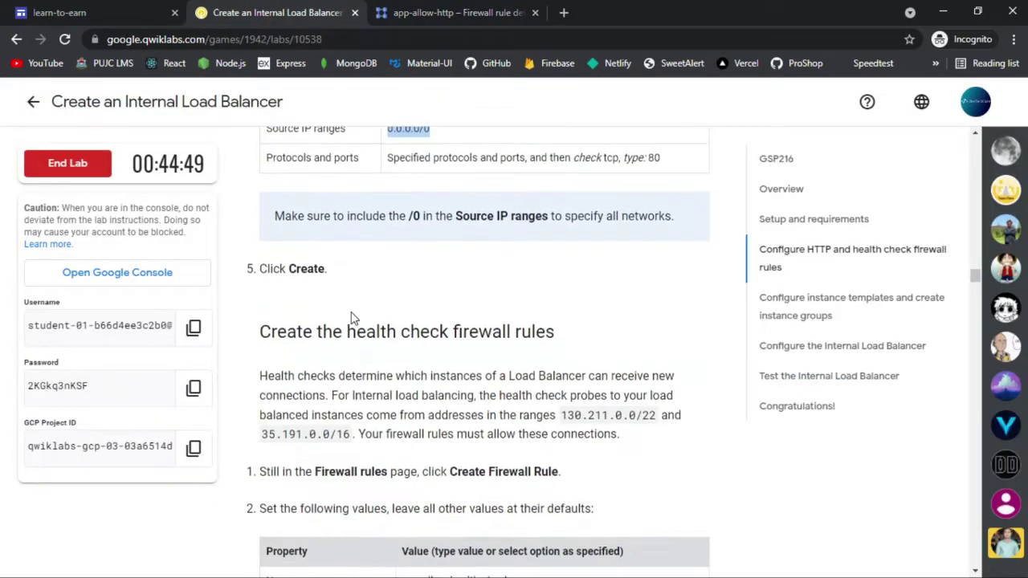
scroll(351, 317, "down", 3)
scroll(351, 317, "up", 1)
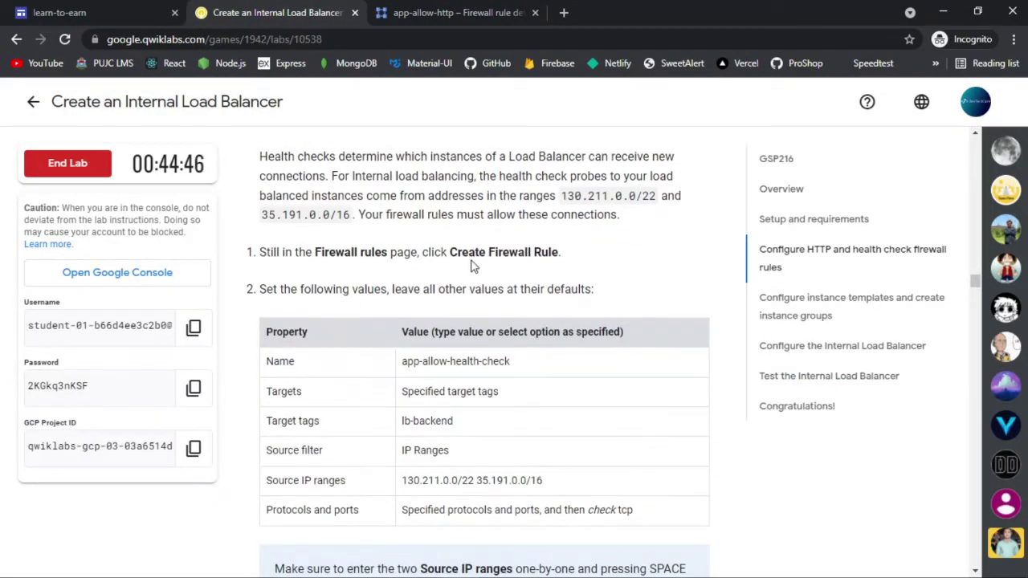
double_click(455, 363)
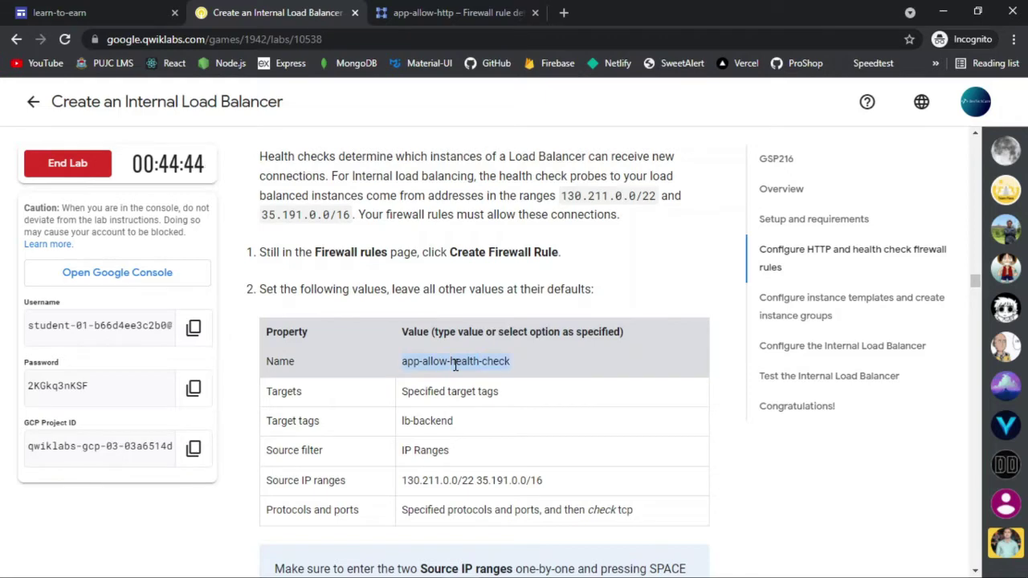
left_click(450, 12)
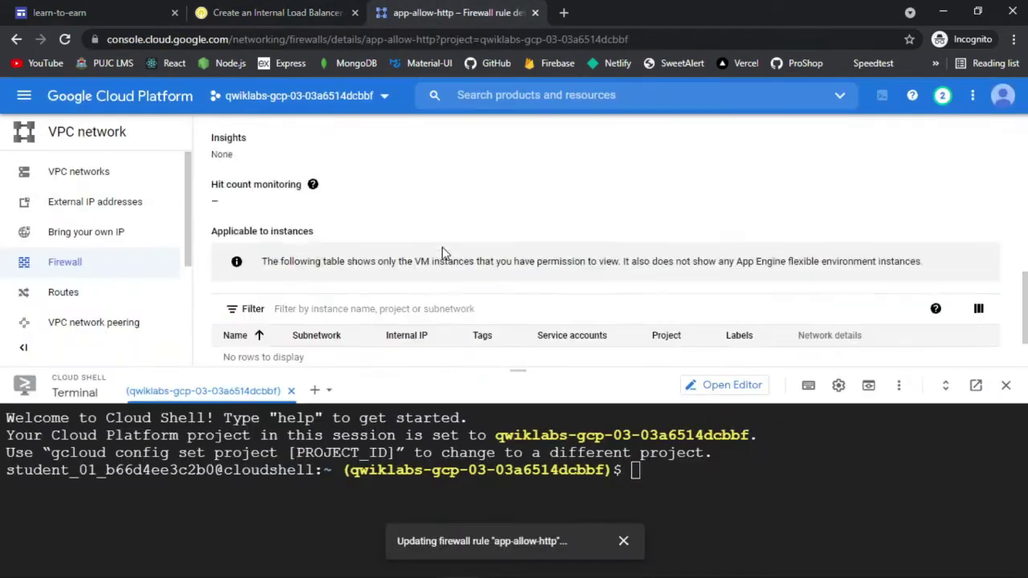
left_click(224, 138)
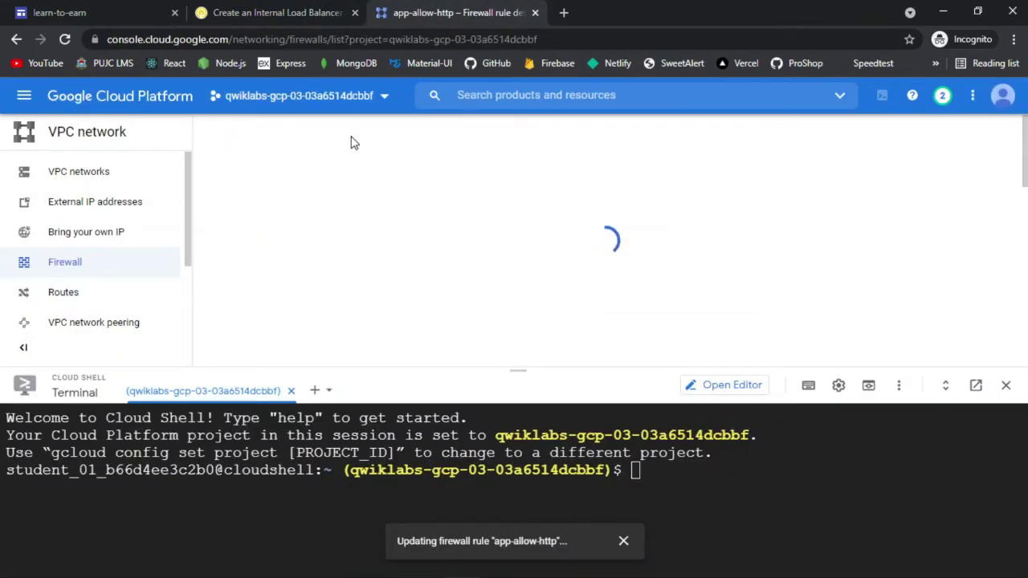
left_click(368, 133)
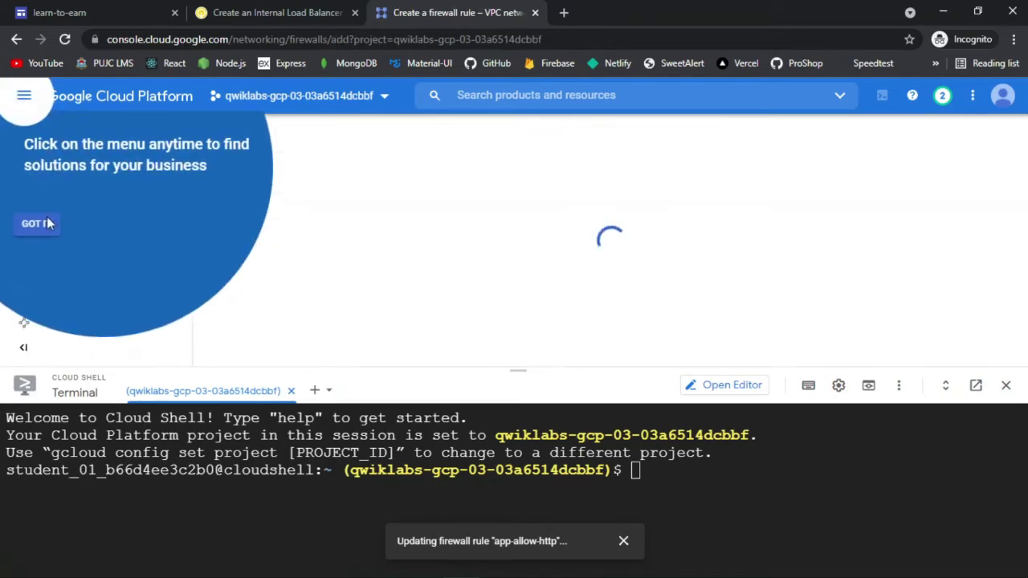
left_click(38, 226)
left_click(282, 233)
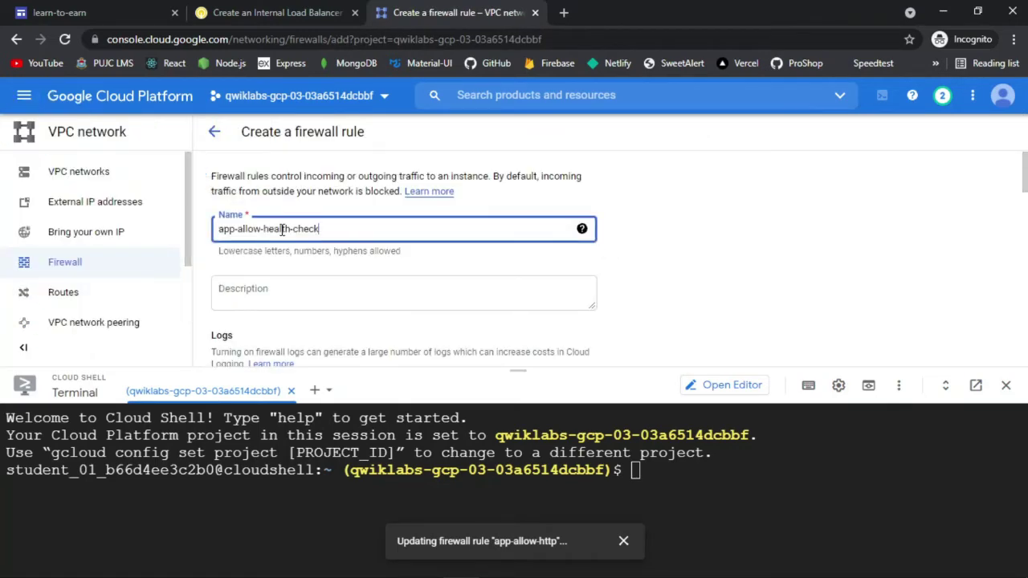
Step: Add lb-backend from the lab's table as the target tag of the new firewall rule
left_click(274, 9)
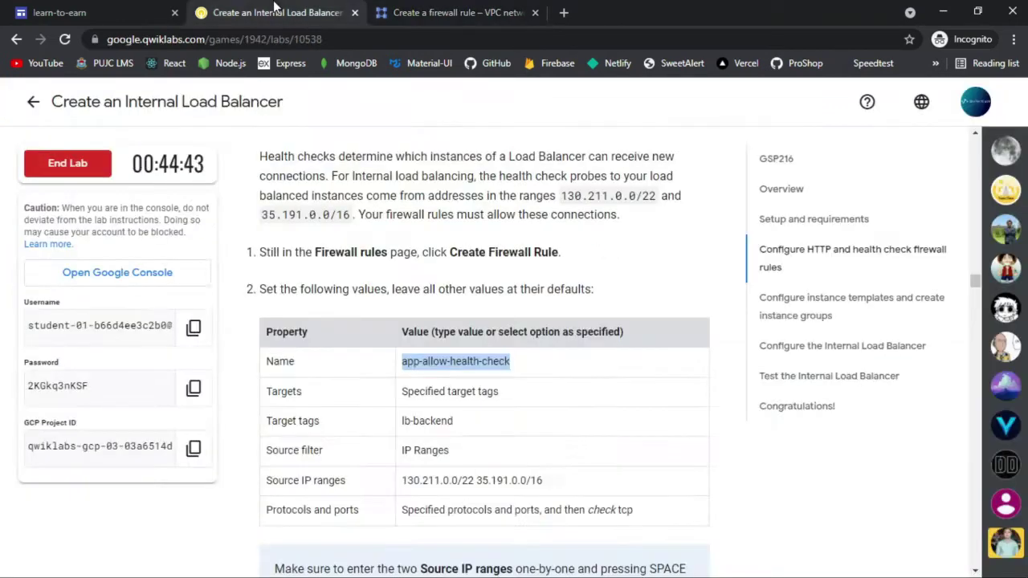
double_click(432, 420)
left_click(450, 12)
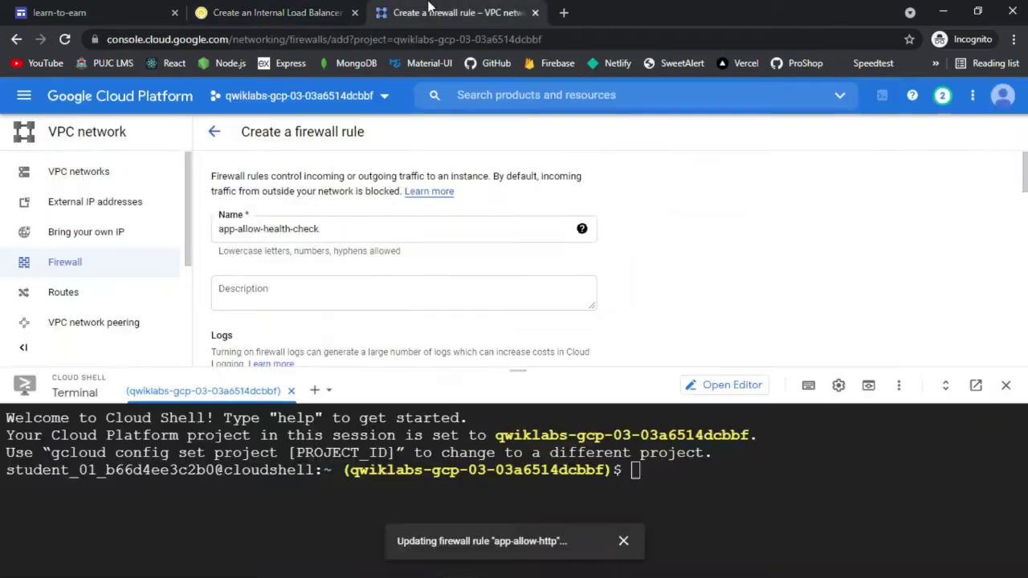
scroll(279, 247, "down", 3)
scroll(279, 247, "down", 5)
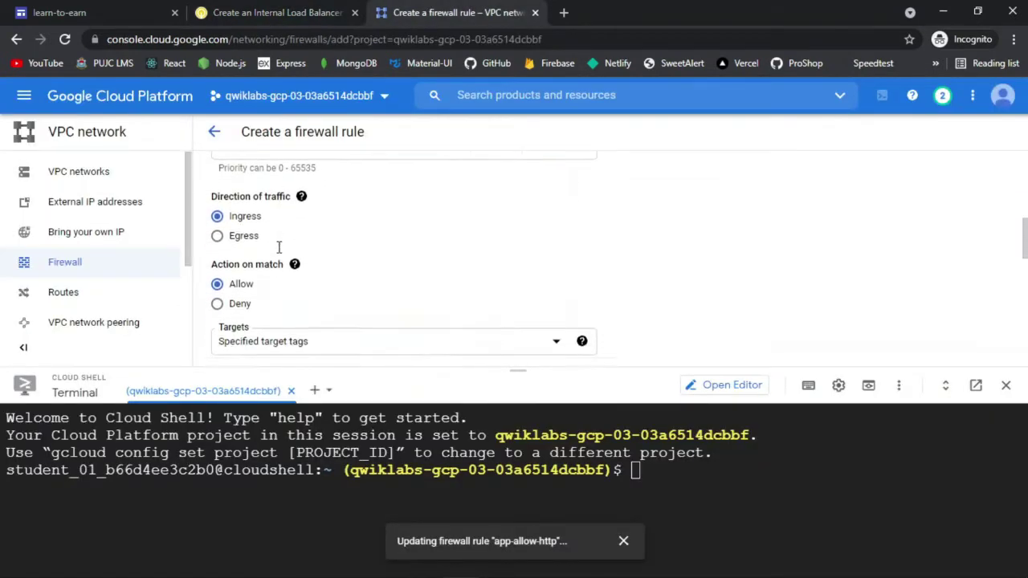
left_click(283, 259)
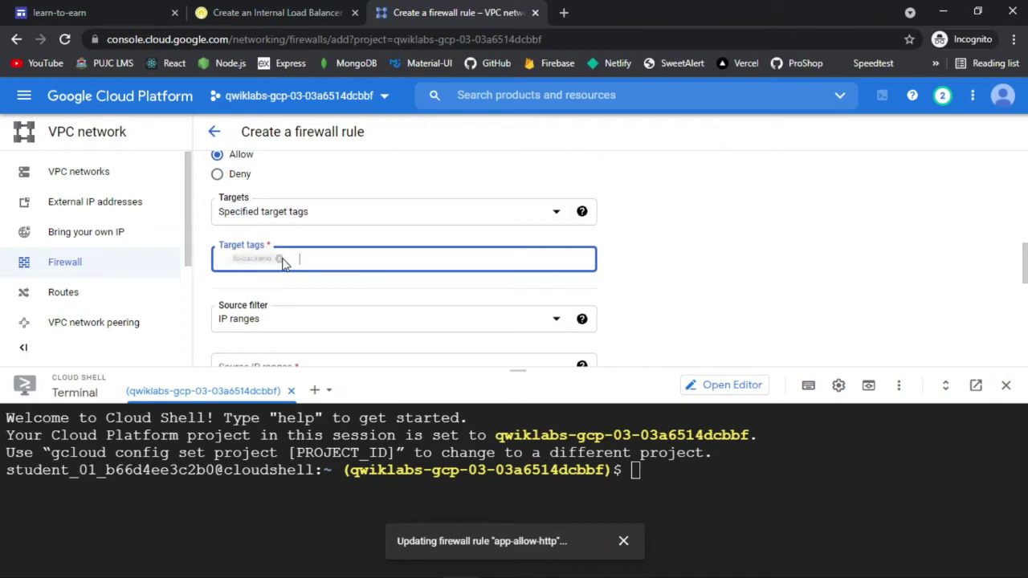
Step: Try to add 130.211.0.0/22 35.191.0.0/16 as a single source IP range entry, and remove that entry
left_click(283, 8)
scroll(436, 254, "down", 2)
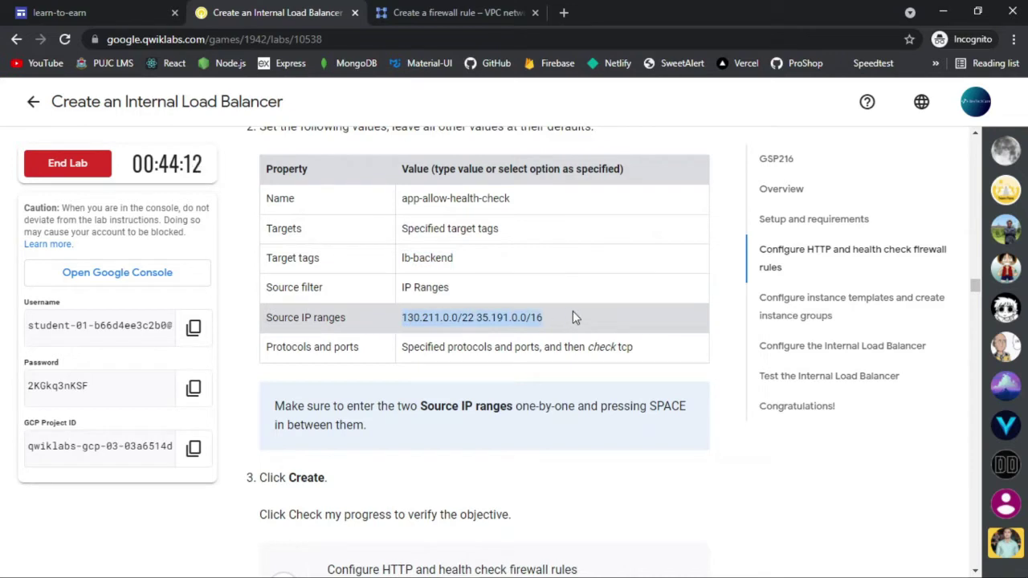
left_click(464, 10)
scroll(342, 233, "down", 3)
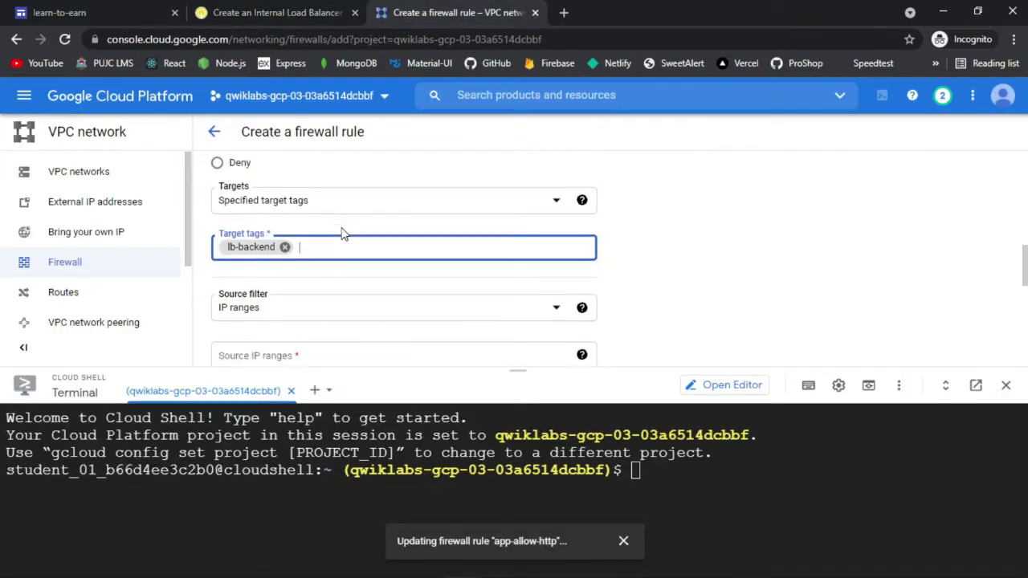
left_click(305, 185)
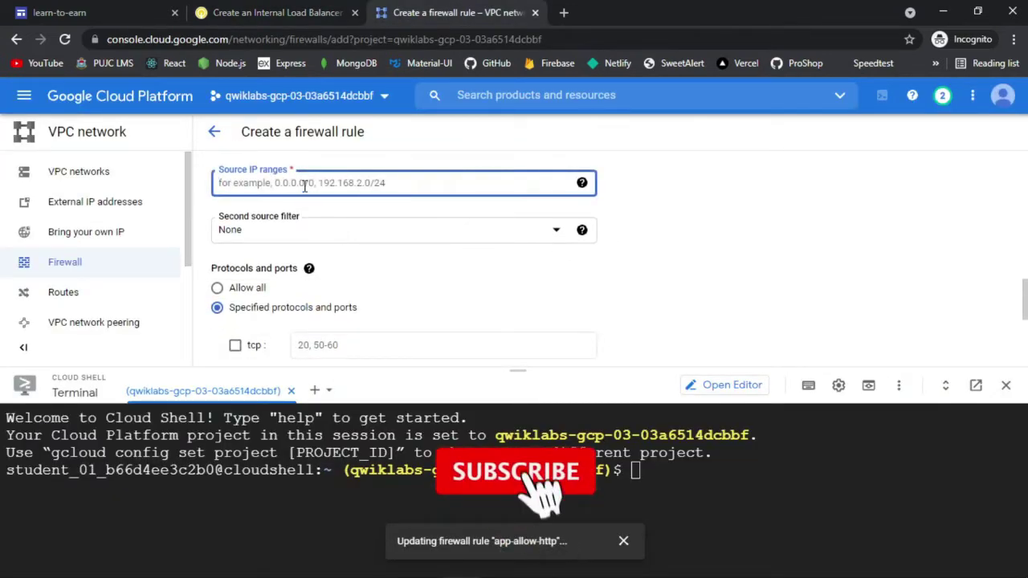
type("130.211.0.0/22 35.191.0.0/16")
left_click(277, 12)
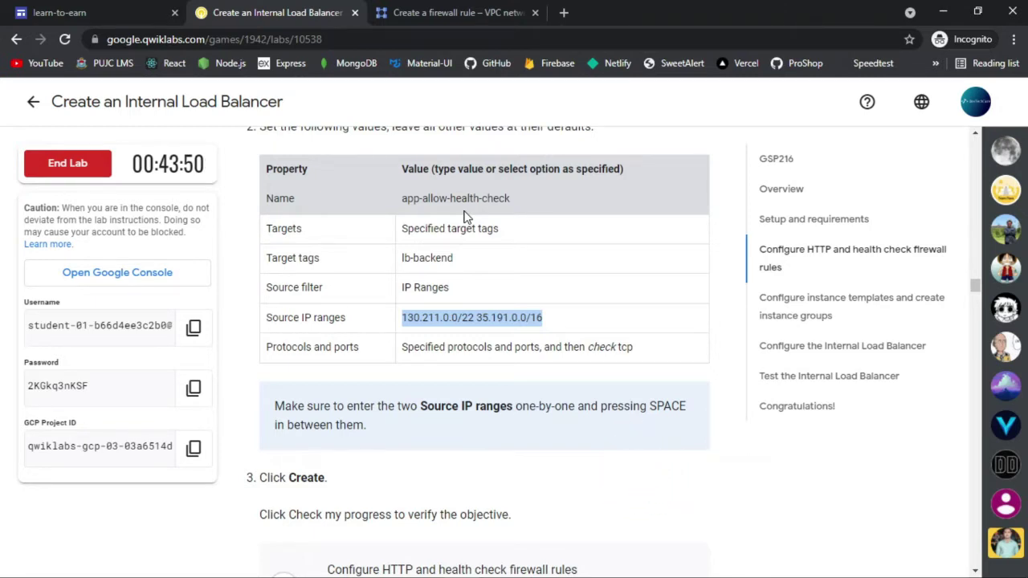
left_click(464, 9)
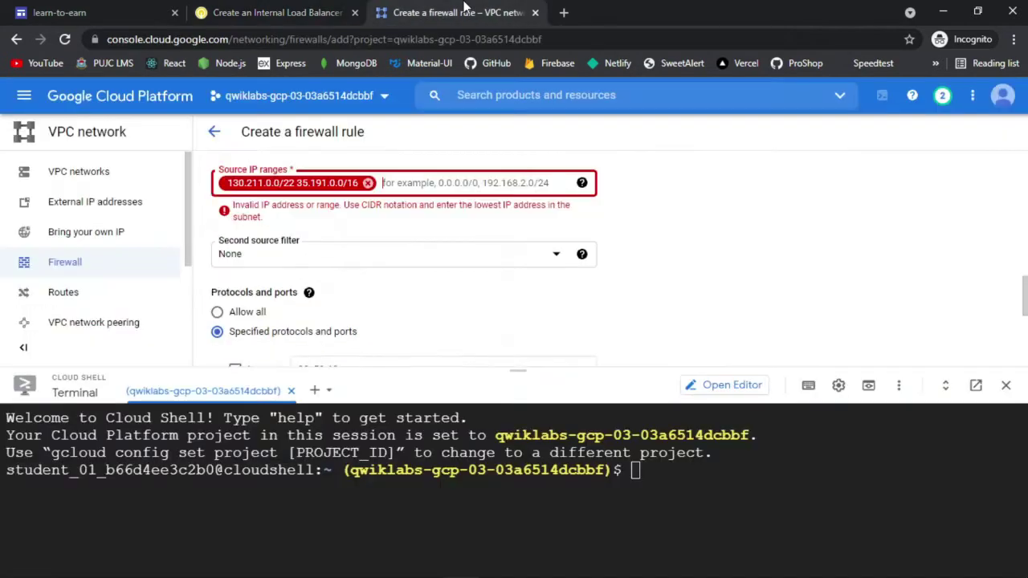
left_click(368, 184)
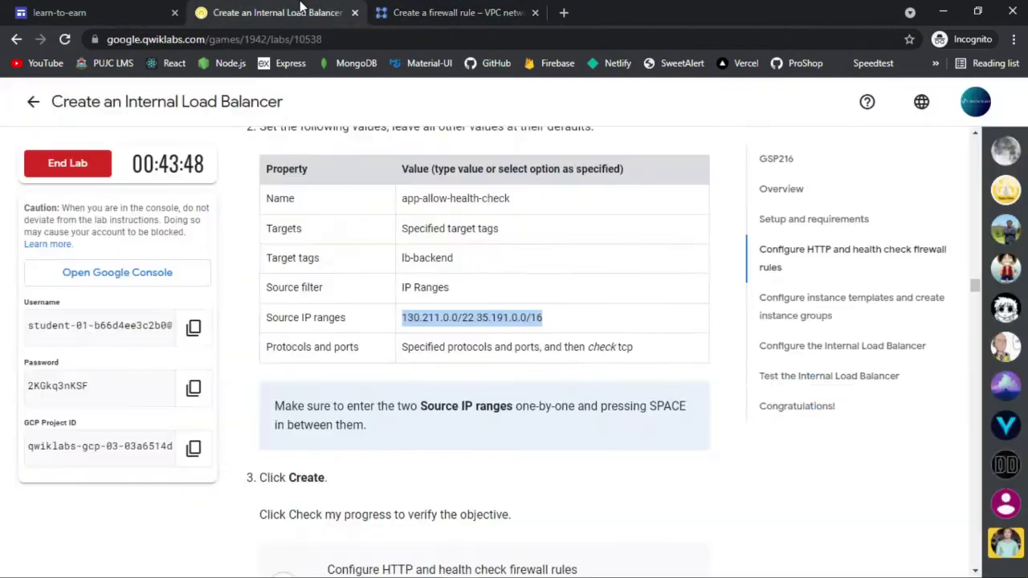
Step: Copy the first range, 130.211.0.0/22, from the lab's table and add it as a separate source IP range
left_click(519, 294)
left_click_drag(475, 317, 414, 321)
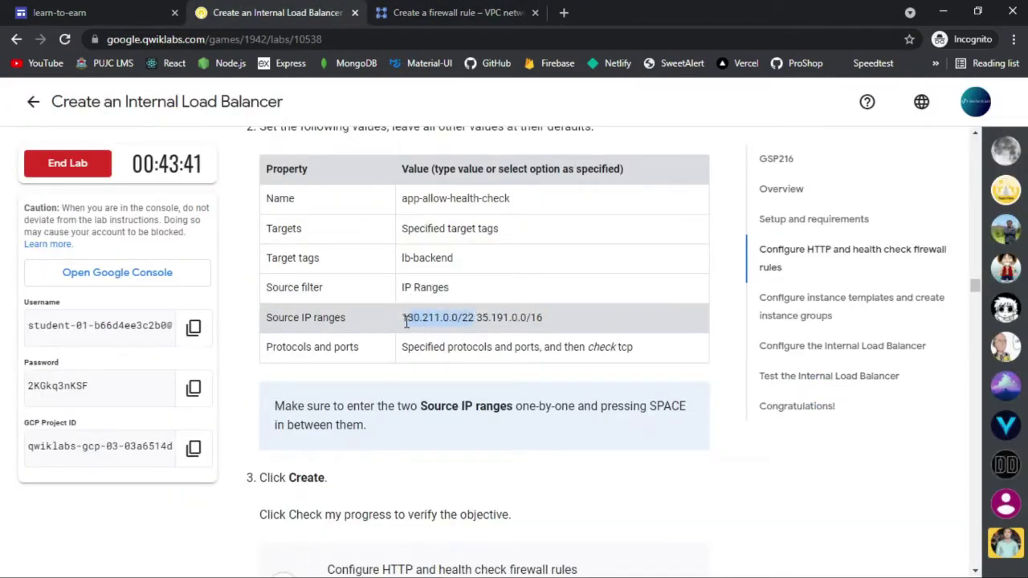
key("ctrl+c")
left_click(482, 10)
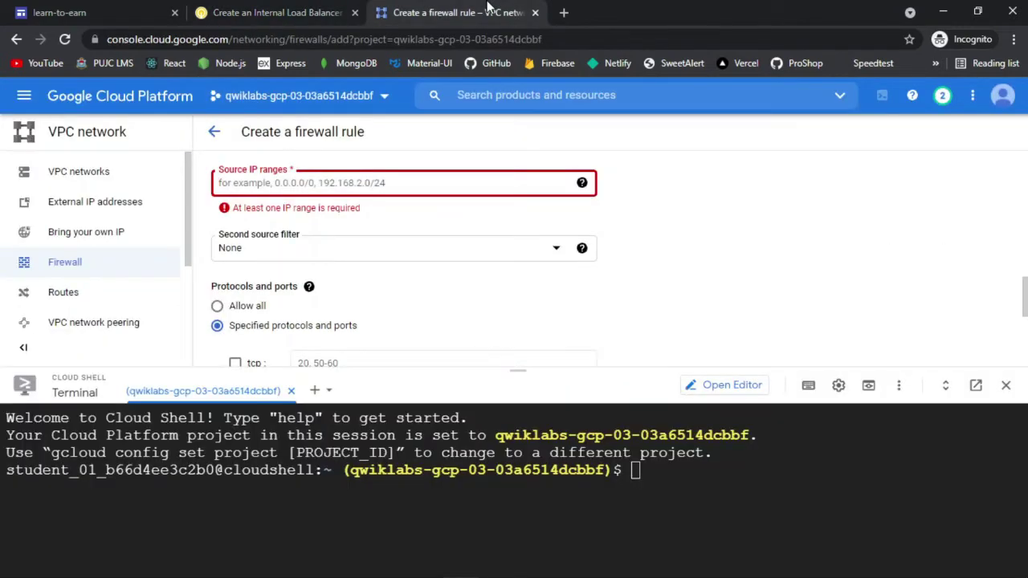
key("ctrl+v")
key("space")
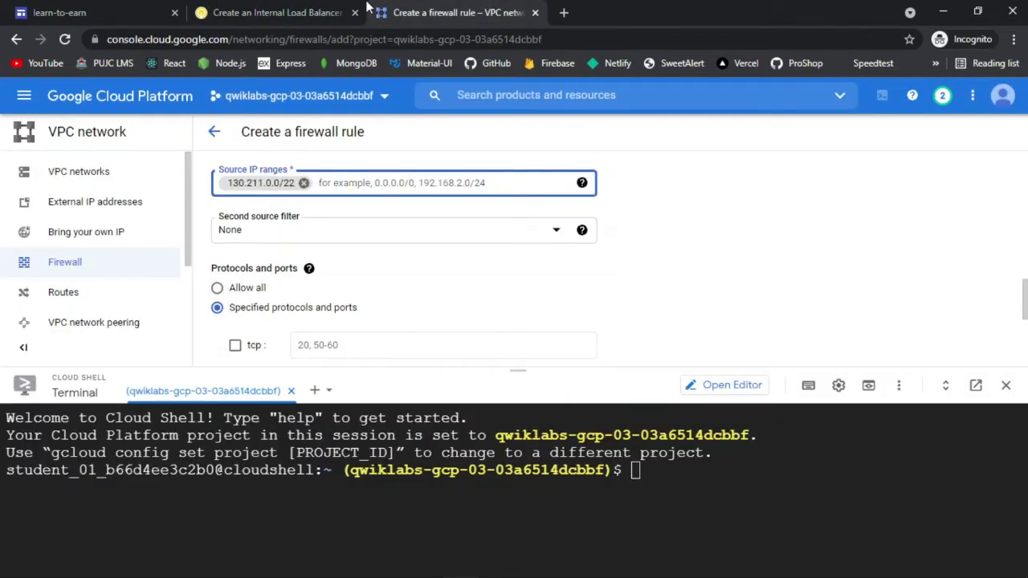
Step: Copy 35.191.0.0/16 from the lab's table and add it as the second source IP range
left_click(322, 10)
left_click_drag(477, 319, 538, 319)
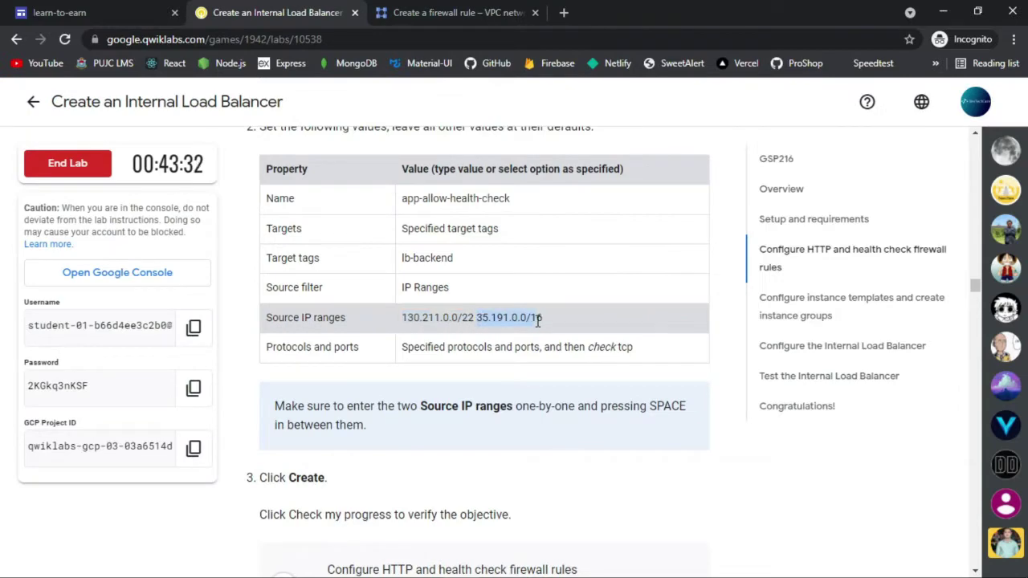
left_click(454, 13)
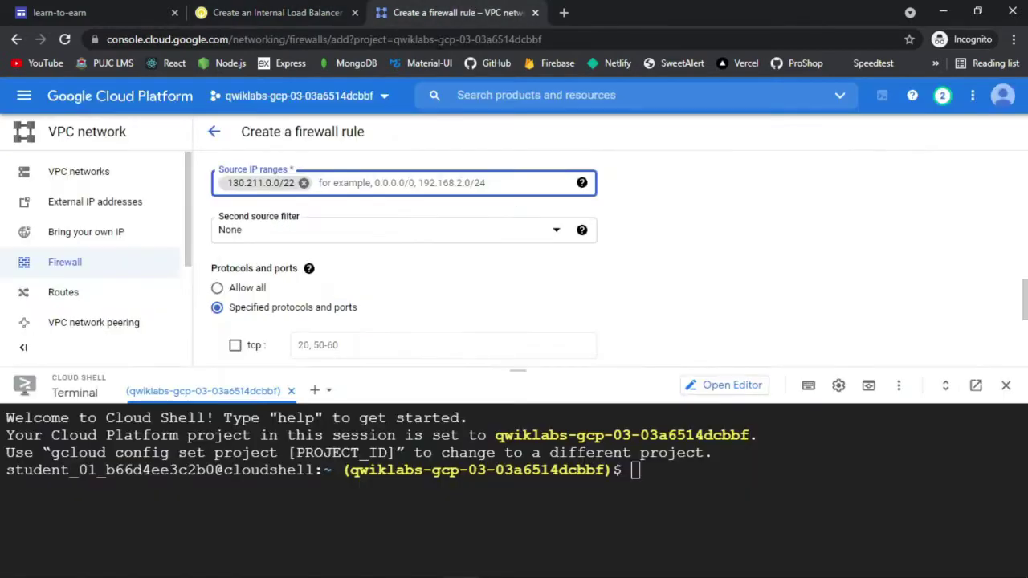
key("ctrl+v")
key("space")
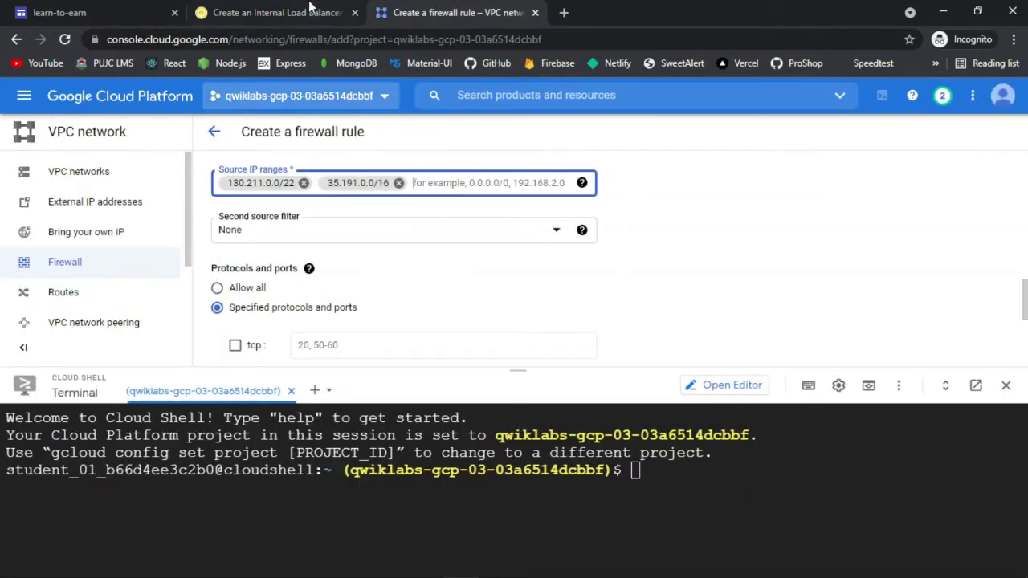
Step: Allow the tcp protocol as the lab's table specifies and create the app-allow-health-check firewall rule
left_click(315, 12)
scroll(392, 249, "down", 2)
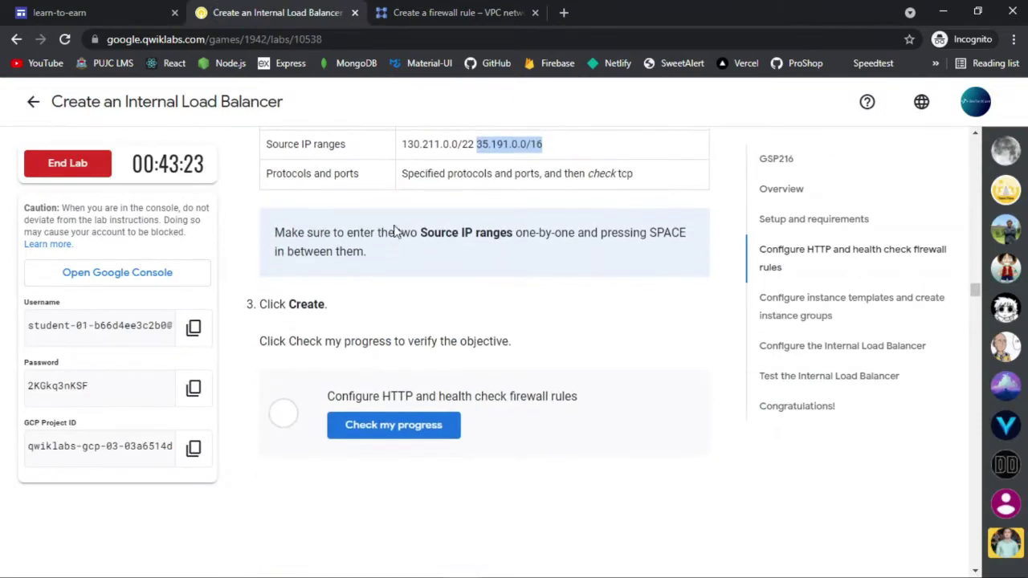
left_click(455, 9)
scroll(249, 289, "down", 2)
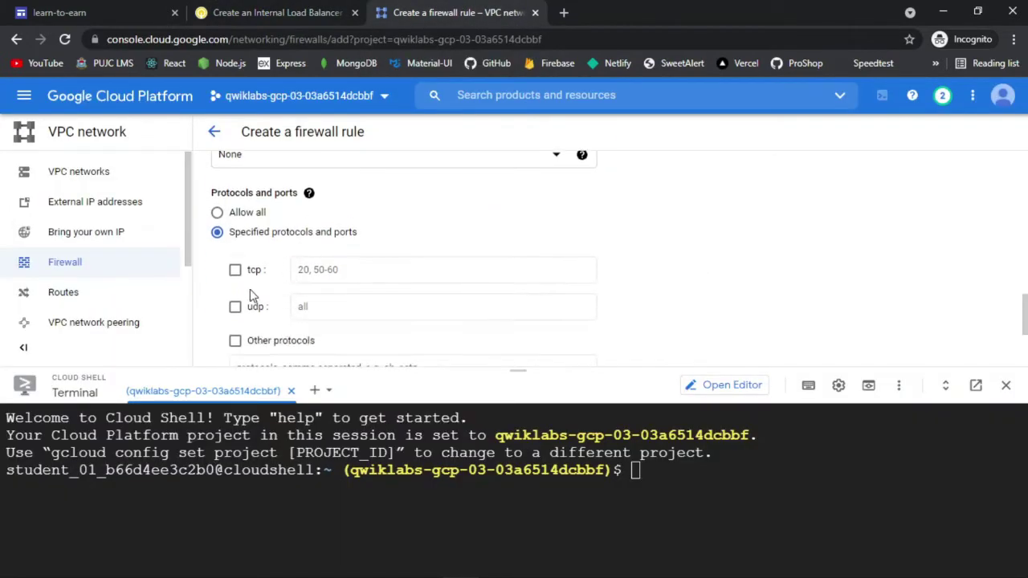
left_click(337, 7)
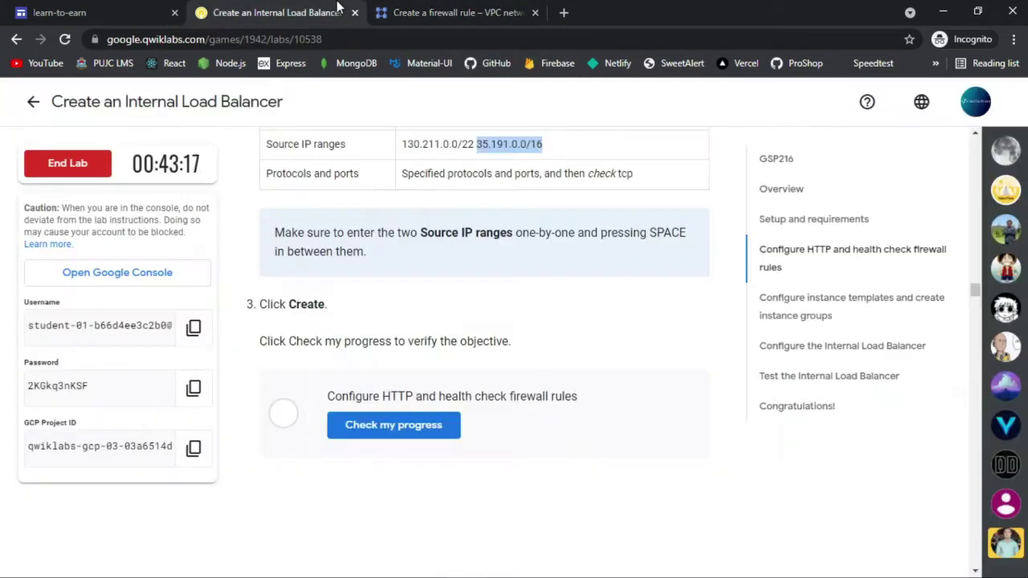
scroll(470, 235, "down", 1)
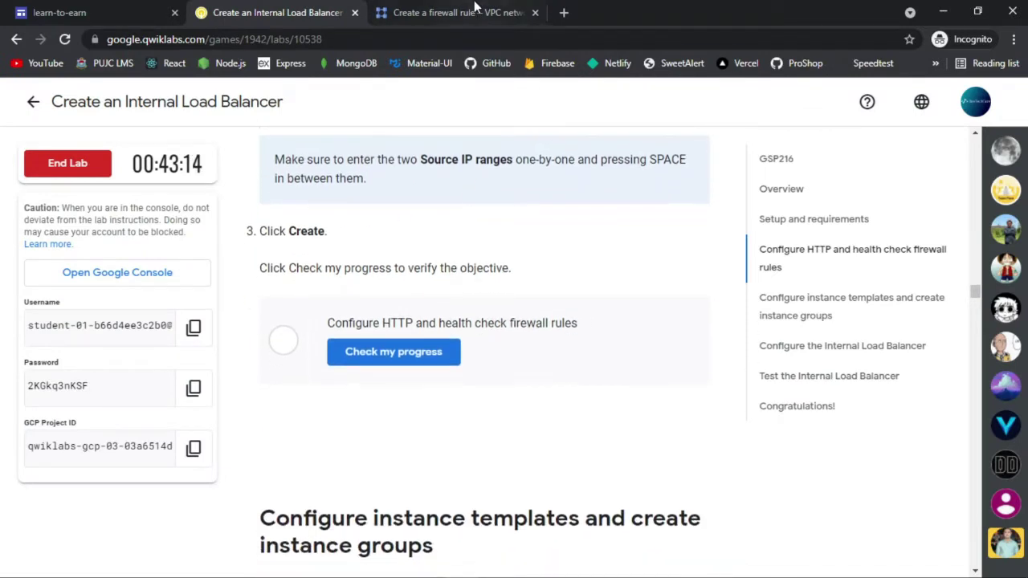
left_click(466, 11)
scroll(378, 262, "down", 2)
left_click(245, 281)
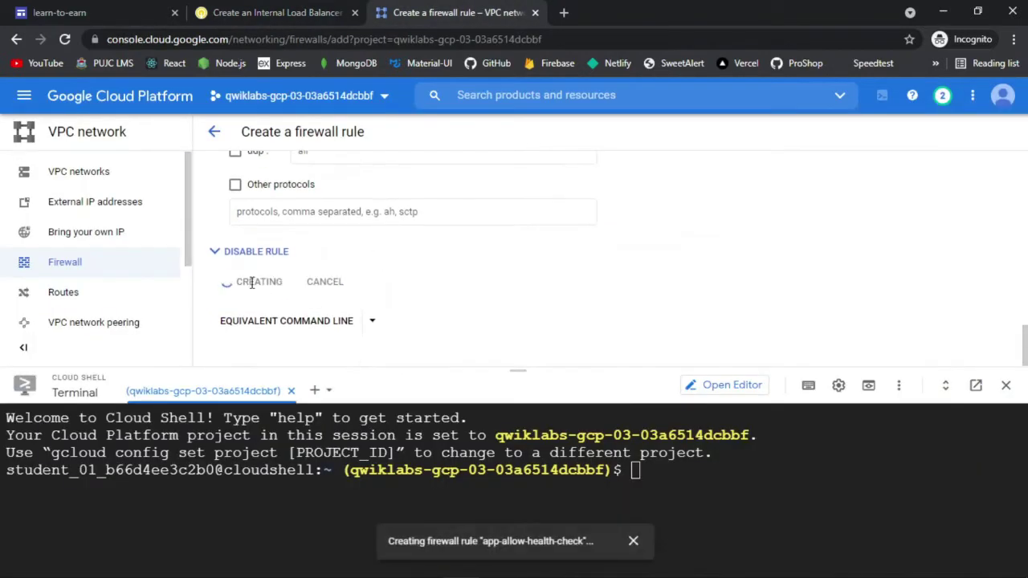
Step: Check the lab progress for the HTTP and health check firewall rules, and read the instance template instructions
left_click(308, 10)
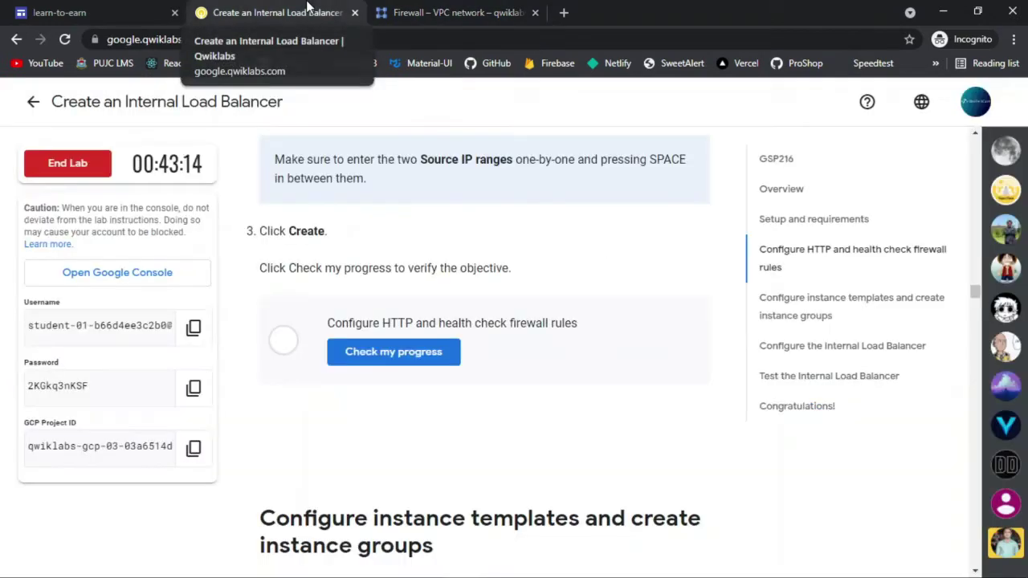
left_click(398, 351)
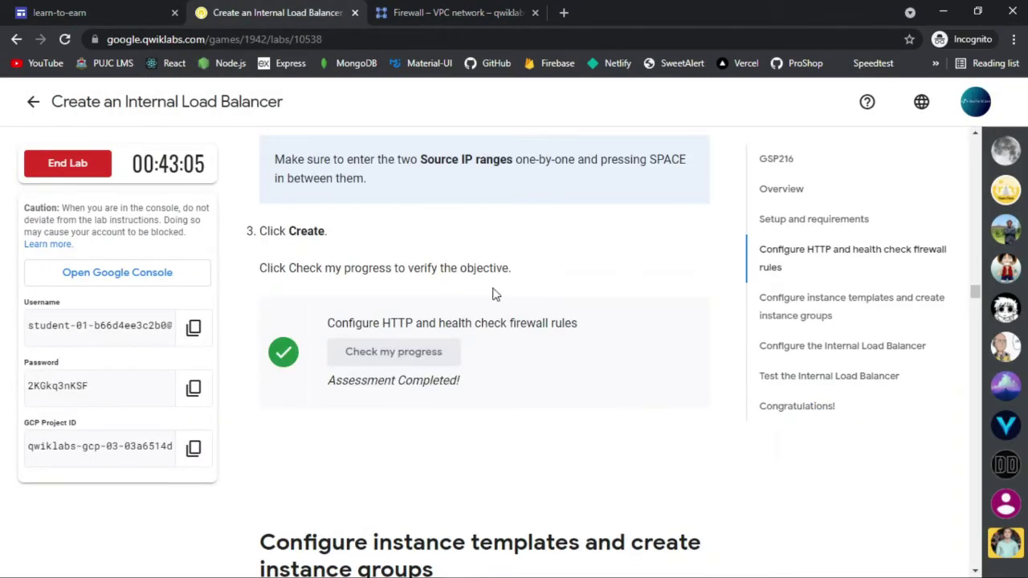
scroll(519, 291, "down", 4)
scroll(521, 285, "down", 1)
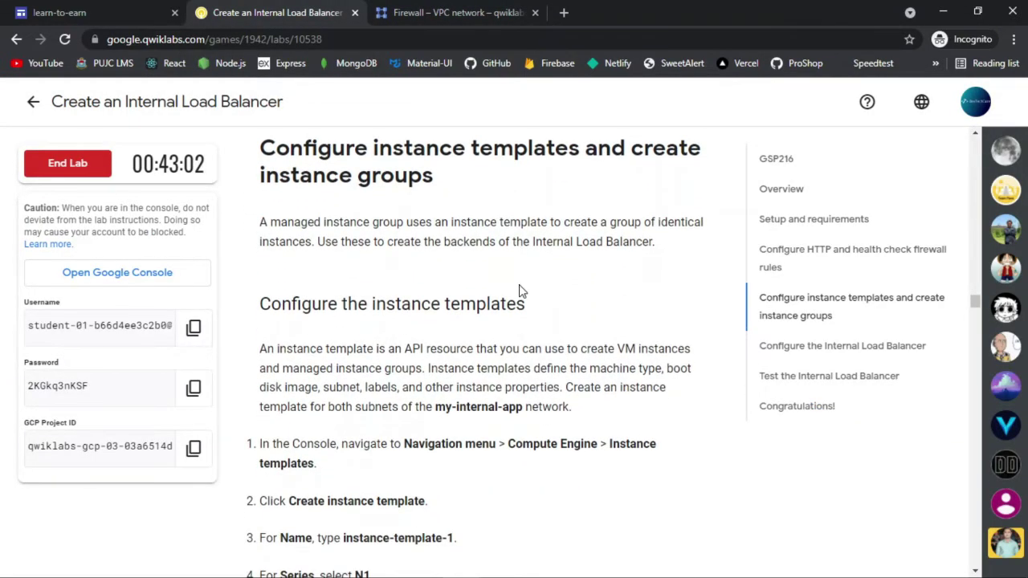
scroll(519, 291, "down", 1)
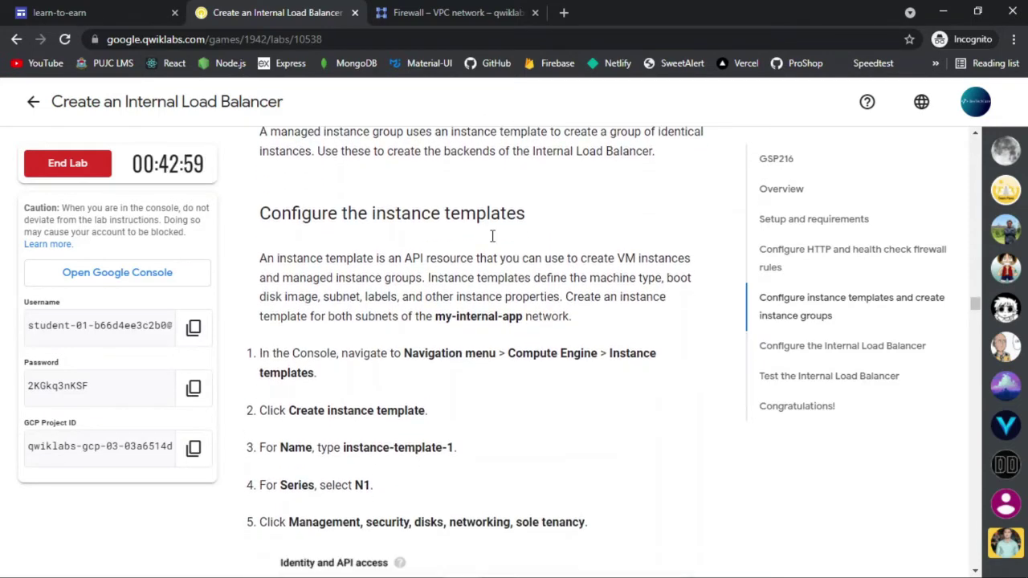
Step: Open the Compute Engine instance templates page in the Google Cloud console
left_click(444, 11)
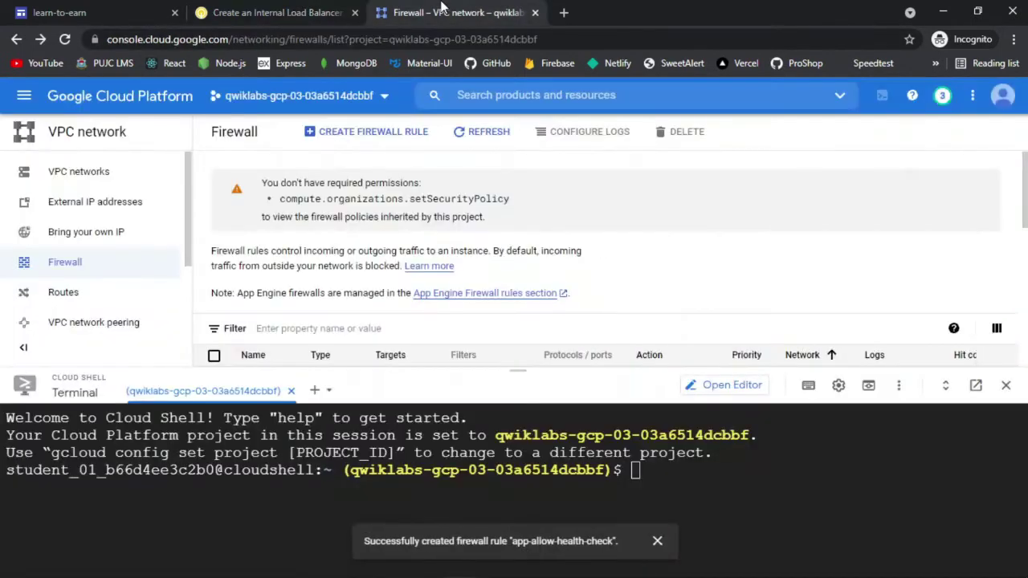
left_click(24, 96)
mouse_move(103, 262)
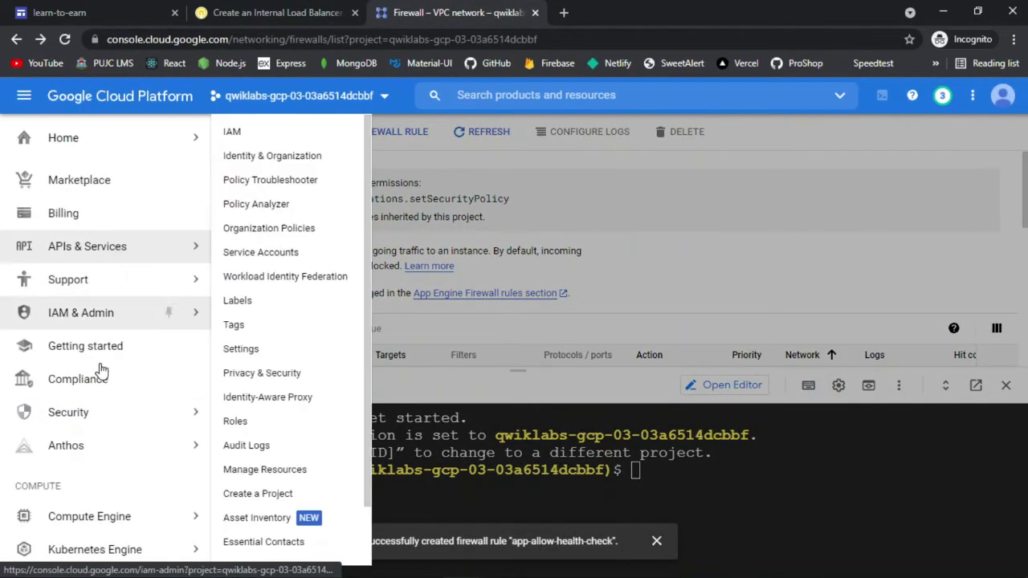
scroll(81, 426, "down", 2)
mouse_move(113, 371)
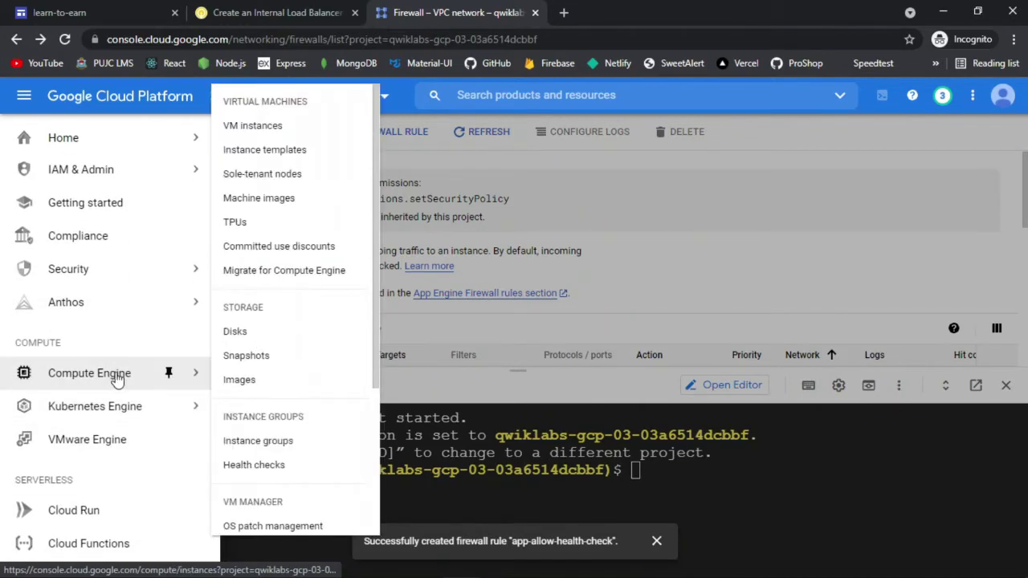
Step: Copy the template name from the lab instructions and start a new instance template named instance-template-1
left_click(273, 12)
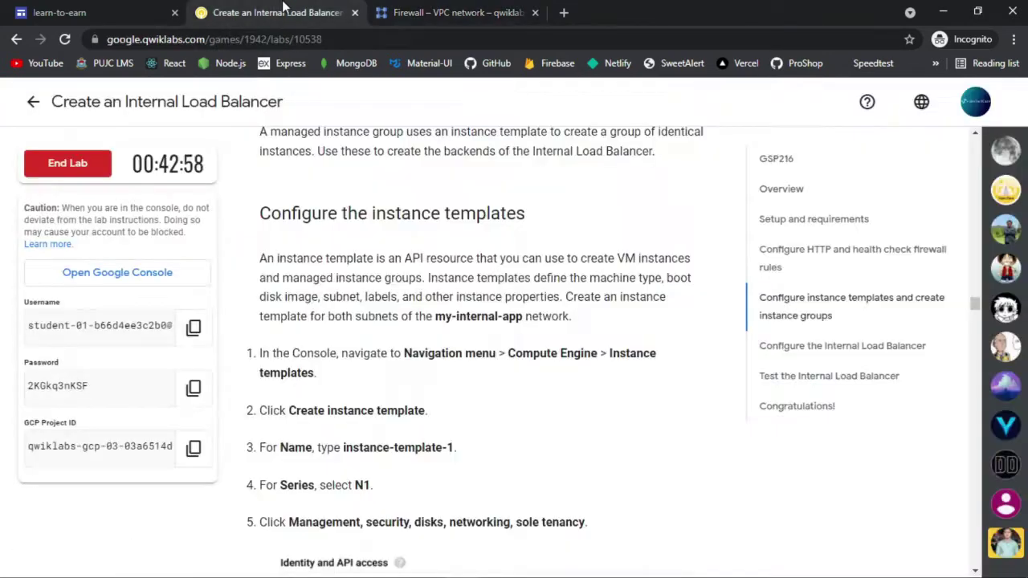
scroll(380, 319, "down", 2)
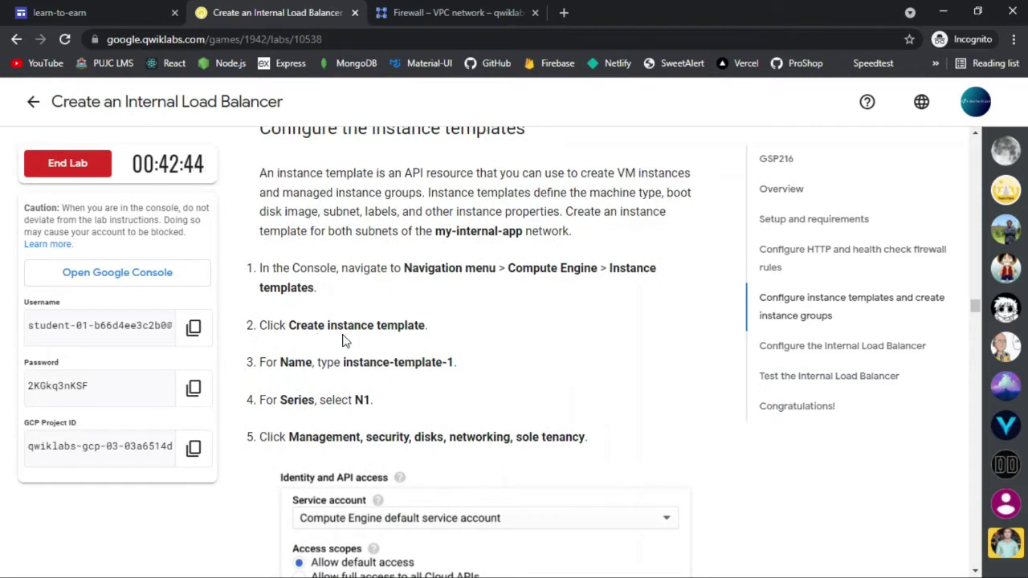
scroll(345, 341, "down", 1)
left_click_drag(345, 278, 455, 280)
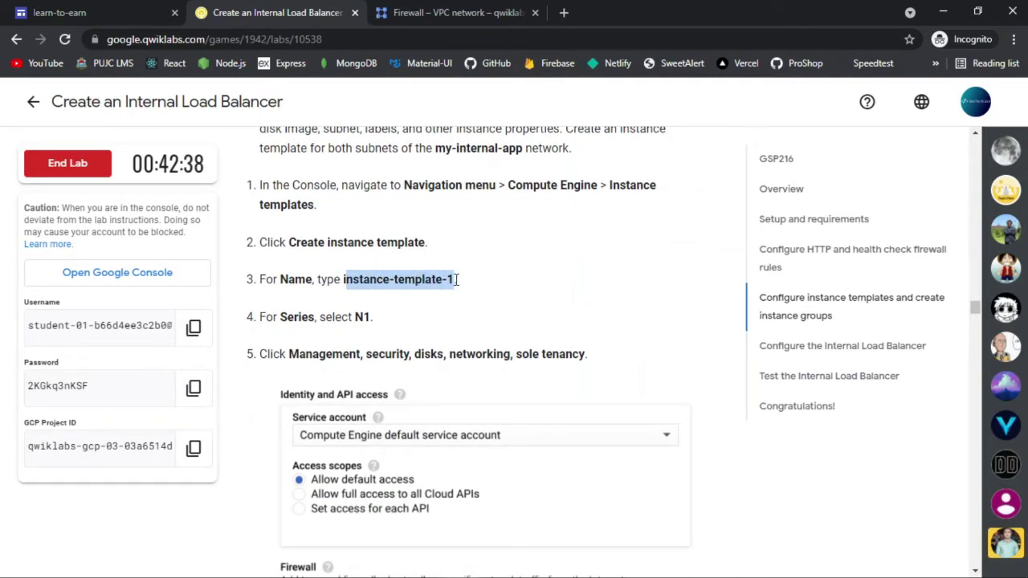
left_click(406, 10)
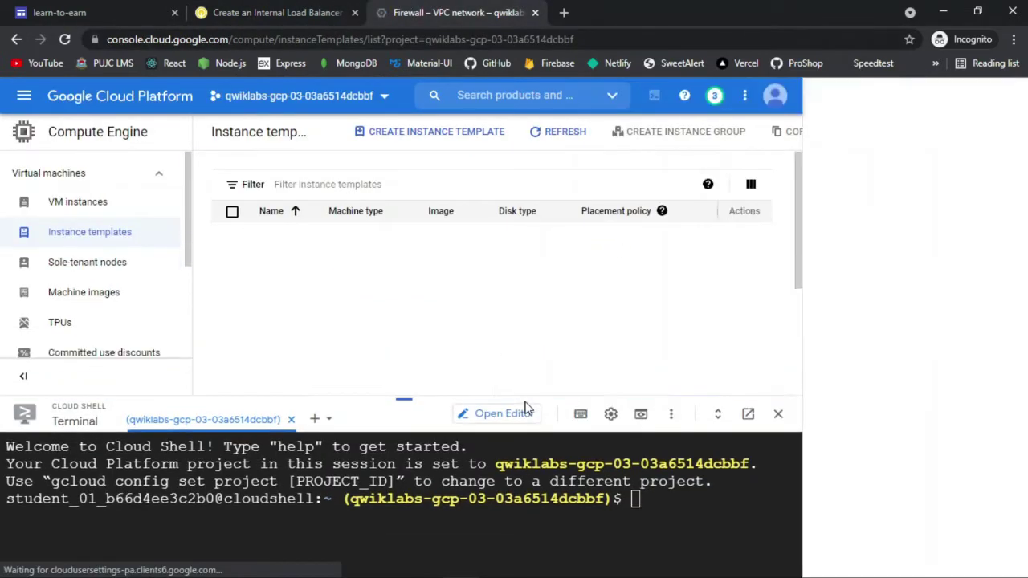
left_click(403, 141)
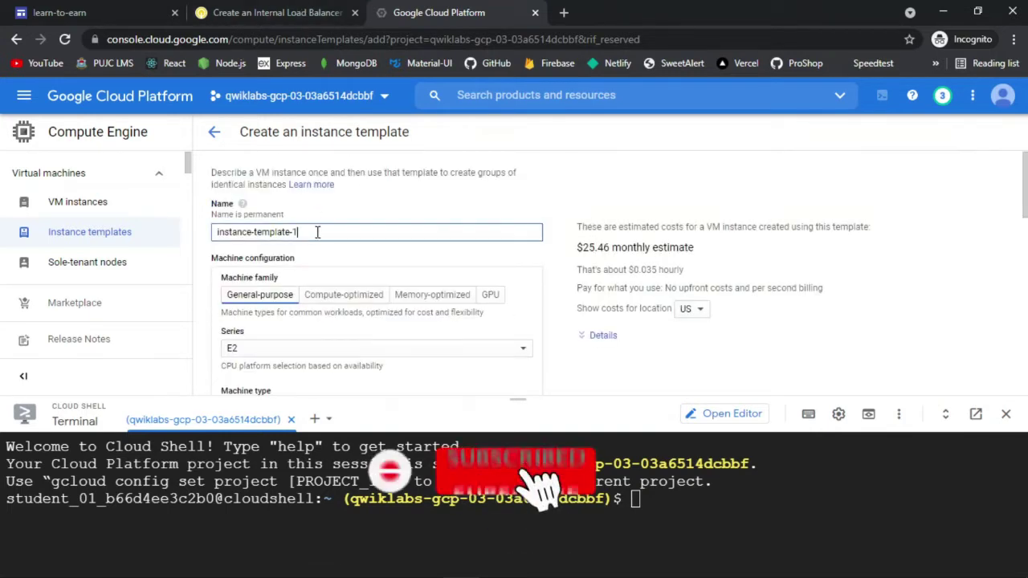
left_click(318, 232)
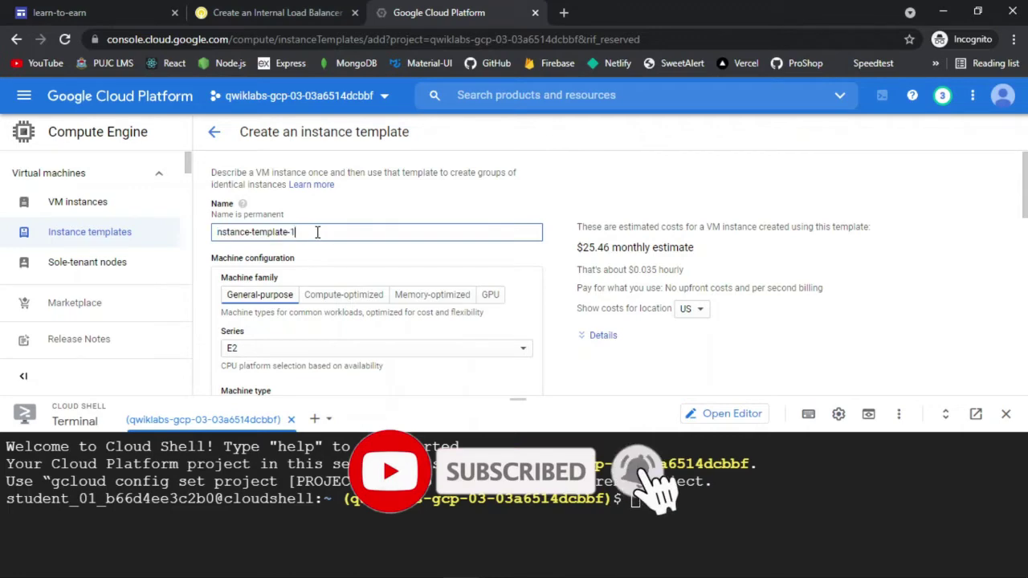
double_click(228, 233)
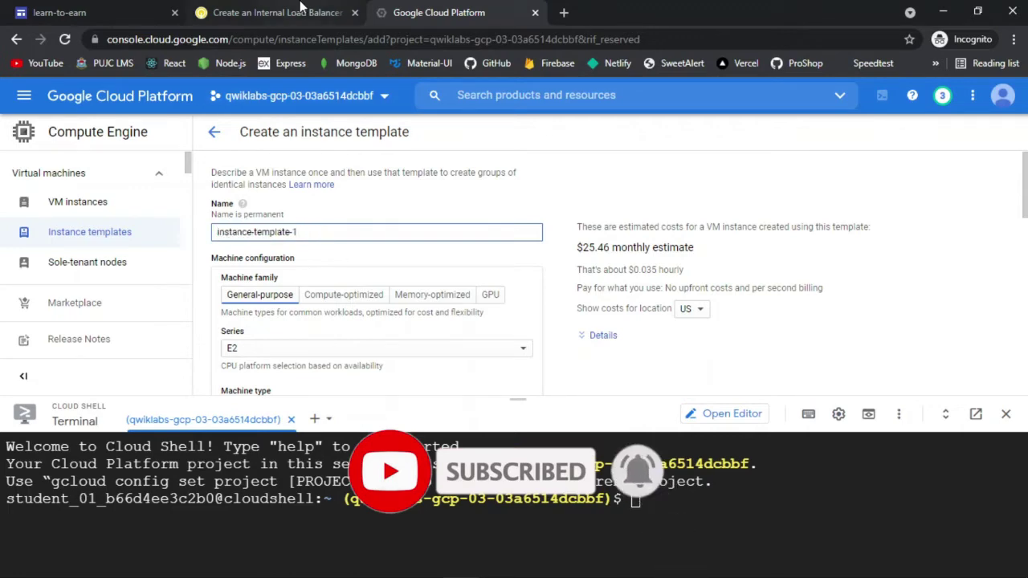
Step: Check the lab's series requirement and set the instance template's machine series to N1
left_click(301, 10)
scroll(482, 246, "down", 2)
left_click(459, 10)
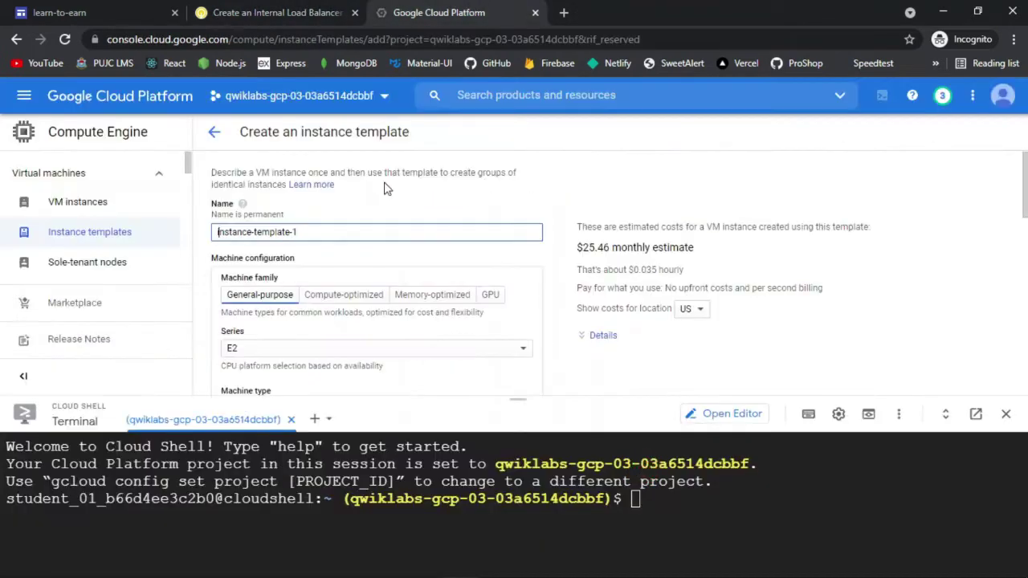
left_click(318, 348)
left_click(316, 319)
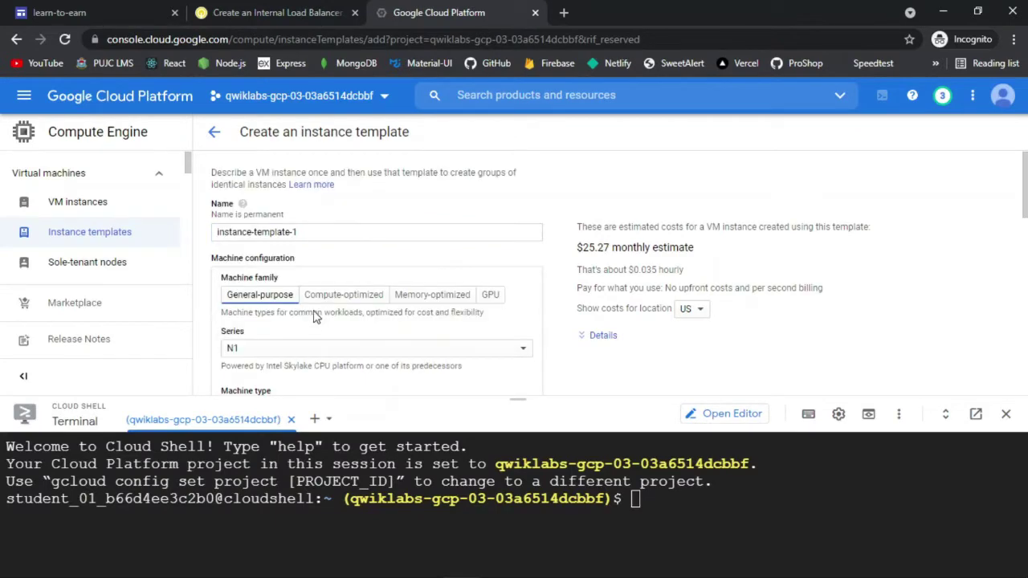
Step: Expand the template's management, security, disks, networking and sole tenancy options as the lab instructs
scroll(433, 264, "down", 1)
scroll(432, 265, "down", 5)
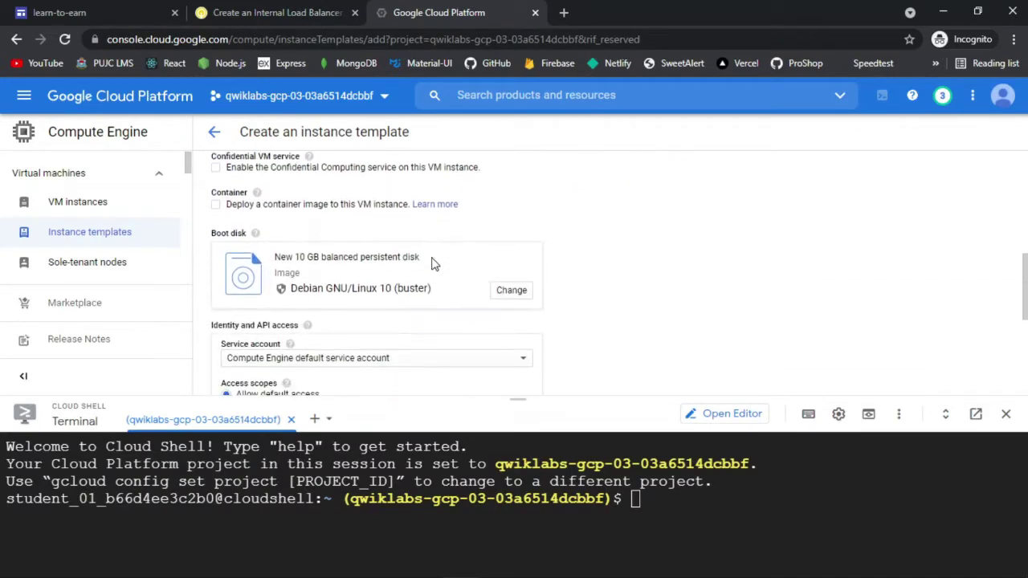
left_click(279, 10)
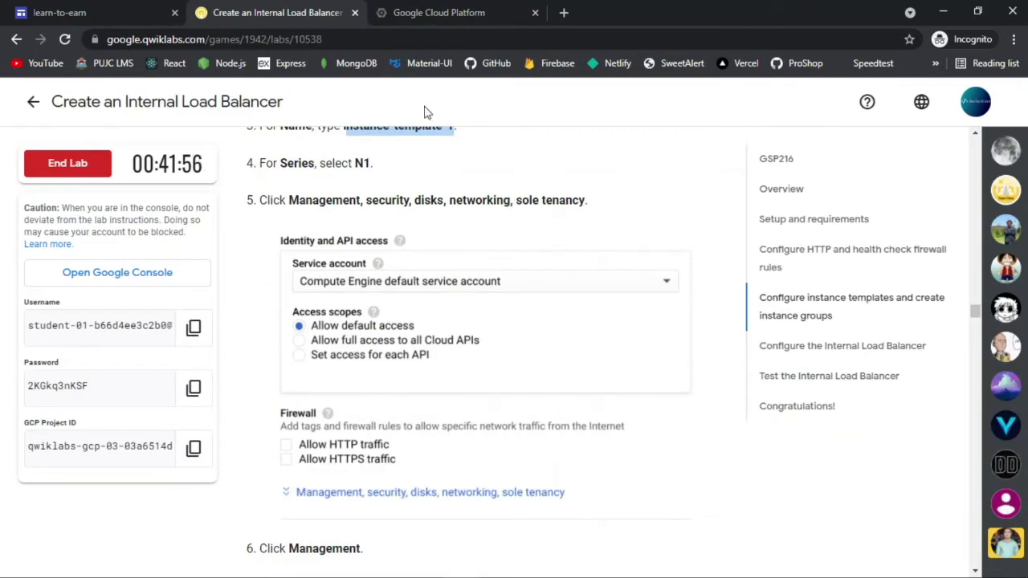
left_click(439, 12)
scroll(348, 214, "down", 5)
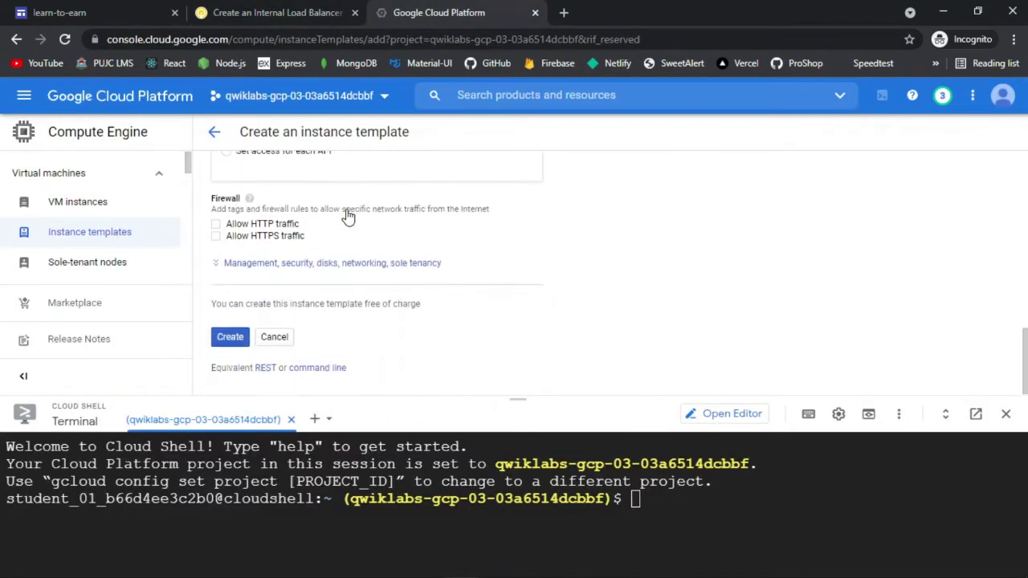
left_click(346, 269)
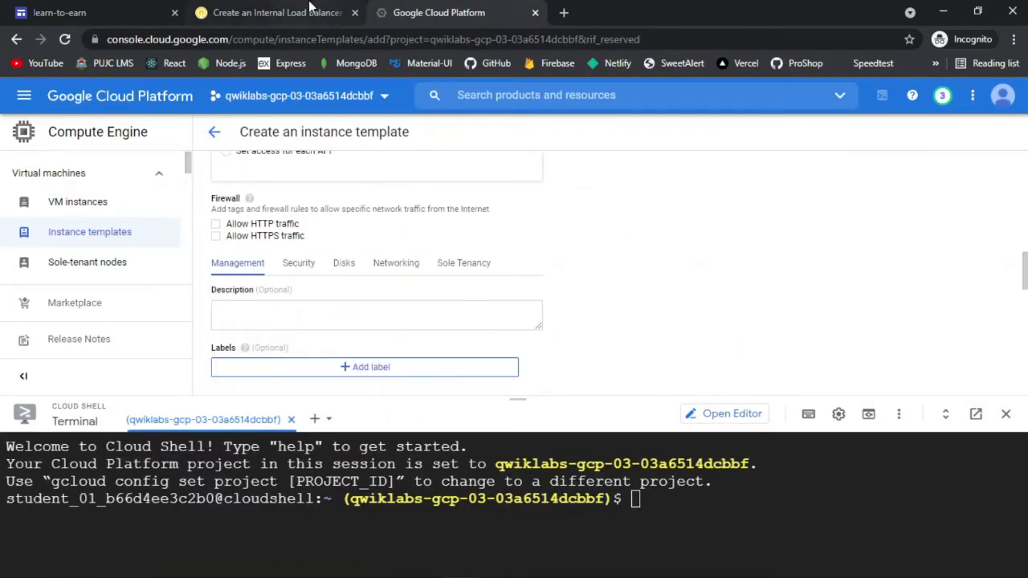
Step: Compare the template's boot disk, service account, access scope and firewall settings with the lab instructions
left_click(280, 13)
scroll(445, 265, "up", 3)
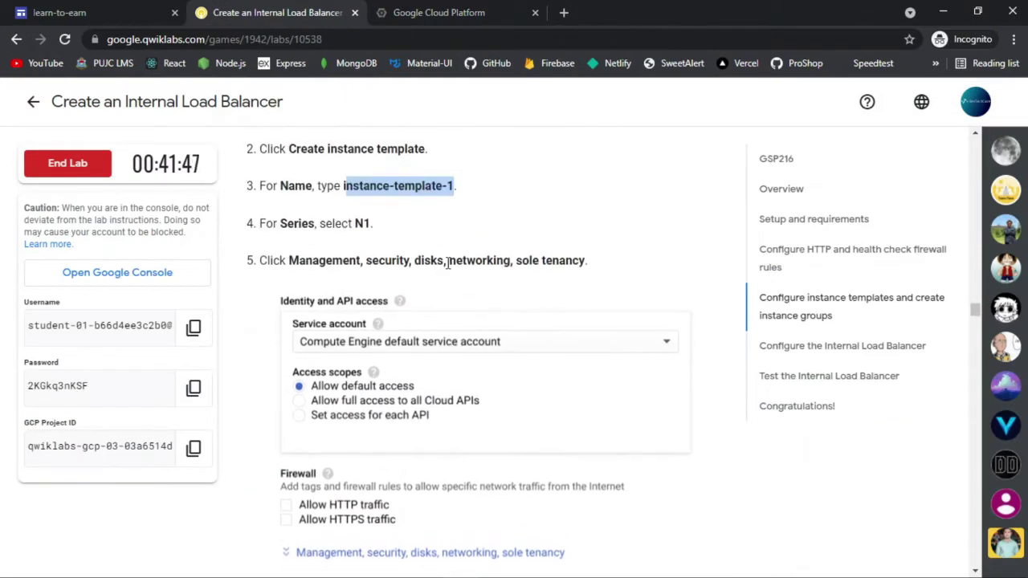
scroll(448, 269, "down", 3)
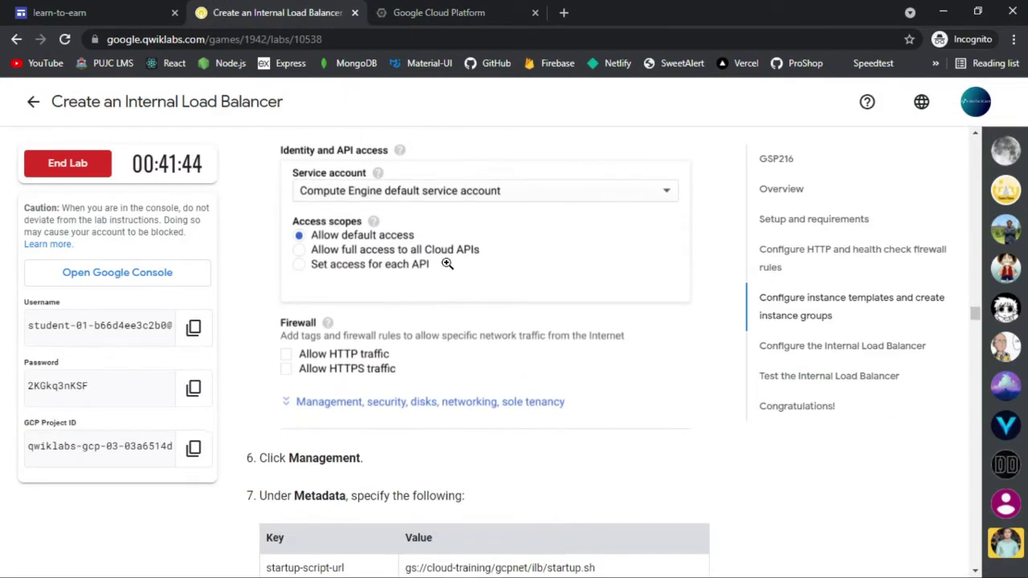
scroll(448, 267, "up", 1)
left_click(434, 13)
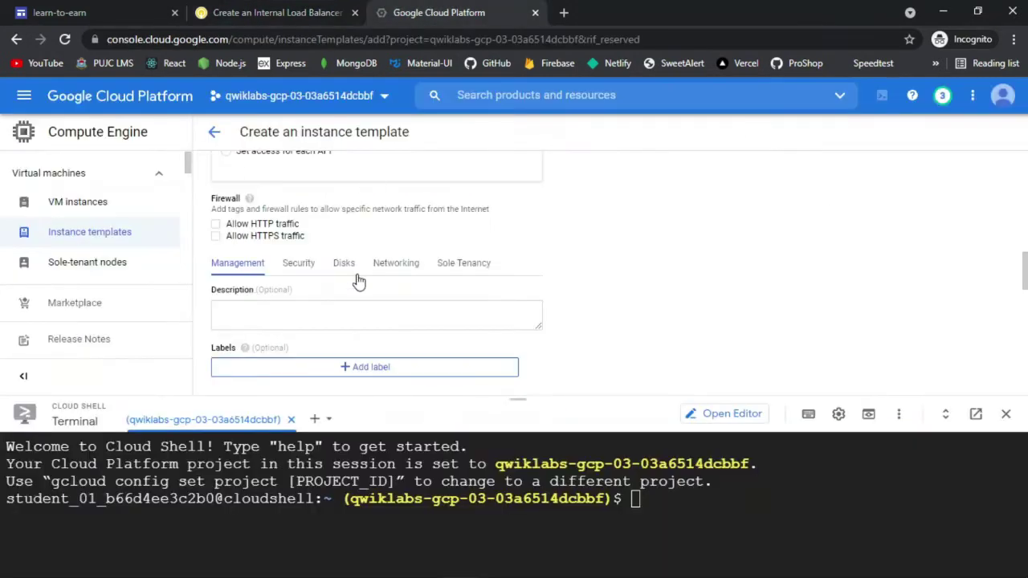
scroll(356, 281, "down", 2)
scroll(359, 281, "up", 1)
scroll(359, 281, "up", 3)
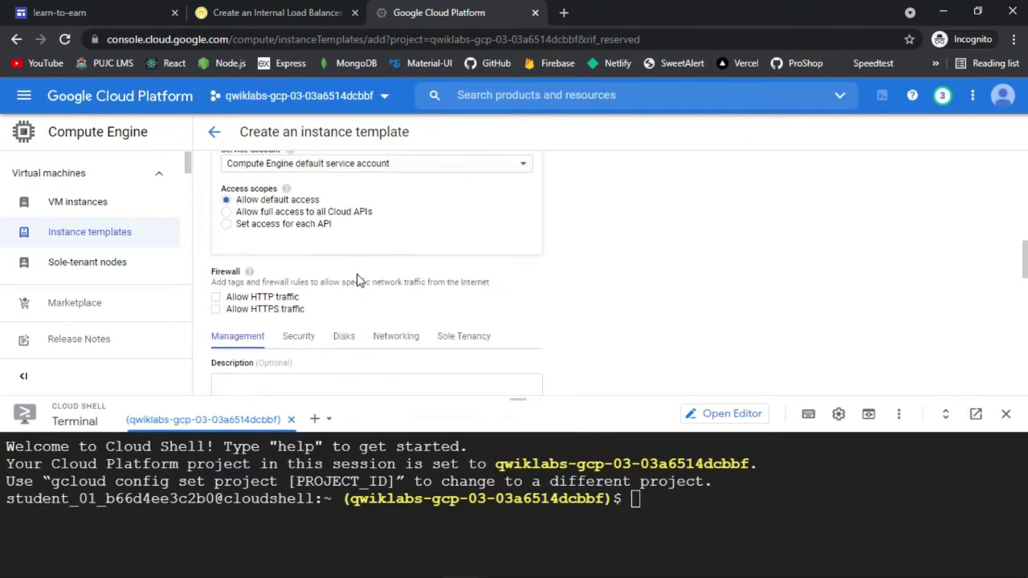
left_click(285, 9)
left_click(442, 12)
scroll(425, 353, "up", 2)
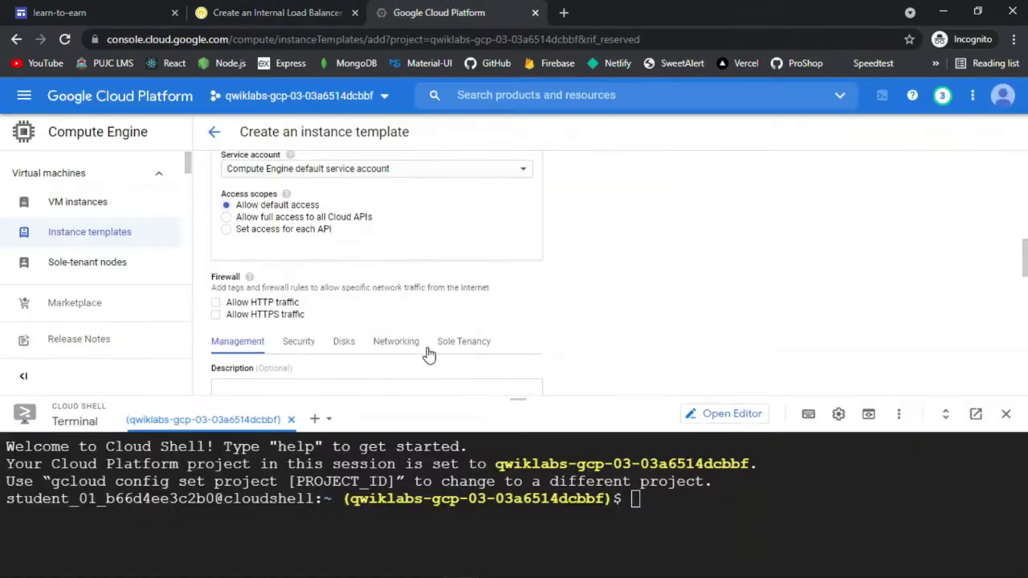
scroll(428, 354, "up", 1)
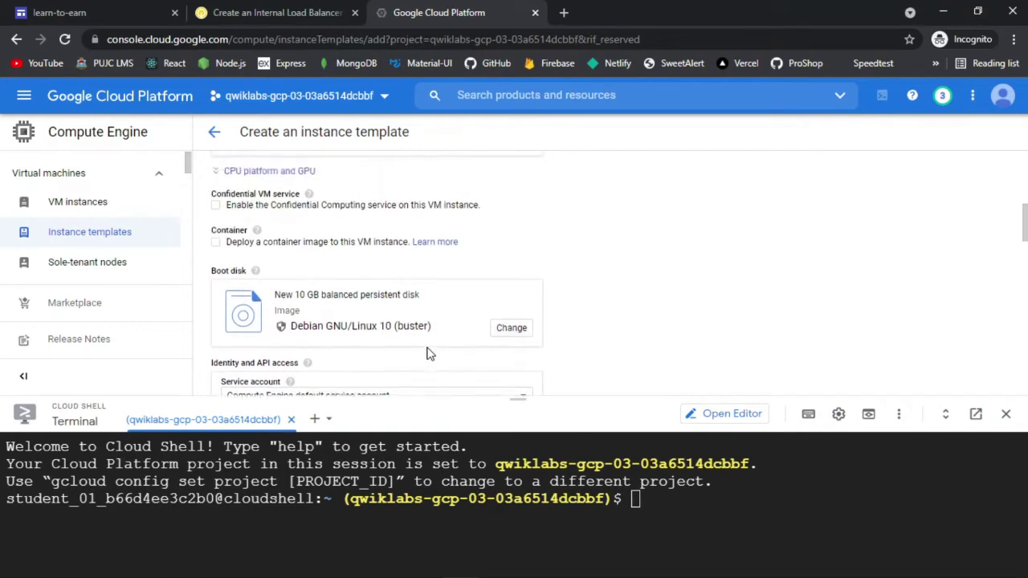
scroll(428, 354, "down", 3)
left_click(254, 9)
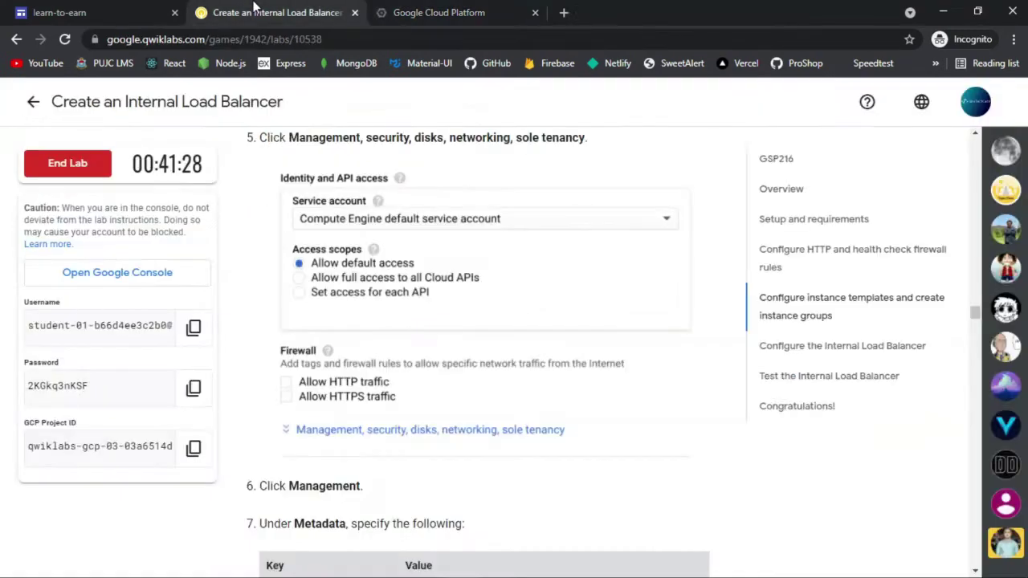
Step: Copy startup-script-url from the lab's metadata table and enter it as the template's metadata key
left_click(439, 9)
scroll(353, 231, "down", 3)
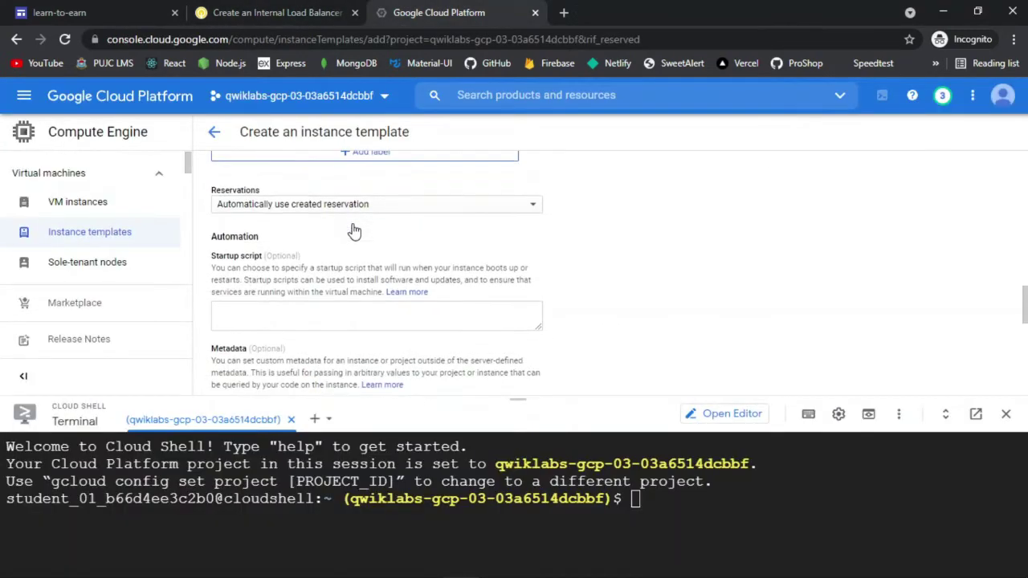
scroll(354, 231, "down", 1)
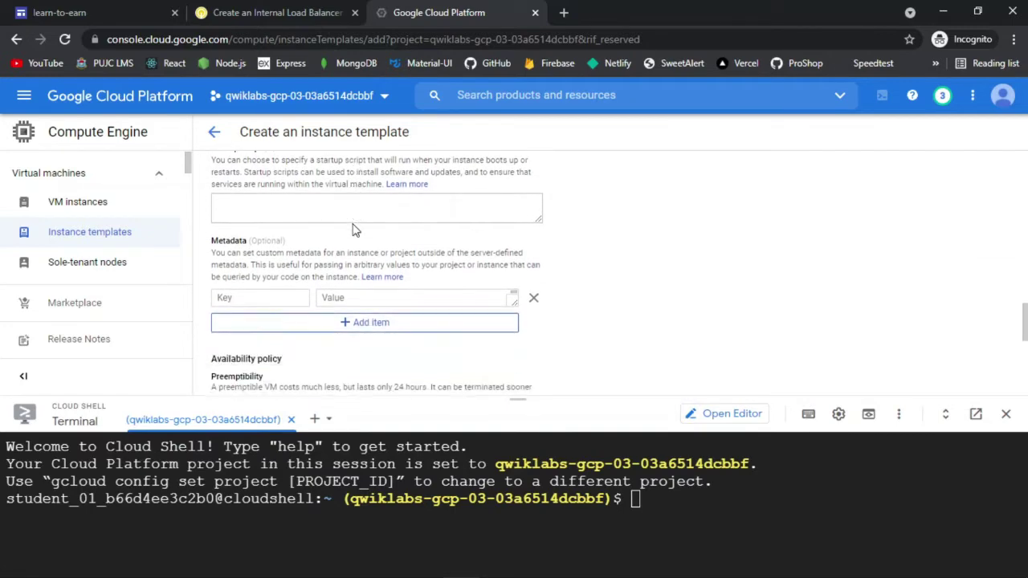
left_click(281, 10)
scroll(286, 208, "down", 3)
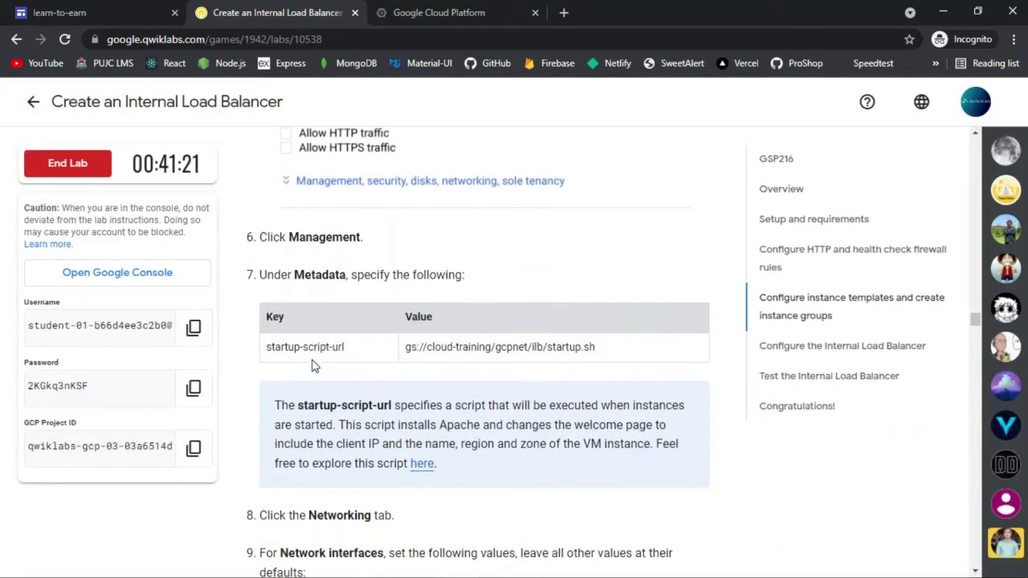
triple_click(310, 351)
key("ctrl+c")
left_click(419, 9)
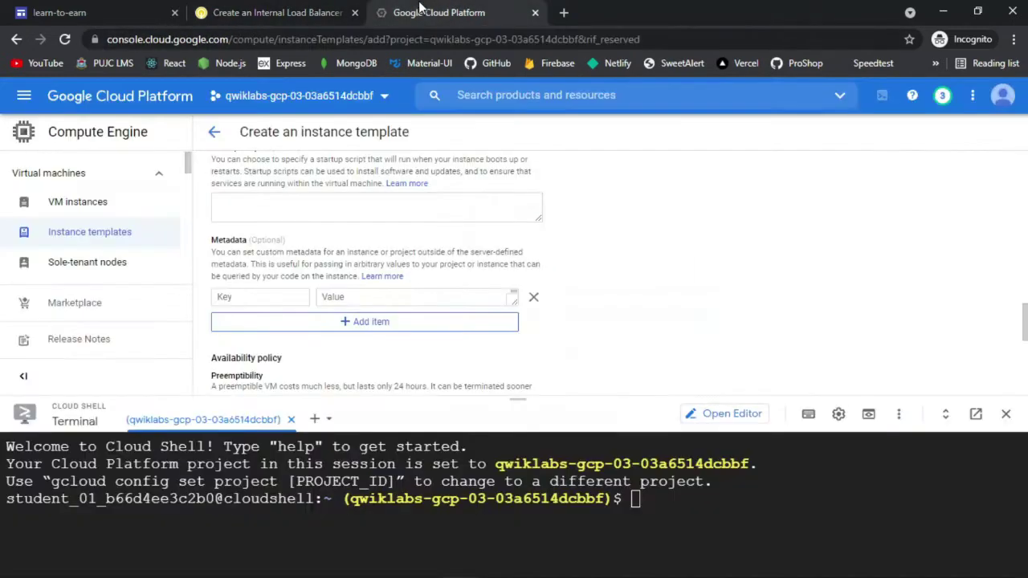
left_click(244, 305)
key("ctrl+v")
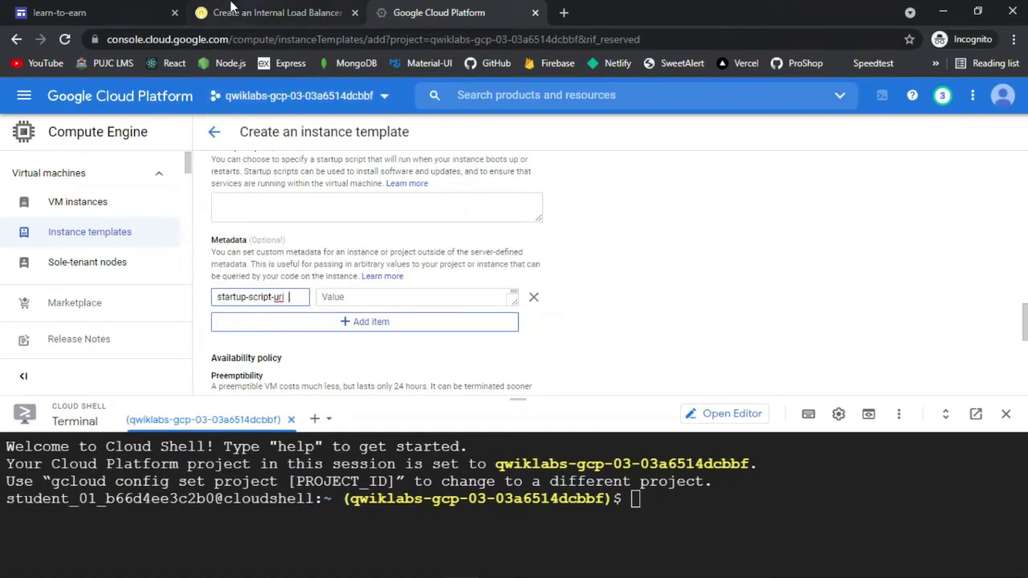
Step: Copy gs://cloud-training/gcpnet/ilb/startup.sh from the lab's table and enter it as the value of the startup-script-url metadata item
left_click(284, 10)
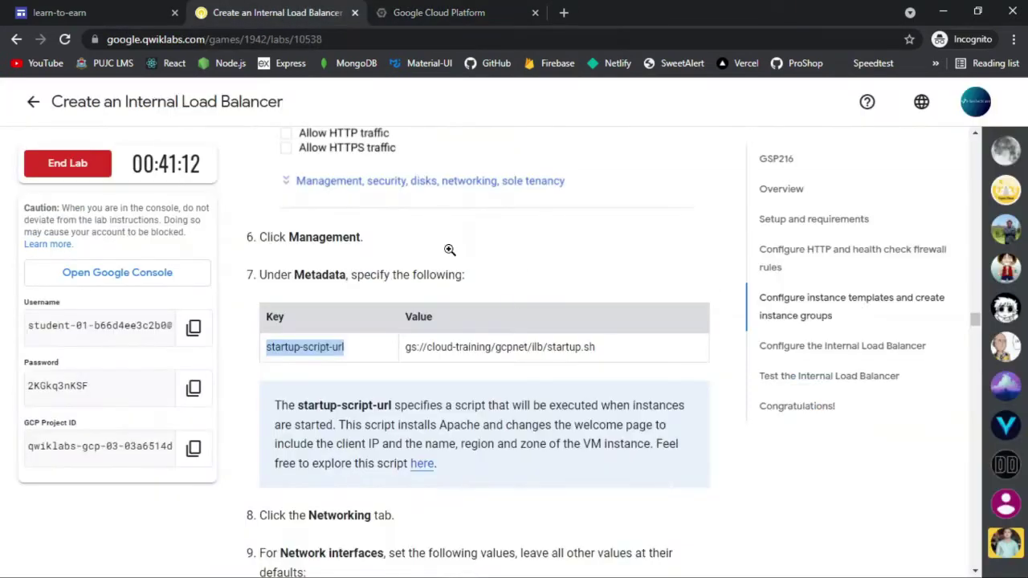
triple_click(508, 347)
key("ctrl+c")
left_click(498, 10)
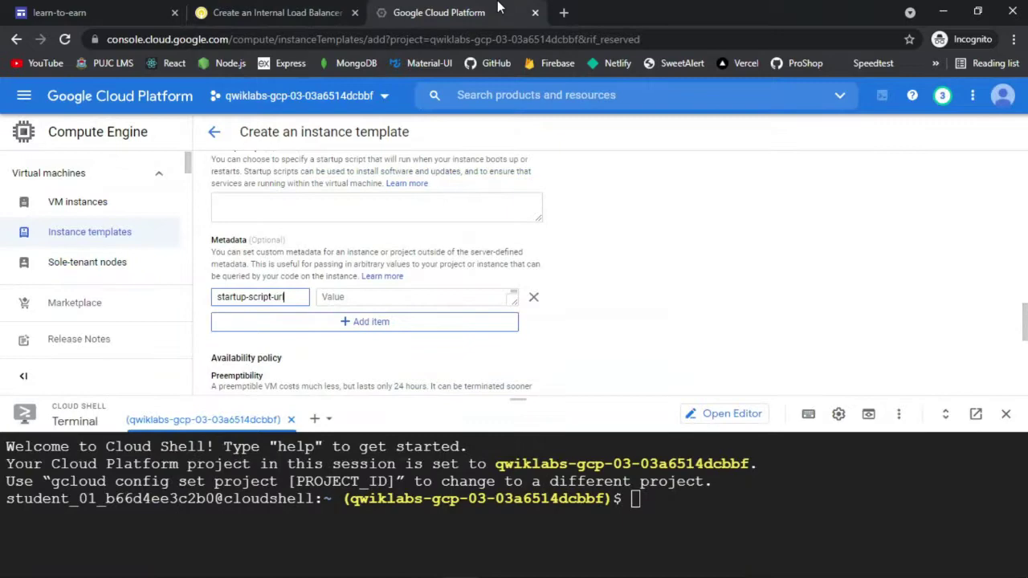
left_click(351, 301)
key("ctrl+v")
key("BackSpace")
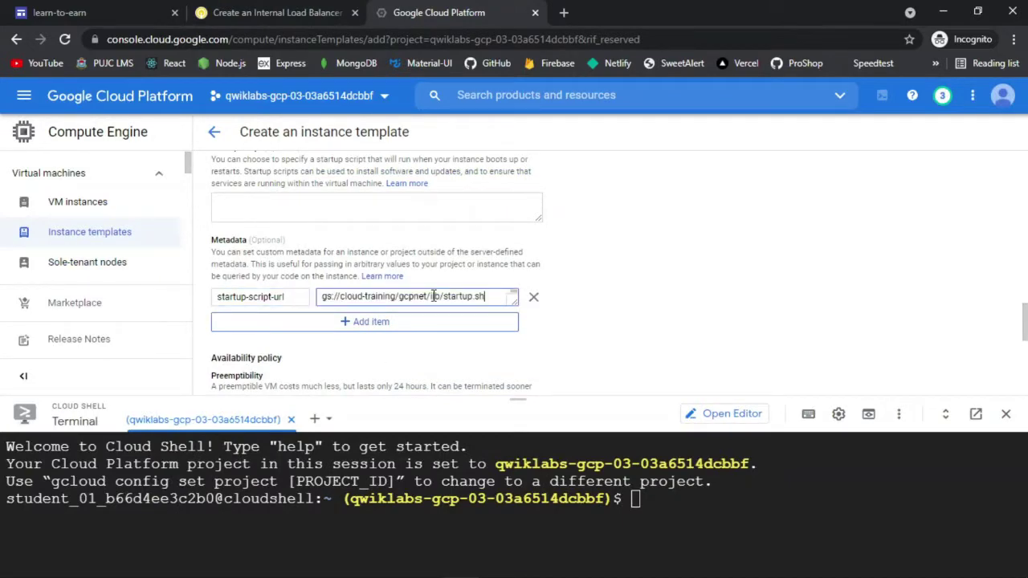
Step: Check the lab's network interface instructions and open the instance template's networking settings
left_click(221, 8)
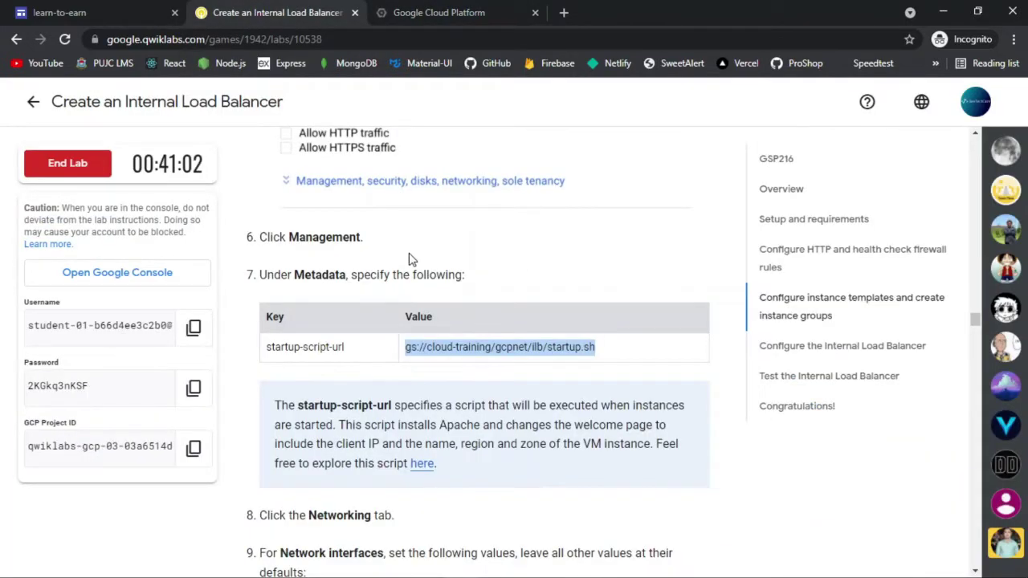
scroll(411, 259, "down", 3)
left_click(472, 8)
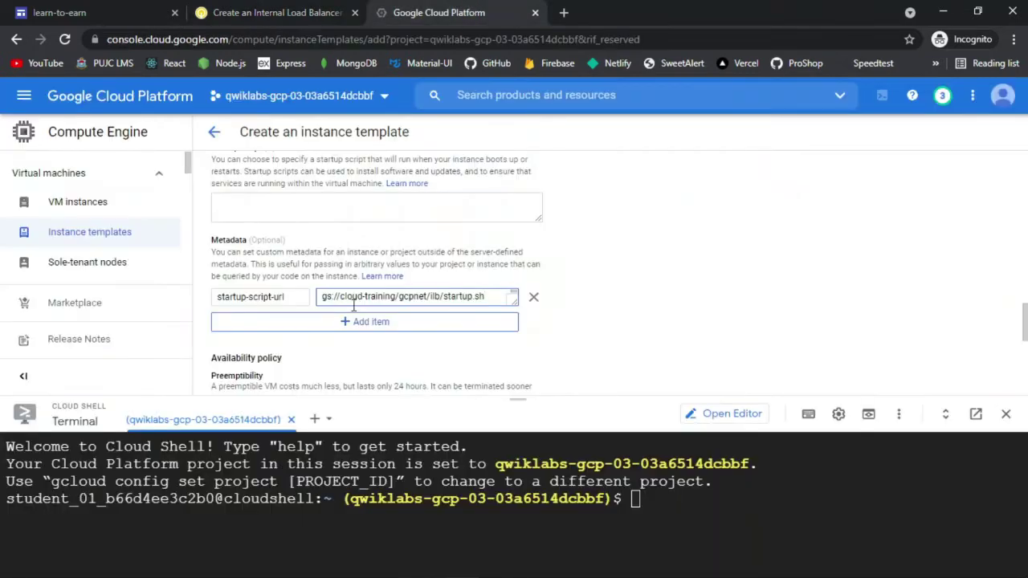
scroll(413, 278, "up", 6)
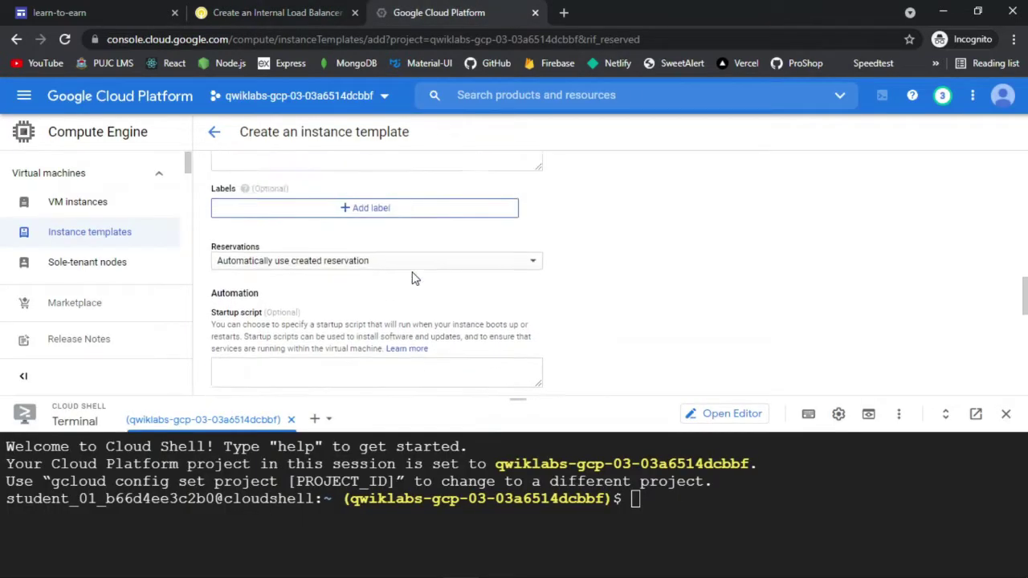
left_click(402, 367)
scroll(581, 264, "down", 2)
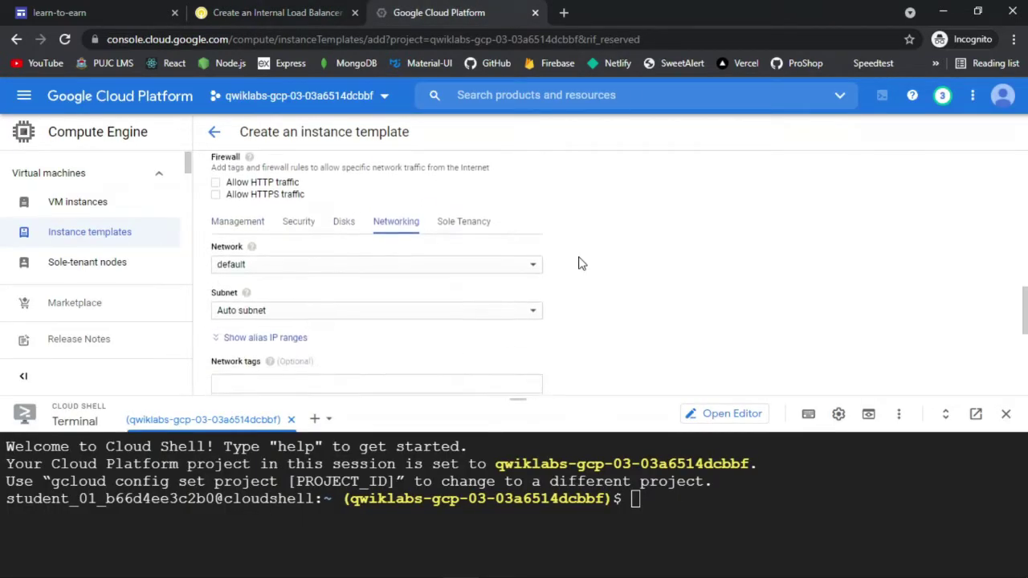
Step: Check the network value in the lab's network interface table and set the template's network to my-internal-app
left_click(258, 8)
scroll(424, 292, "down", 2)
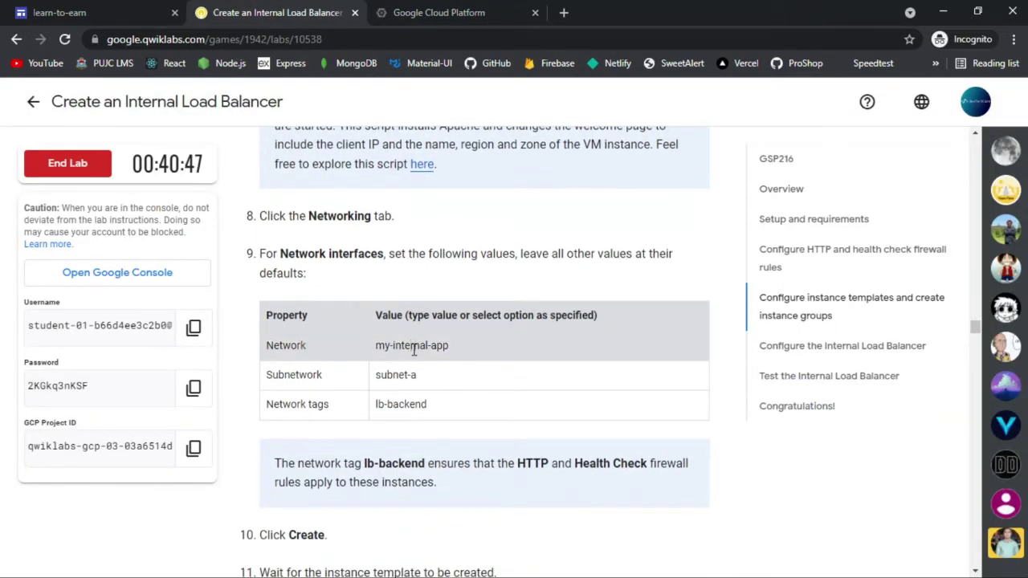
triple_click(414, 350)
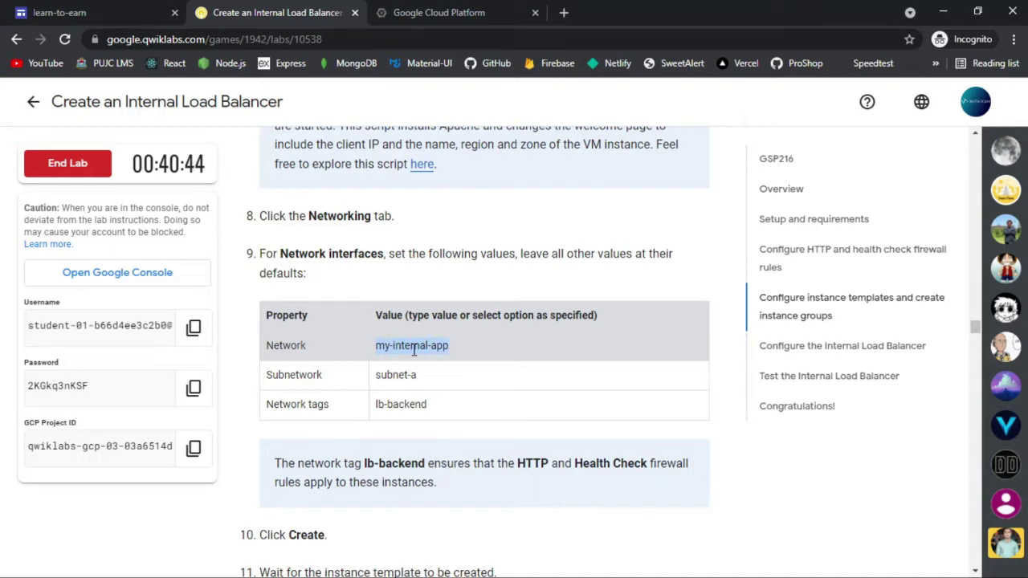
left_click(455, 10)
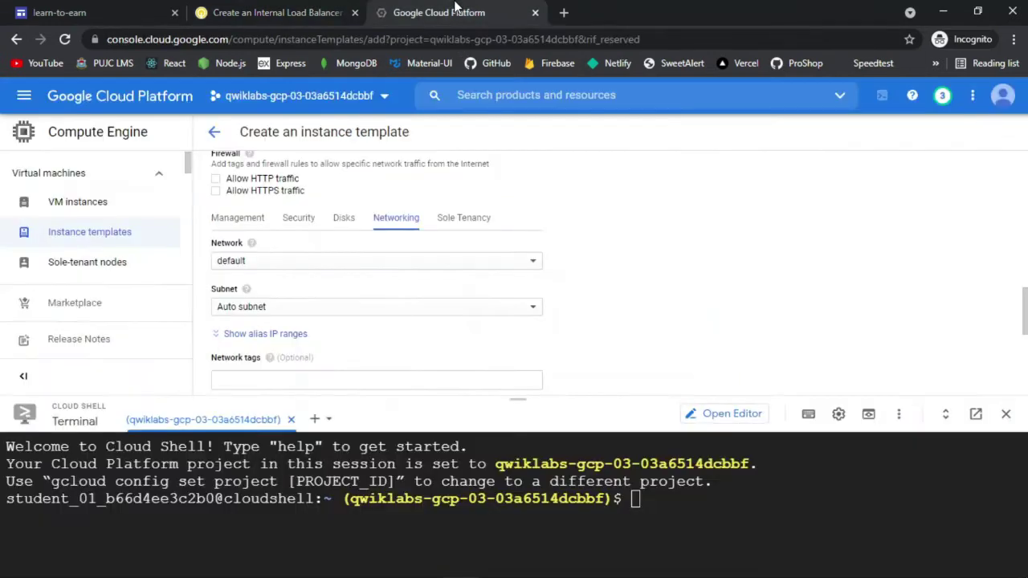
left_click(328, 262)
left_click(328, 284)
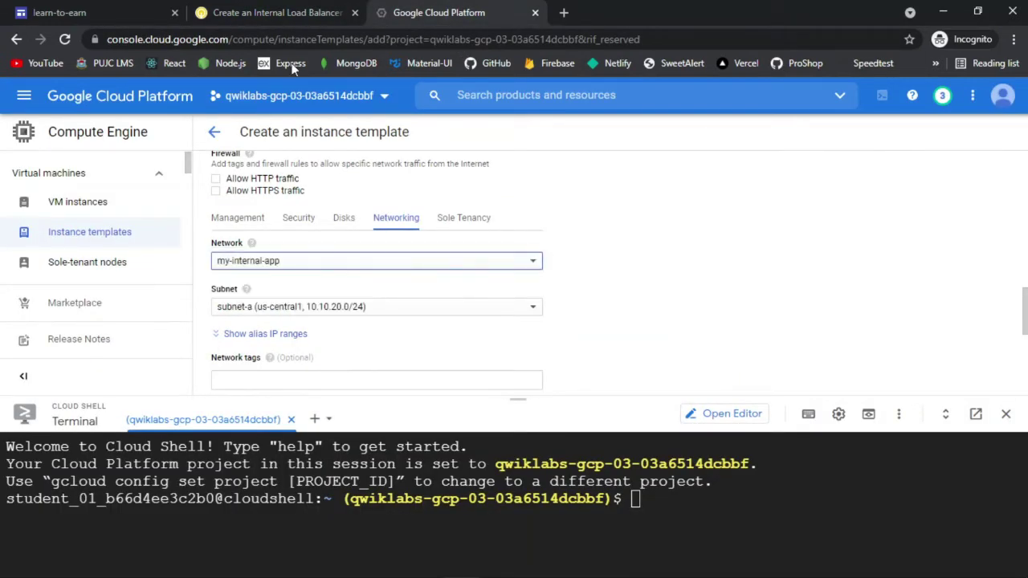
Step: Set the template's subnet to subnet-a and compare it with the lab's network interface table
left_click(277, 12)
left_click(442, 11)
left_click(365, 303)
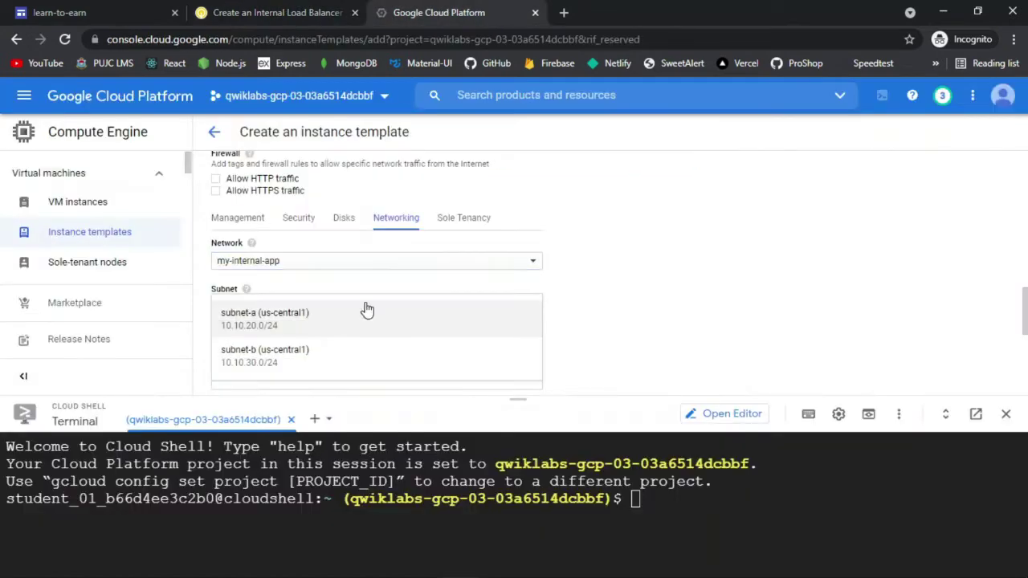
left_click(367, 325)
left_click(305, 12)
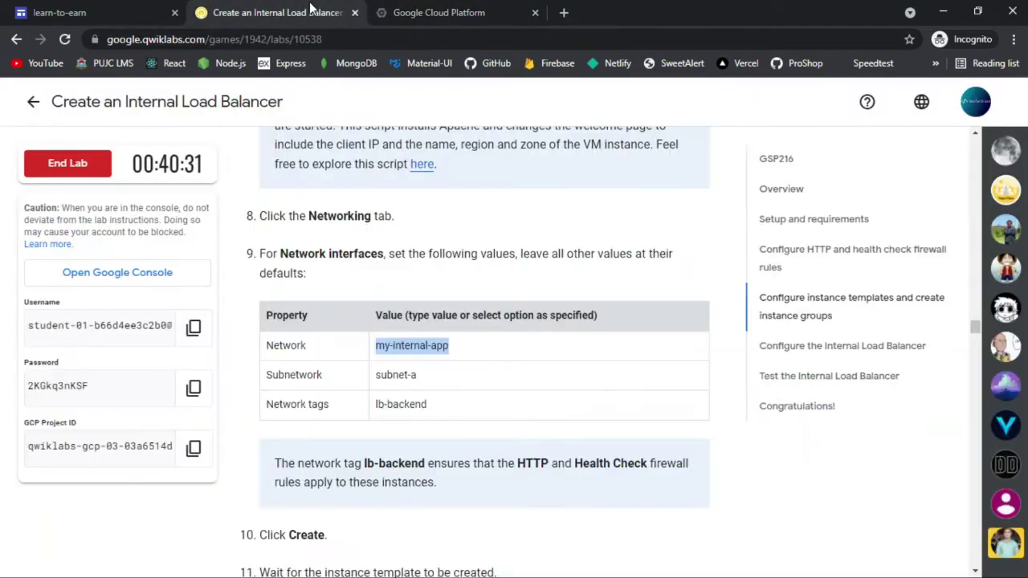
left_click(462, 11)
Step: Copy lb-backend from the lab's table and enter it as the template's network tag
left_click(290, 9)
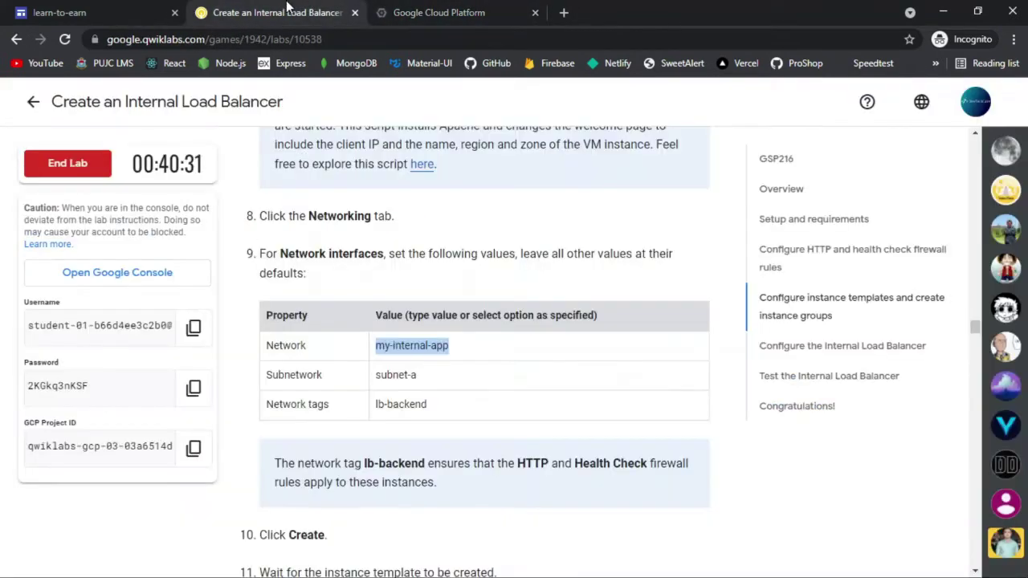
triple_click(410, 404)
left_click(442, 12)
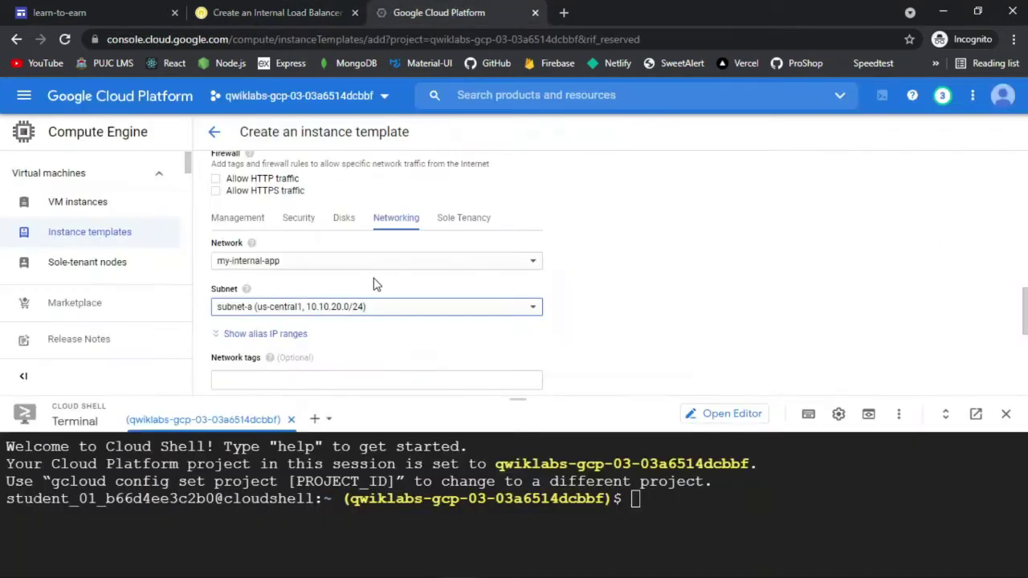
scroll(375, 287, "down", 1)
left_click(336, 337)
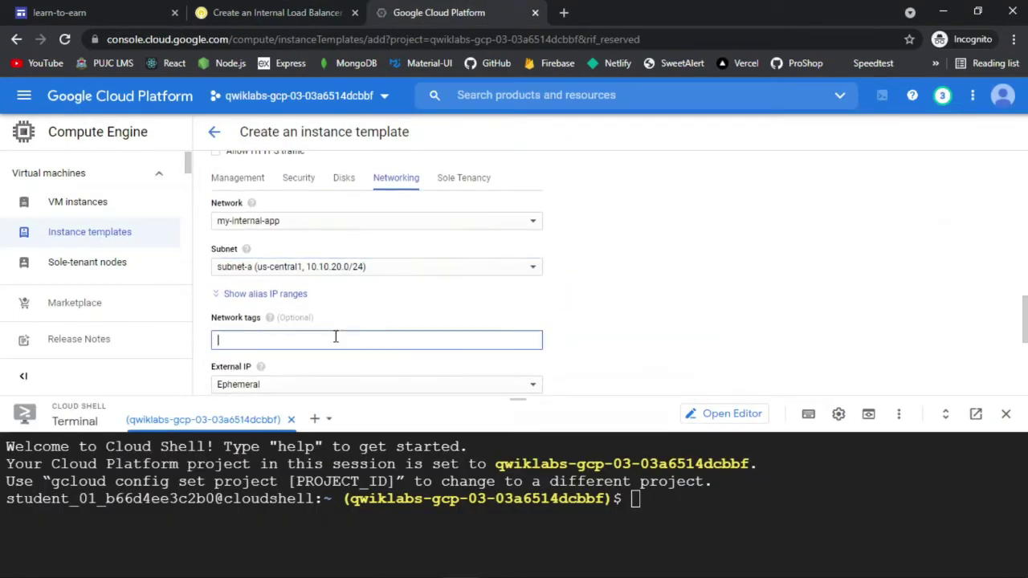
key("Return")
Step: Check the lab's remaining instructions for the first template and create the instance template
left_click(273, 10)
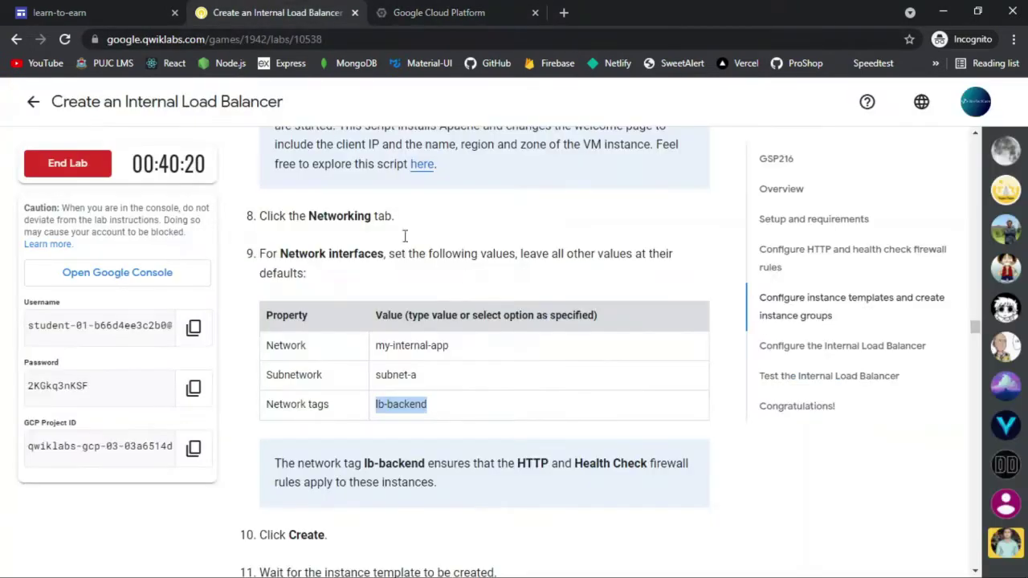
scroll(460, 271, "down", 3)
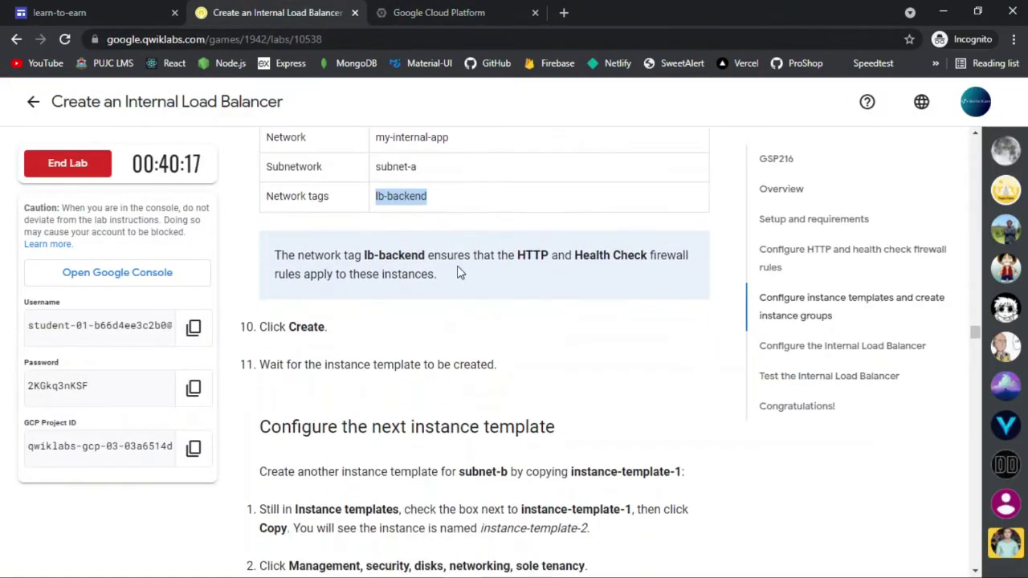
left_click(474, 9)
scroll(320, 288, "down", 5)
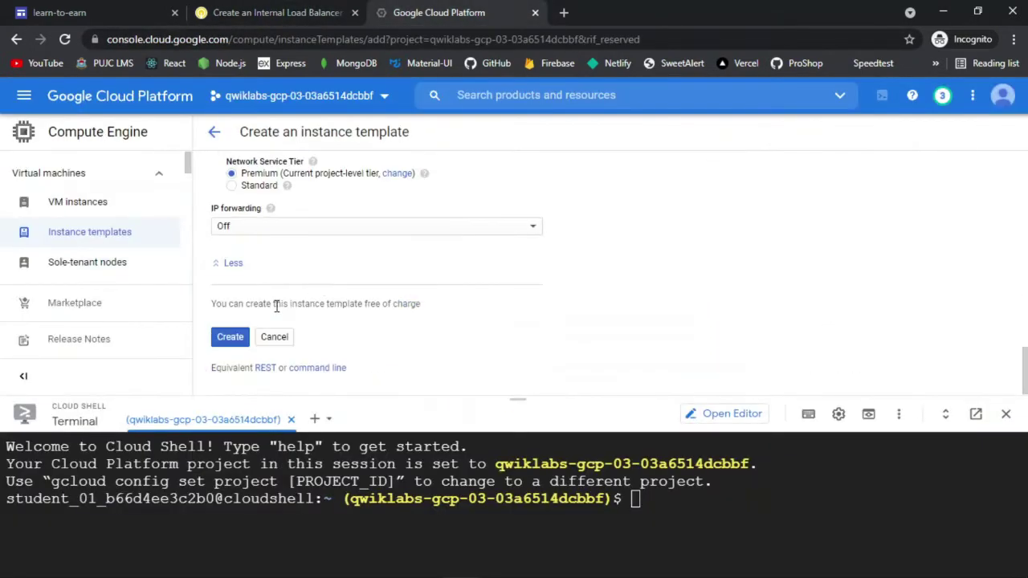
left_click(231, 338)
Step: Read the lab's instructions for the next template, then close the tutorial and hide the info panel on the instance templates page
left_click(269, 10)
scroll(406, 271, "down", 3)
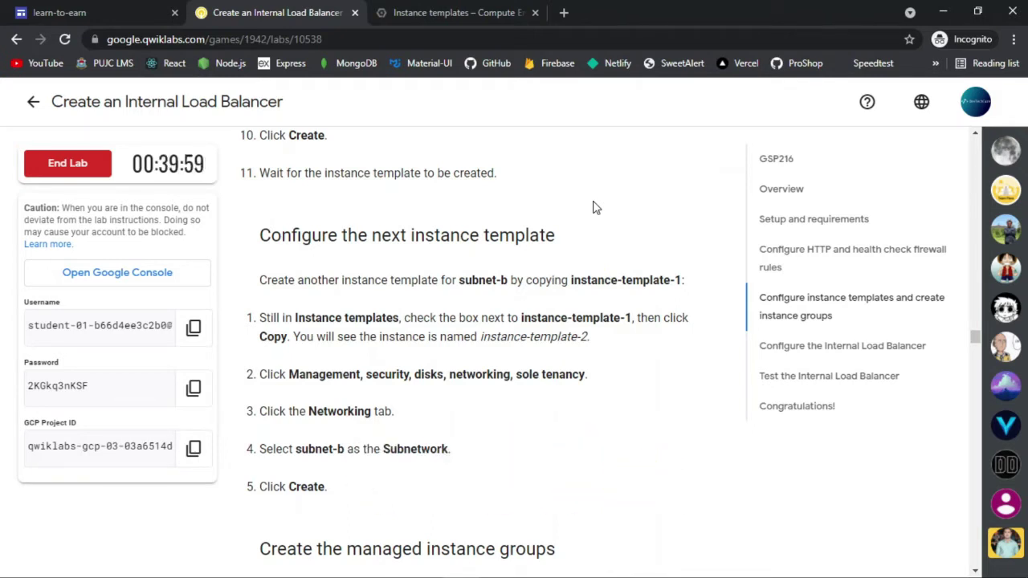
left_click(442, 10)
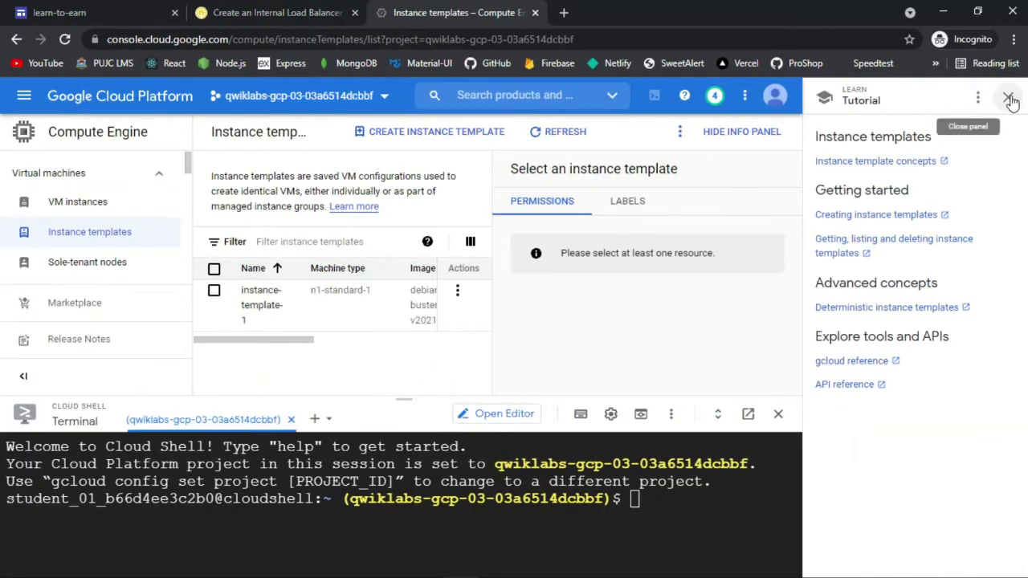
left_click(1010, 98)
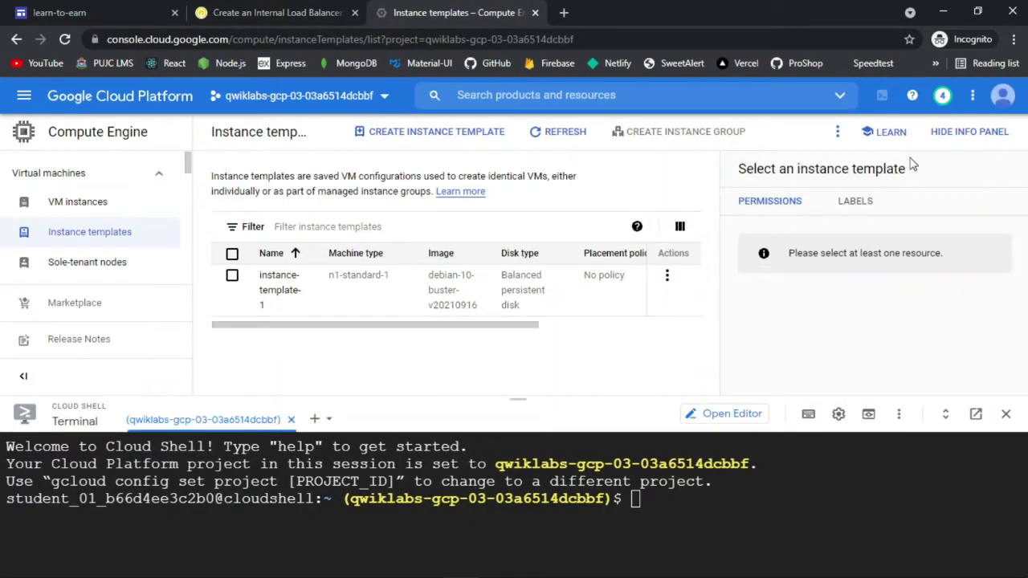
left_click(969, 132)
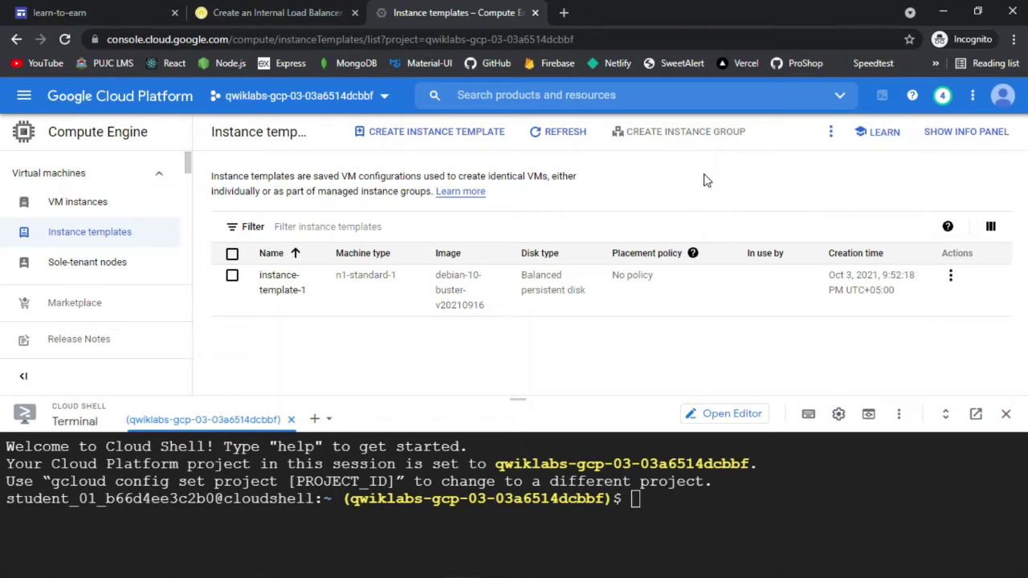
Step: Review the lab's next instruction and check the console notifications for the creation status of instance-template-1
left_click(296, 6)
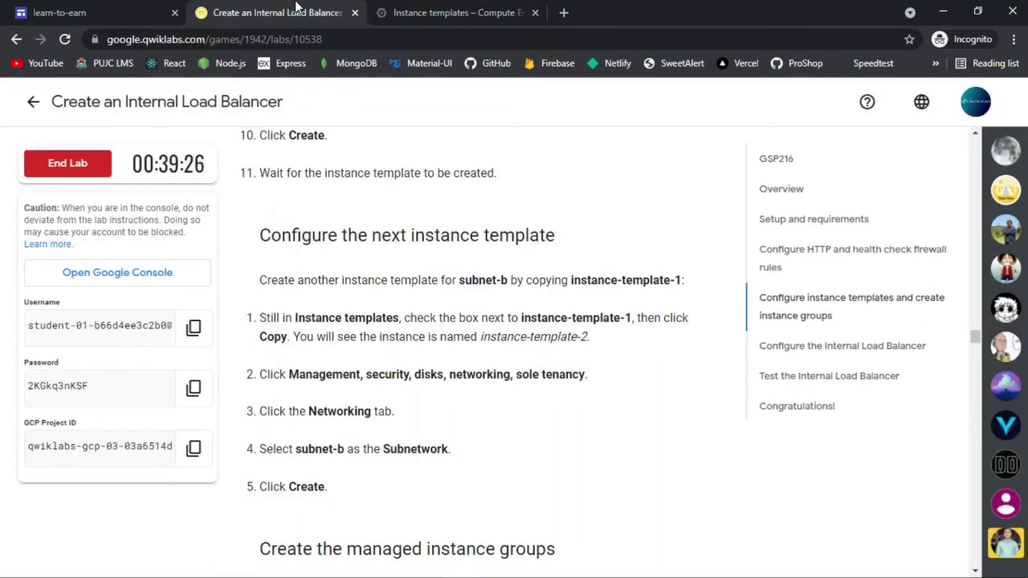
left_click(506, 10)
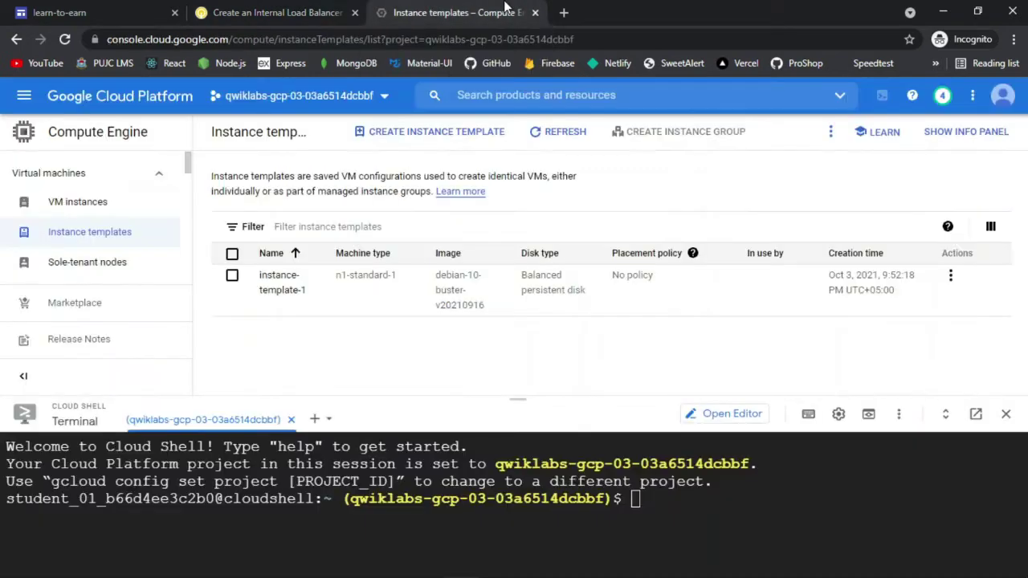
left_click(945, 96)
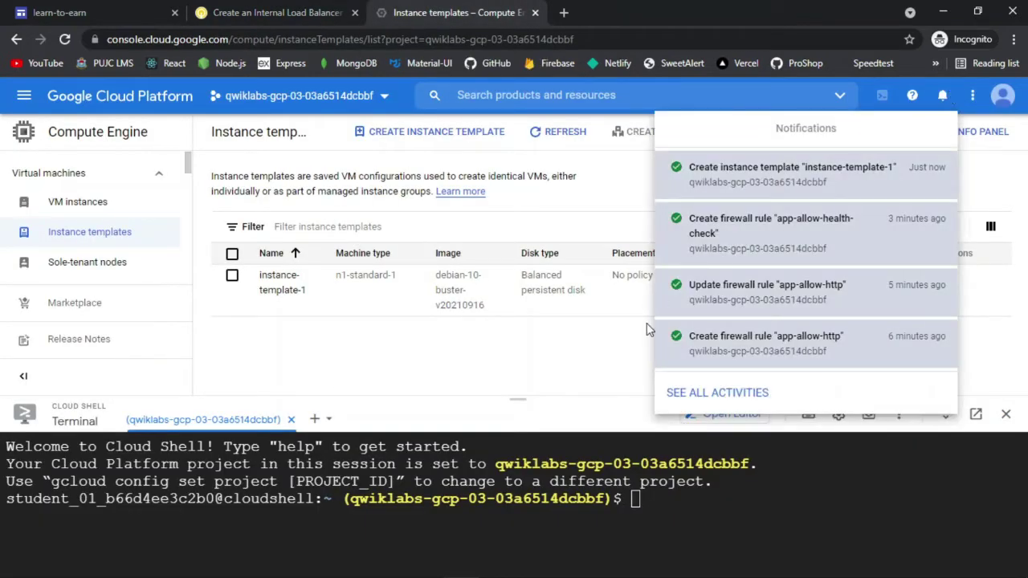
left_click(553, 373)
Step: Select instance-template-1, look through its row actions for a copy option and compare with the lab instructions
left_click(231, 276)
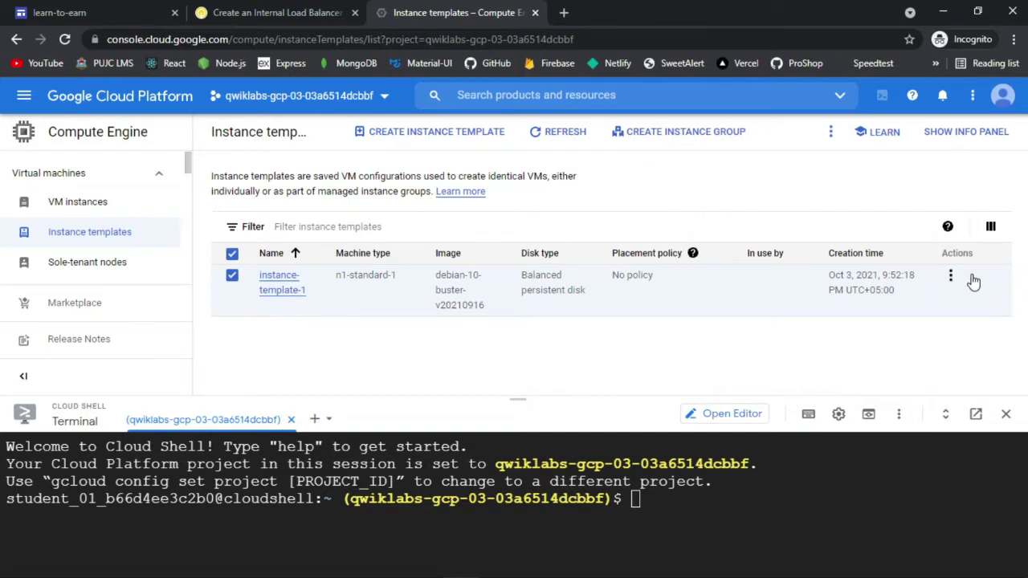
left_click(951, 276)
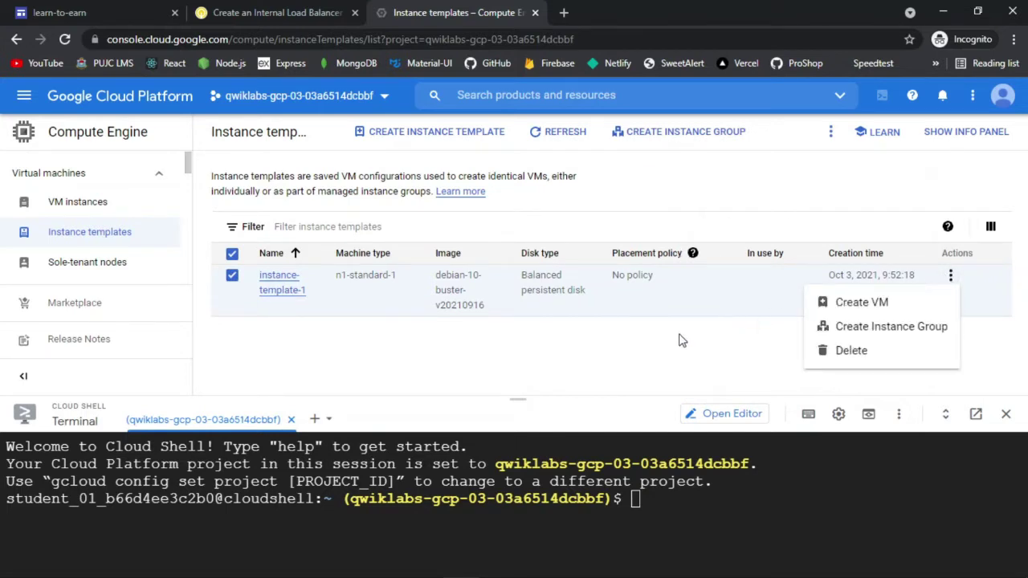
left_click(608, 350)
left_click(304, 9)
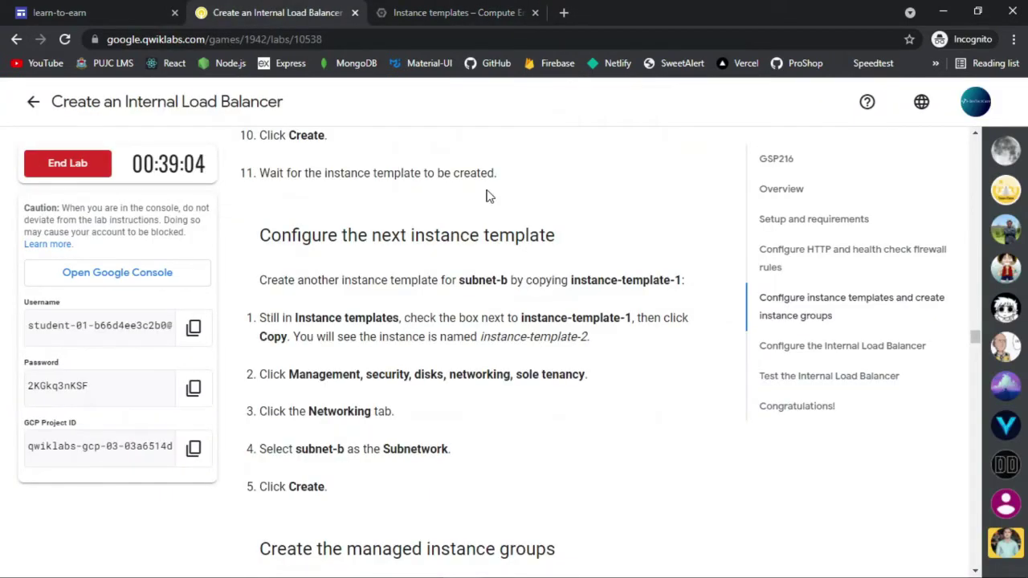
left_click(454, 12)
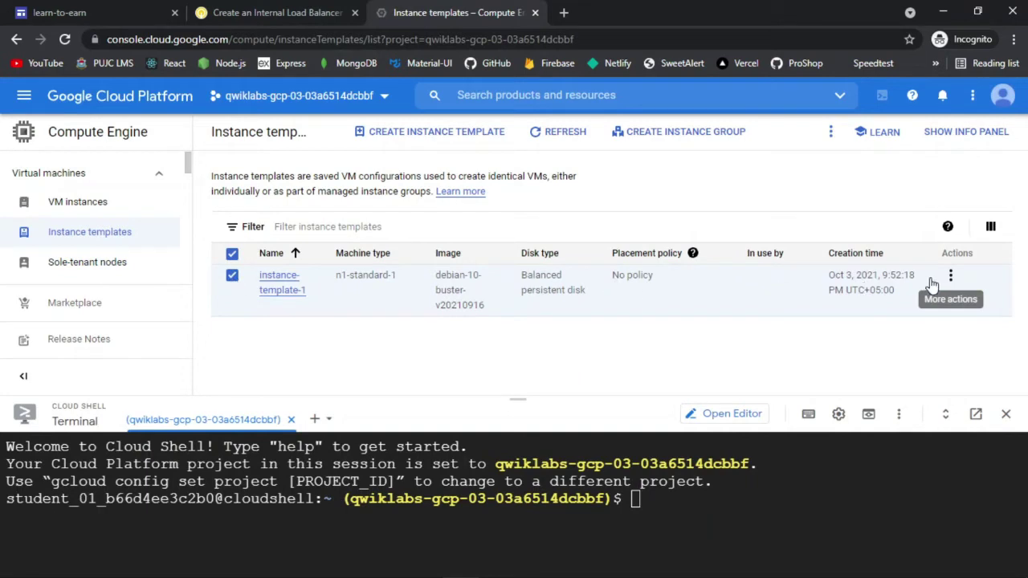
Step: Shrink the Cloud Shell terminal to enlarge the template list and recheck the row actions of instance-template-1
left_click_drag(531, 399, 538, 474)
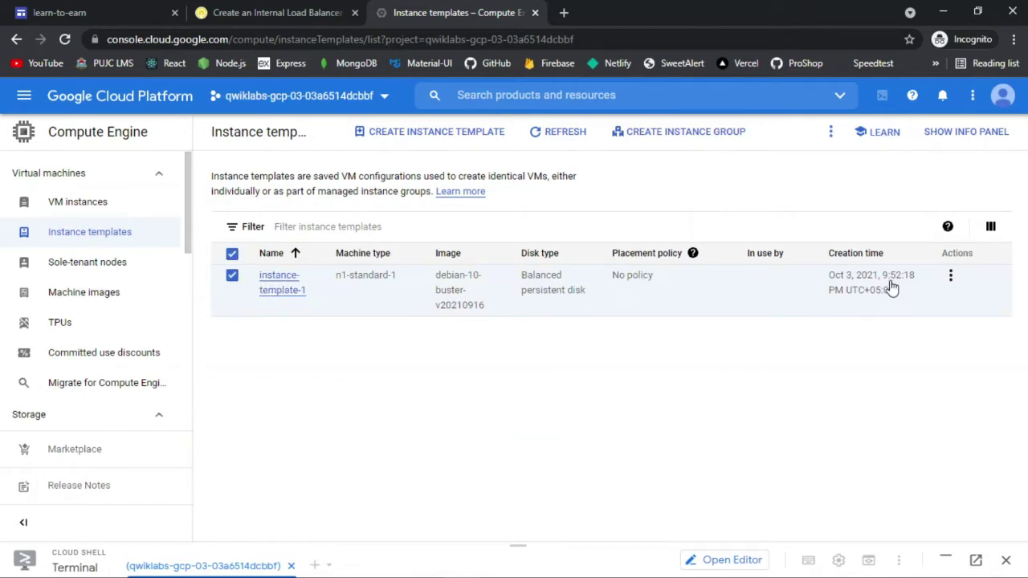
left_click(951, 278)
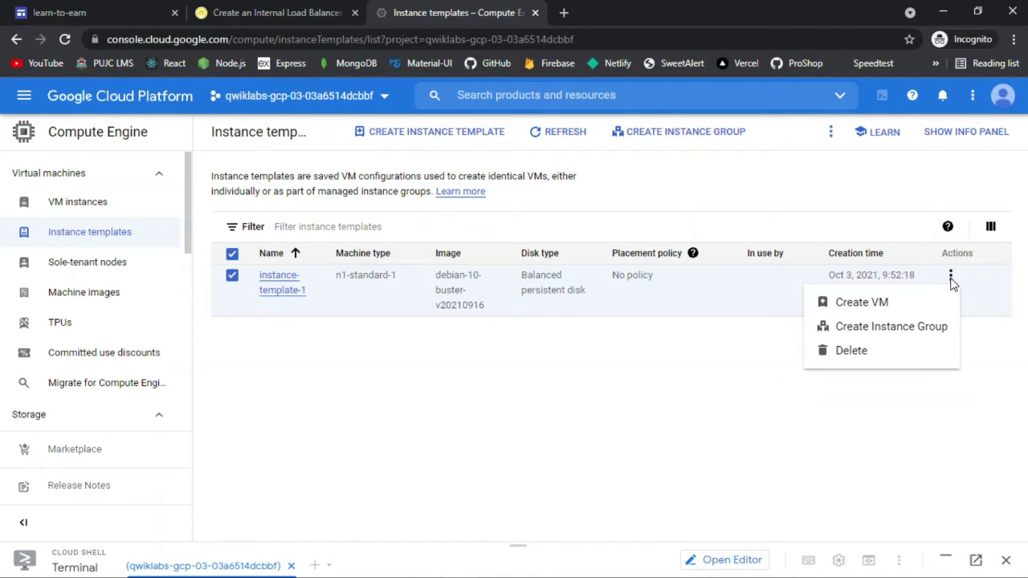
left_click(514, 332)
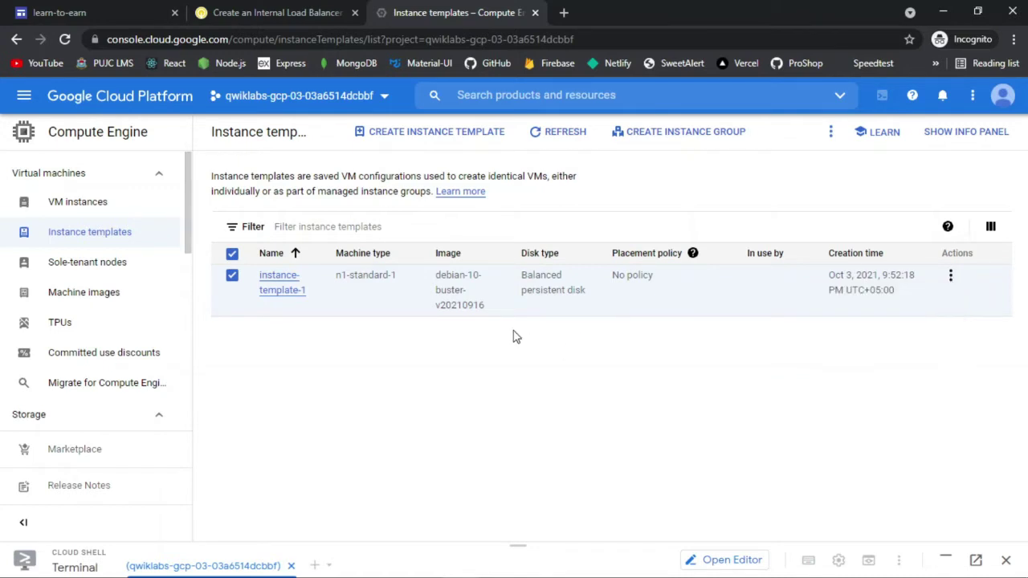
left_click(951, 277)
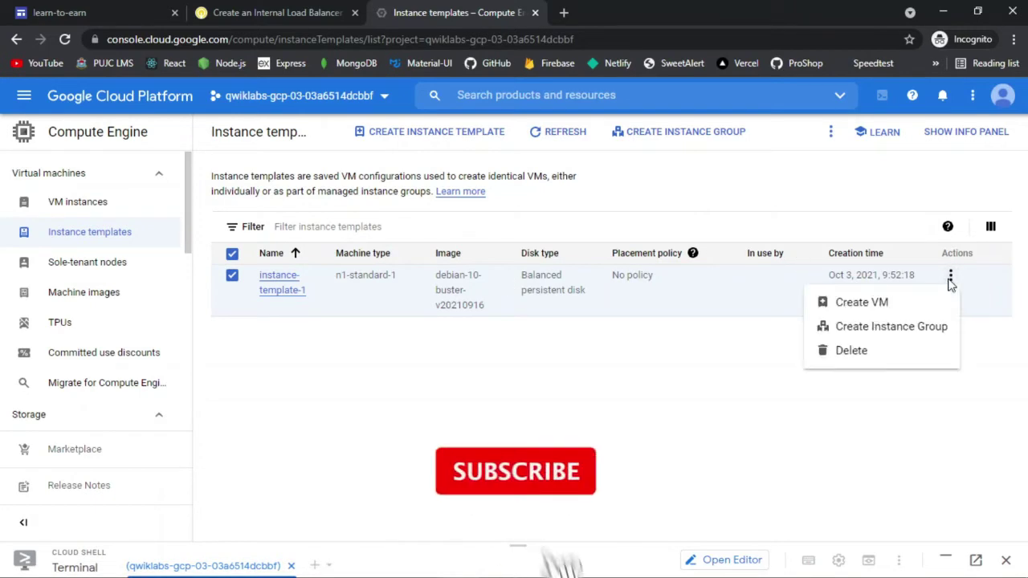
left_click(484, 382)
Step: Reread the lab's template copying instructions and look for a copy option on the instance-template-1 link
left_click(277, 12)
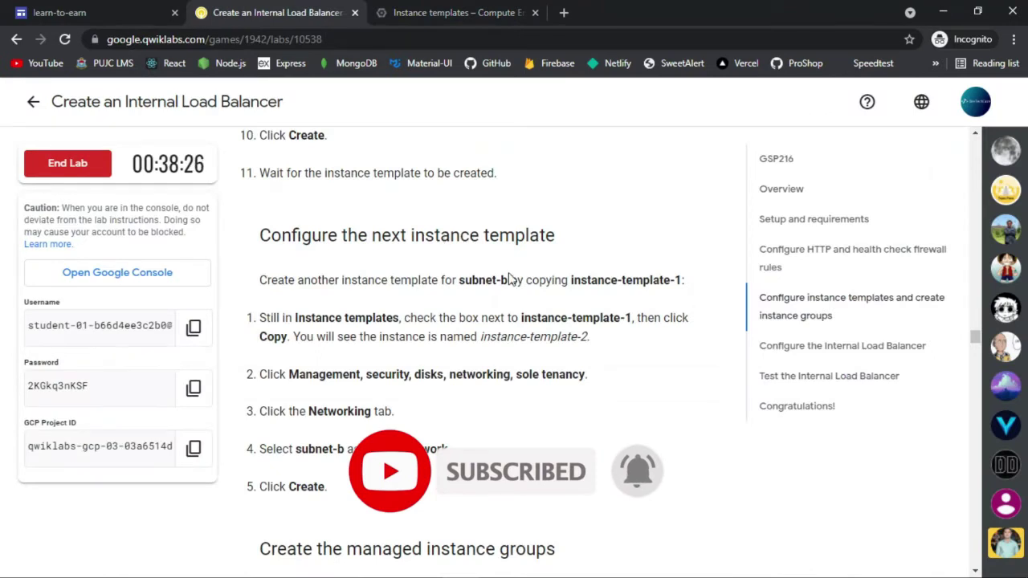
left_click(452, 10)
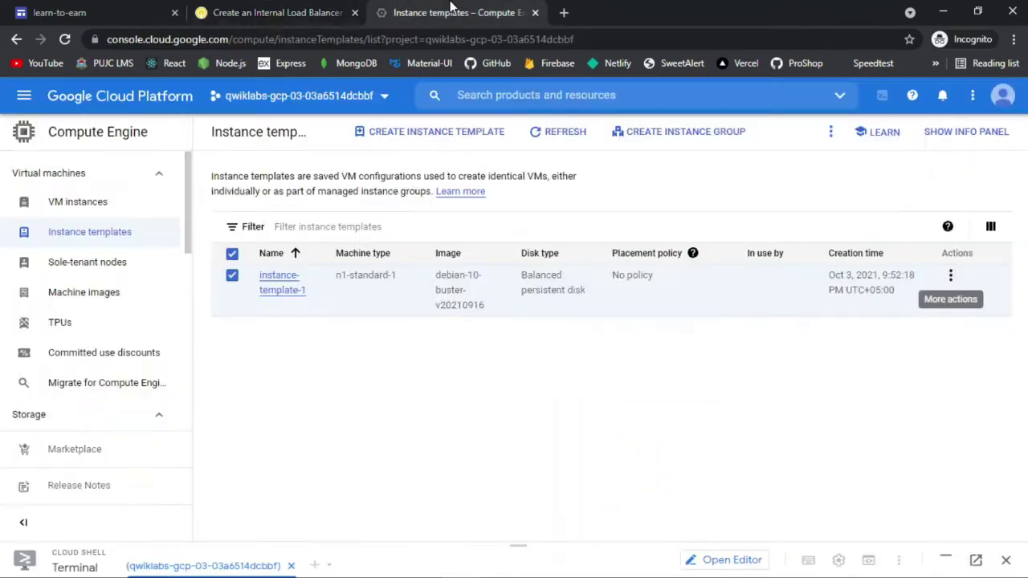
right_click(265, 281)
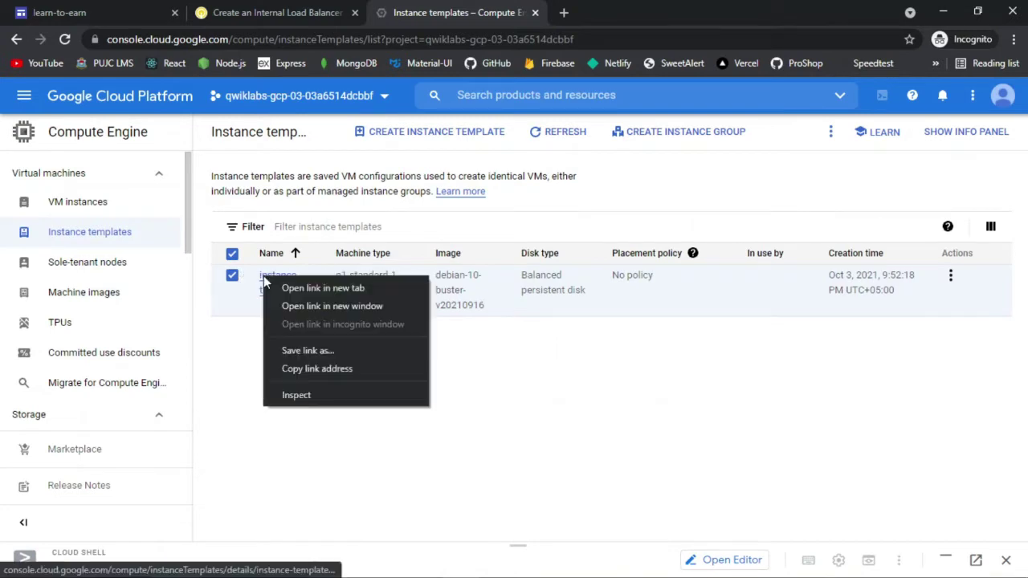
left_click(581, 367)
Step: Verify the copy instruction in the lab, reselect instance-template-1 and start a new instance template as a copy of it
left_click(282, 12)
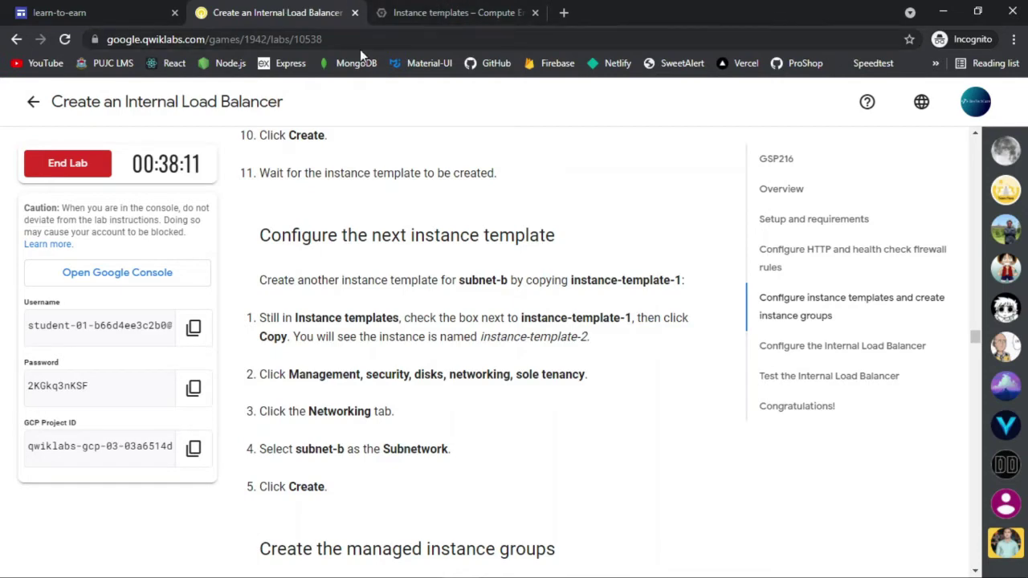
left_click(443, 8)
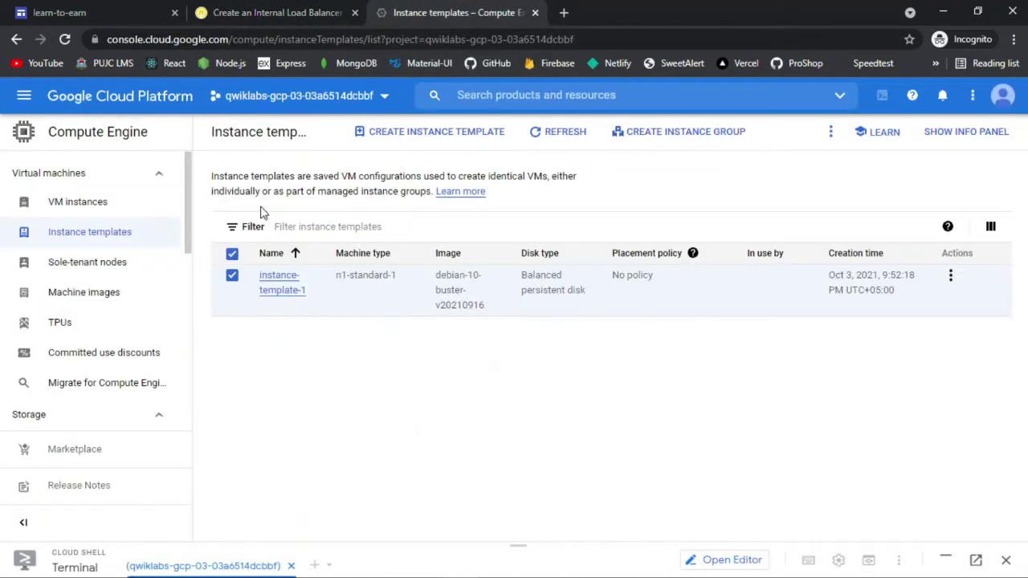
left_click(231, 277)
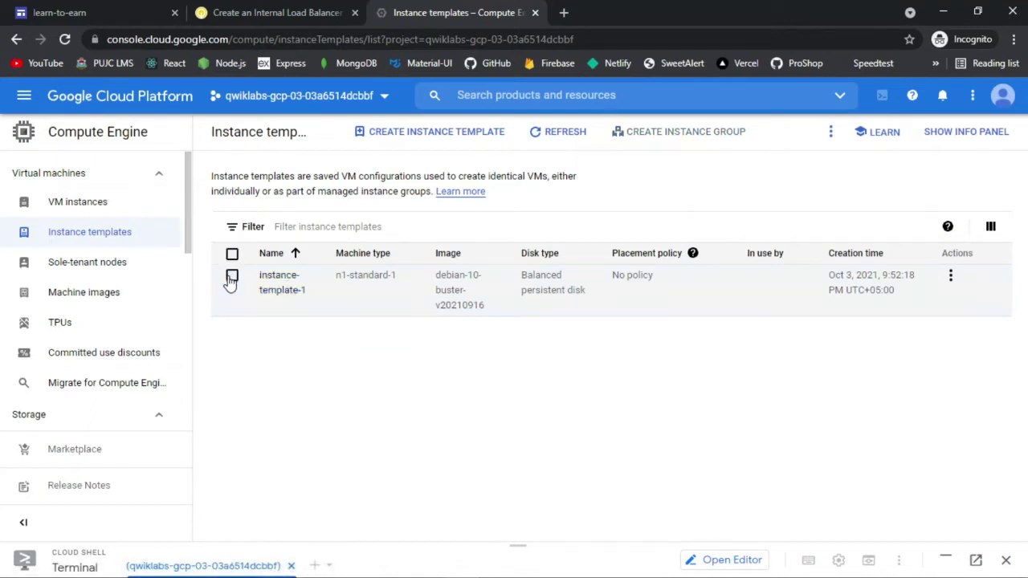
left_click(232, 277)
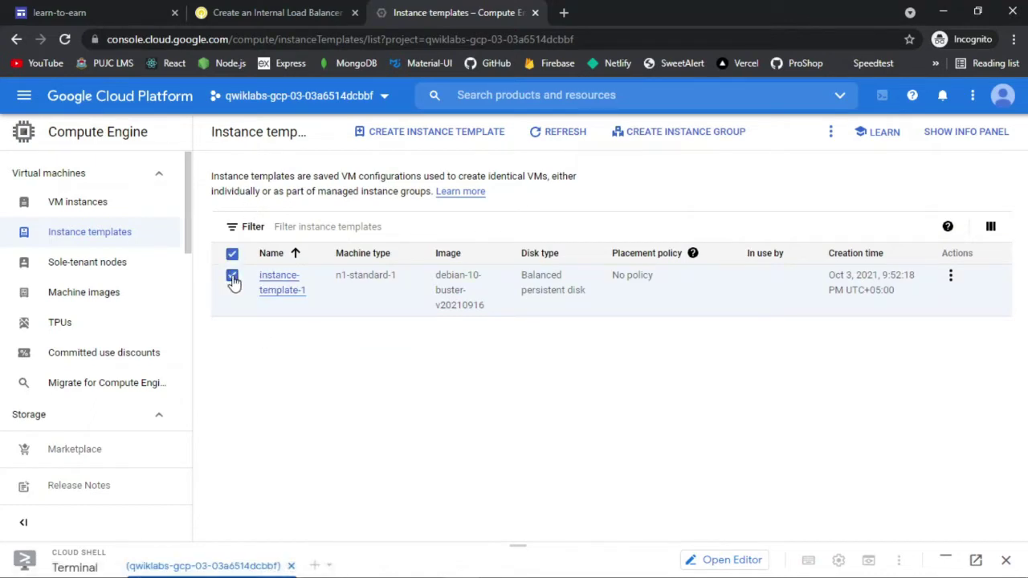
left_click(831, 134)
left_click(857, 168)
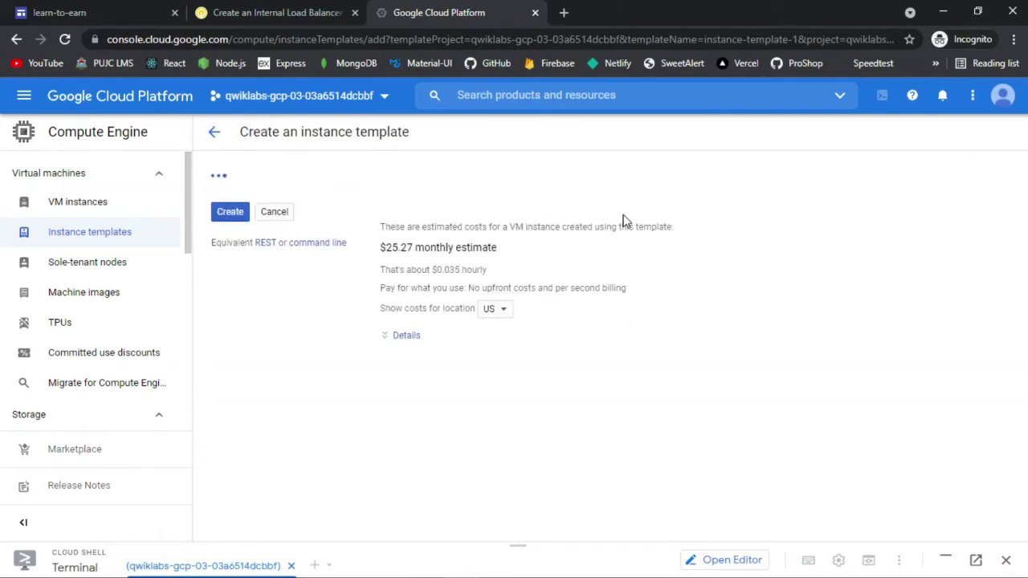
Step: Review the lab's steps for the second template and open the networking settings of the instance-template-2 copy
left_click(273, 12)
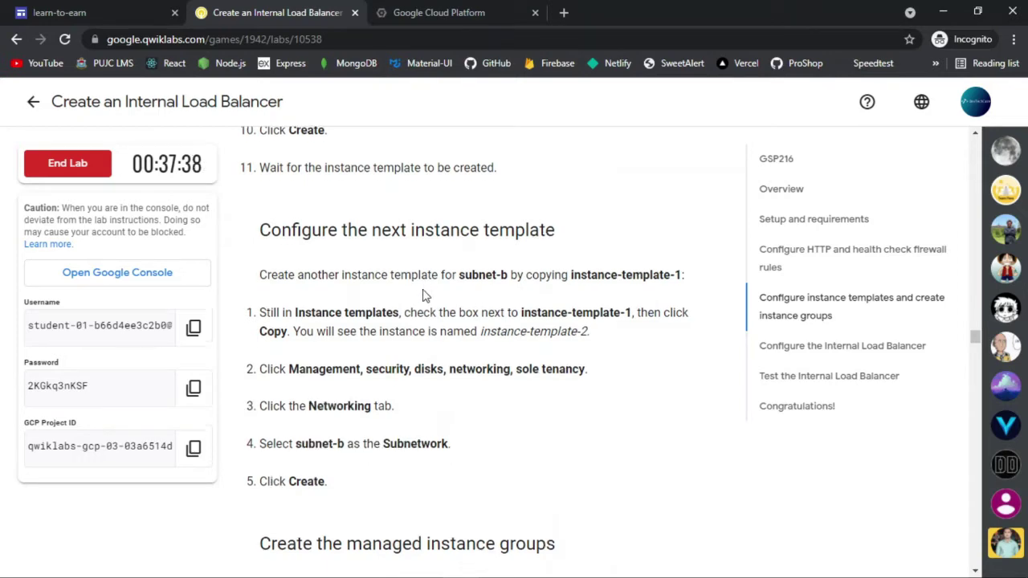
scroll(424, 289, "down", 1)
left_click(402, 12)
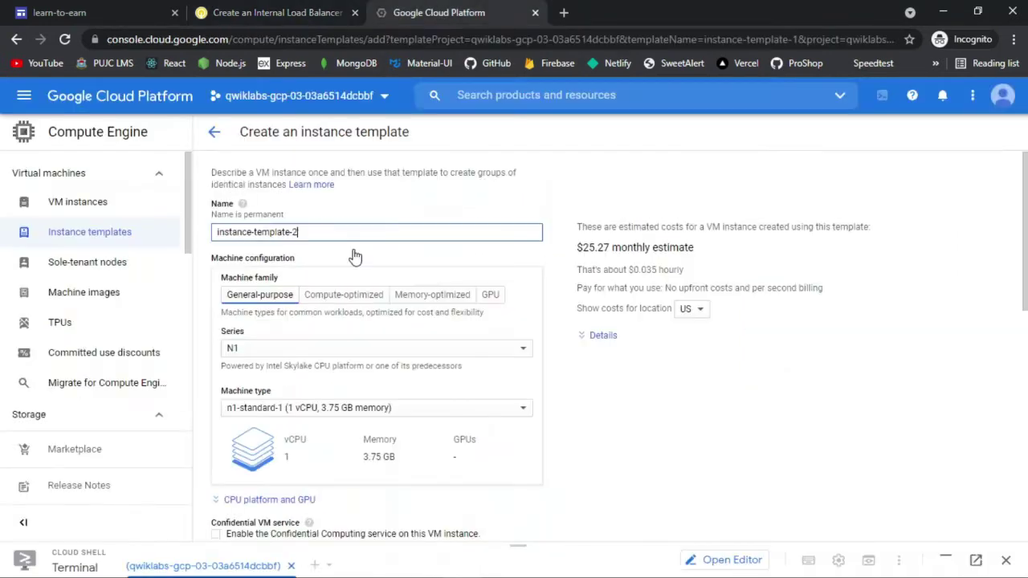
scroll(335, 271, "down", 5)
scroll(335, 271, "down", 3)
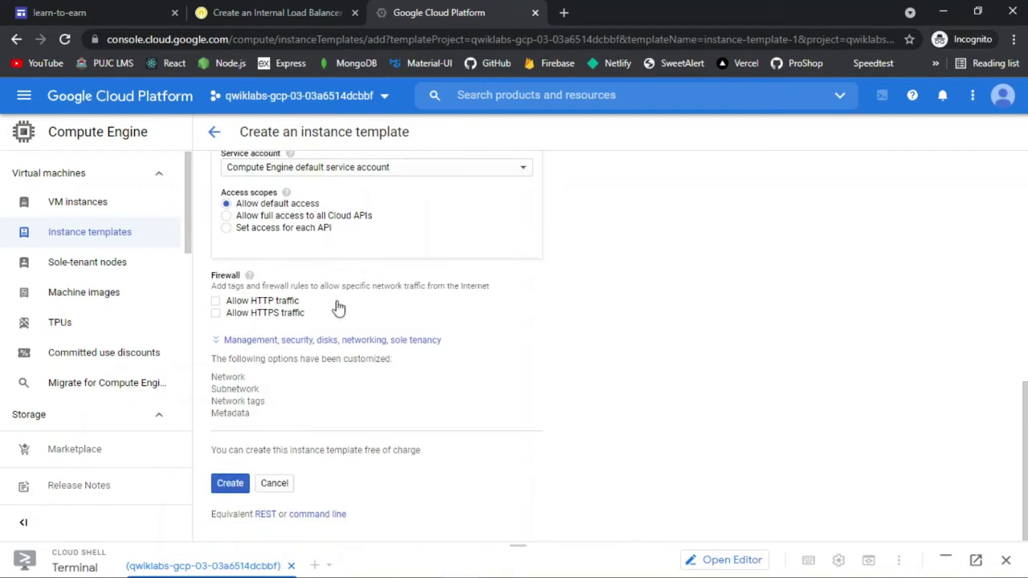
left_click(345, 341)
left_click(319, 10)
left_click(428, 10)
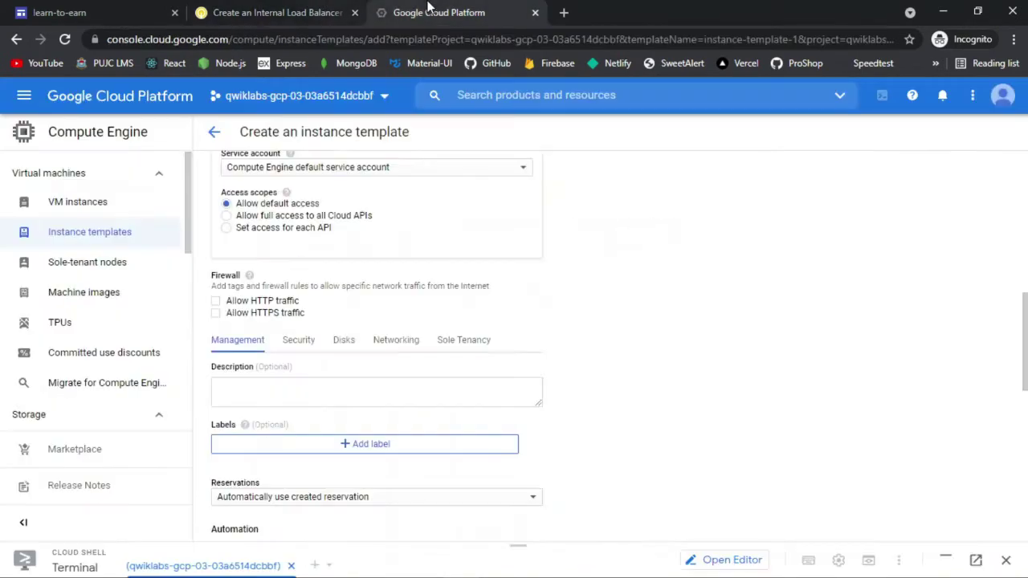
left_click(394, 340)
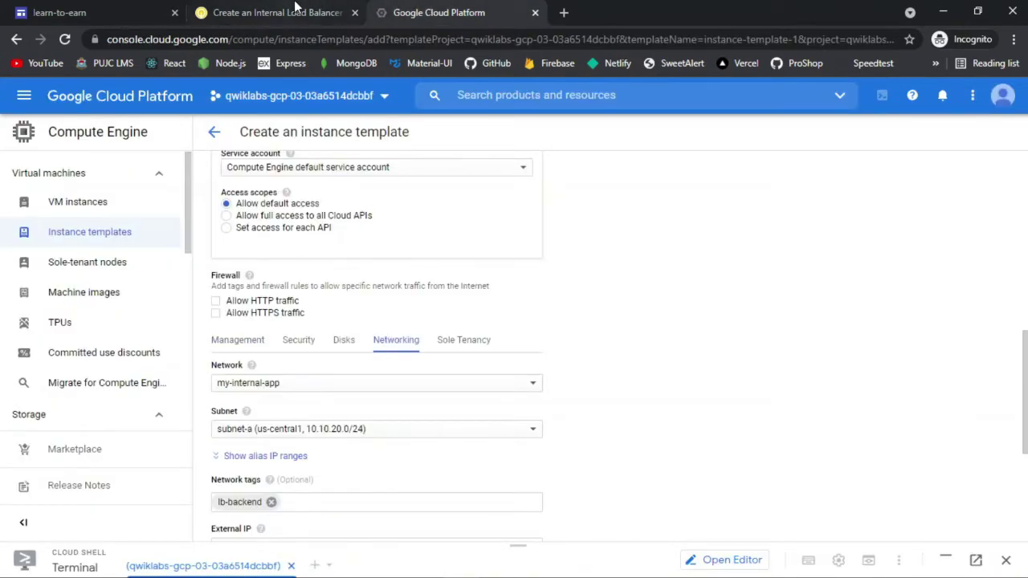
Step: Set the subnet to subnet-b as the lab specifies and create instance-template-2
left_click(295, 8)
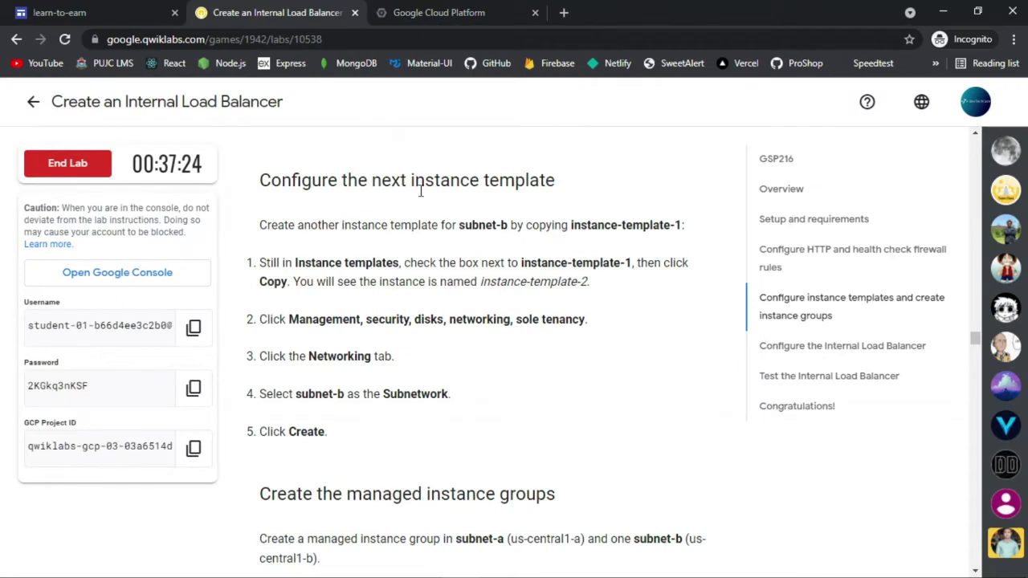
left_click(398, 10)
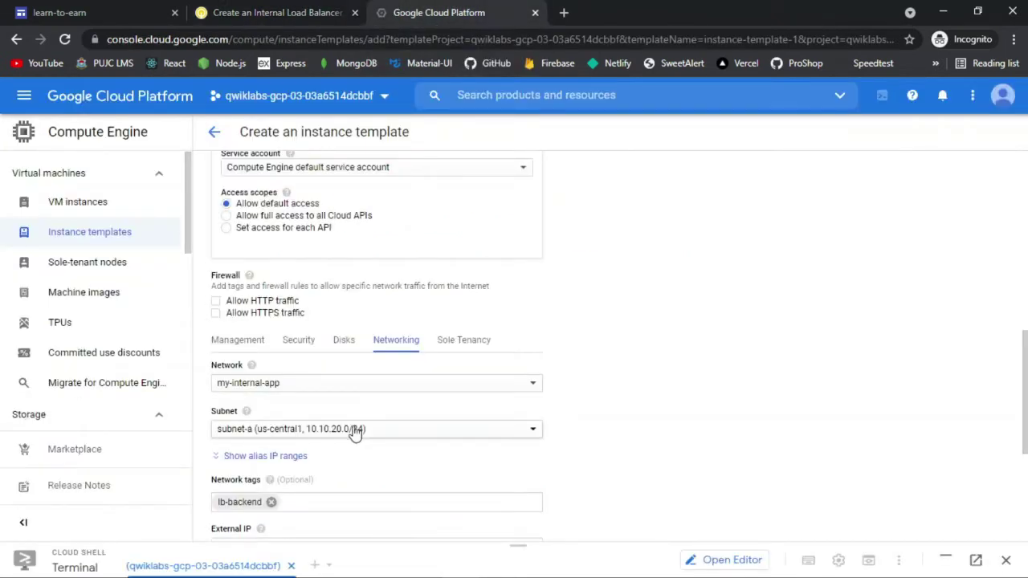
left_click(356, 432)
left_click(328, 482)
scroll(306, 230, "down", 4)
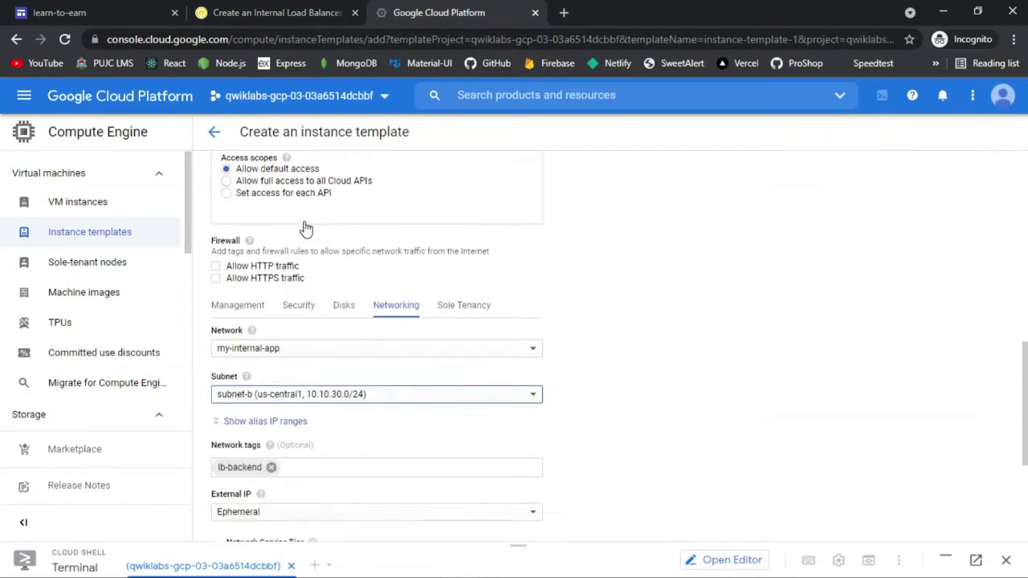
left_click(295, 8)
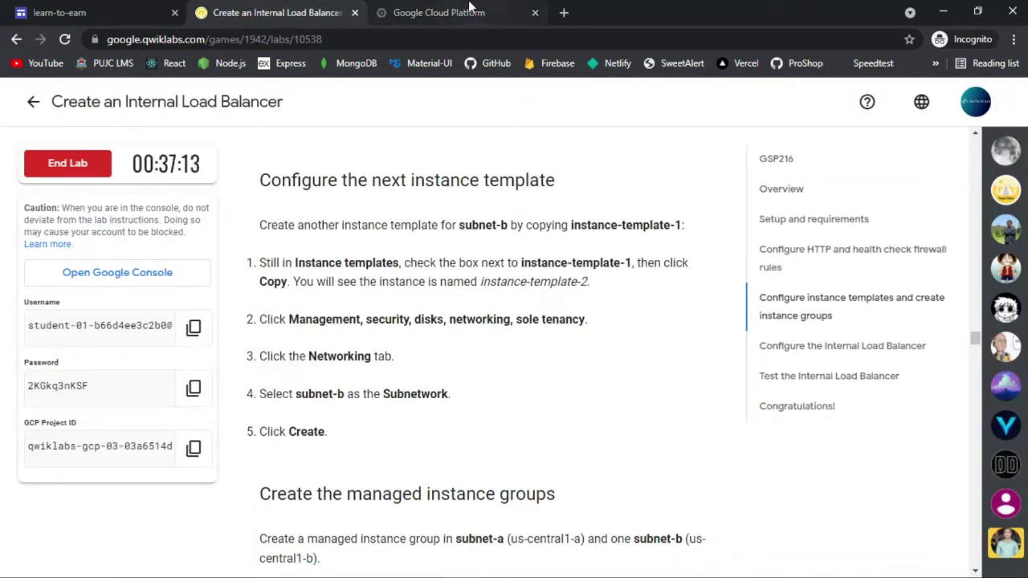
left_click(426, 10)
left_click(230, 484)
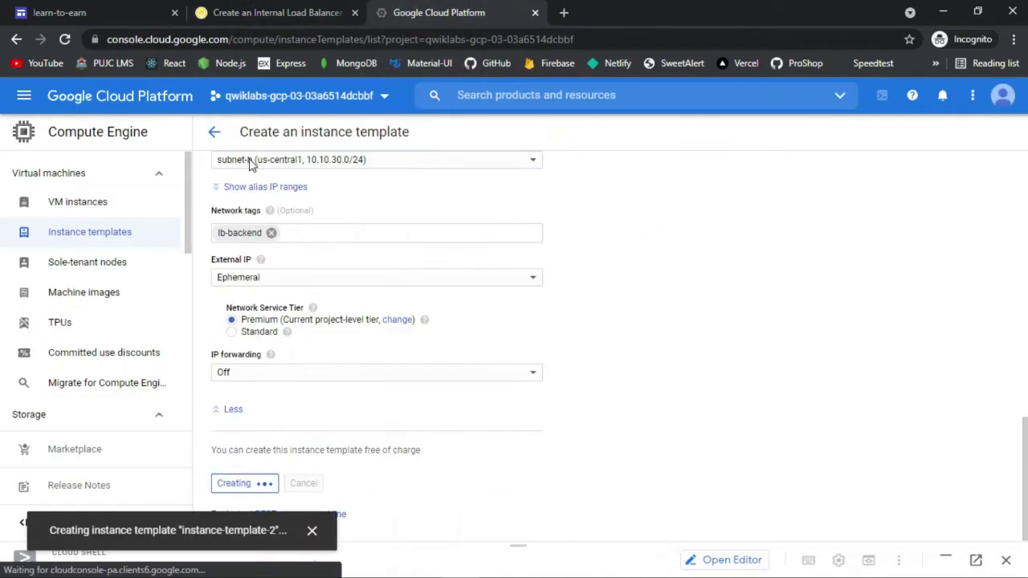
Step: Read the lab's managed instance group instructions and start creating an instance group in Compute Engine
left_click(259, 9)
scroll(429, 271, "down", 5)
scroll(429, 271, "up", 2)
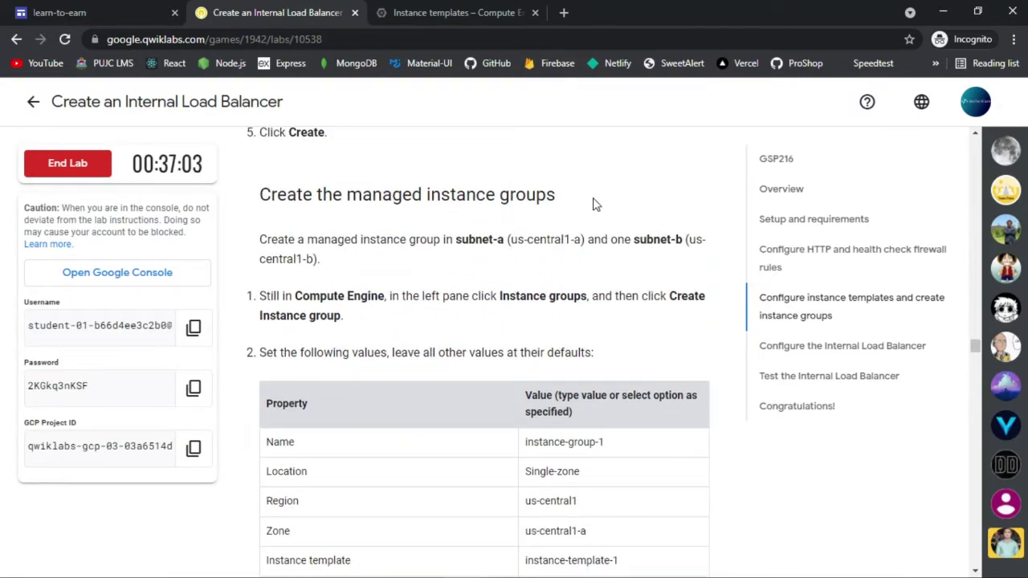
left_click(438, 9)
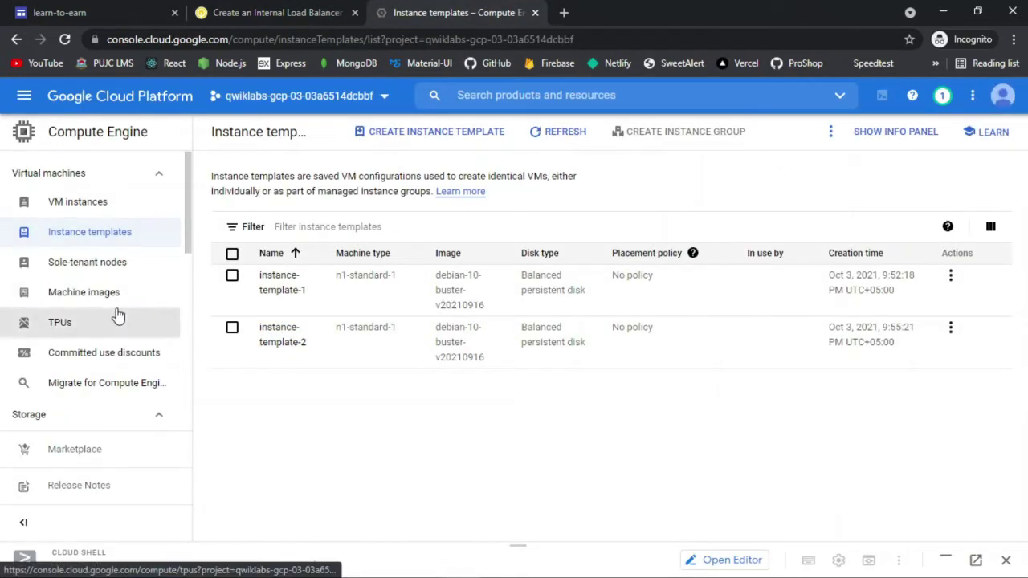
scroll(120, 292, "down", 3)
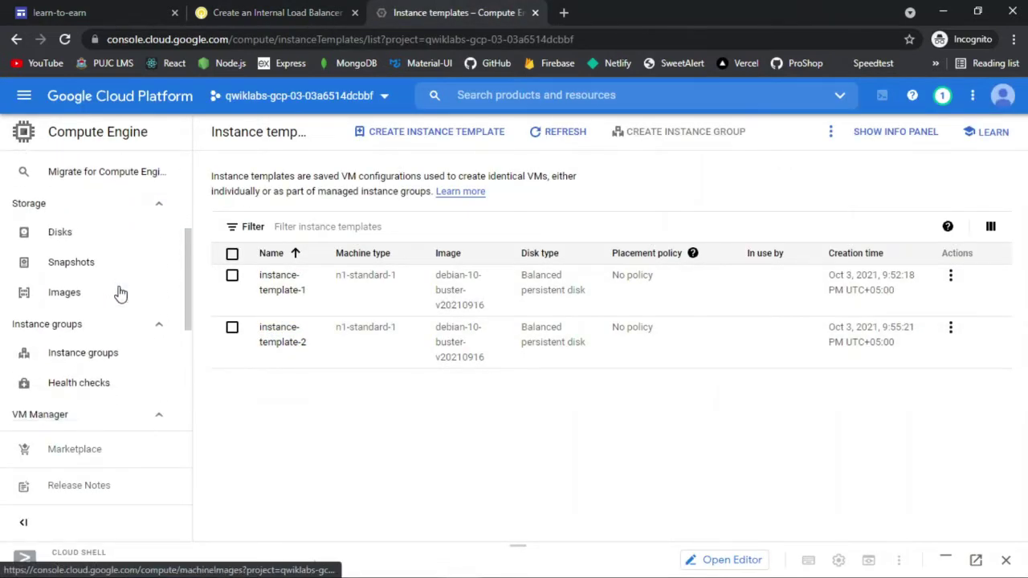
scroll(120, 294, "down", 1)
left_click(231, 10)
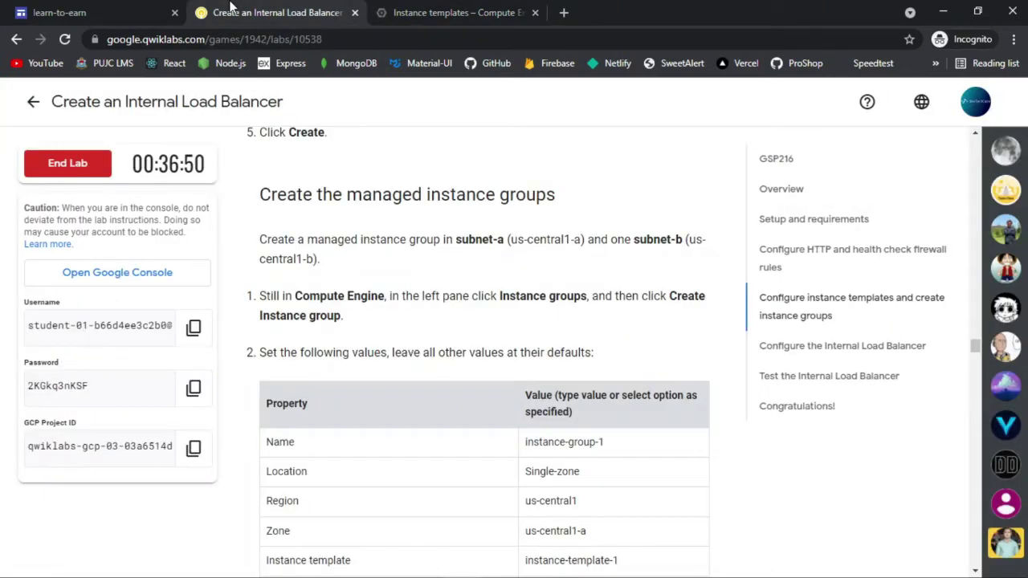
left_click(447, 12)
left_click(602, 466)
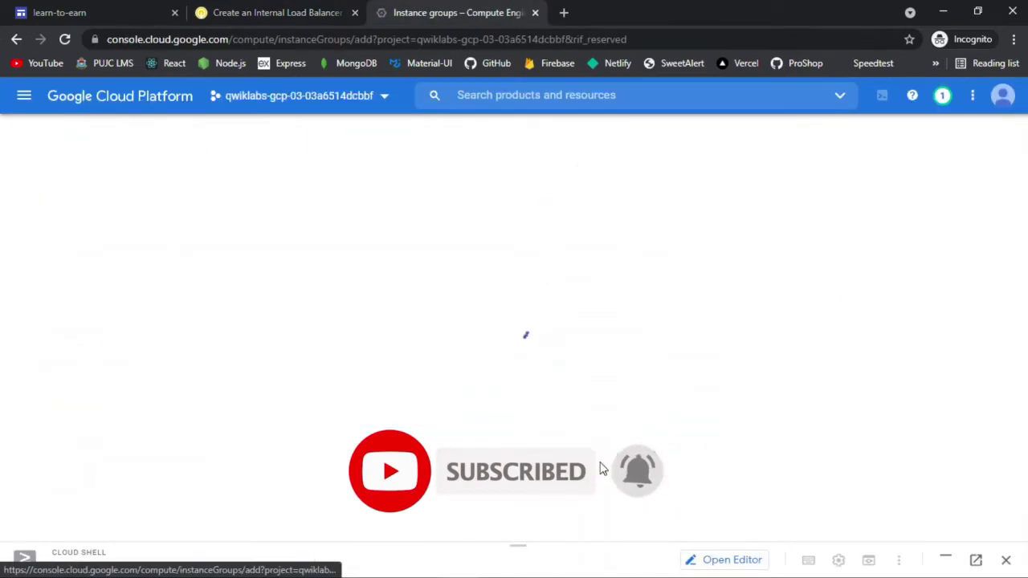
Step: Copy the name instance-group-1 from the lab's values table and use it to name the new managed instance group
left_click(273, 9)
scroll(570, 297, "down", 2)
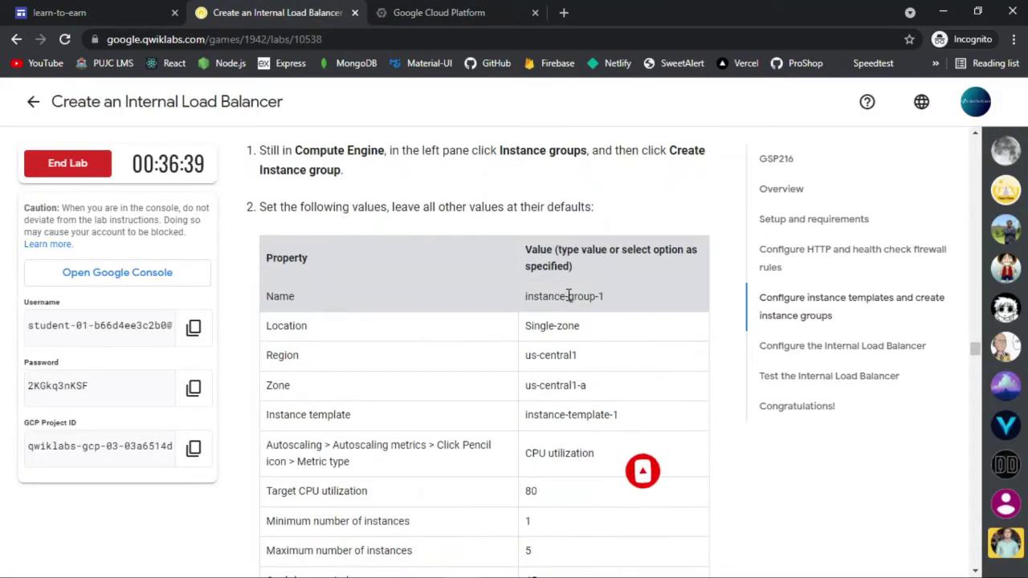
triple_click(568, 295)
key("ctrl+c")
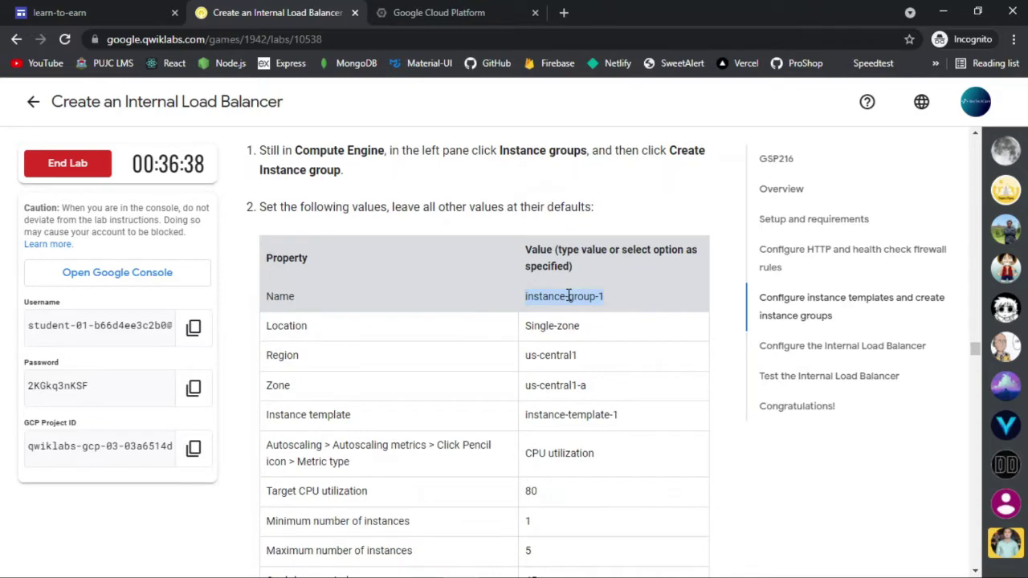
left_click(459, 9)
triple_click(385, 223)
key("ctrl+v")
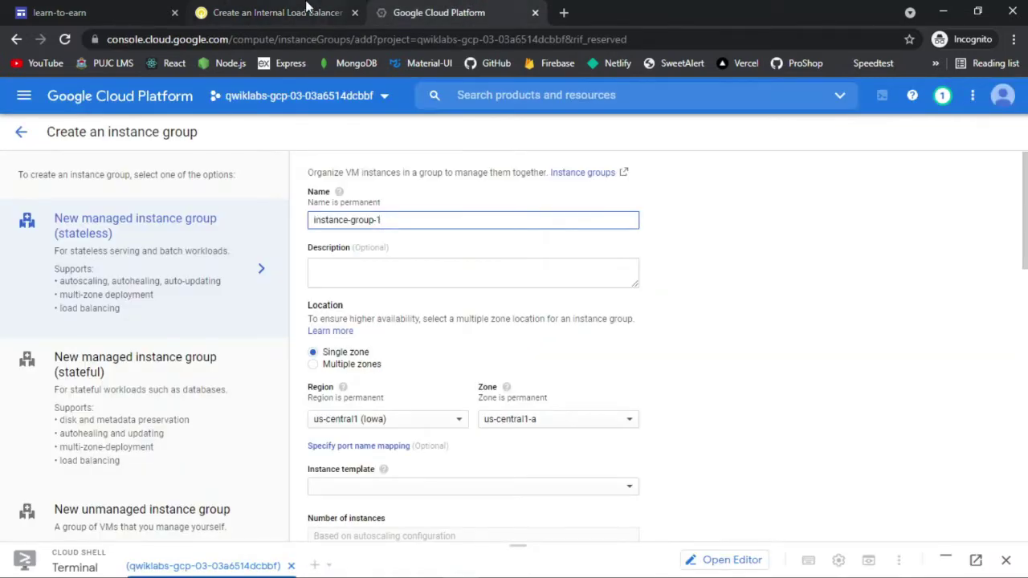
Step: Check the group's location values against the lab and choose instance-template-1 as its instance template
left_click(306, 11)
left_click(502, 6)
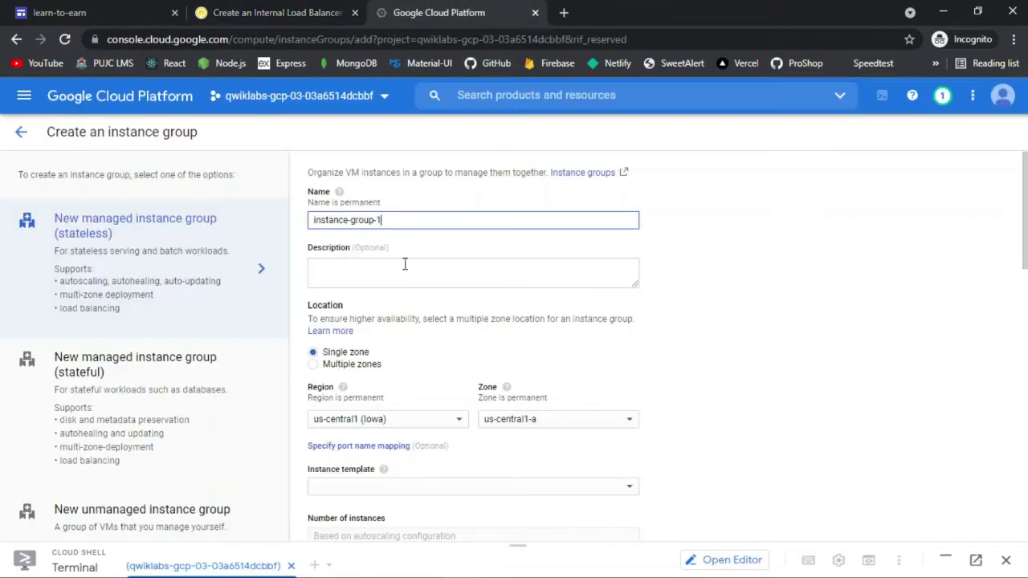
left_click(297, 8)
left_click(442, 10)
scroll(421, 282, "down", 3)
left_click(304, 10)
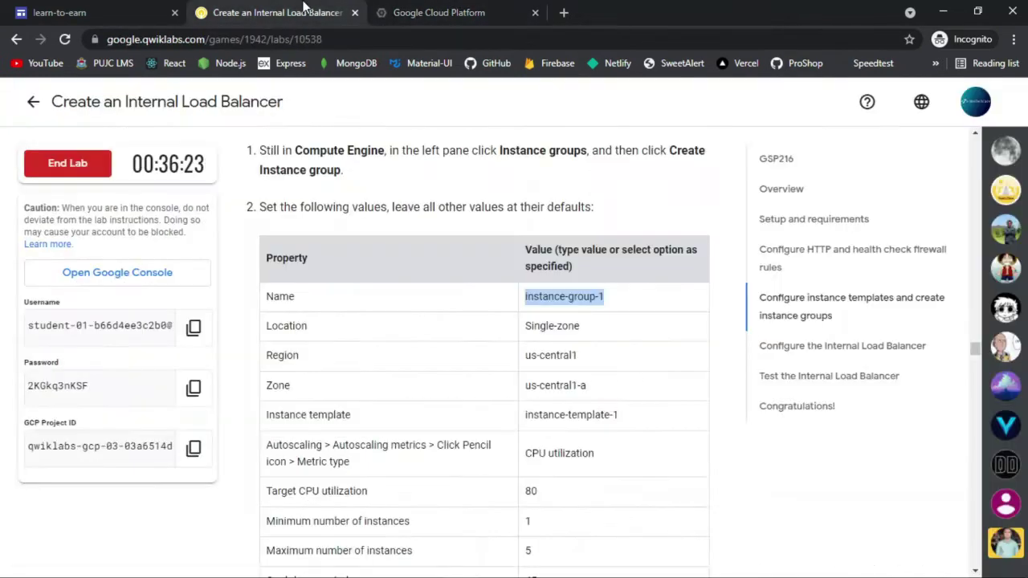
left_click(431, 10)
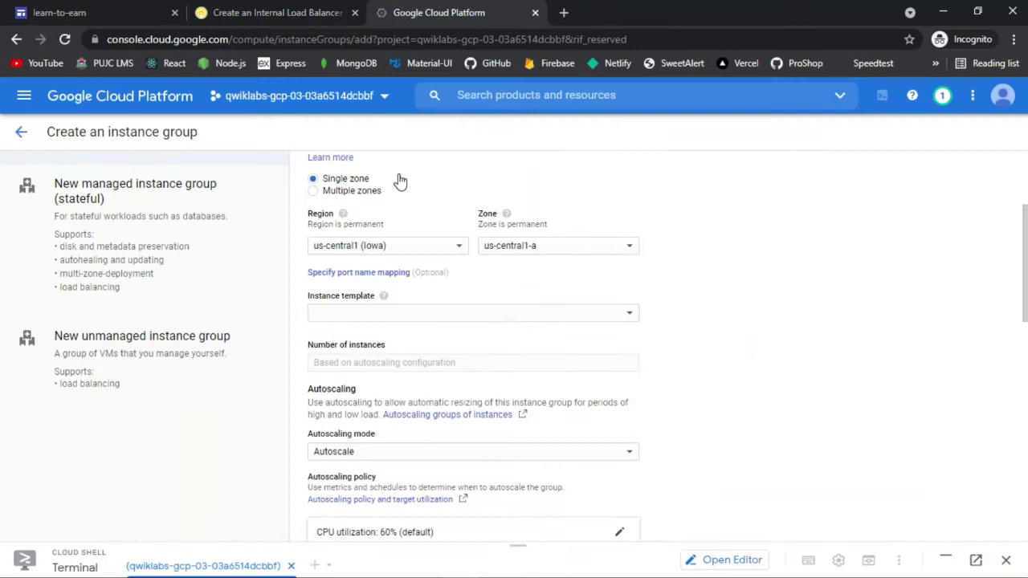
left_click(372, 318)
left_click(387, 405)
Step: Compare the lab's autoscaling values with the instance group form and examine the available autoscaling modes
left_click(318, 16)
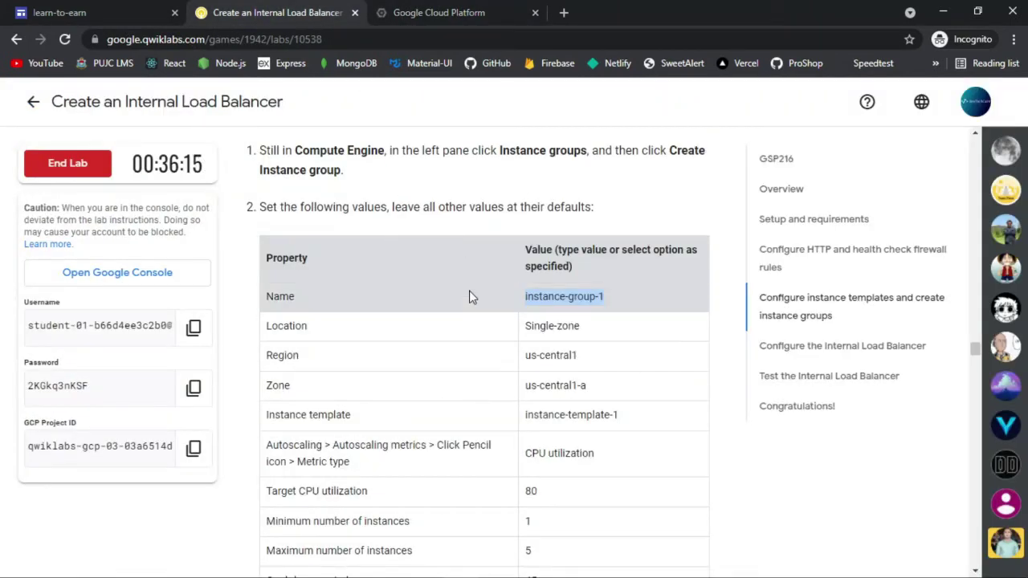
scroll(471, 294, "down", 1)
left_click(460, 12)
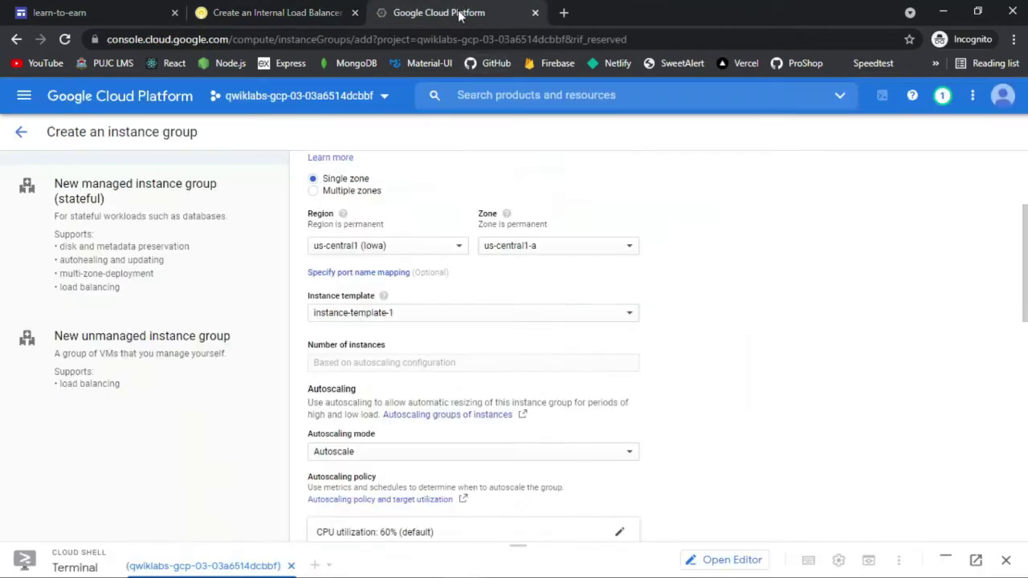
scroll(485, 302, "down", 2)
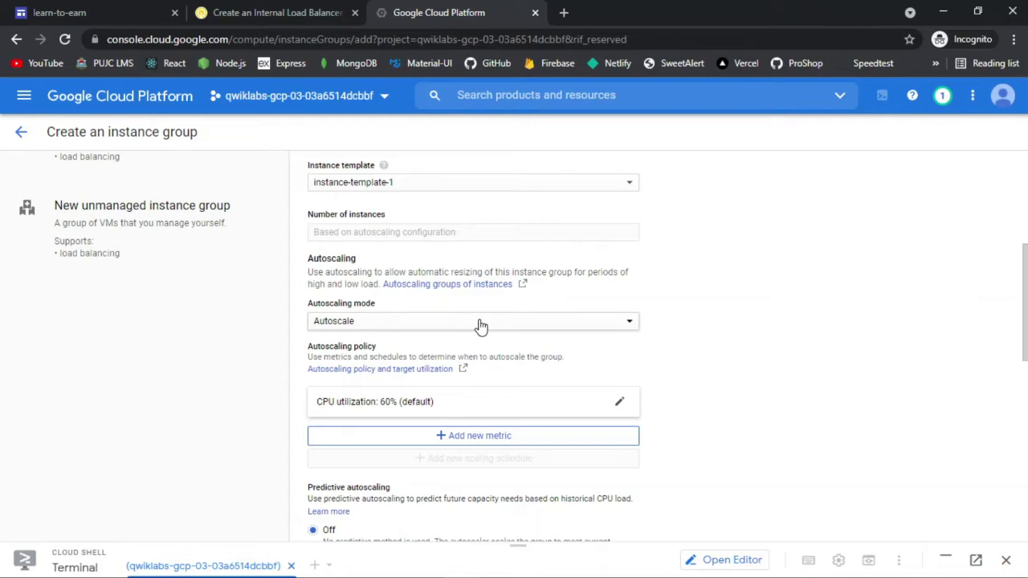
scroll(480, 326, "down", 1)
left_click(327, 10)
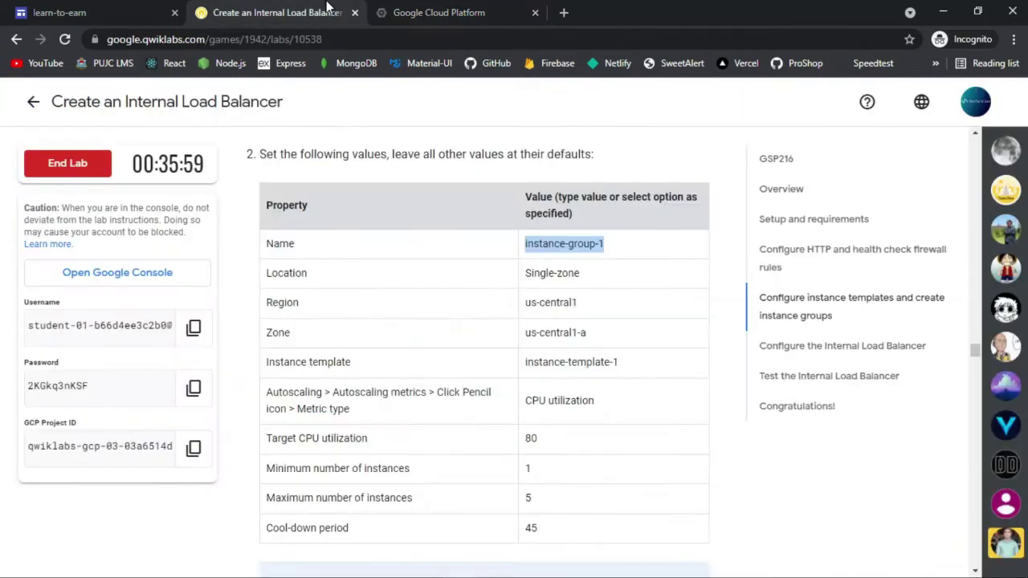
left_click(437, 7)
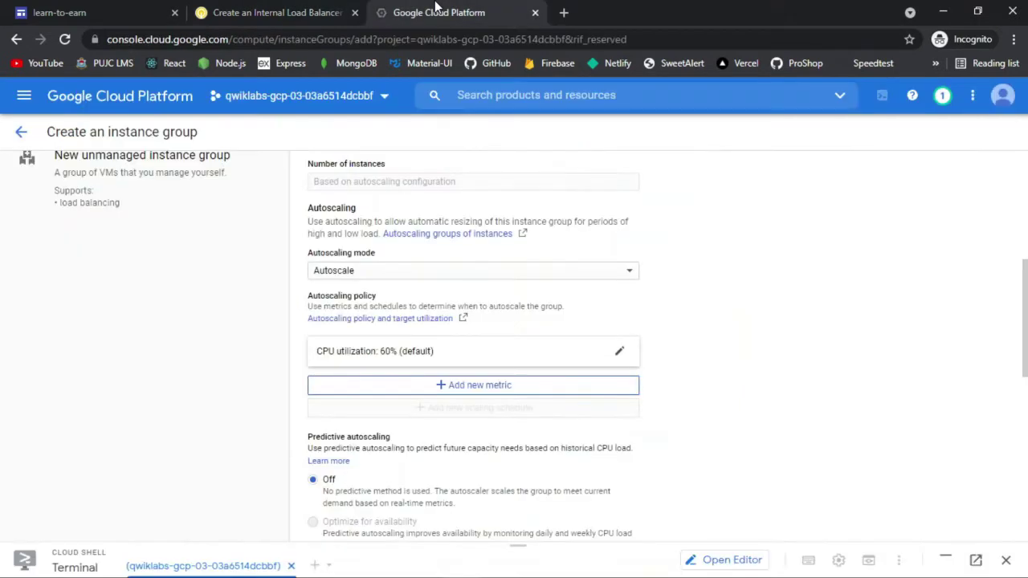
left_click(432, 269)
left_click(576, 237)
left_click(299, 9)
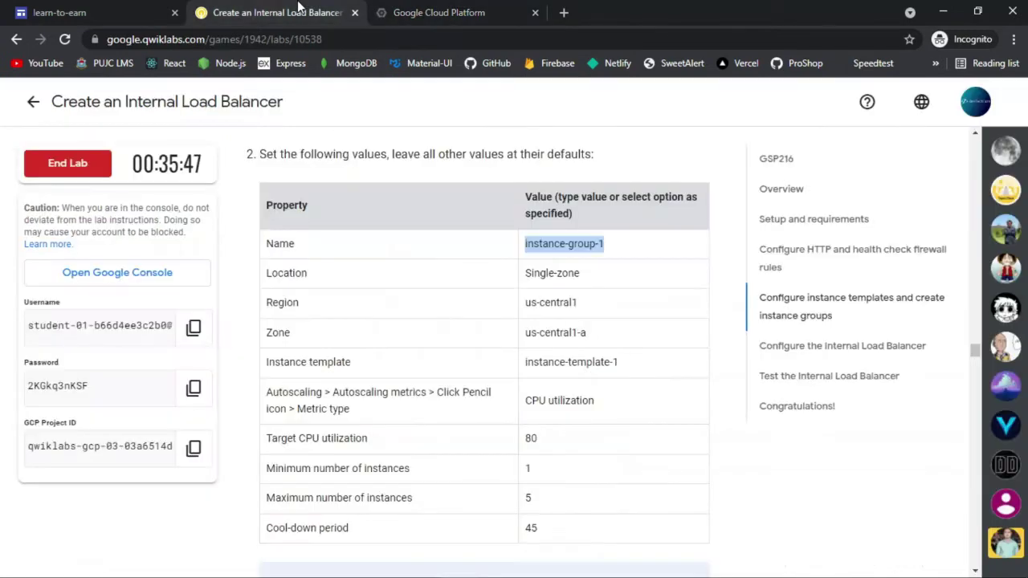
left_click(477, 10)
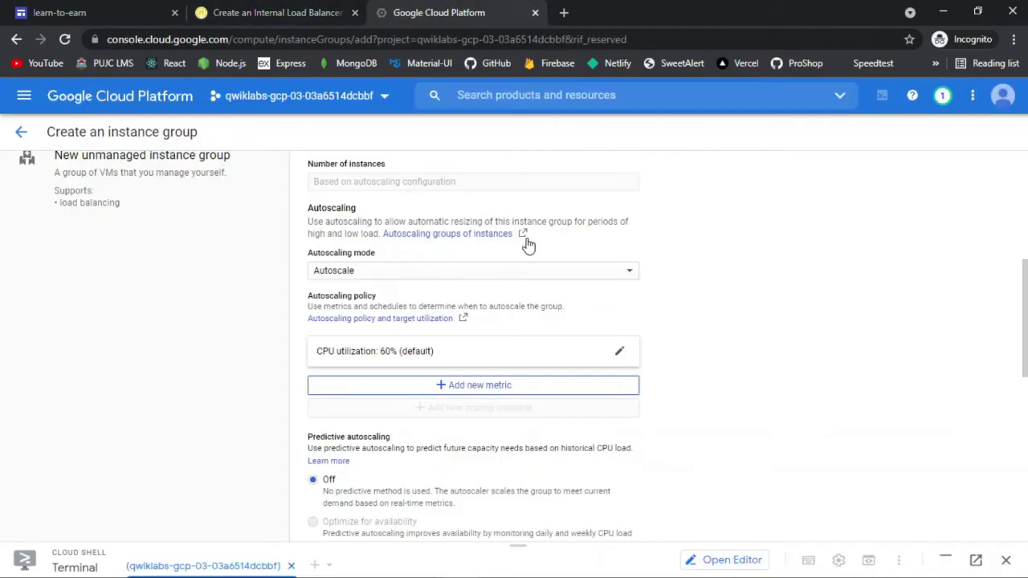
left_click(593, 273)
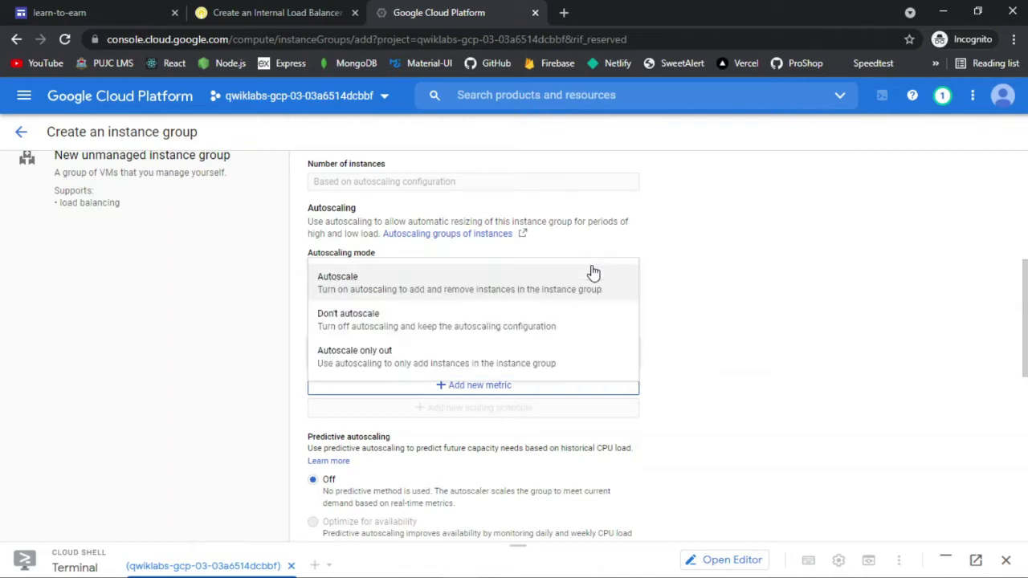
left_click(744, 278)
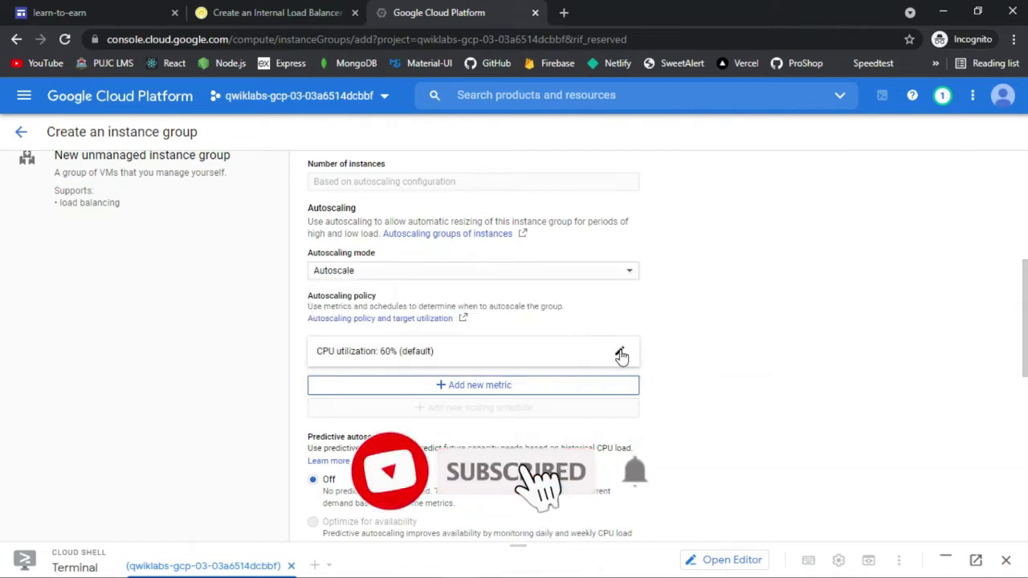
Step: Edit the CPU utilization metric of the autoscaling policy to a target of 80% and recheck the lab's values
scroll(630, 397, "down", 3)
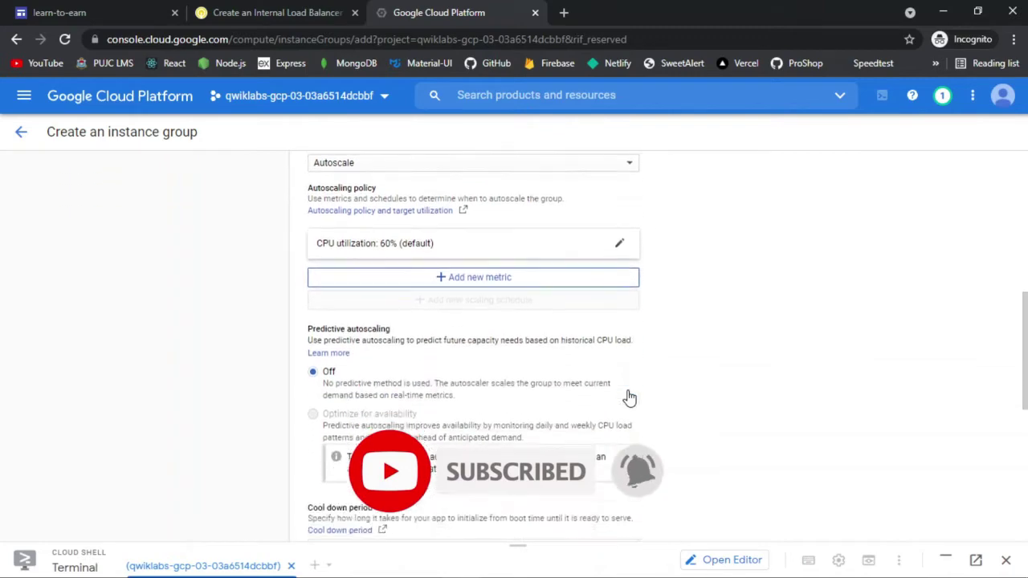
scroll(630, 397, "up", 3)
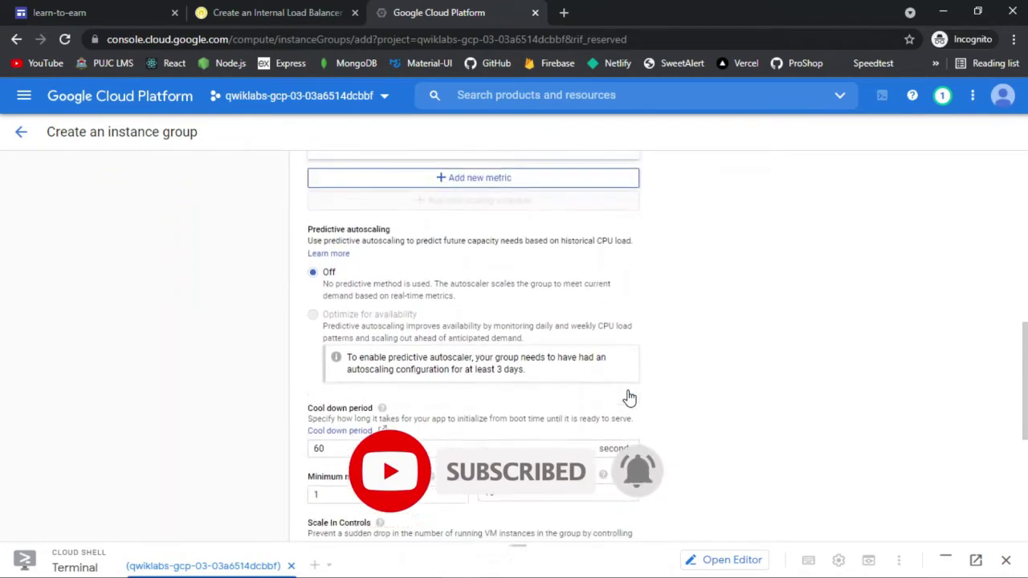
left_click(617, 334)
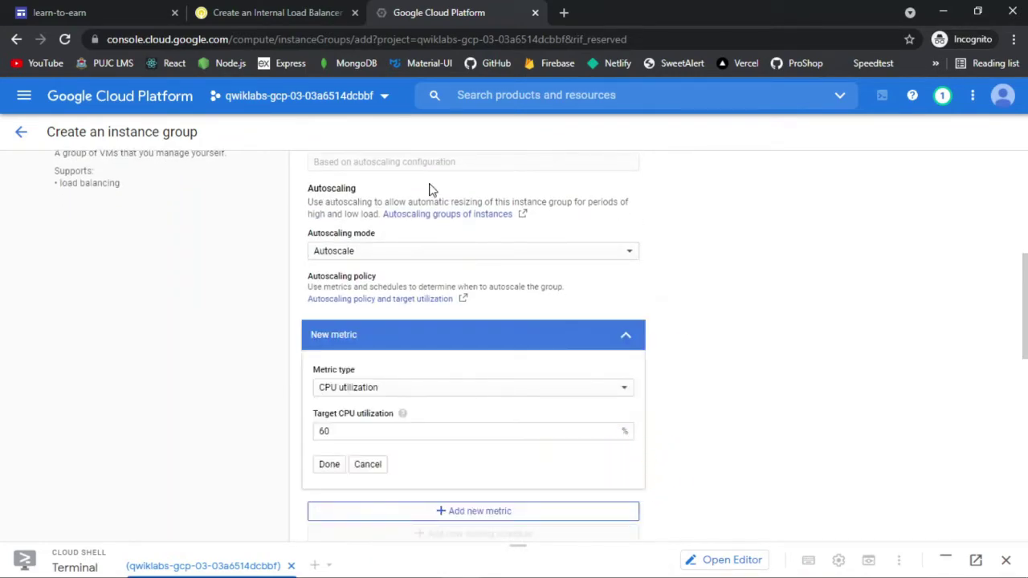
left_click(250, 10)
left_click(438, 12)
left_click(392, 429)
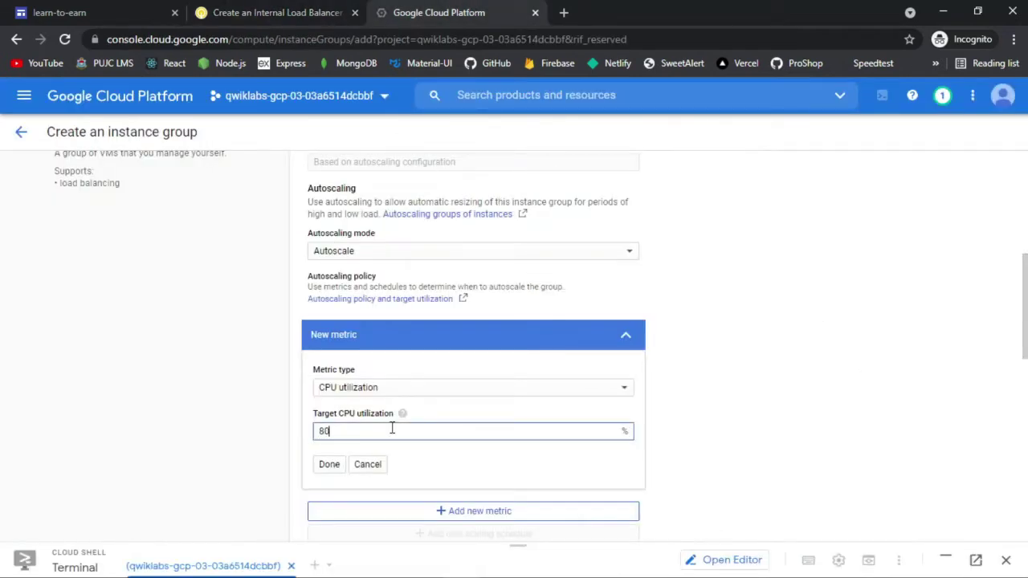
type("80")
left_click(329, 466)
left_click(310, 6)
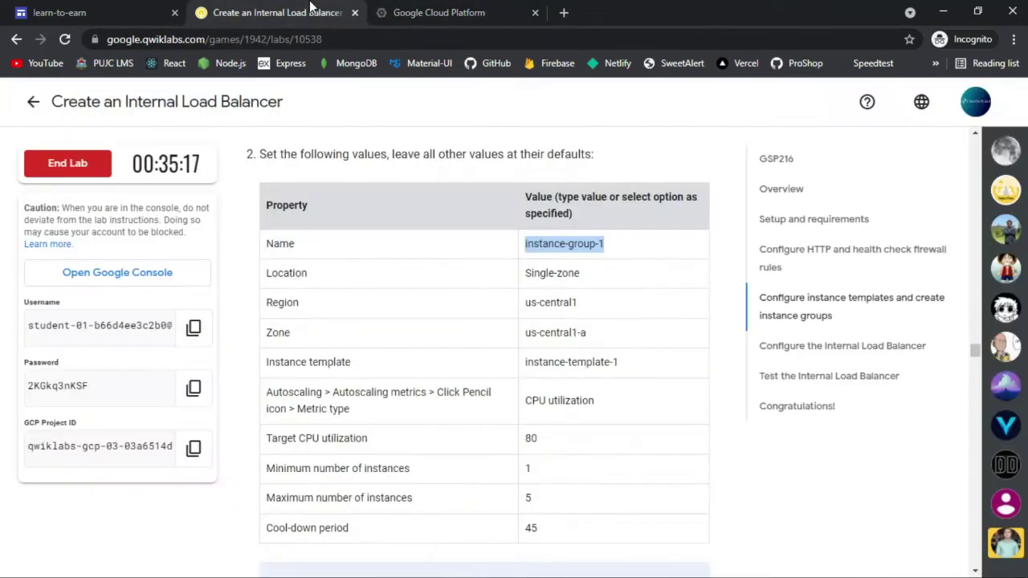
Step: Set the instance group's maximum number of instances to 5, checking it against the lab's values table
left_click(438, 13)
scroll(575, 281, "down", 5)
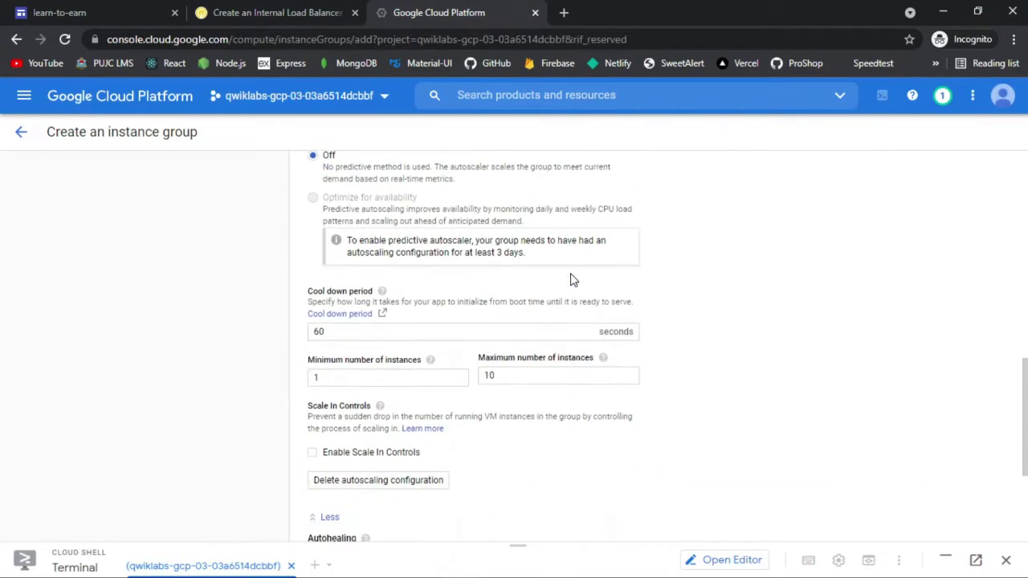
left_click(308, 8)
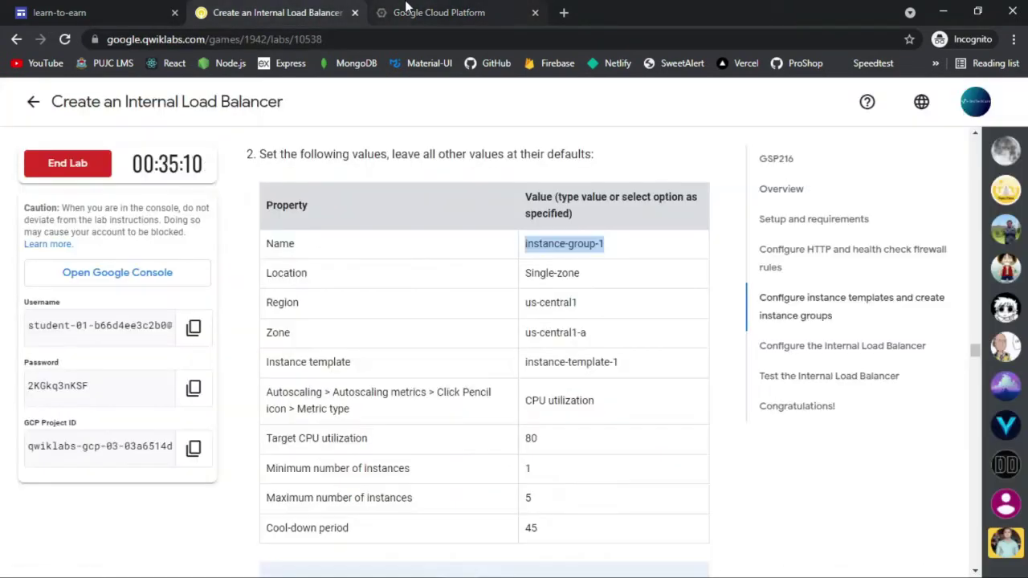
left_click(439, 12)
double_click(504, 362)
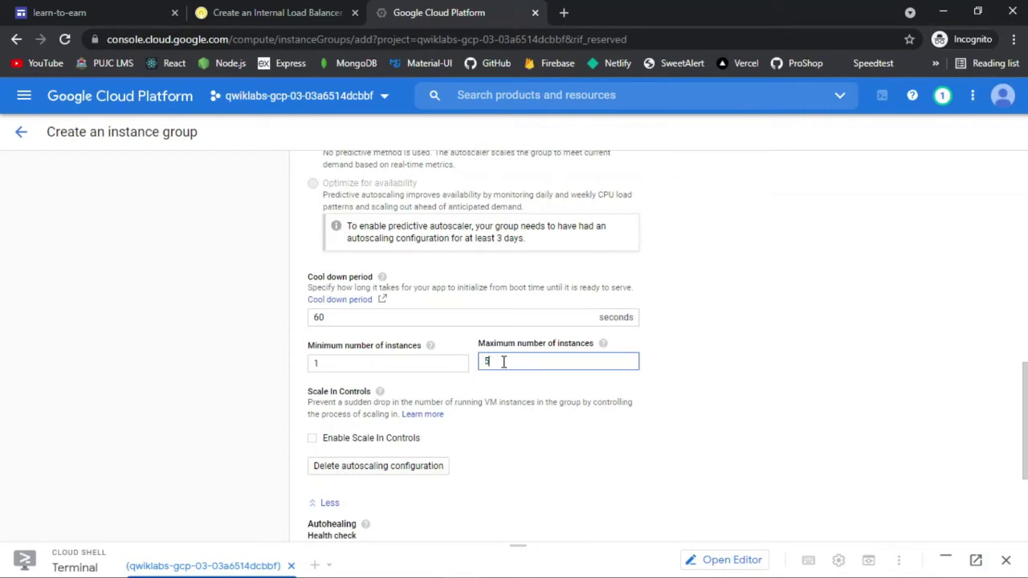
type("5")
left_click(297, 10)
left_click(477, 8)
Step: Set the autohealing health check of the instance group to No health check
scroll(394, 345, "down", 3)
left_click(415, 355)
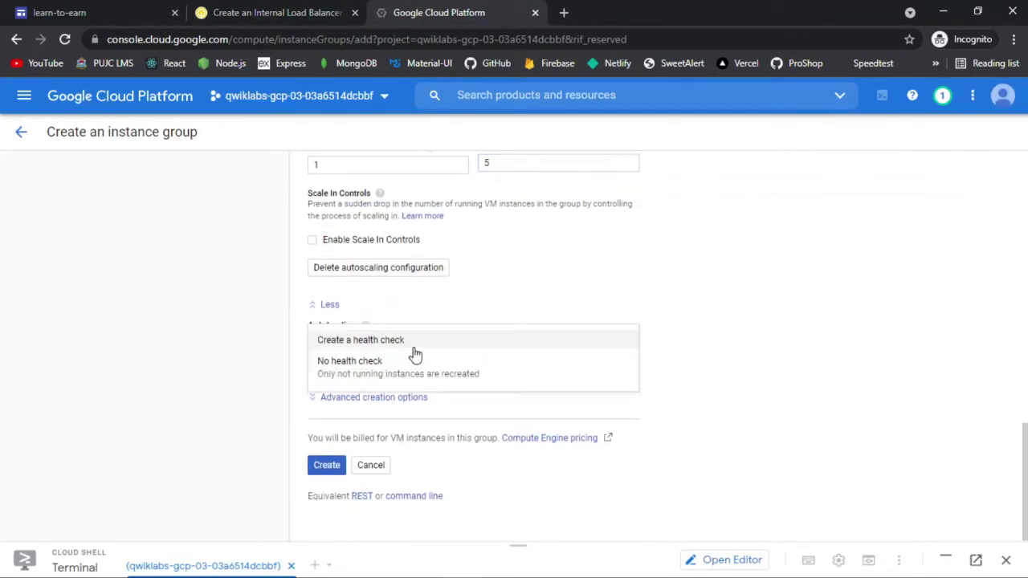
left_click(414, 359)
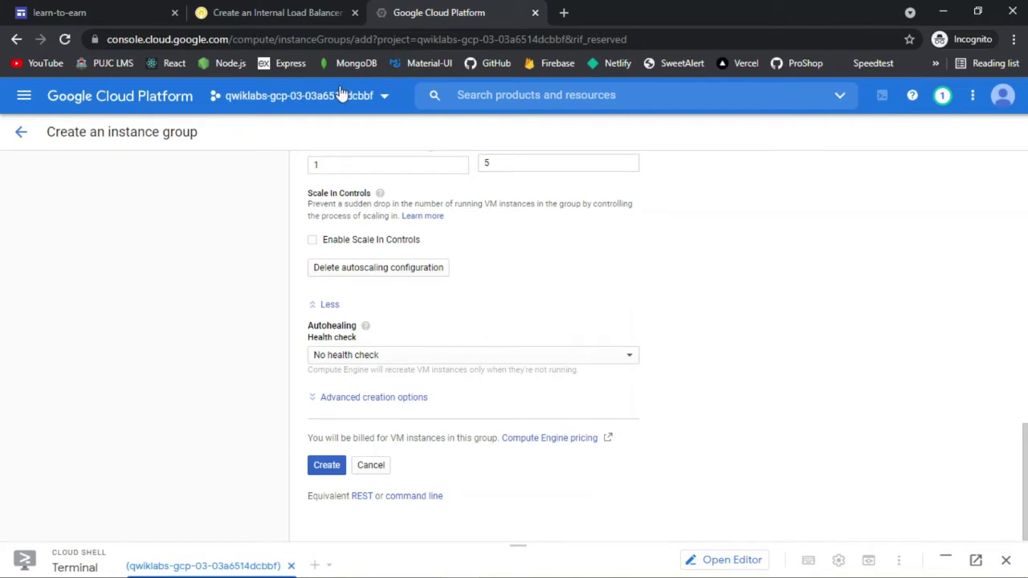
Step: Set the cool down period to the lab's value of 45 seconds and create instance-group-1
scroll(466, 238, "up", 1)
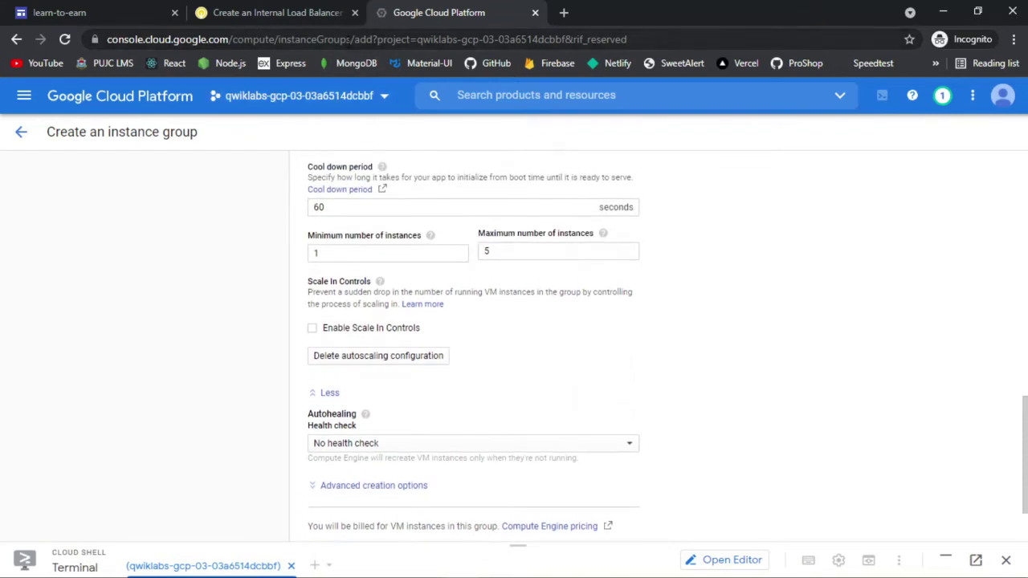
left_click(281, 9)
key("ctrl+Tab")
double_click(325, 206)
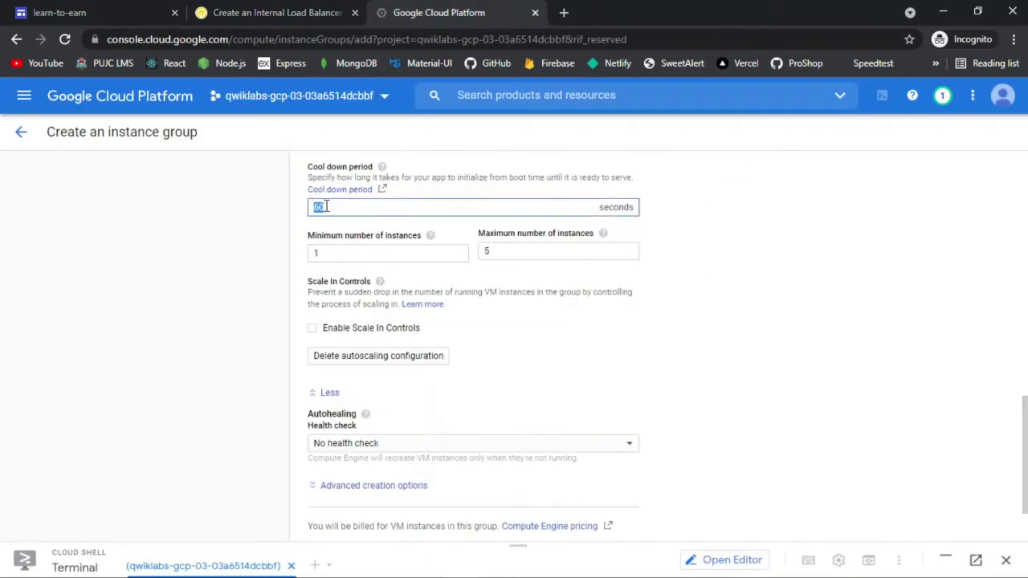
scroll(523, 356, "down", 1)
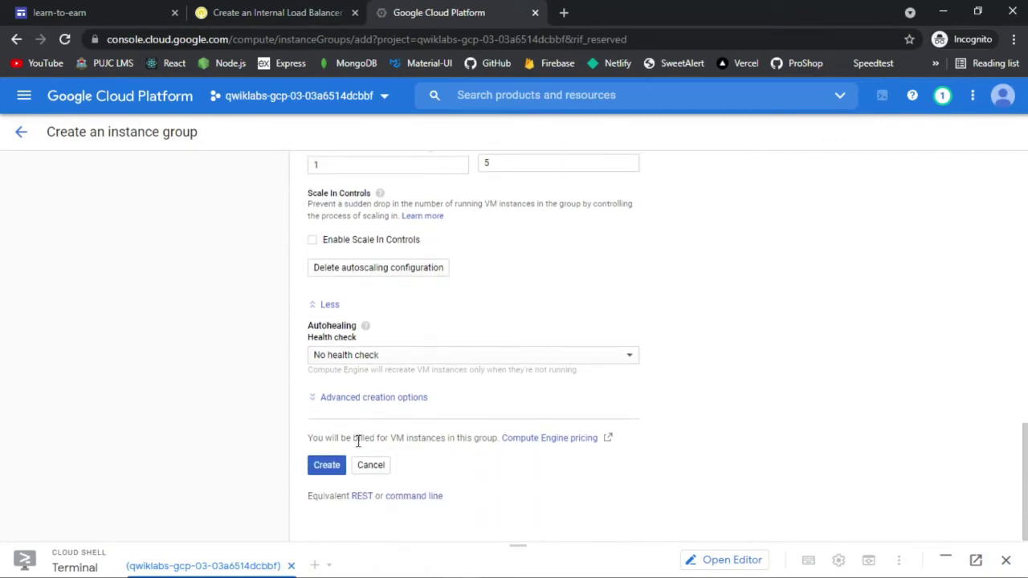
left_click(336, 466)
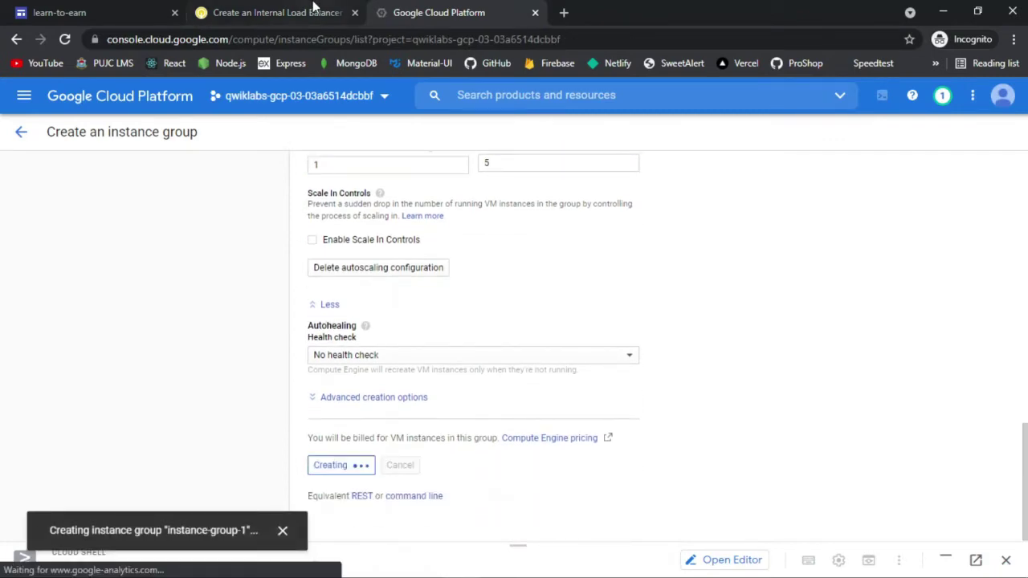
Step: Copy the name instance-group-2 from the lab's next values table and start a new managed instance group with that name
key("ctrl+shift+Tab")
scroll(518, 199, "down", 1)
scroll(518, 199, "down", 4)
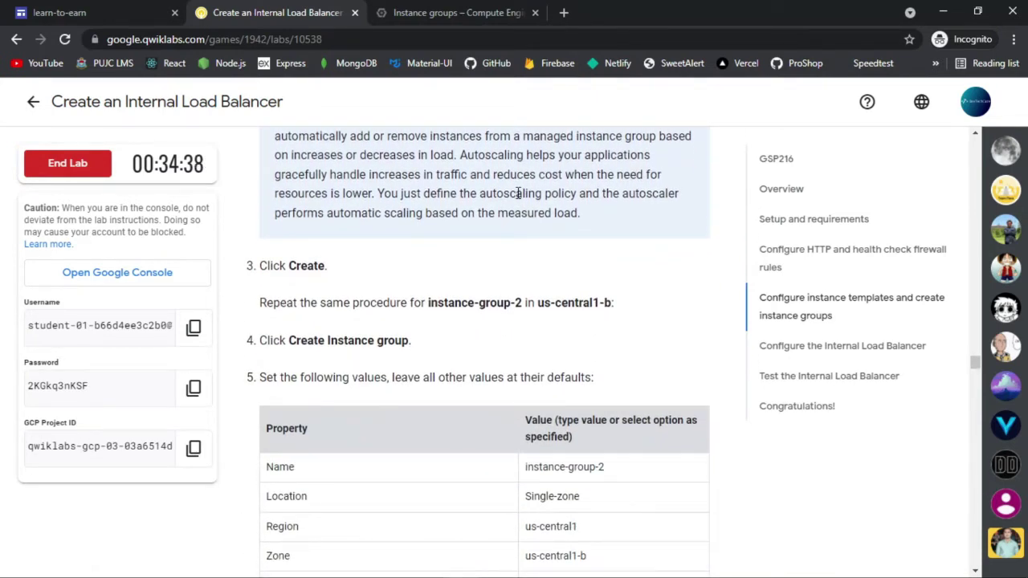
scroll(519, 197, "down", 2)
triple_click(572, 320)
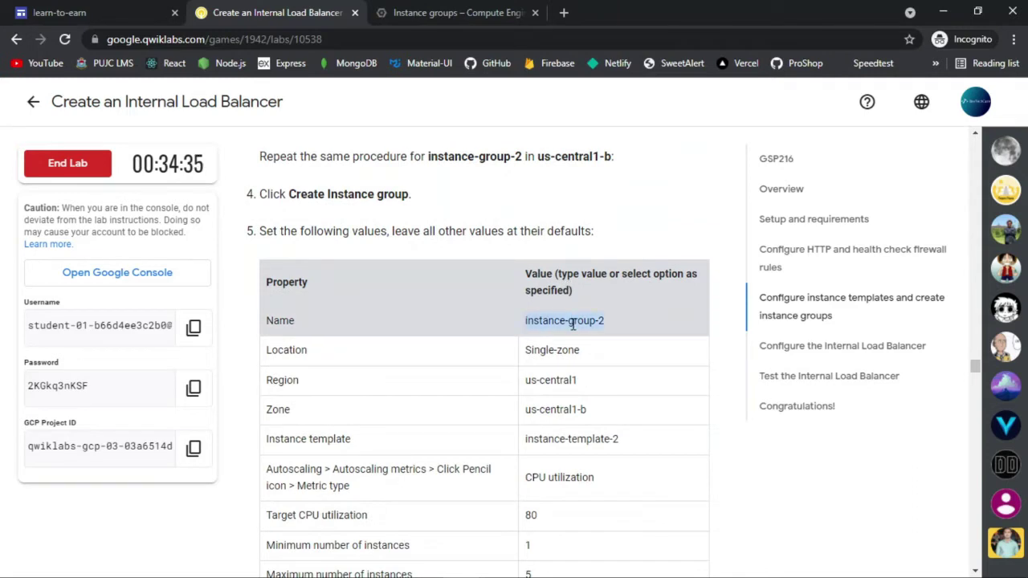
left_click(501, 10)
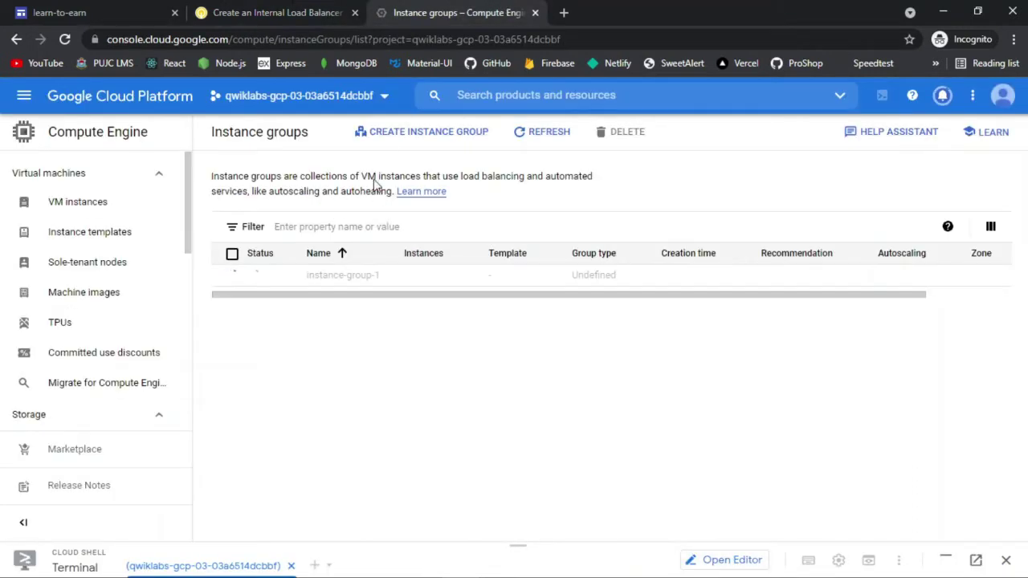
left_click(401, 140)
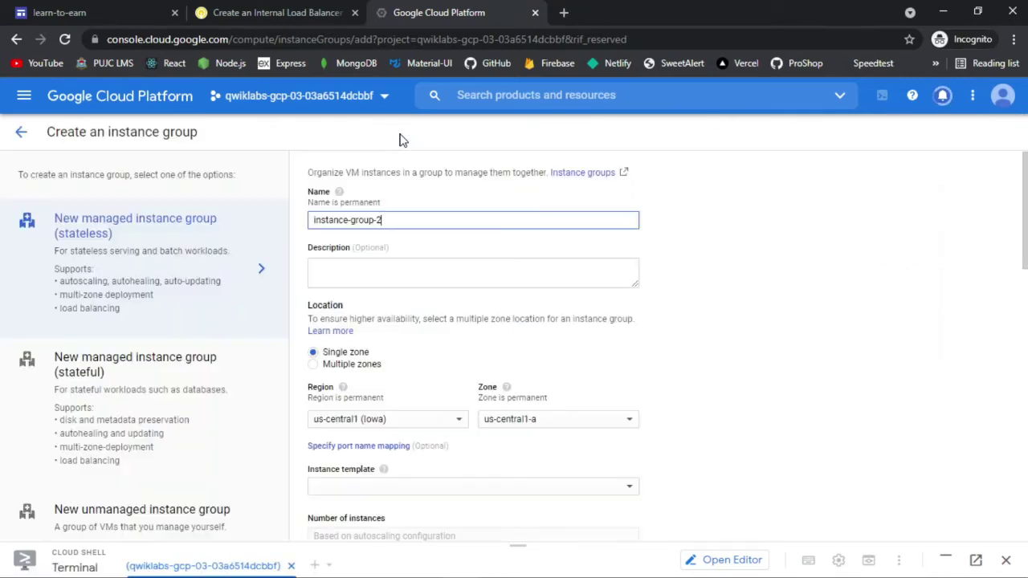
Step: Check the lab's location values for instance-group-2 and set the group's zone to us-central1-b
left_click(304, 10)
left_click(393, 8)
left_click(275, 9)
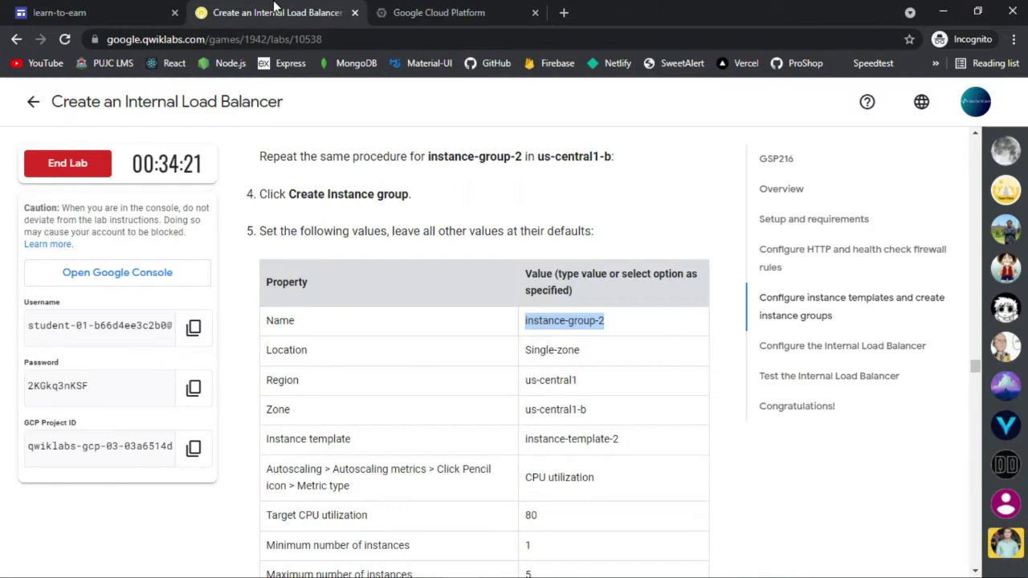
left_click(446, 10)
left_click(602, 425)
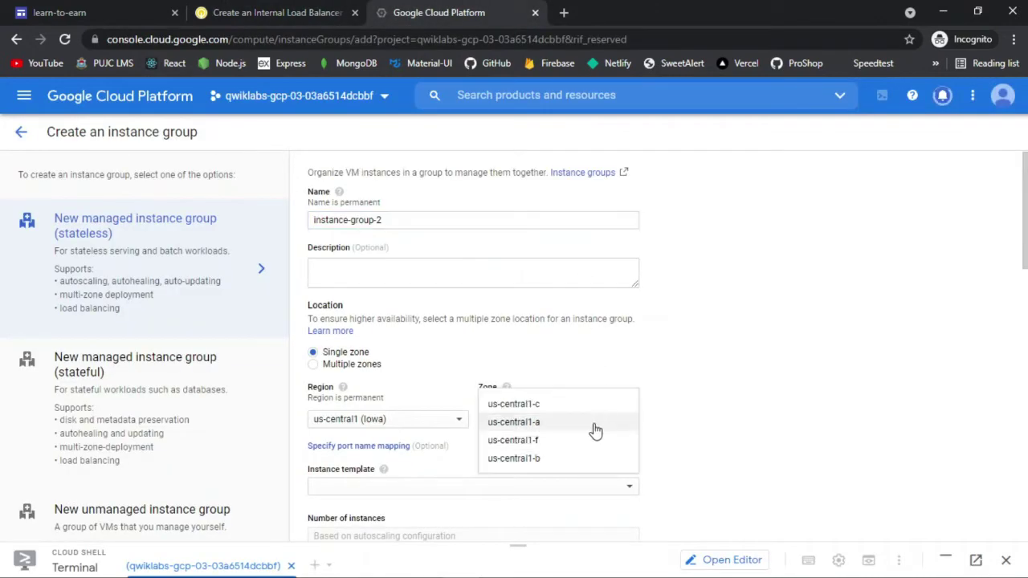
left_click(574, 457)
Step: Look up the required template in the lab table and choose instance-template-2 as the group's instance template
left_click(326, 12)
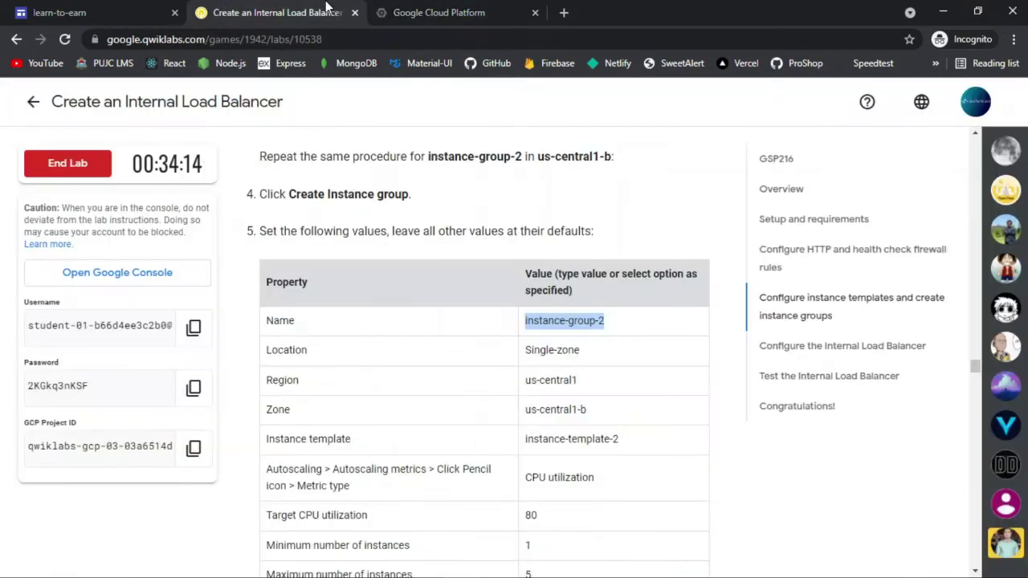
triple_click(579, 440)
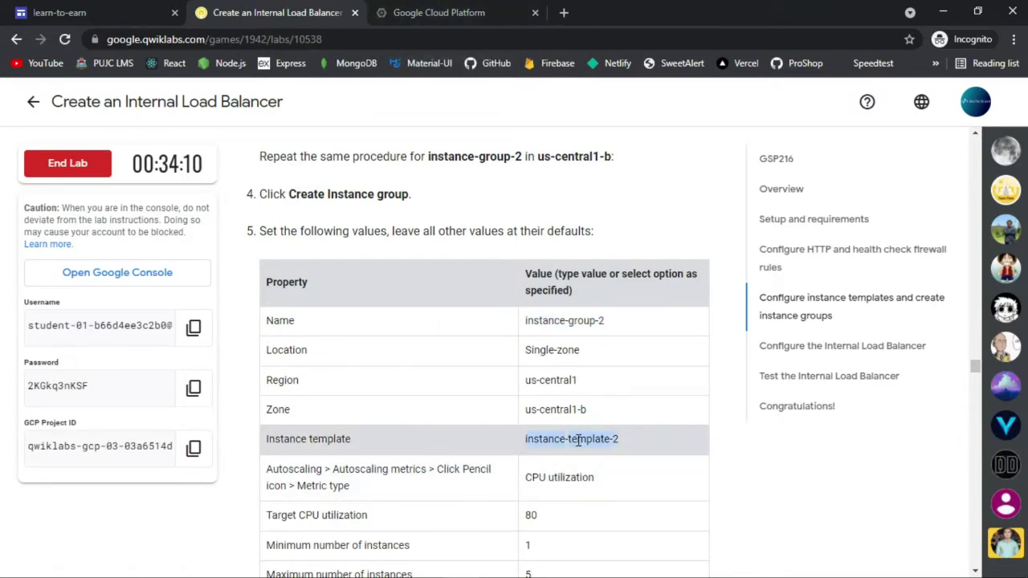
left_click(436, 10)
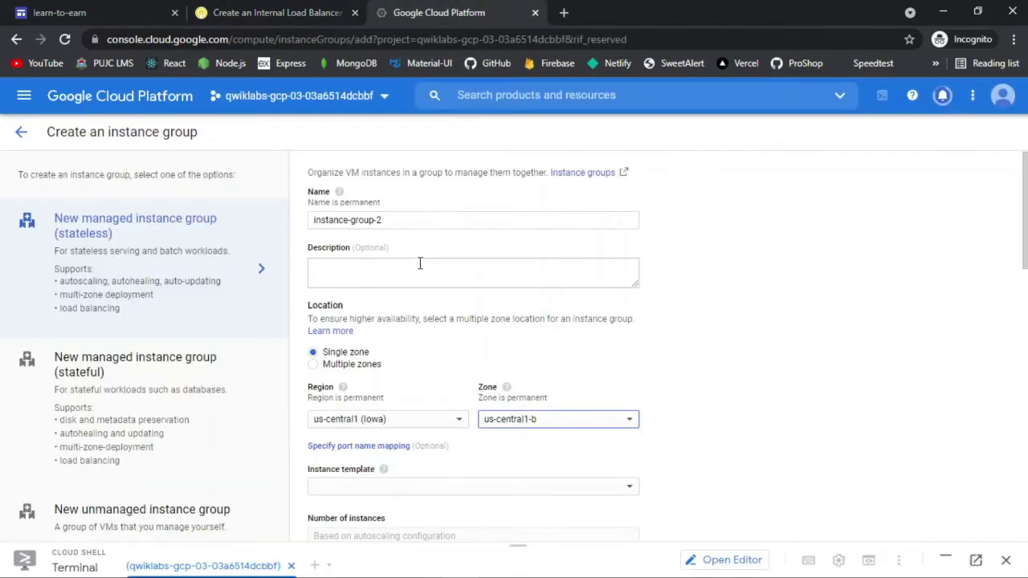
left_click(388, 486)
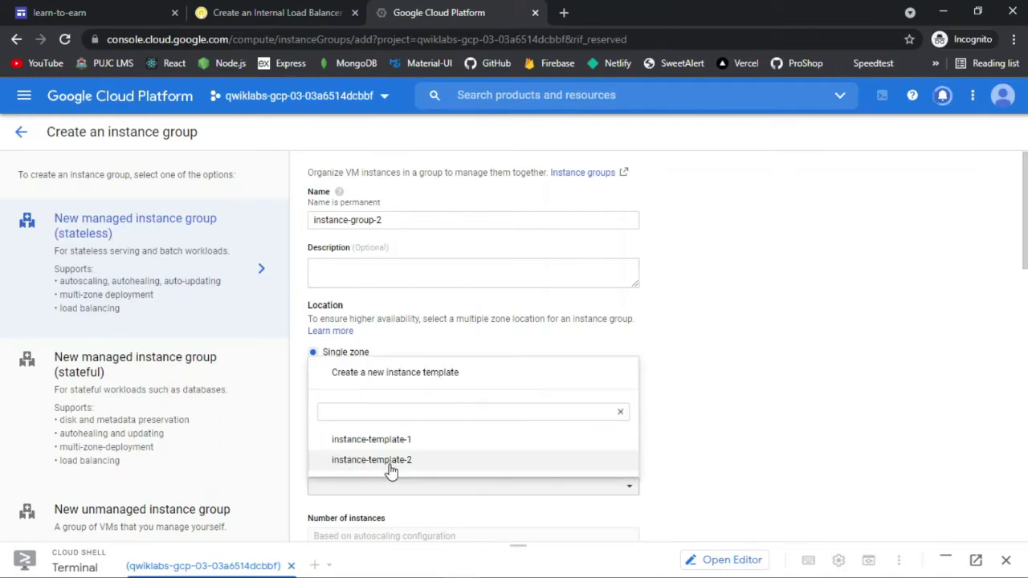
left_click(393, 461)
Step: Define the autoscaling policy's CPU utilization metric with a target of 80%, following the lab's values
left_click(262, 11)
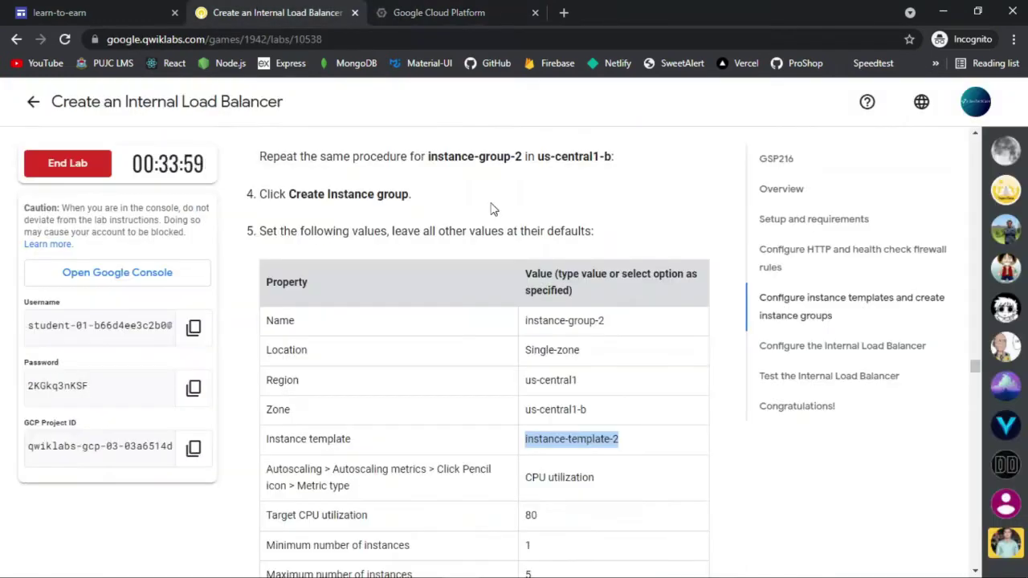
scroll(491, 207, "down", 1)
left_click(436, 12)
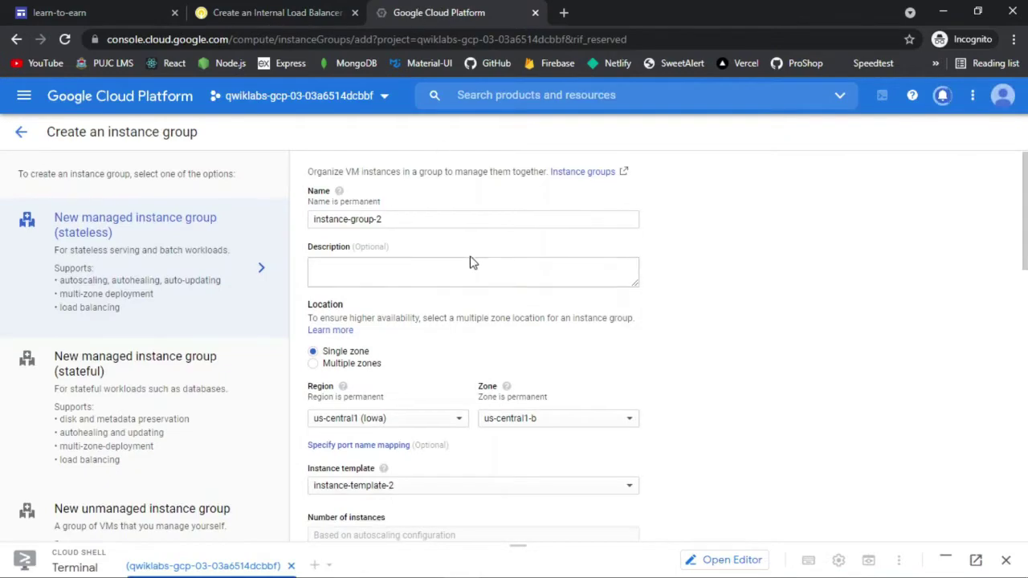
scroll(470, 261, "down", 3)
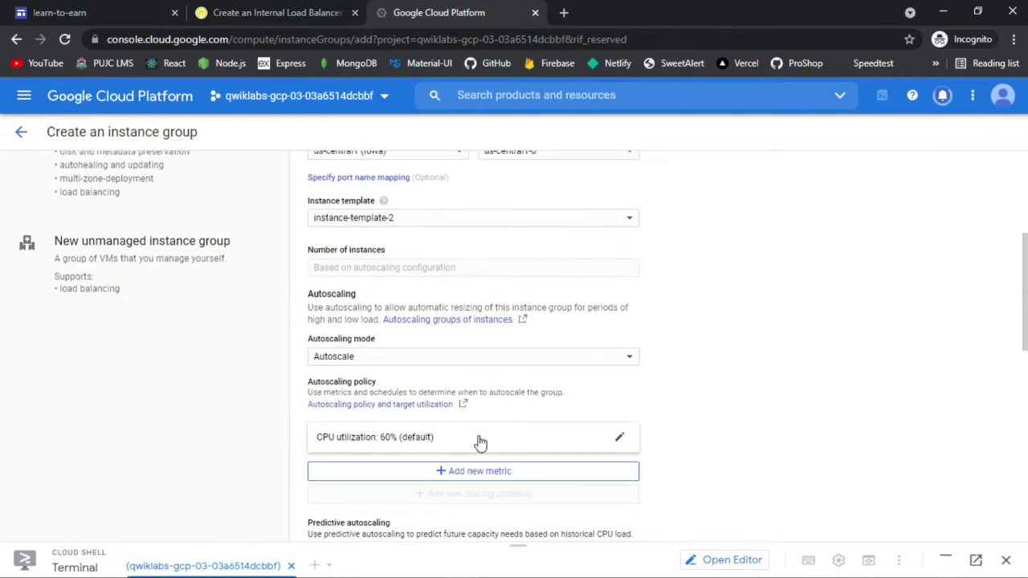
left_click(479, 472)
scroll(476, 454, "down", 3)
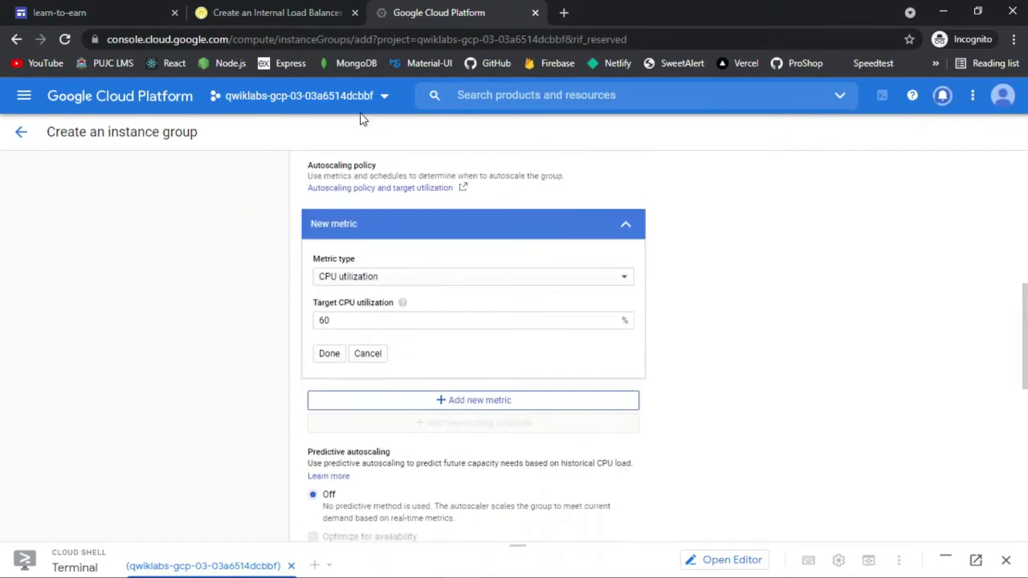
left_click(298, 10)
left_click(384, 10)
double_click(354, 318)
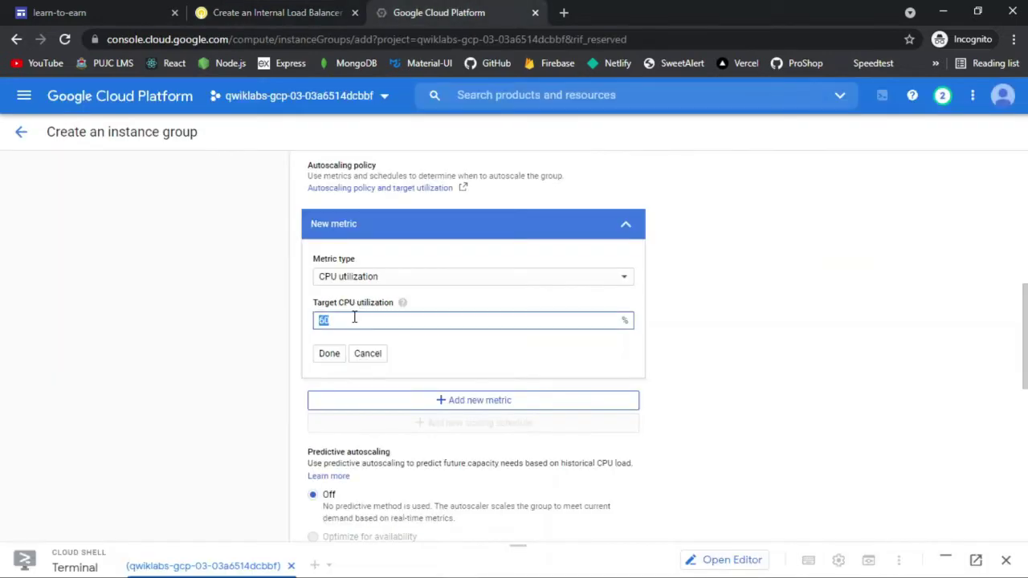
left_click(318, 10)
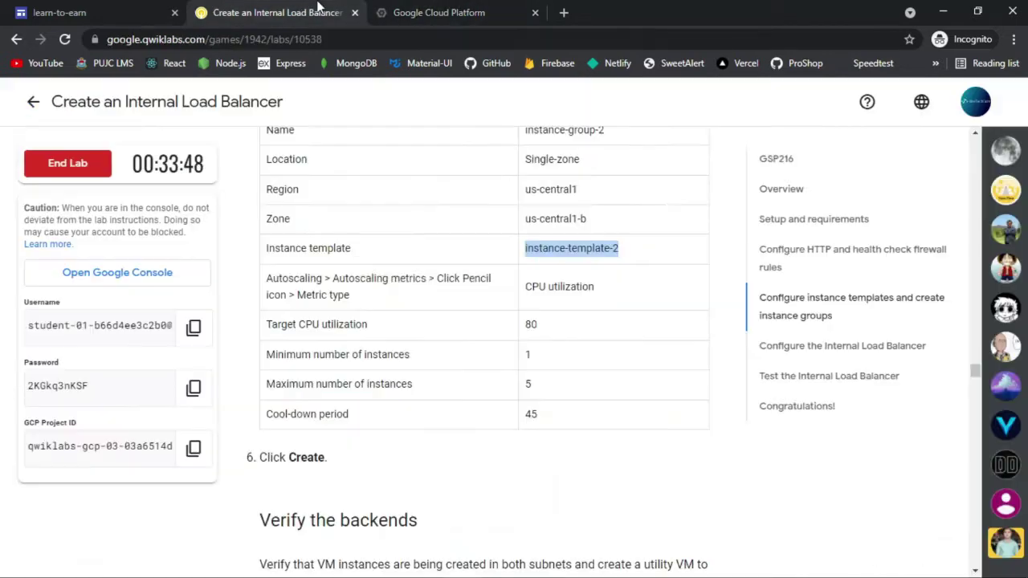
left_click(473, 10)
left_click(330, 366)
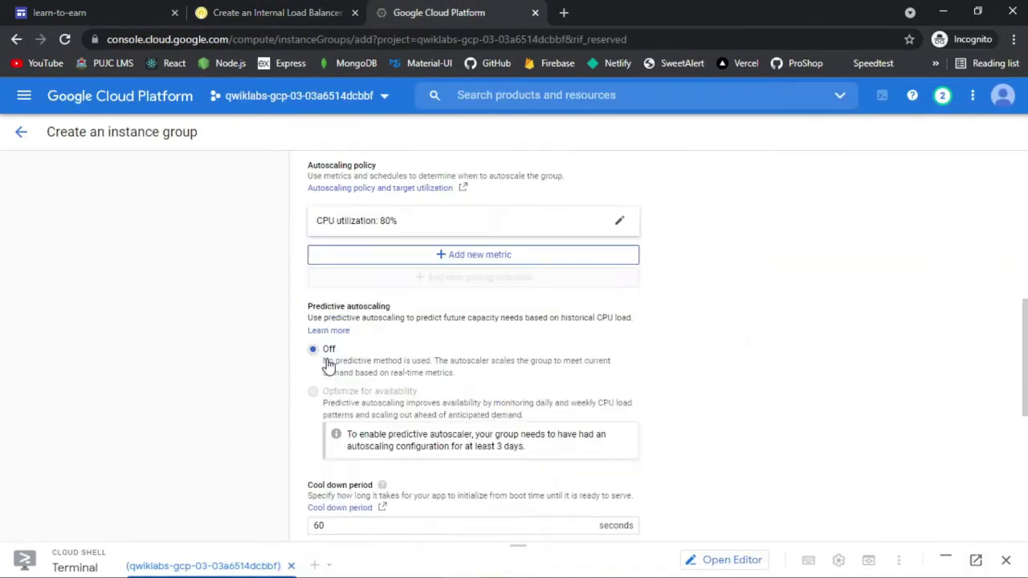
Step: Set the maximum number of instances to 5 and the cool down period to 45 seconds, and create instance-group-2
scroll(474, 332, "down", 2)
double_click(498, 379)
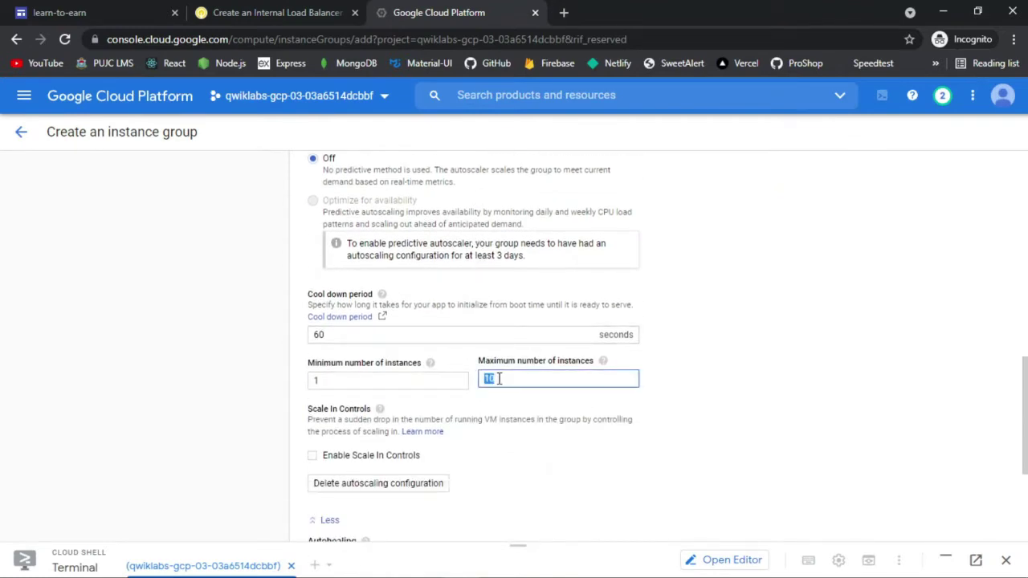
left_click(426, 335)
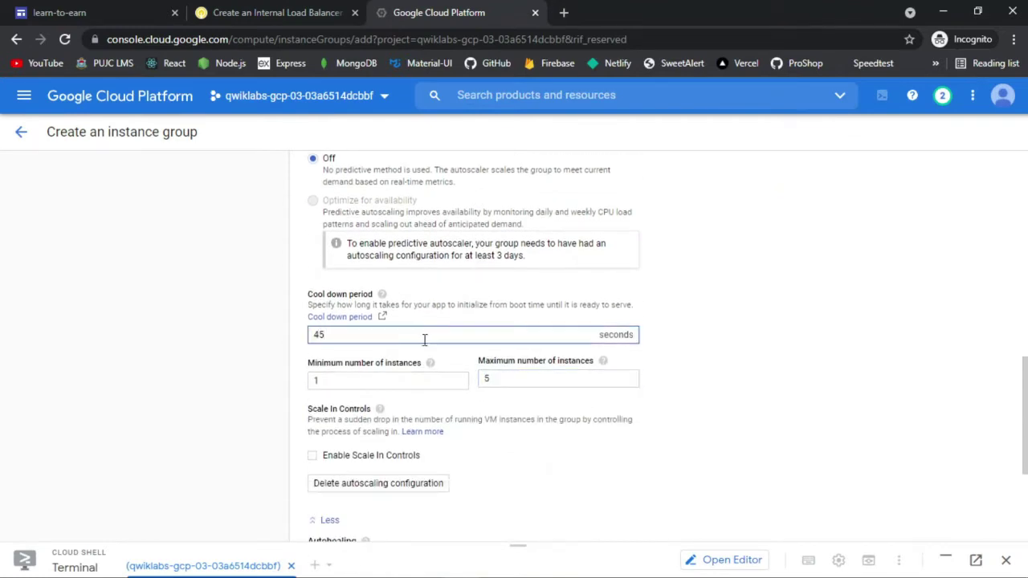
scroll(419, 378, "down", 3)
left_click(328, 471)
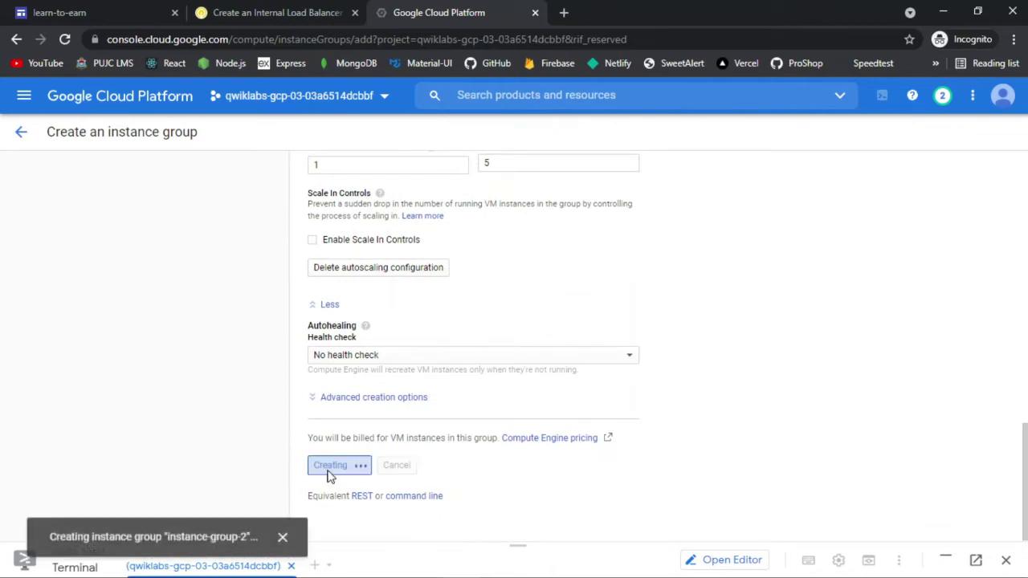
Step: Read the lab's Verify the backends instructions and open the list of VM instances in Compute Engine
left_click(285, 11)
scroll(496, 249, "down", 4)
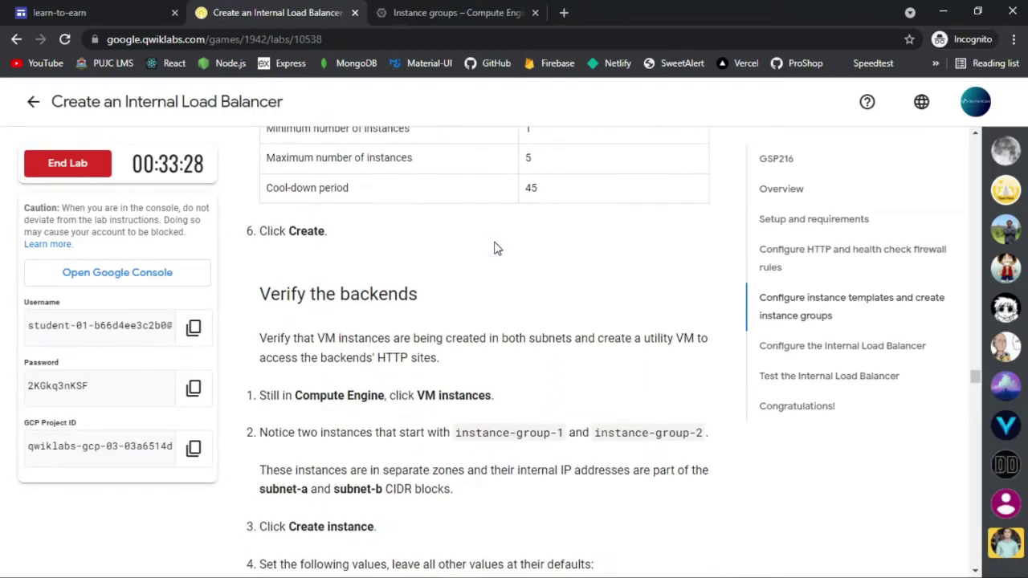
scroll(495, 249, "down", 2)
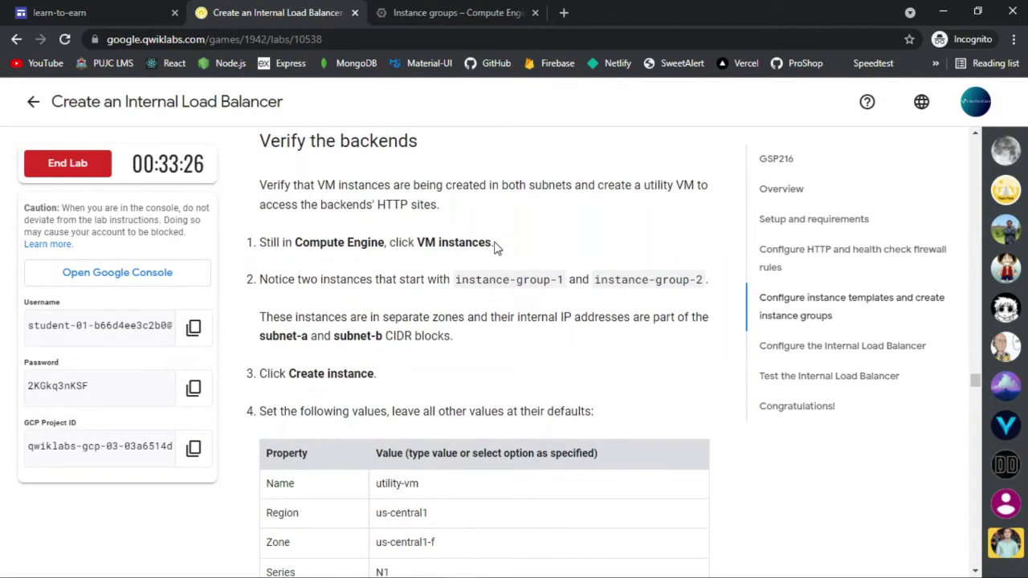
left_click(454, 12)
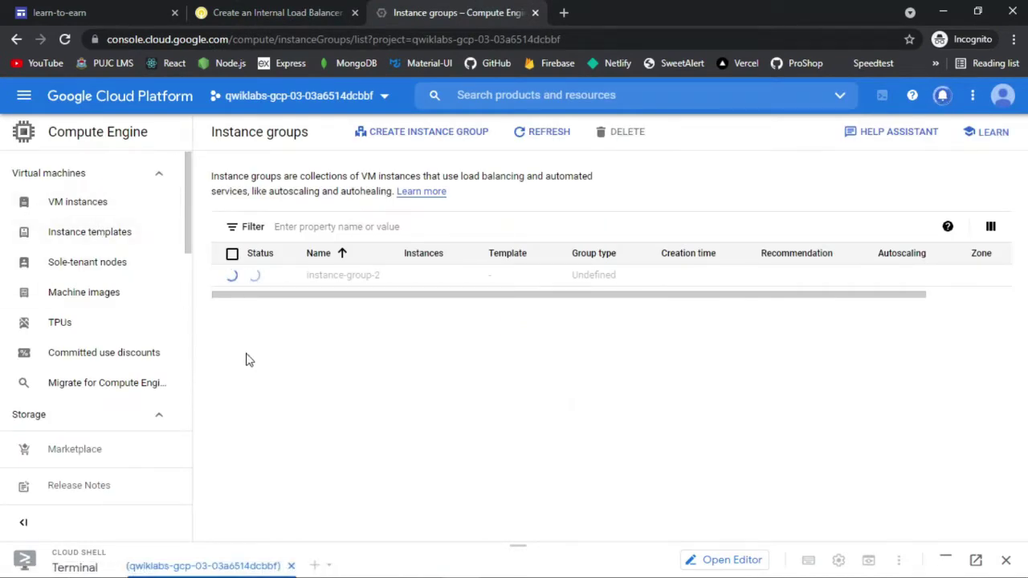
left_click(119, 215)
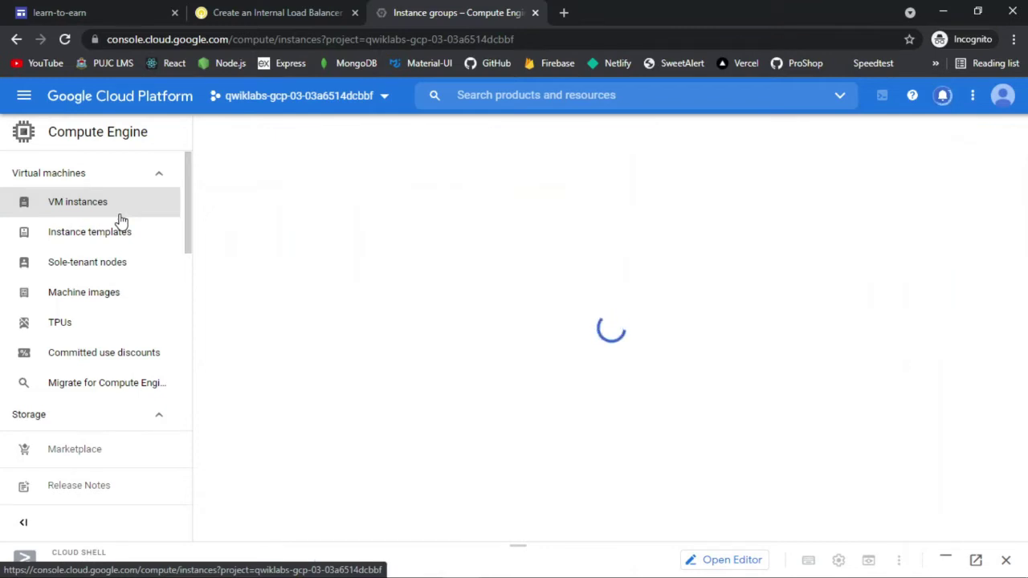
Step: Check the console notifications for the creation progress of both instance groups
left_click(942, 100)
left_click(944, 100)
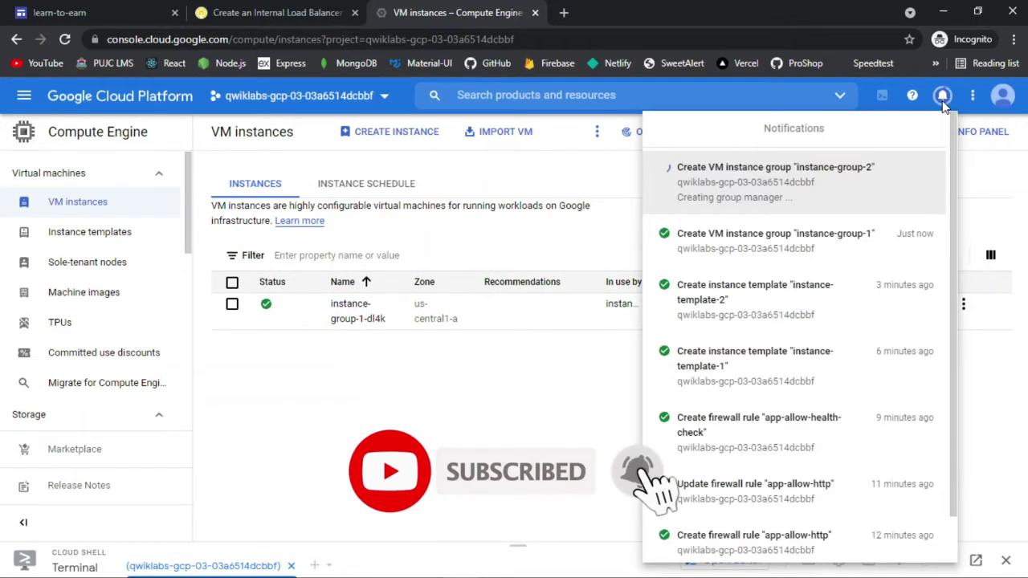
left_click(944, 103)
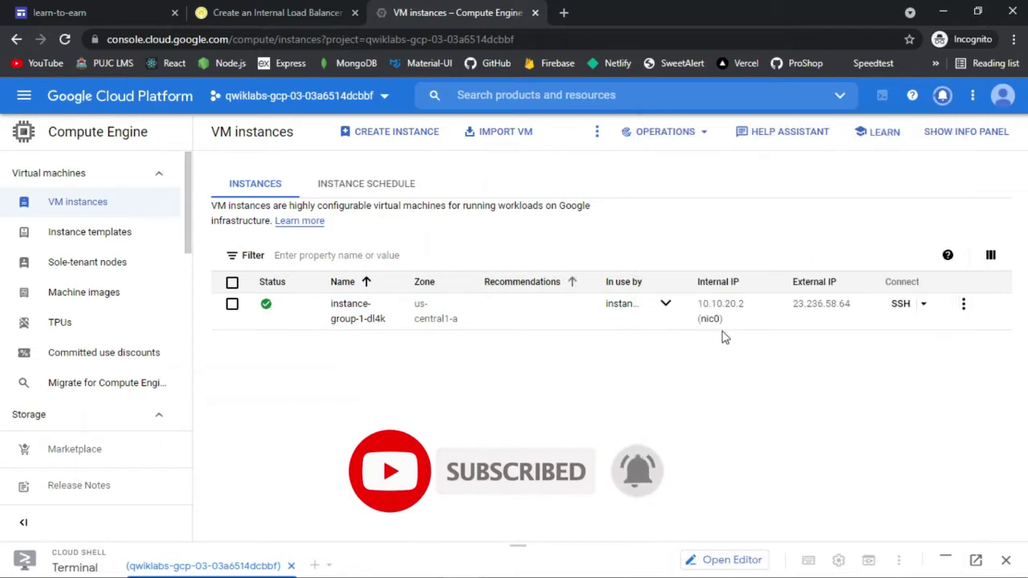
Step: Check the notifications for instance-group-2's creation progress, and look through the VM instances and instance templates
left_click(943, 99)
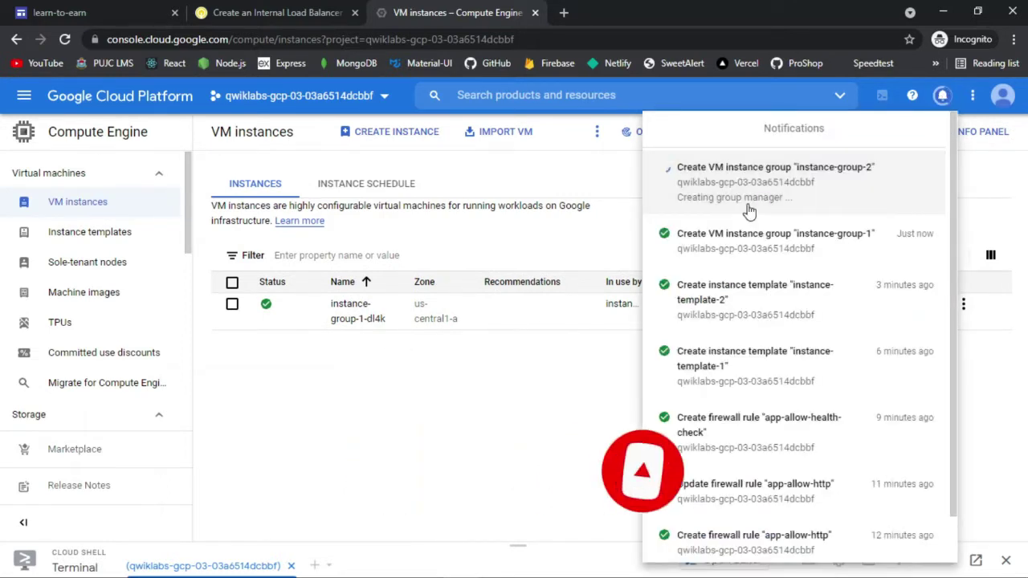
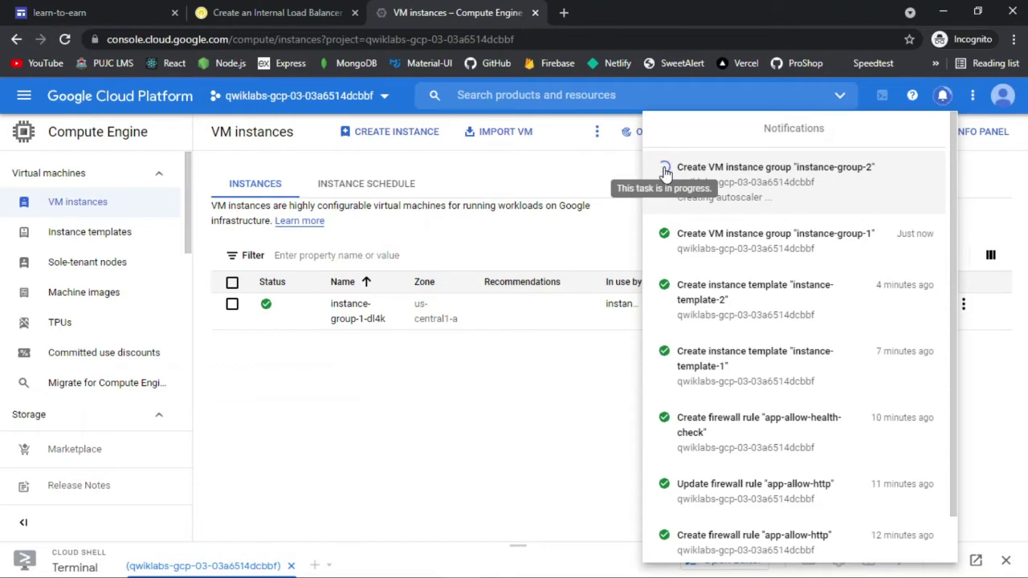
left_click(297, 10)
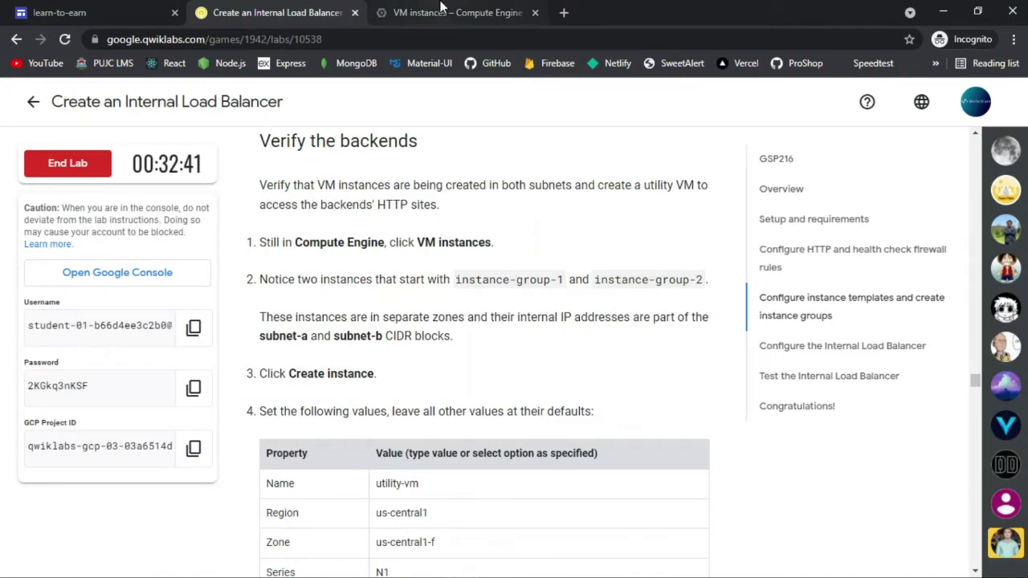
left_click(440, 9)
left_click(539, 287)
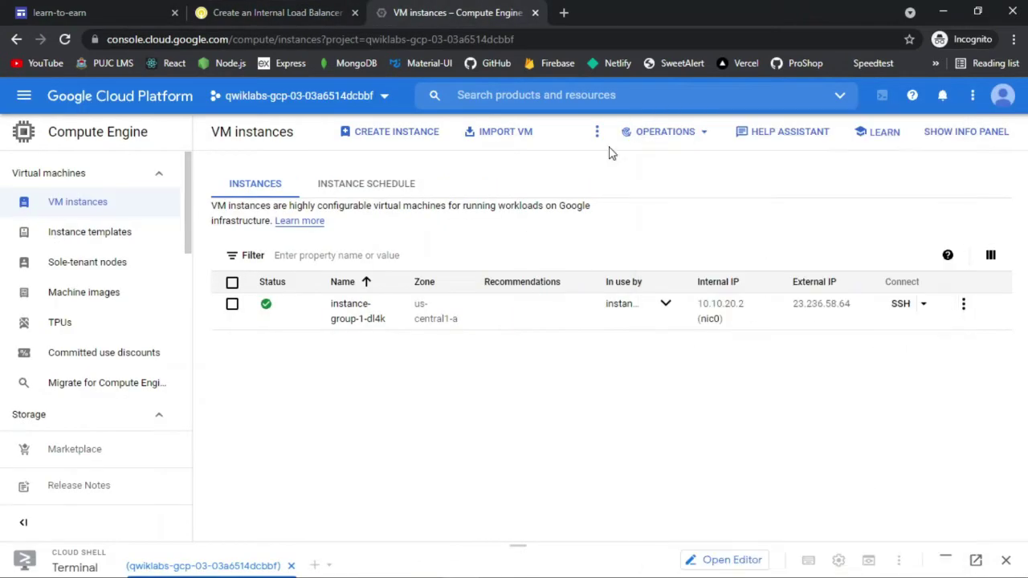
left_click(96, 206)
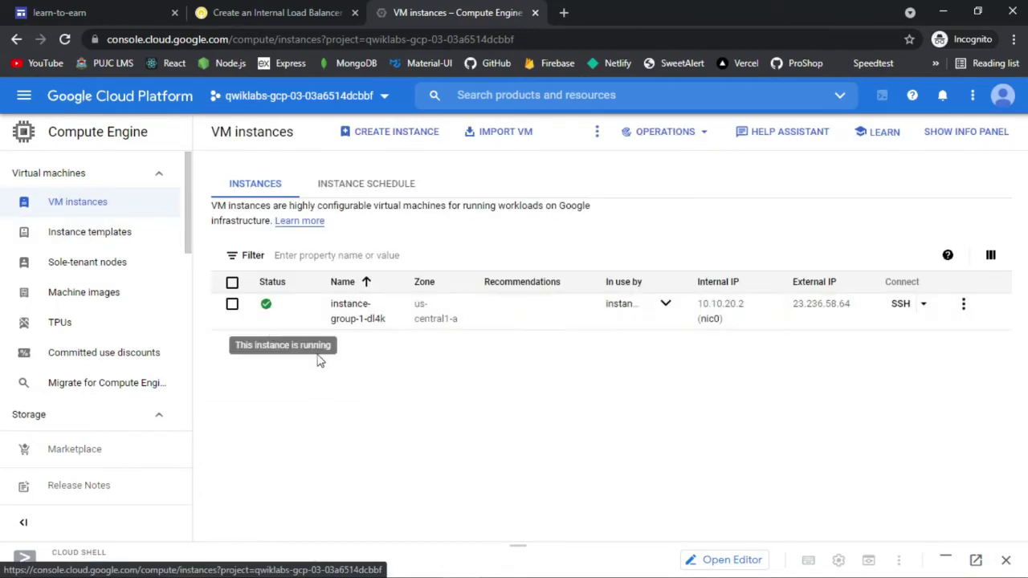
left_click(105, 233)
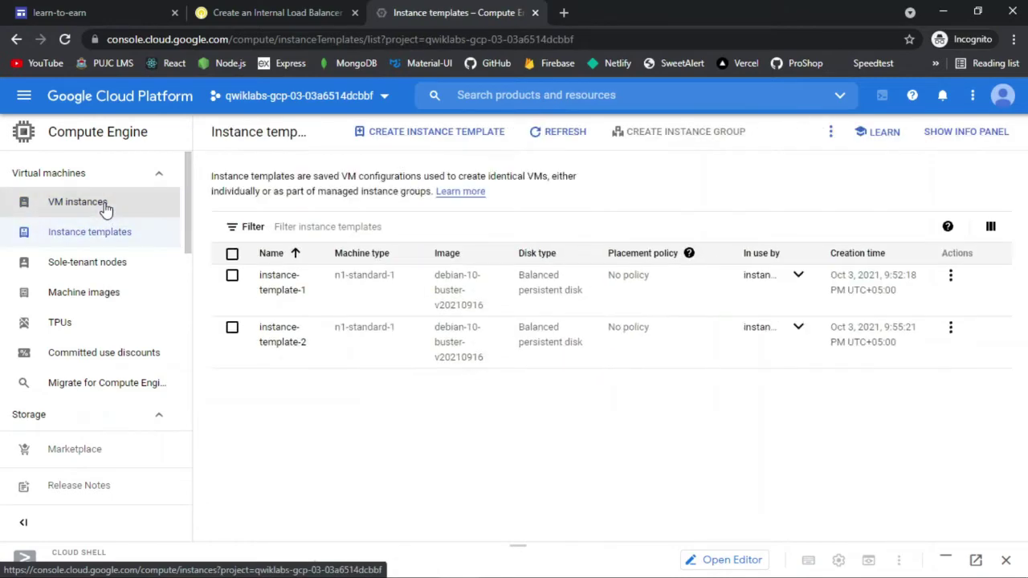
Step: Compare the lab's Verify the backends instructions with the VM instances listed in Compute Engine
left_click(281, 10)
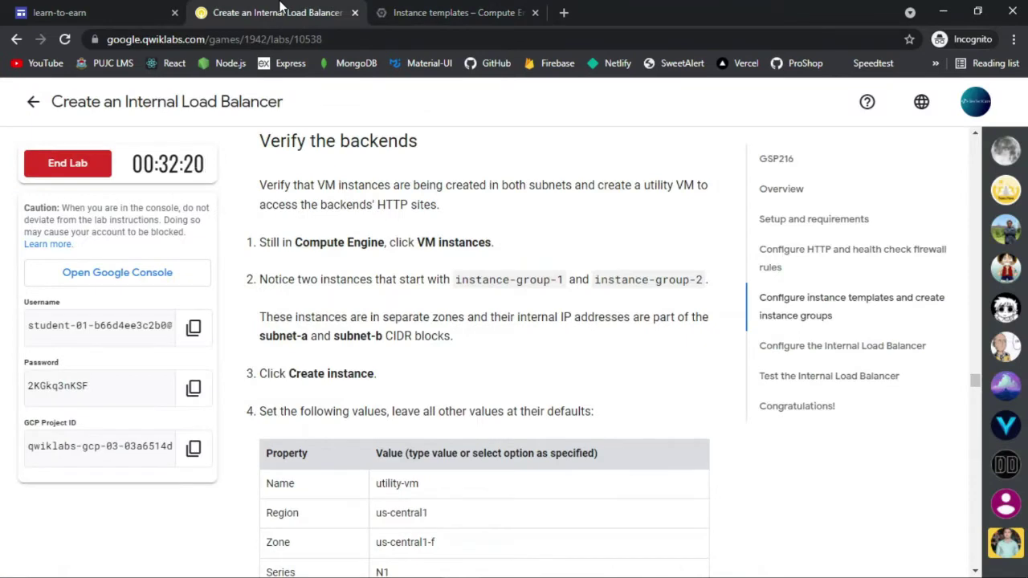
left_click(410, 11)
left_click(95, 207)
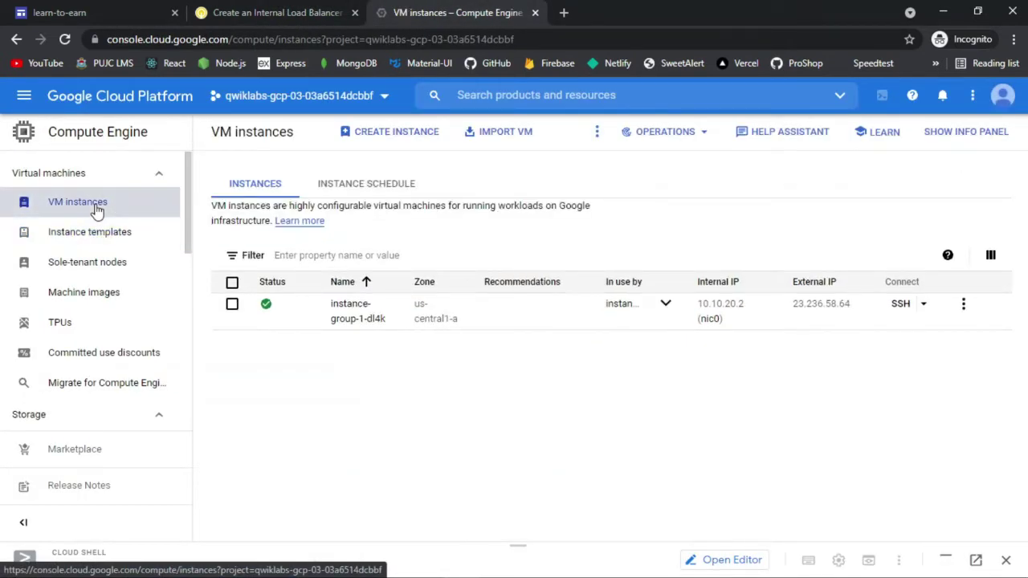
left_click(259, 8)
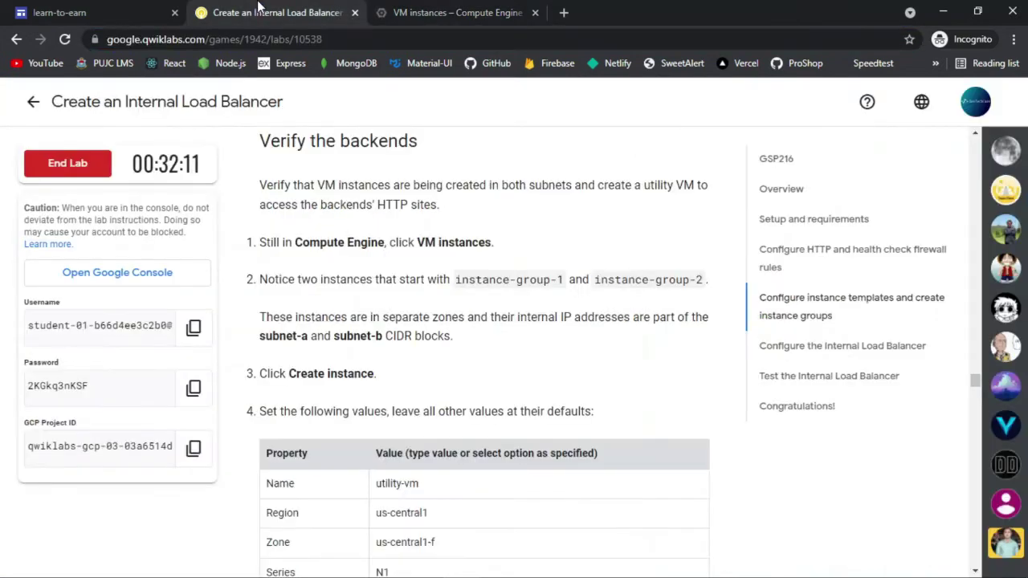
left_click(499, 10)
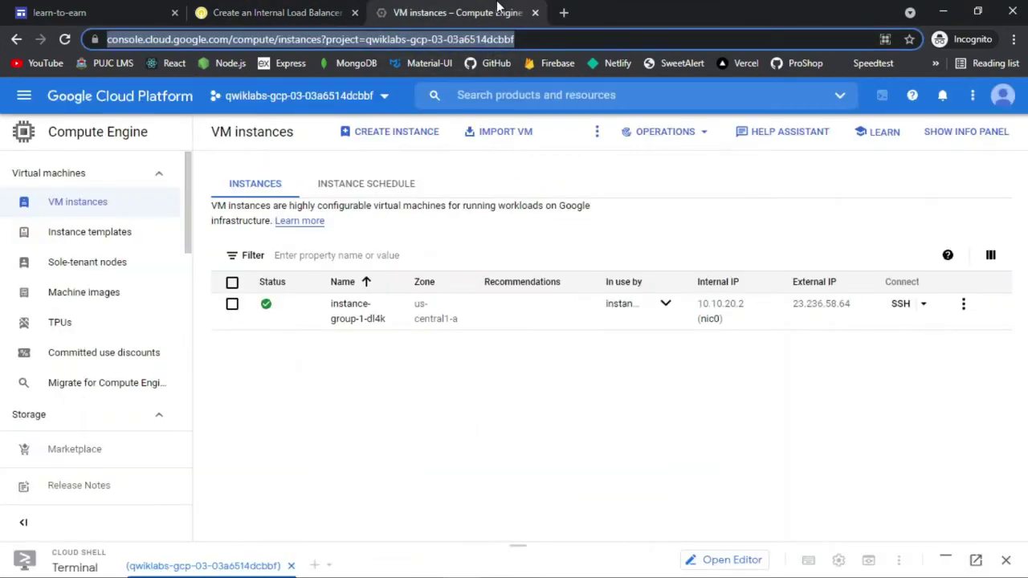
left_click(480, 297)
Step: Check the status of instance-group-1 and instance-group-2 in the instance groups list and notifications, and refresh the list
left_click(122, 246)
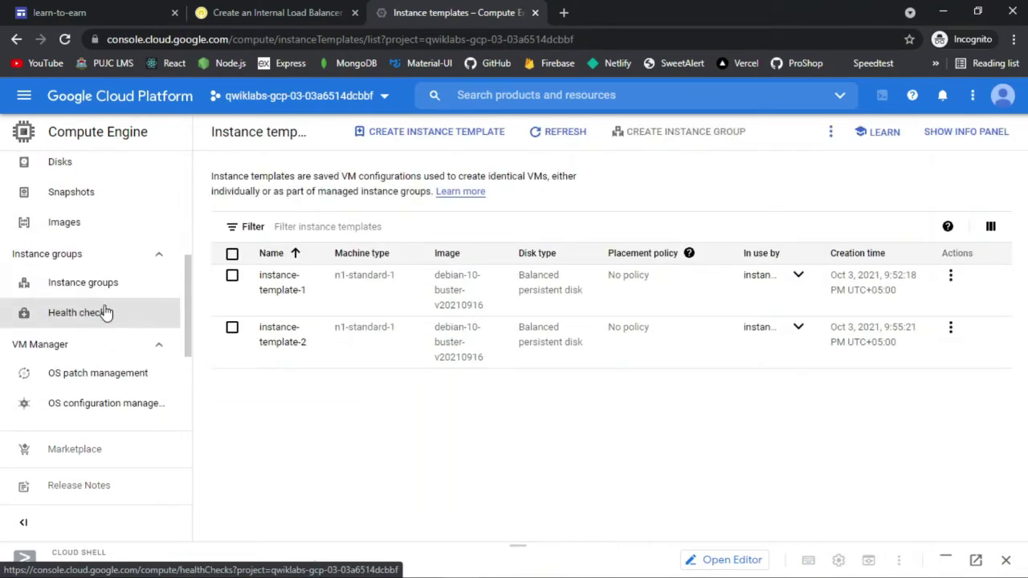
left_click(106, 286)
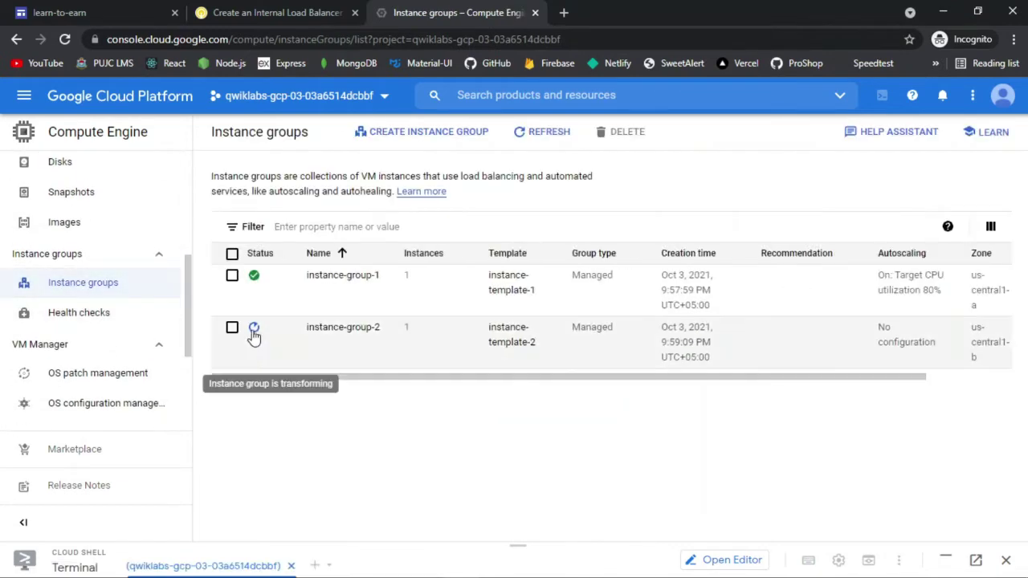
left_click(945, 103)
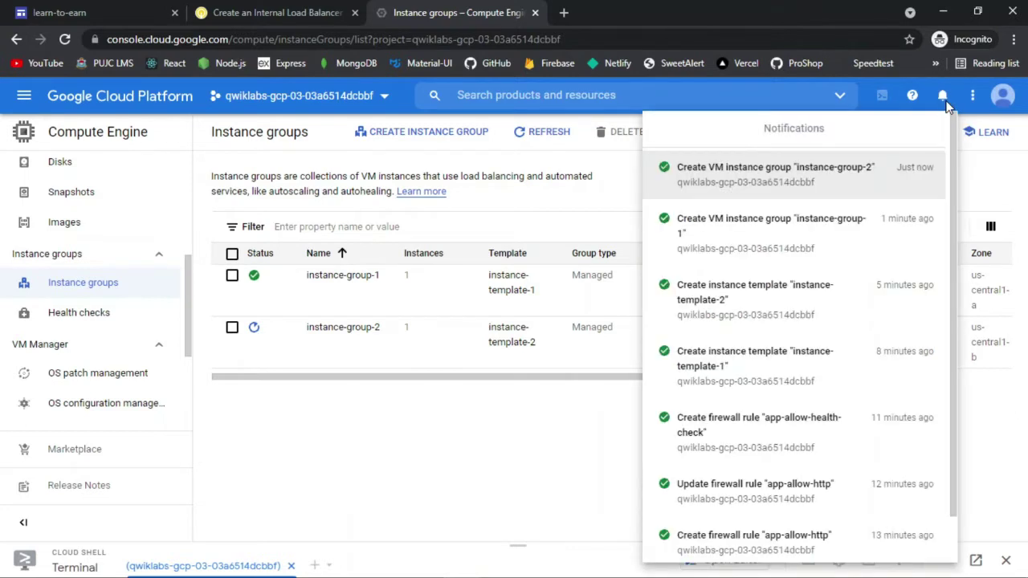
left_click(499, 433)
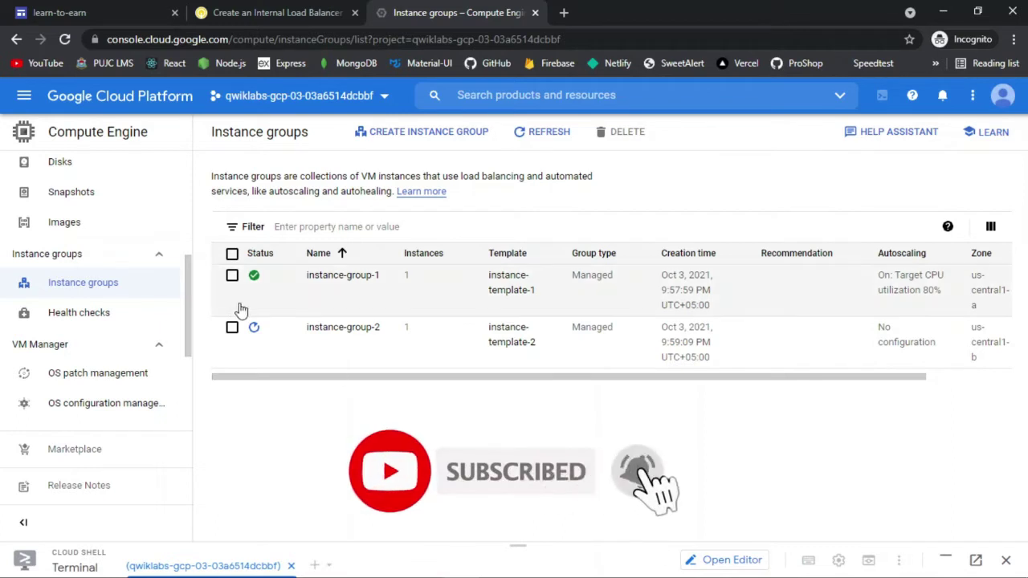
mouse_move(265, 327)
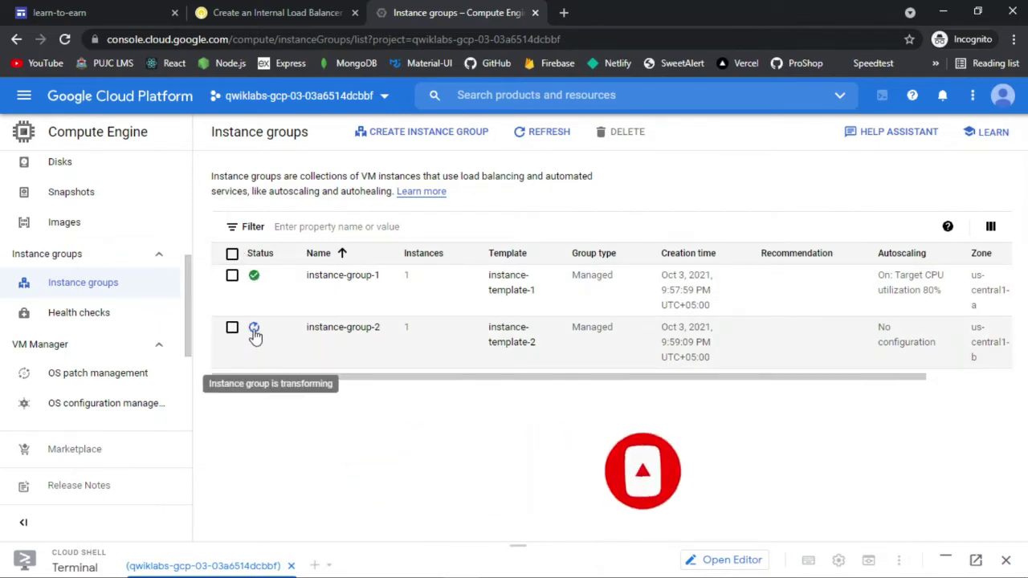
left_click(534, 138)
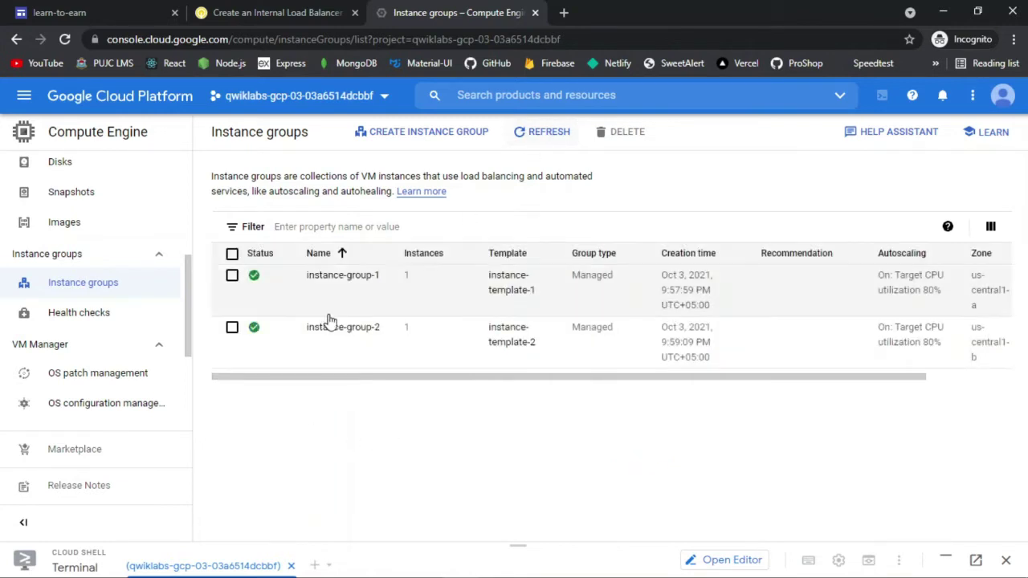
Step: Reopen the VM instances list to look for the backend instance of instance-group-2
scroll(112, 289, "up", 5)
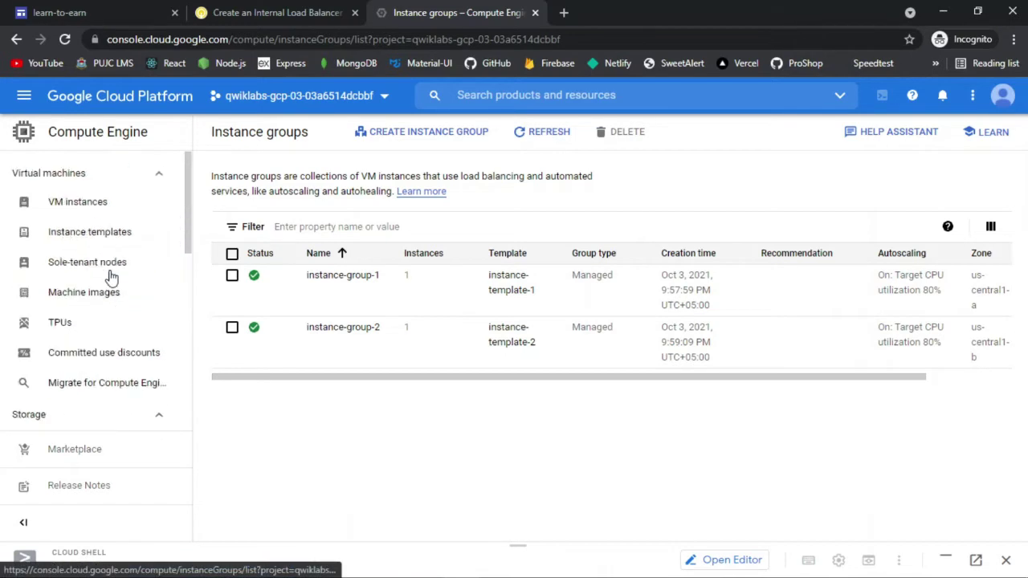
left_click(101, 202)
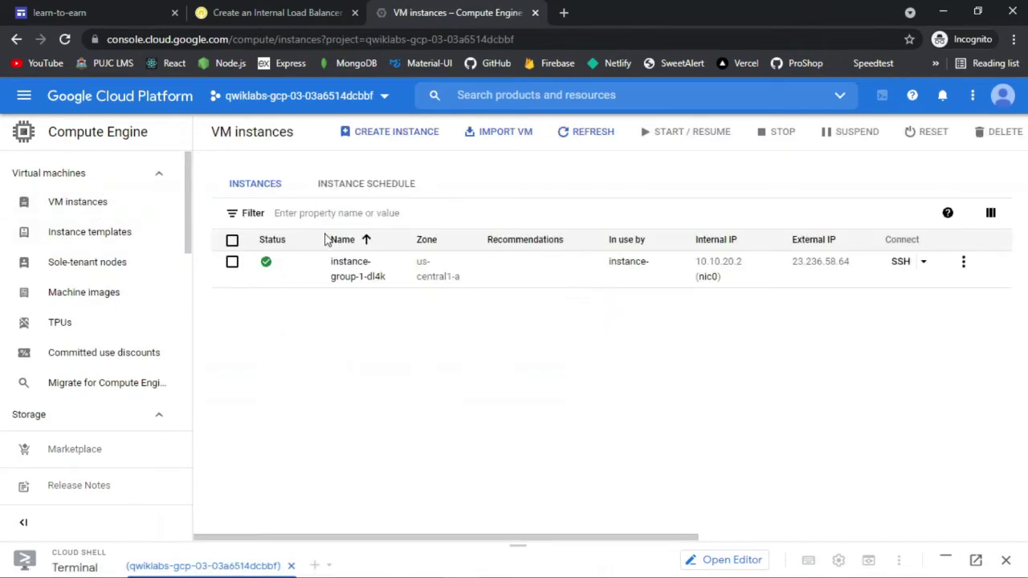
left_click(121, 235)
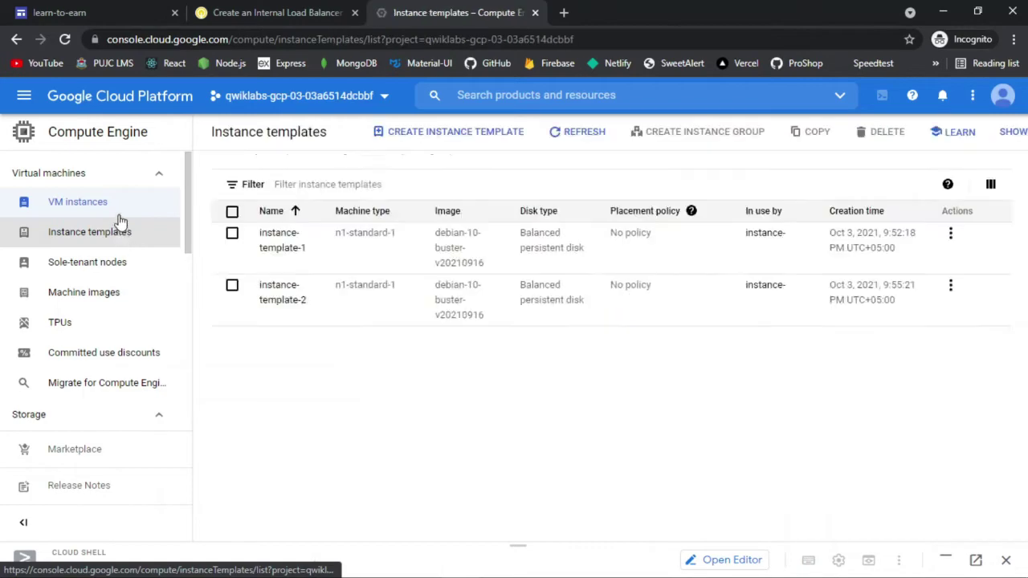
left_click(119, 207)
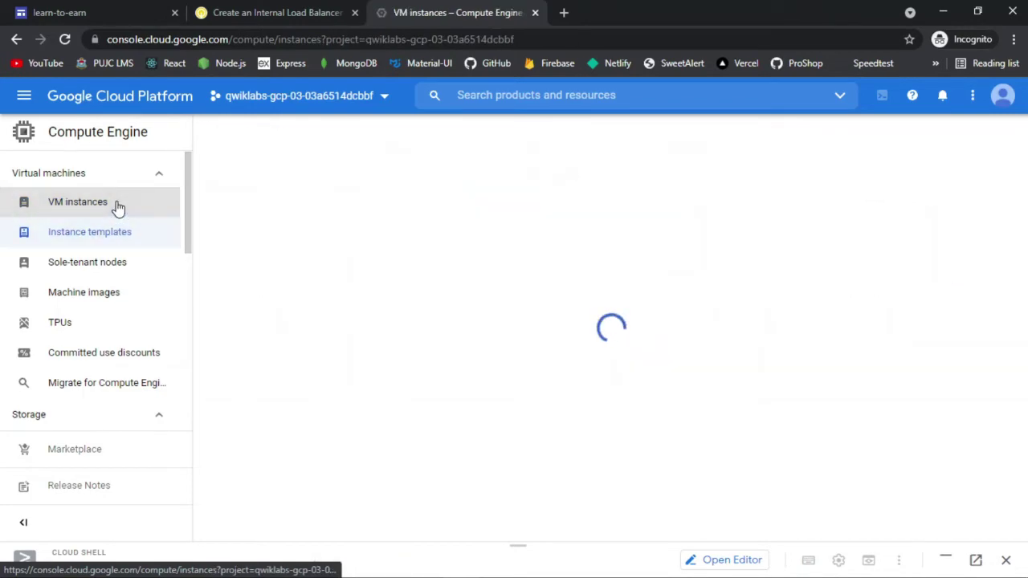
Step: Start creating a new VM instance and name it utility-vm, copying the name from the lab's property table
key("ctrl+shift+Tab")
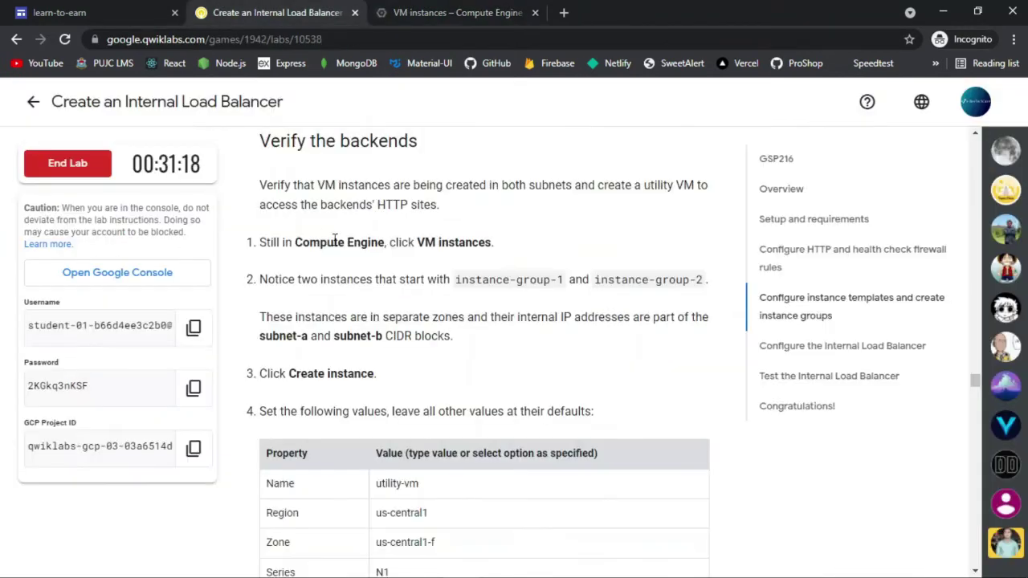
scroll(414, 274, "down", 2)
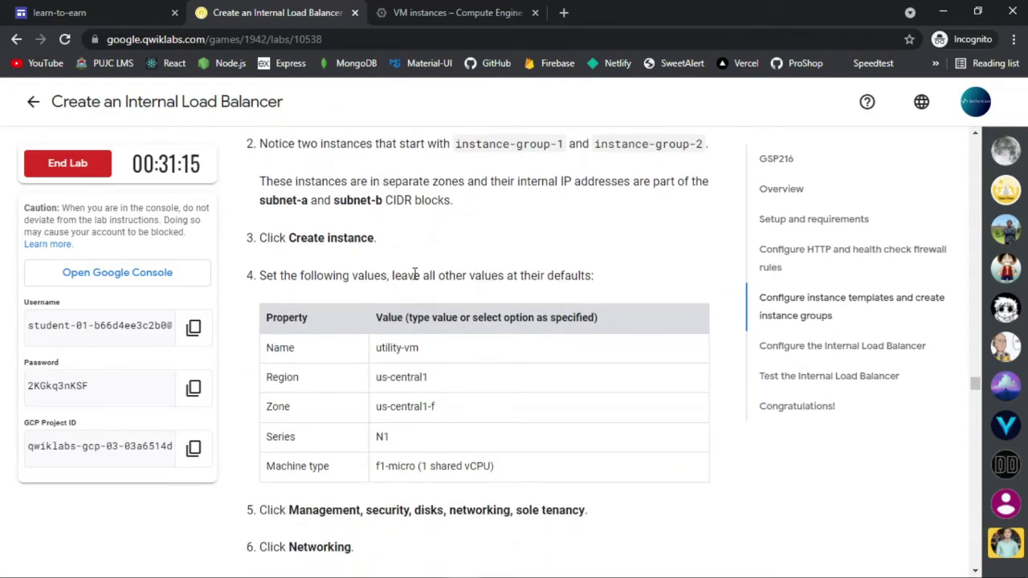
triple_click(410, 347)
key("ctrl+c")
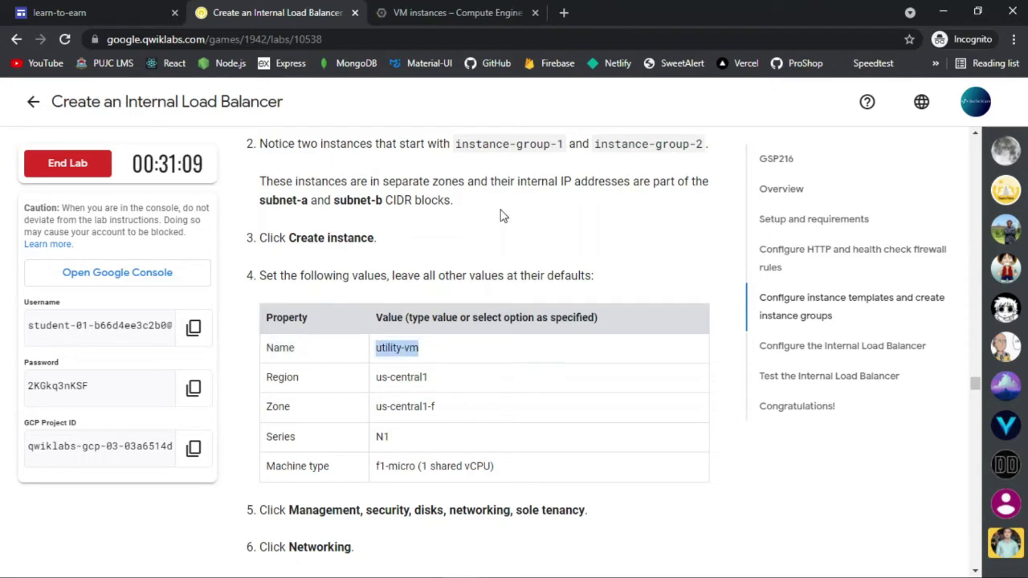
left_click(457, 12)
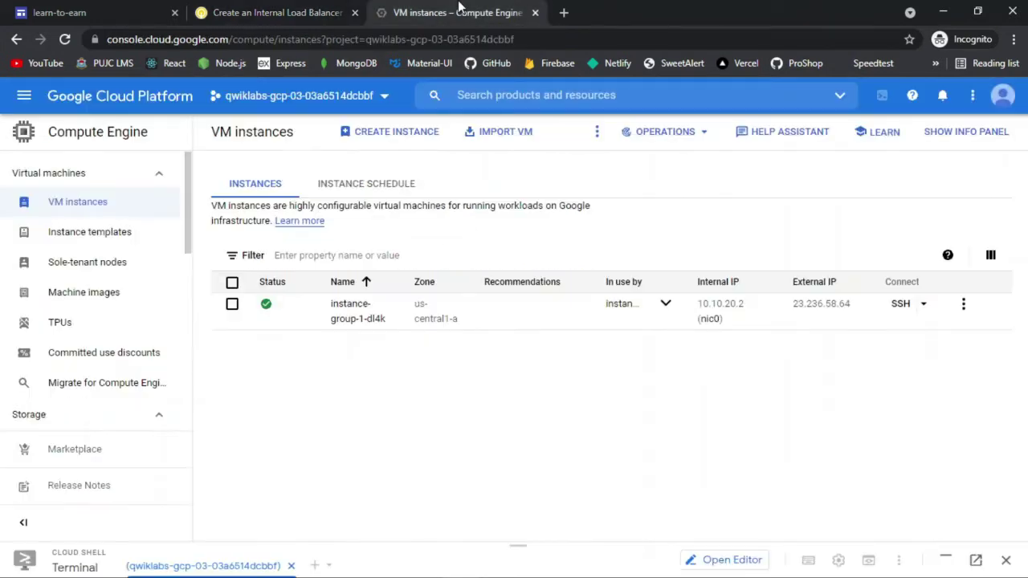
left_click(366, 143)
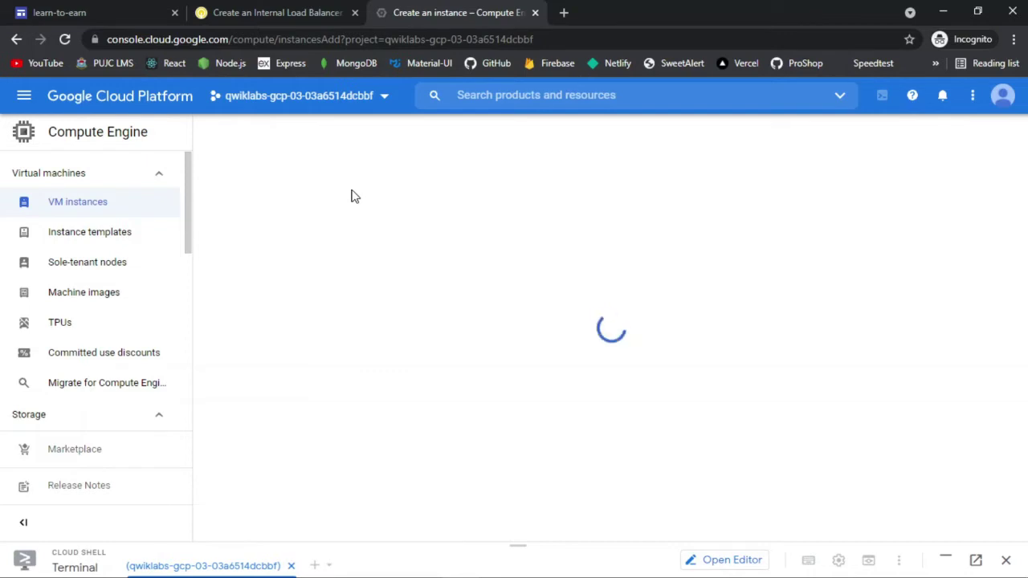
left_click(374, 185)
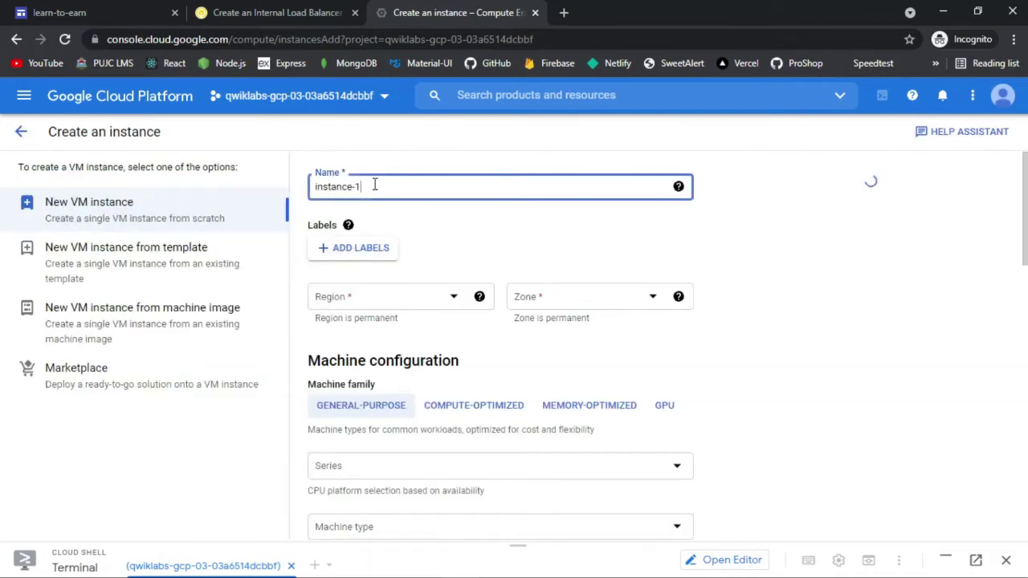
key("ctrl+a")
key("ctrl+v")
Step: Check the lab's region and zone values and set the utility-vm zone to us-central1-f
left_click(304, 9)
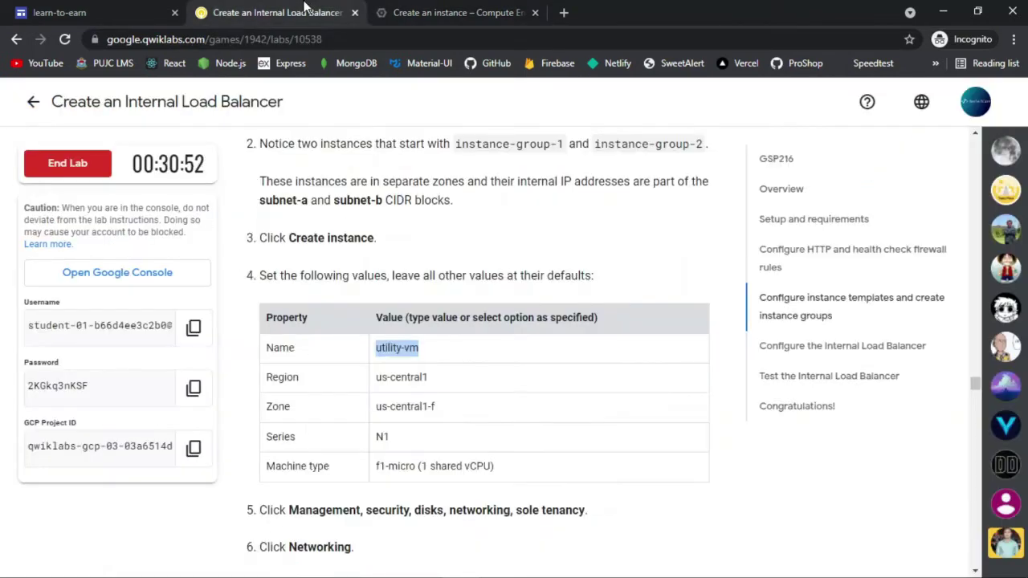
left_click(452, 12)
left_click(627, 299)
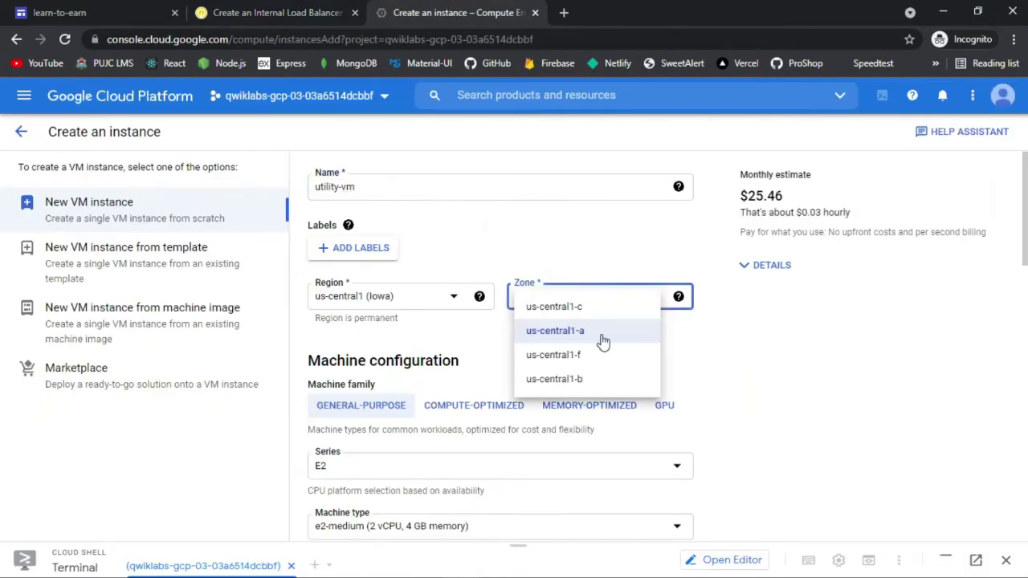
left_click(561, 354)
Step: Set the machine series to N1 as the lab specifies and find f1-micro among the machine types
left_click(277, 12)
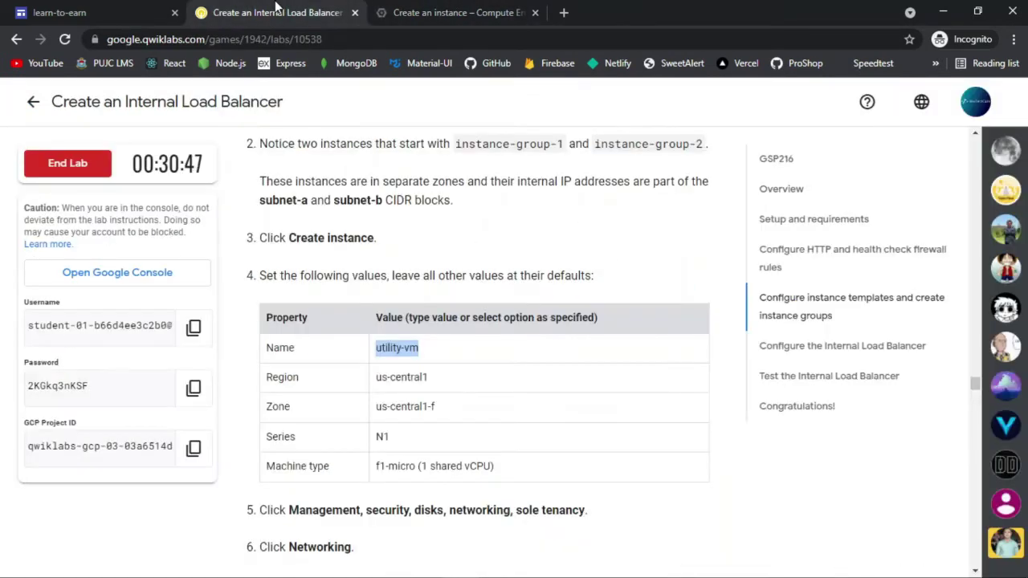
left_click(448, 10)
left_click(496, 460)
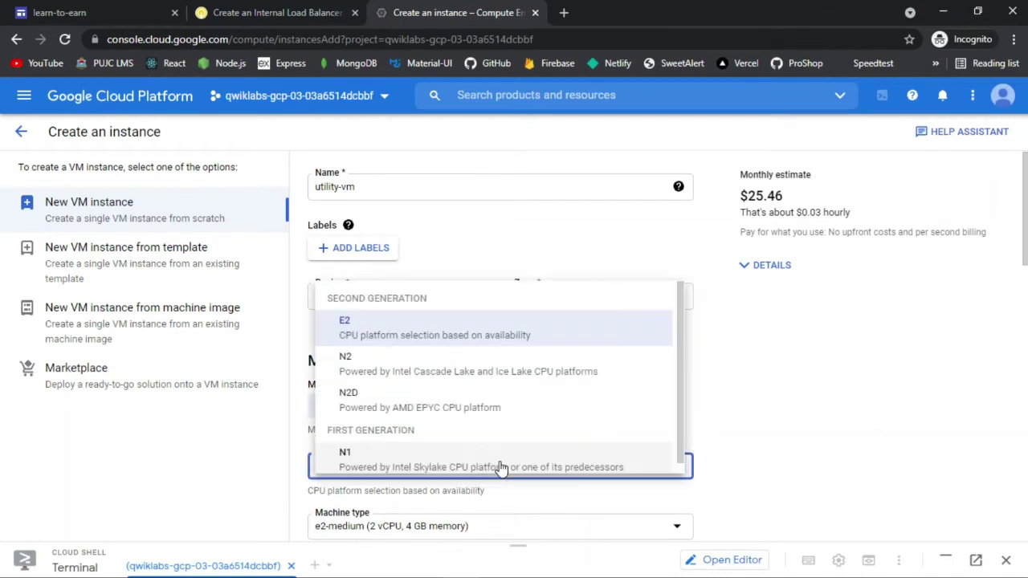
left_click(484, 461)
left_click(494, 524)
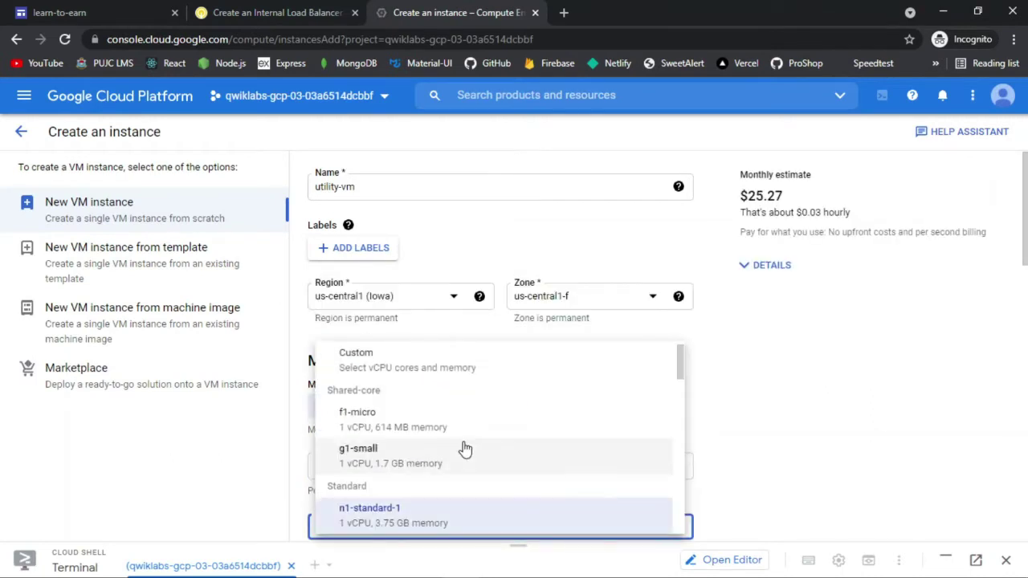
scroll(452, 429, "down", 10)
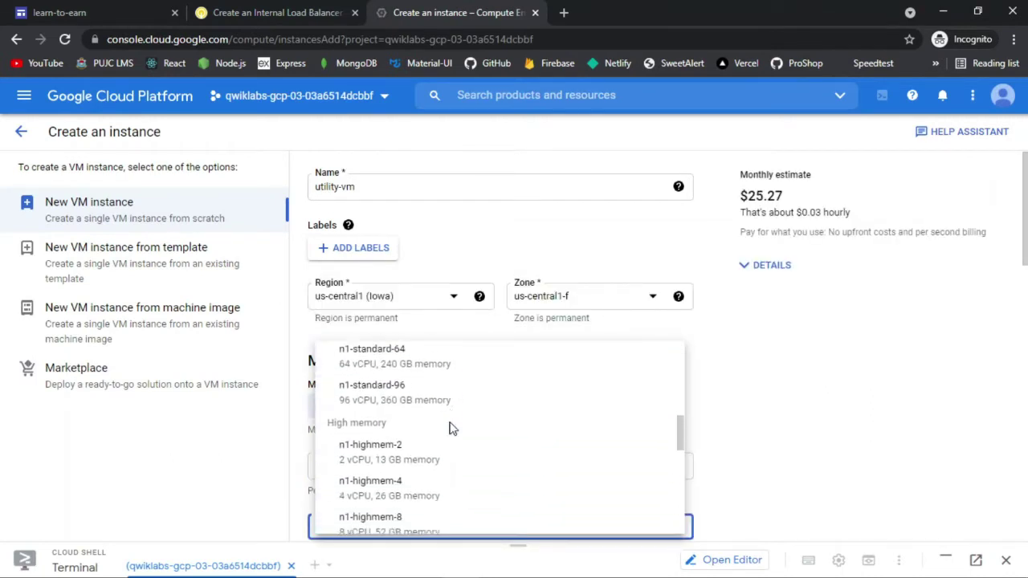
scroll(452, 429, "up", 10)
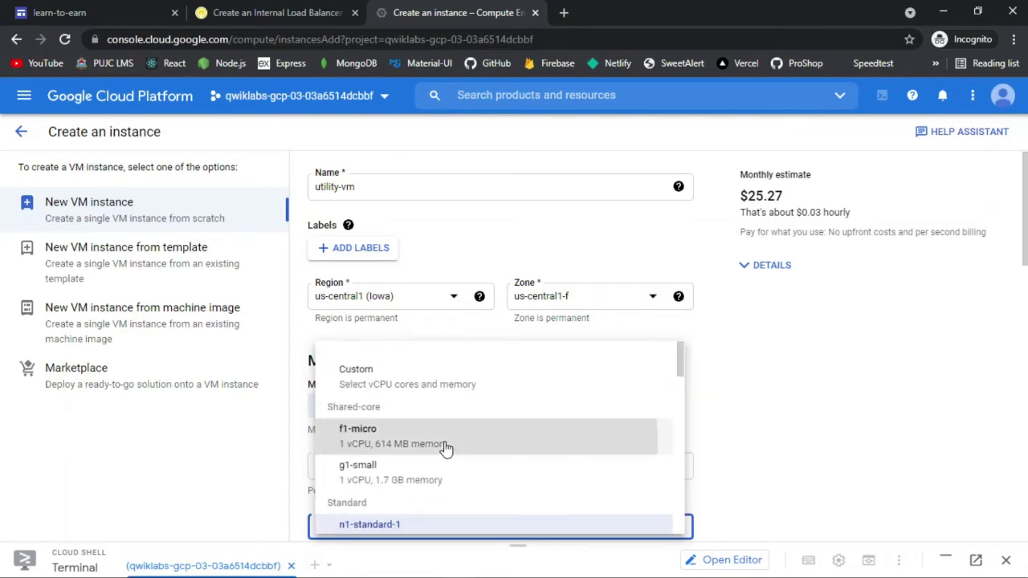
Step: Set the VM's machine type to f1-micro and check the lab instructions for the networking settings
left_click(444, 442)
left_click(291, 10)
scroll(486, 291, "down", 4)
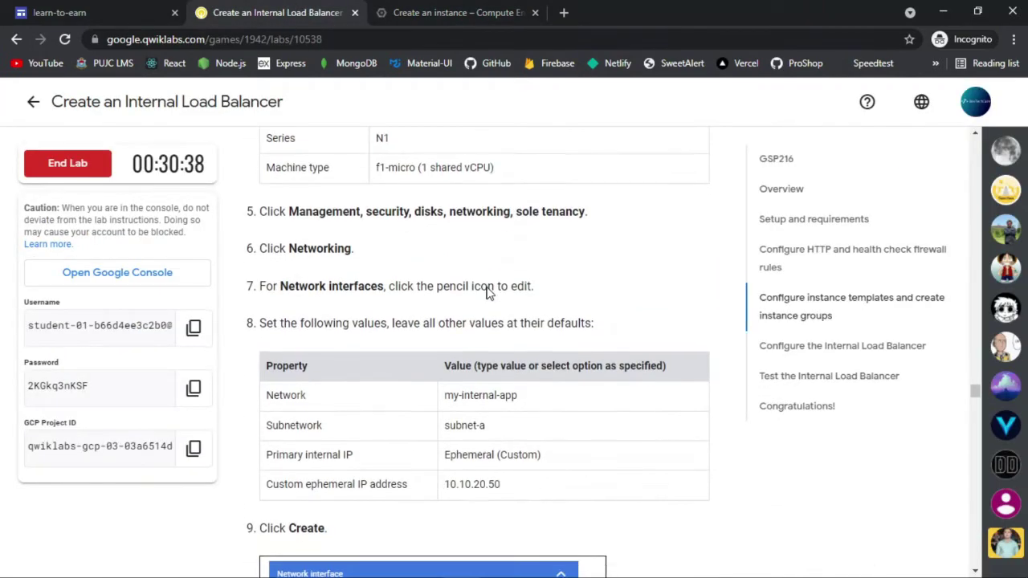
Step: Expand the new VM's networking options and open the default network interface for editing
left_click(458, 12)
scroll(495, 262, "down", 10)
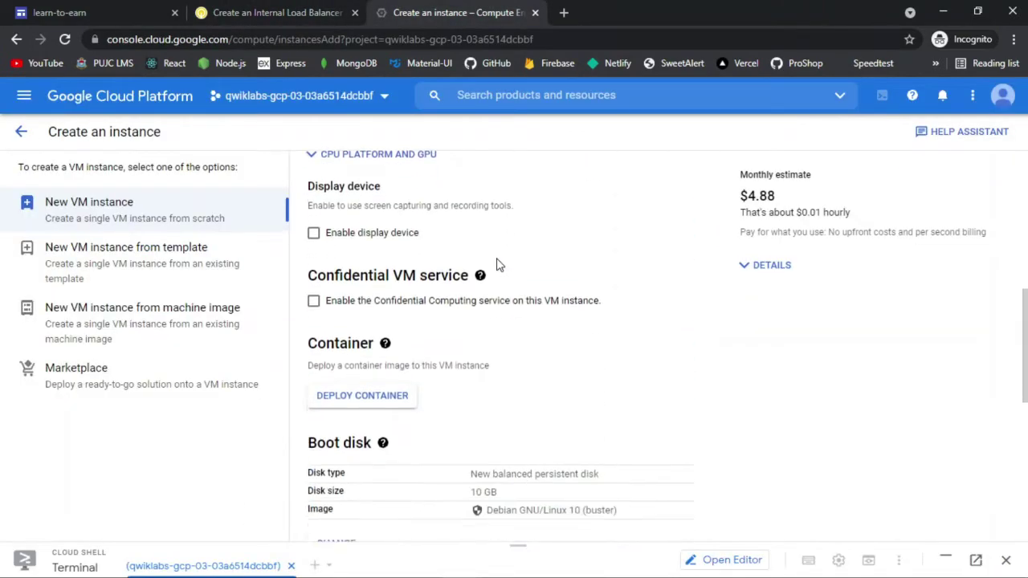
left_click(425, 430)
scroll(444, 421, "down", 3)
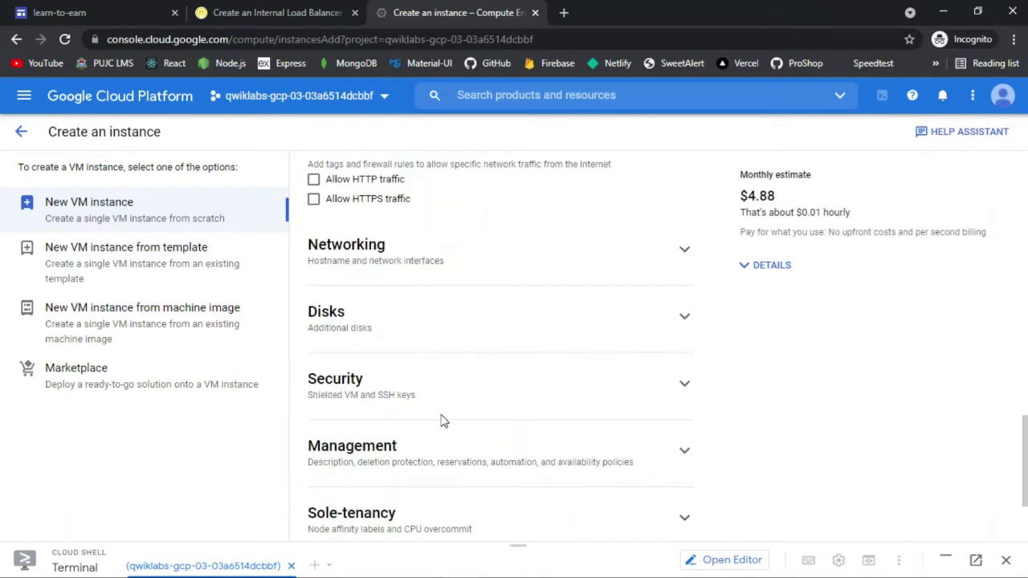
left_click(439, 259)
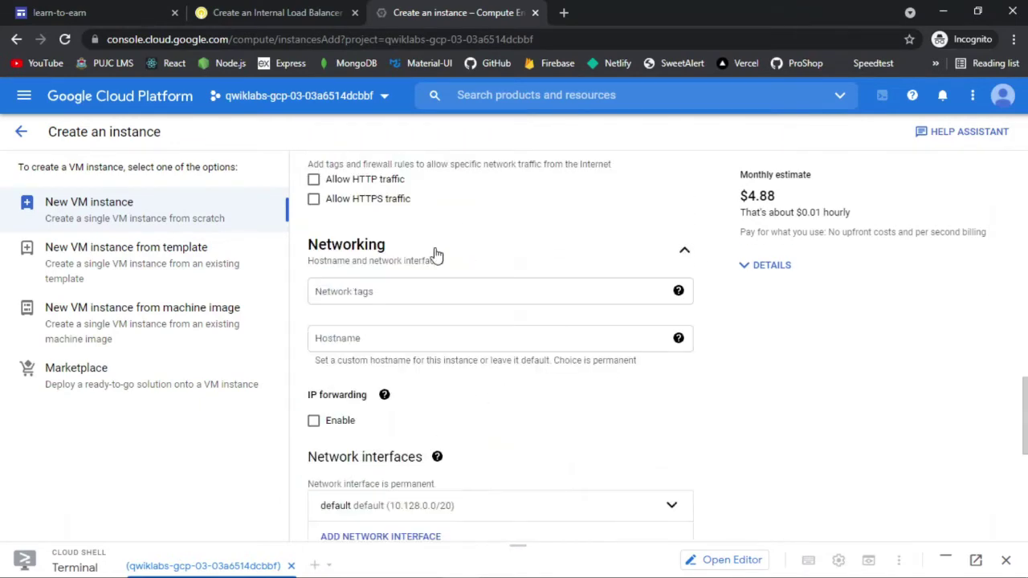
left_click(275, 12)
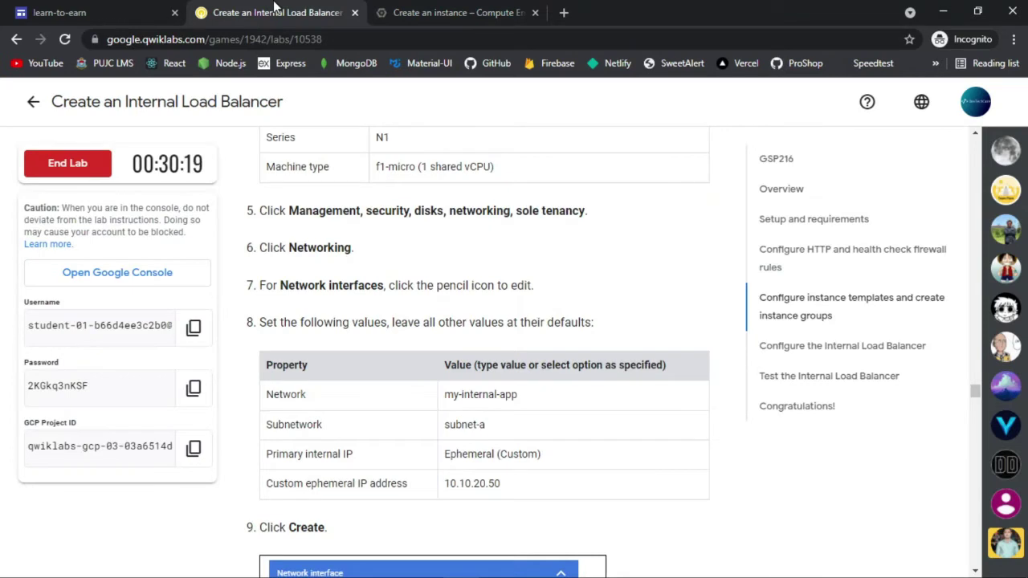
left_click(488, 13)
scroll(506, 278, "down", 3)
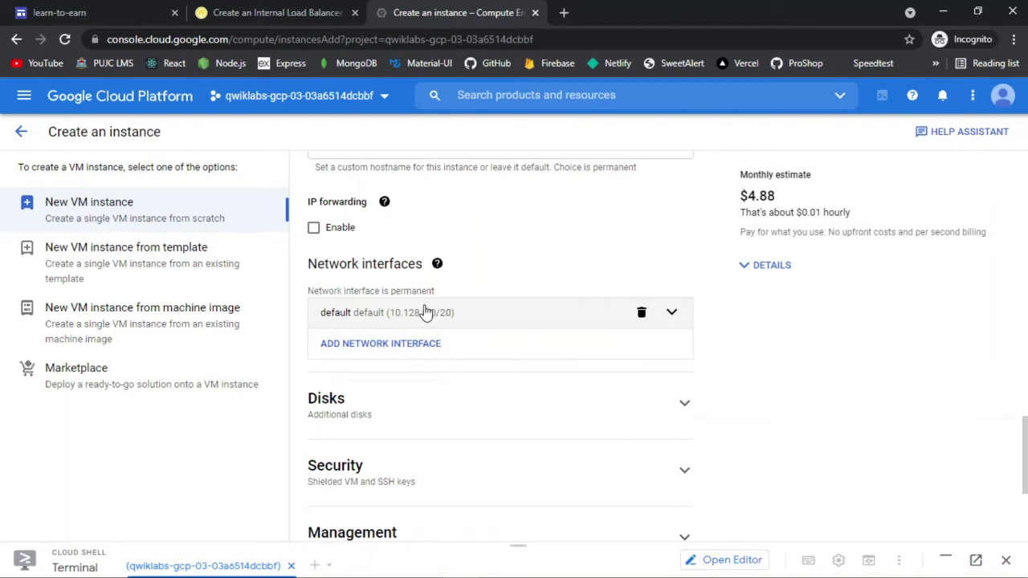
left_click(672, 313)
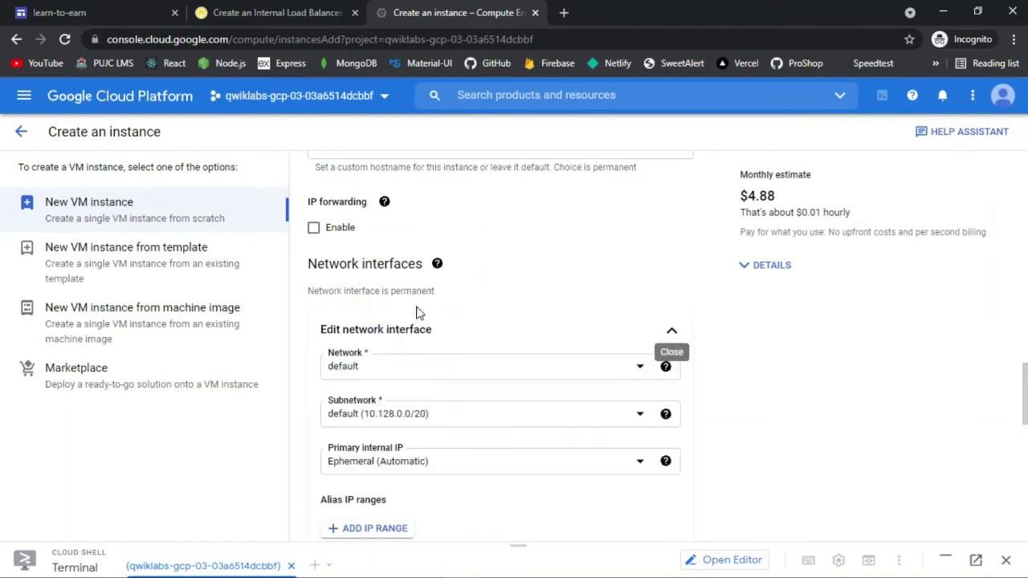
Step: Set the interface's network to my-internal-app, as specified in the lab instructions
left_click(311, 12)
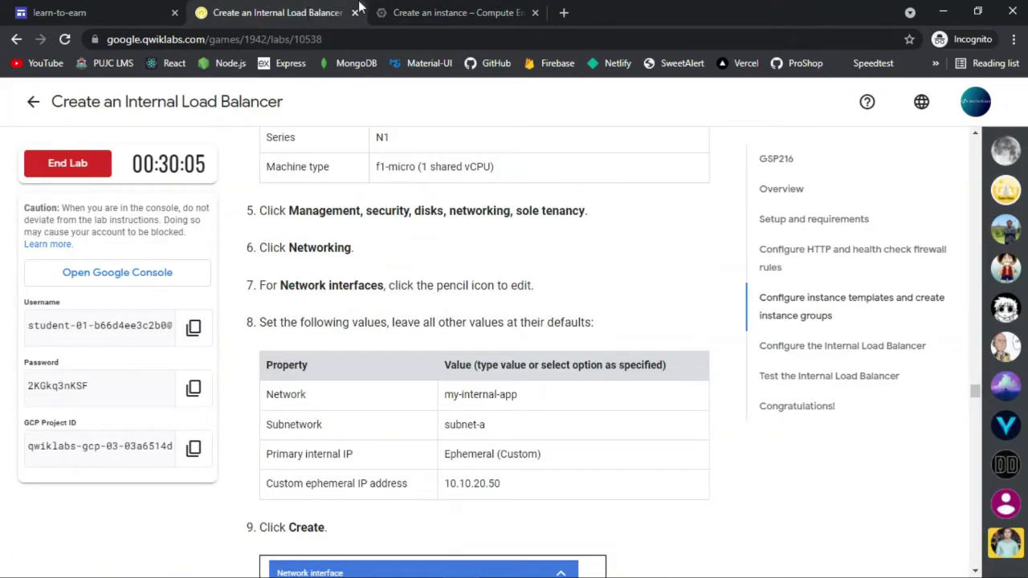
left_click(446, 12)
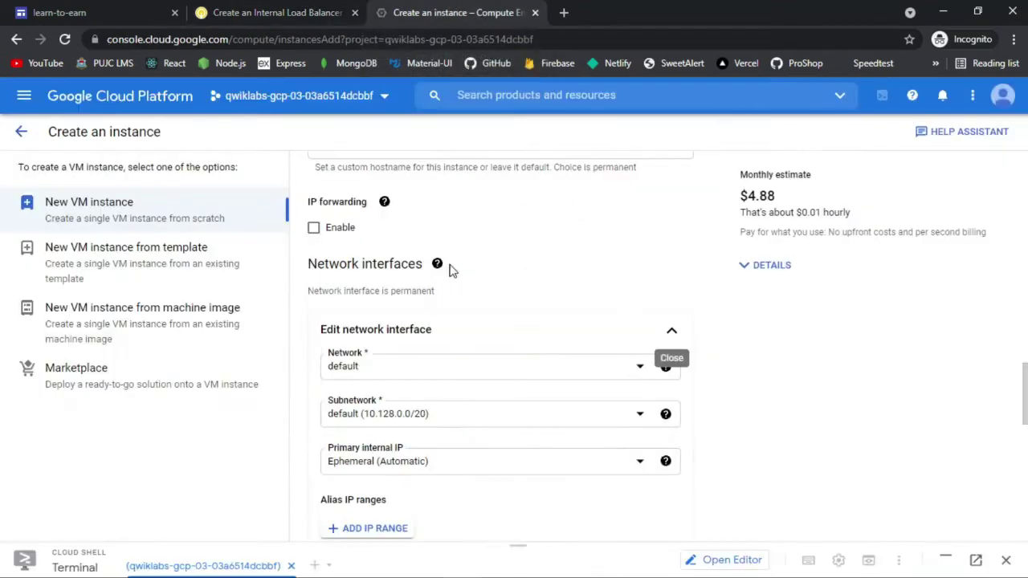
left_click(446, 375)
left_click(404, 443)
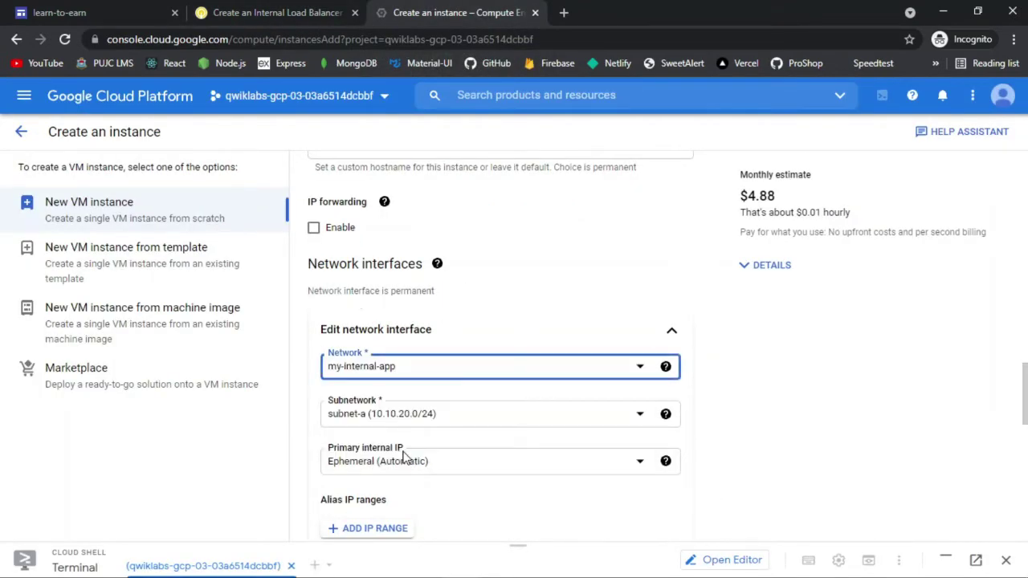
Step: Set the interface's primary internal IP to Ephemeral (Custom) and keep subnet-a as the subnetwork
left_click(285, 10)
left_click(432, 10)
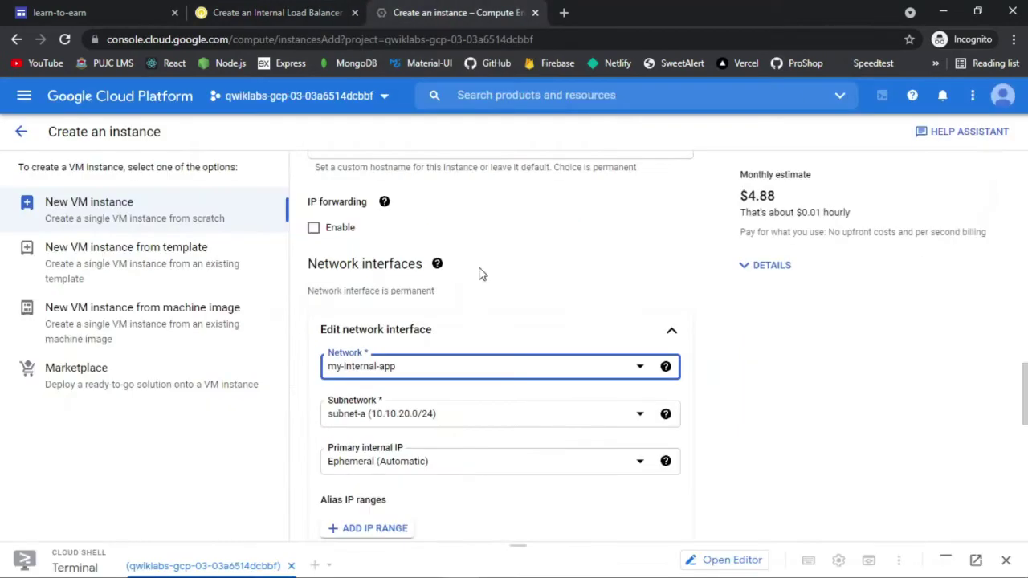
left_click(486, 467)
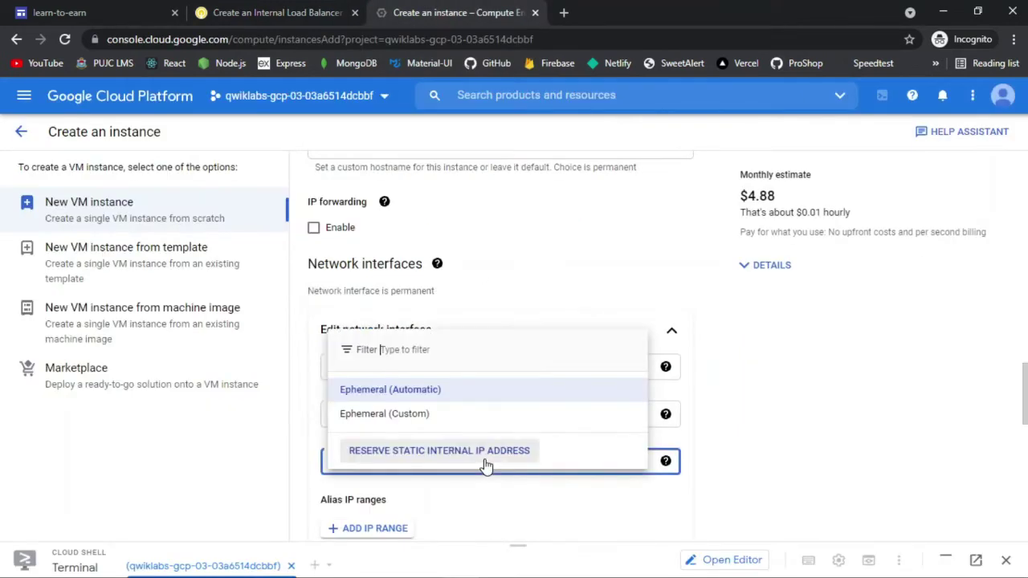
left_click(473, 415)
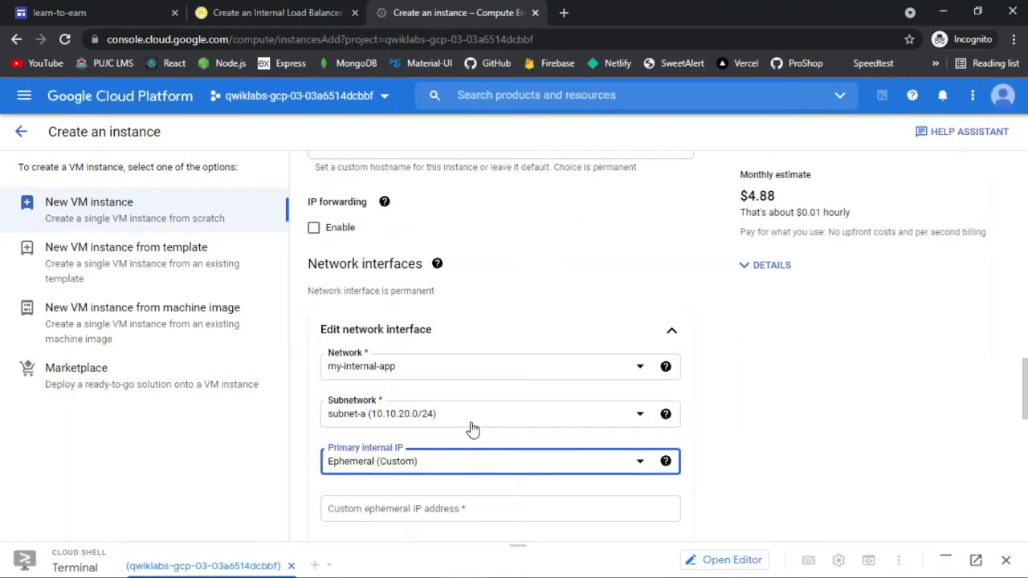
left_click(471, 415)
left_click(448, 473)
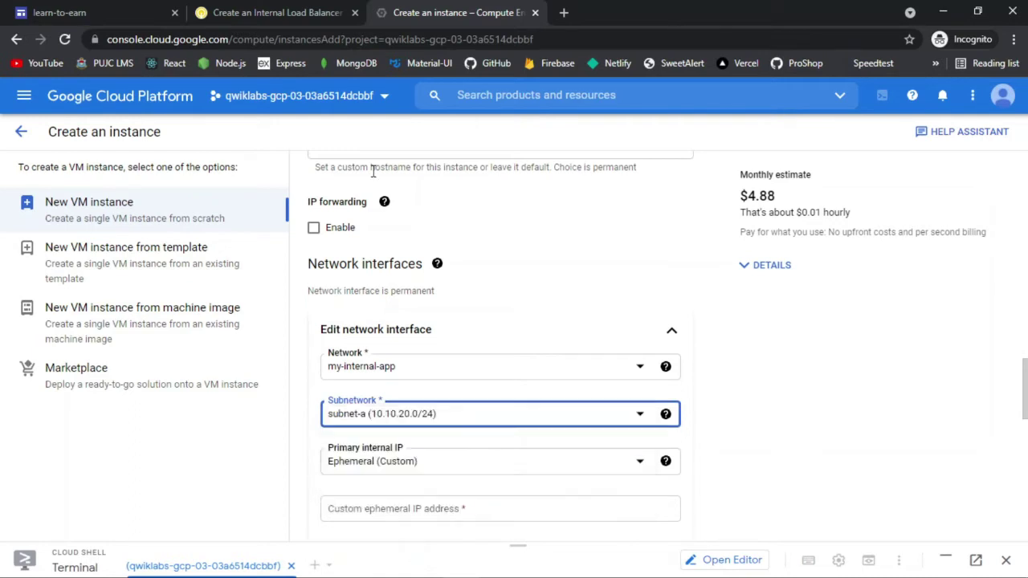
Step: Copy the address 10.10.20.50 from the lab instructions and enter it as the custom ephemeral IP address
left_click(277, 12)
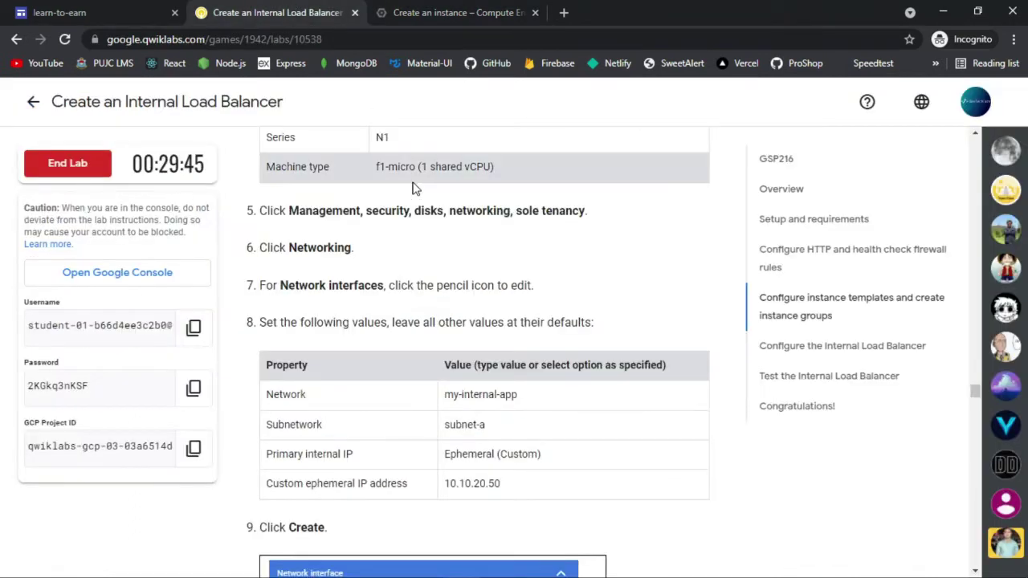
scroll(413, 188, "down", 2)
double_click(476, 320)
key("ctrl+c")
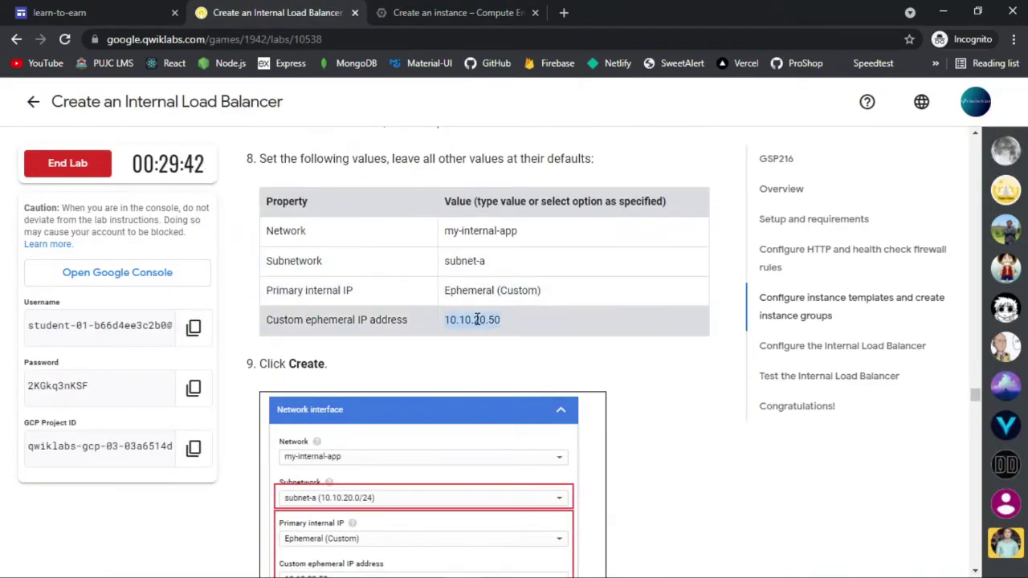
left_click(457, 10)
scroll(471, 356, "down", 2)
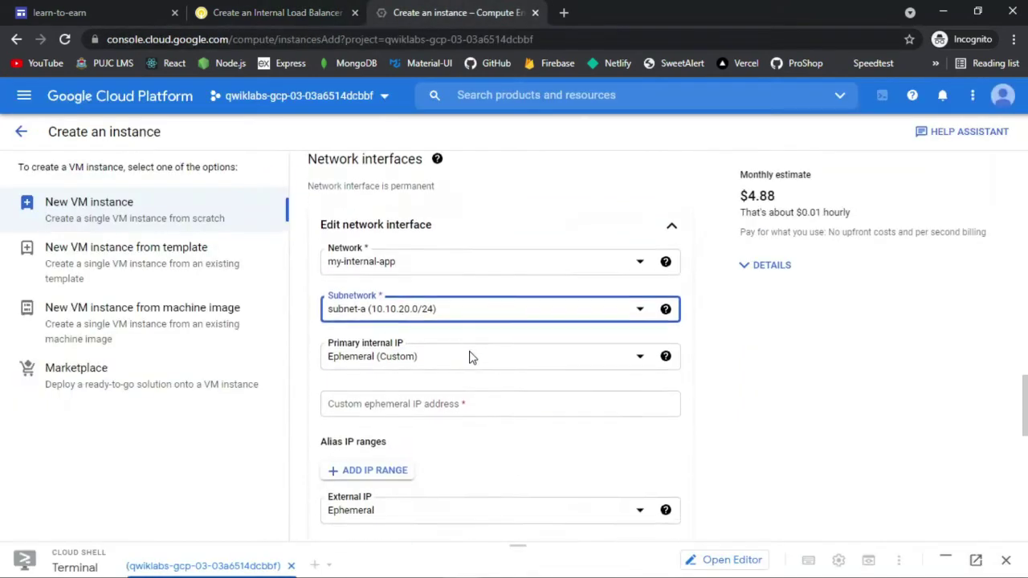
left_click(456, 401)
key("ctrl+v")
Step: Compare the remaining network interface settings with the lab's reference image and create the utility-vm instance
left_click(306, 12)
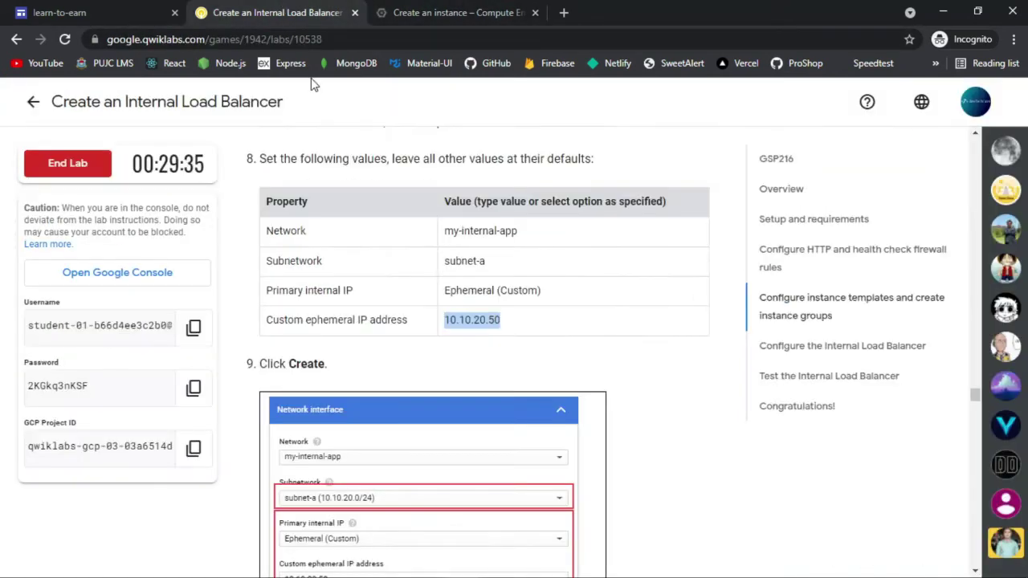
scroll(418, 222, "down", 3)
left_click(454, 12)
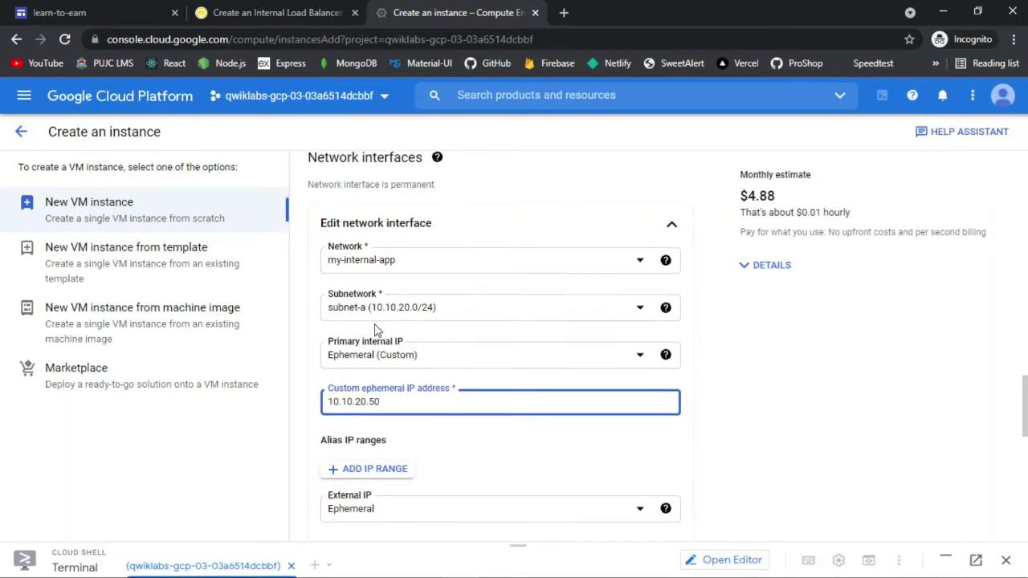
scroll(375, 330, "down", 5)
scroll(375, 331, "up", 4)
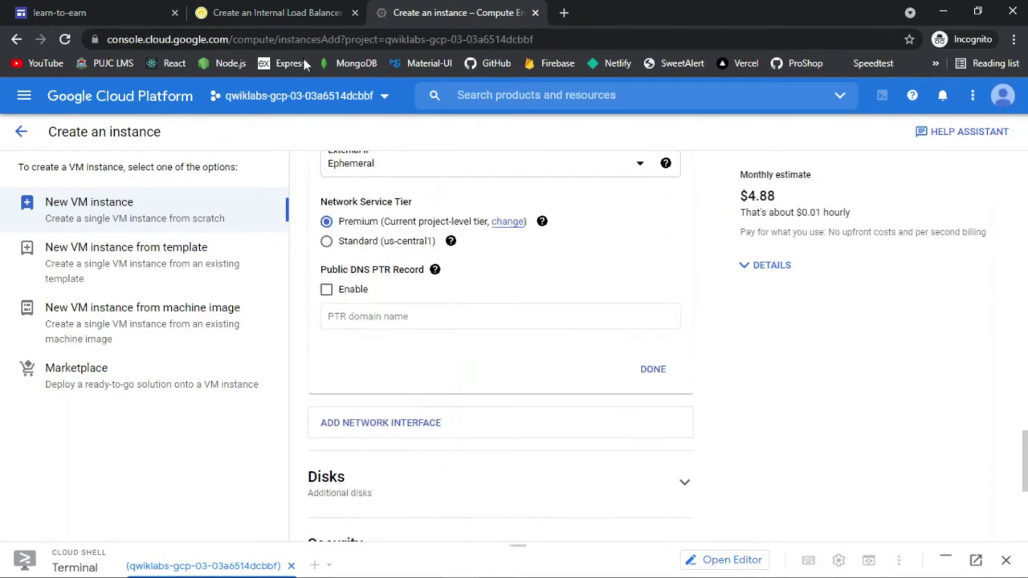
left_click(283, 8)
scroll(391, 200, "up", 2)
scroll(391, 201, "down", 6)
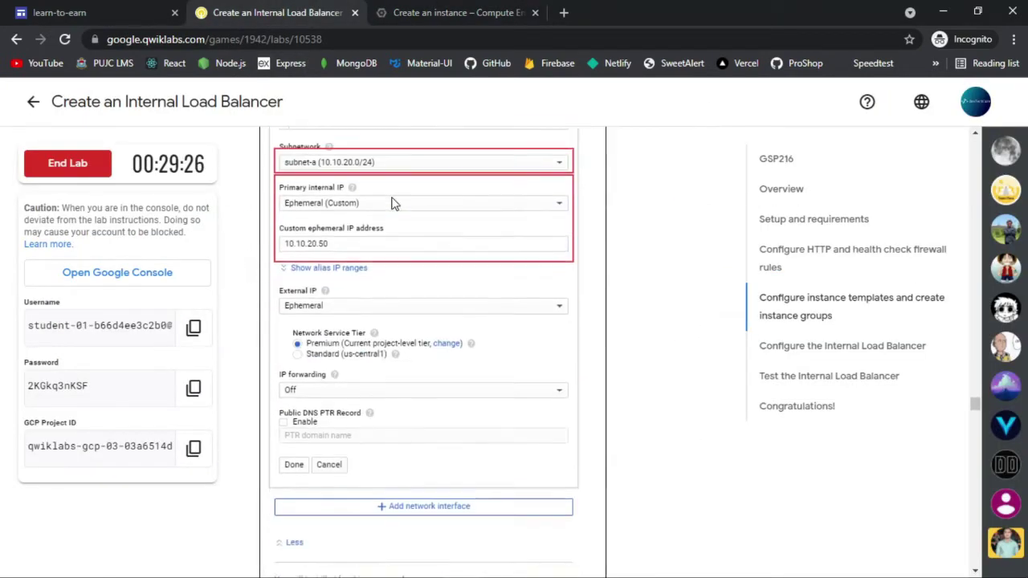
left_click(432, 8)
scroll(404, 323, "down", 4)
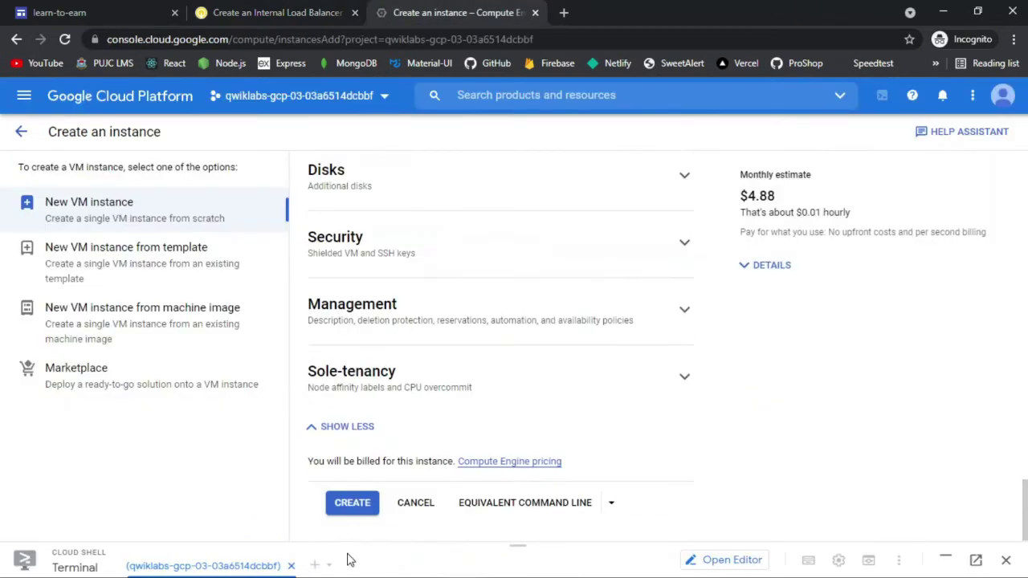
left_click(350, 506)
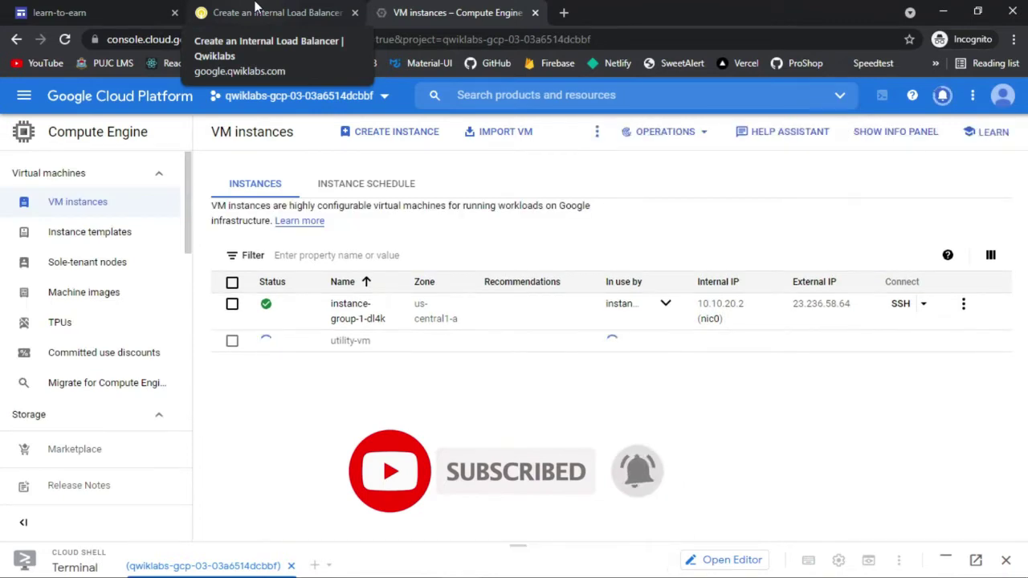
left_click(354, 191)
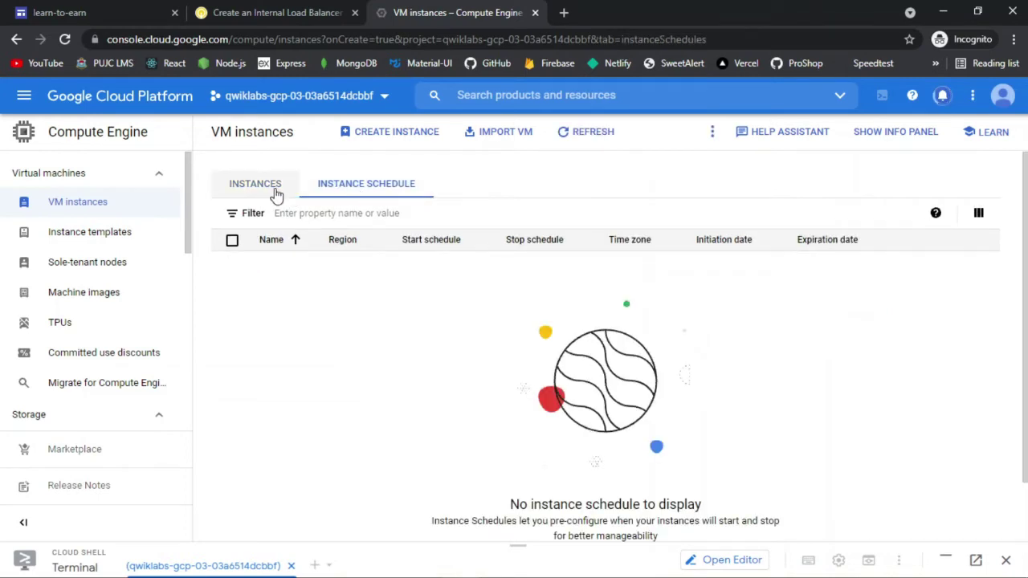
left_click(275, 193)
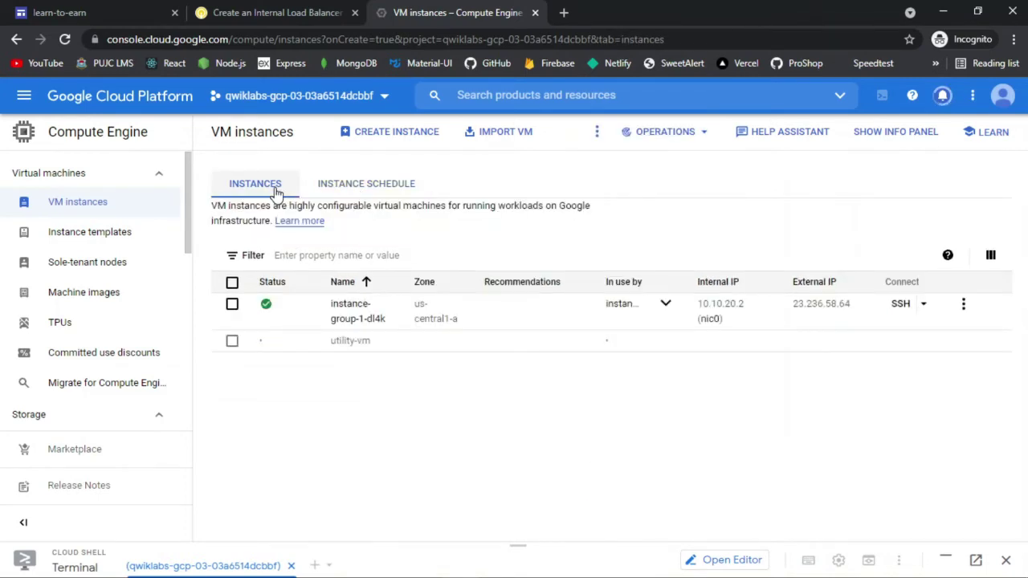
key("ctrl+shift+Tab")
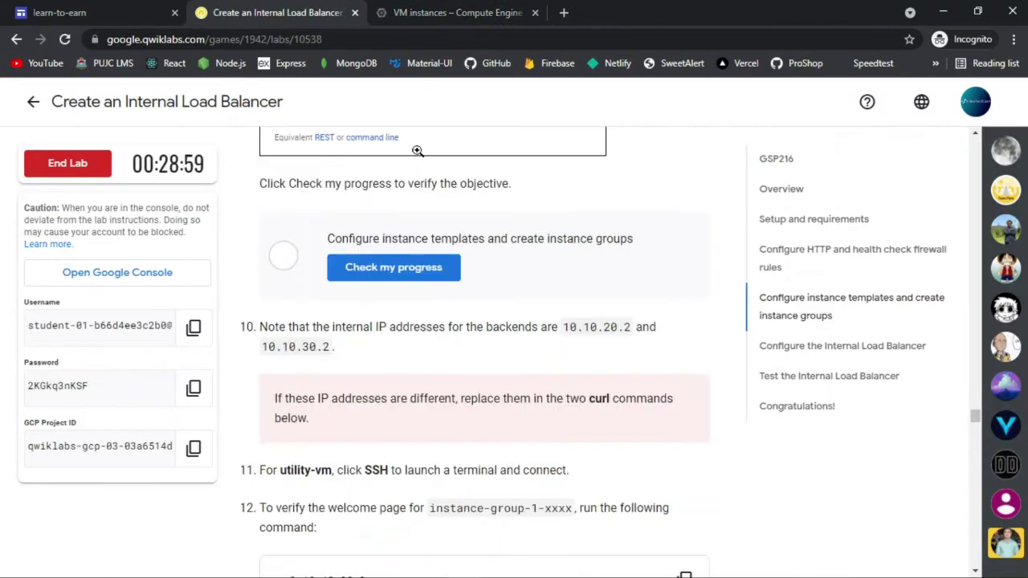
left_click(434, 10)
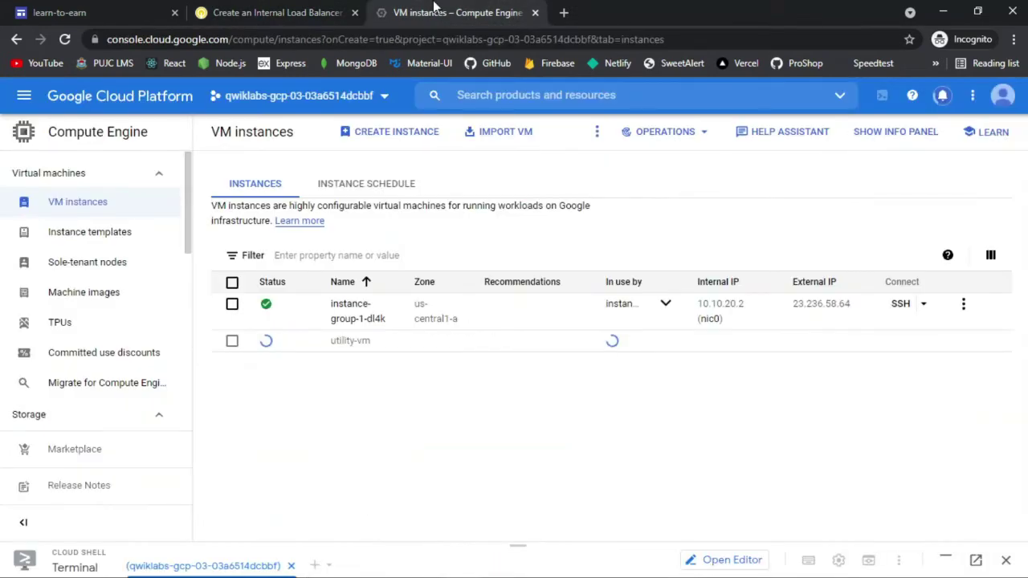
scroll(138, 364, "down", 3)
scroll(139, 364, "down", 2)
scroll(138, 364, "up", 5)
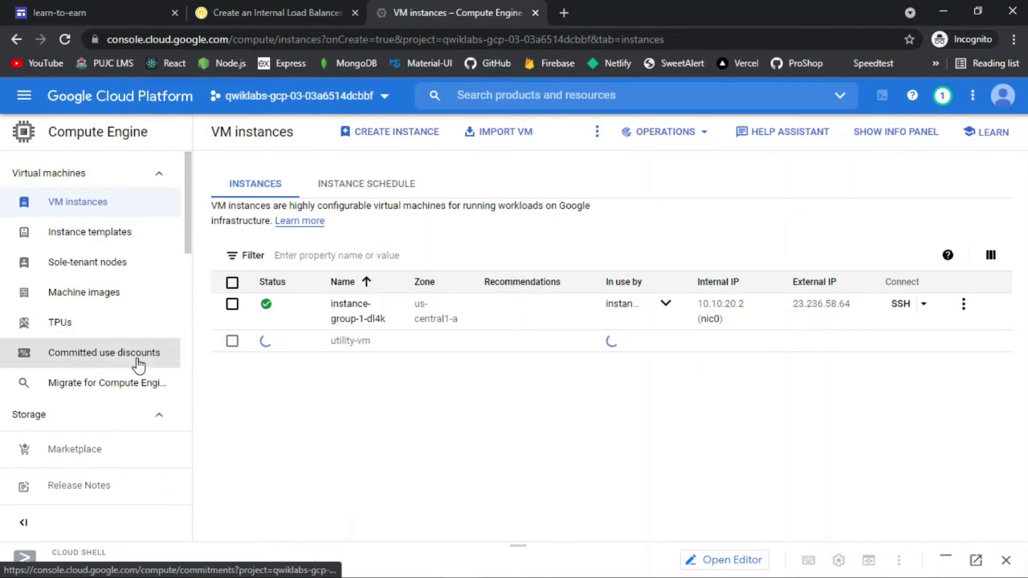
scroll(138, 364, "down", 4)
Step: Check the lab progress for configuring instance templates and instance groups, and copy the curl 10.10.20.2 command
key("ctrl+shift+Tab")
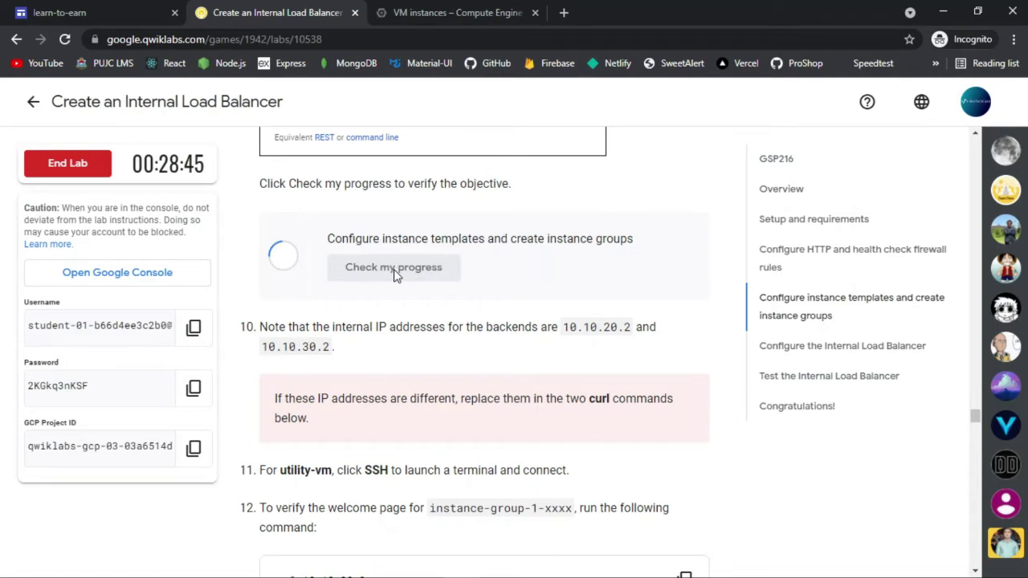
scroll(558, 268, "down", 1)
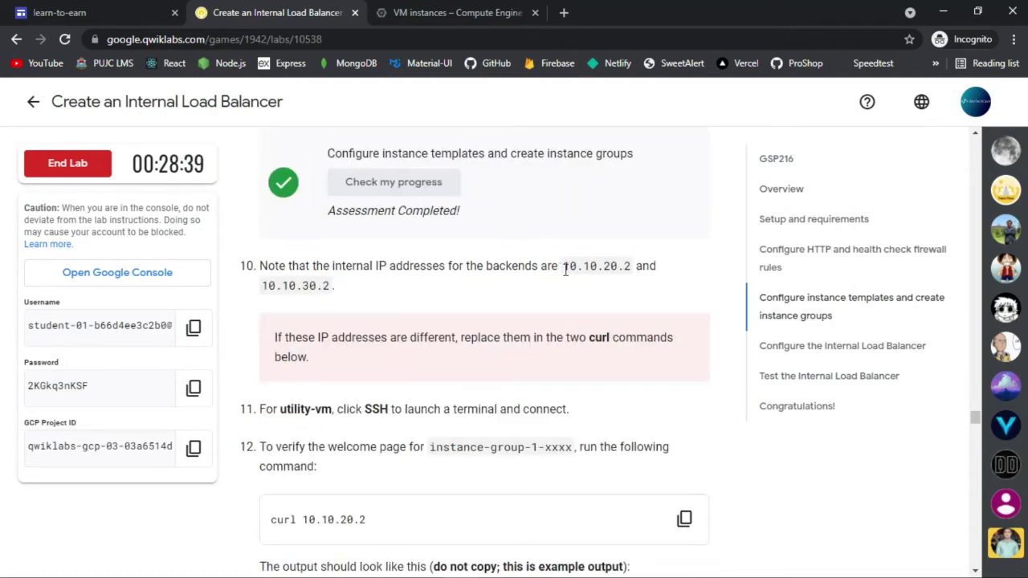
scroll(566, 270, "down", 2)
left_click(683, 354)
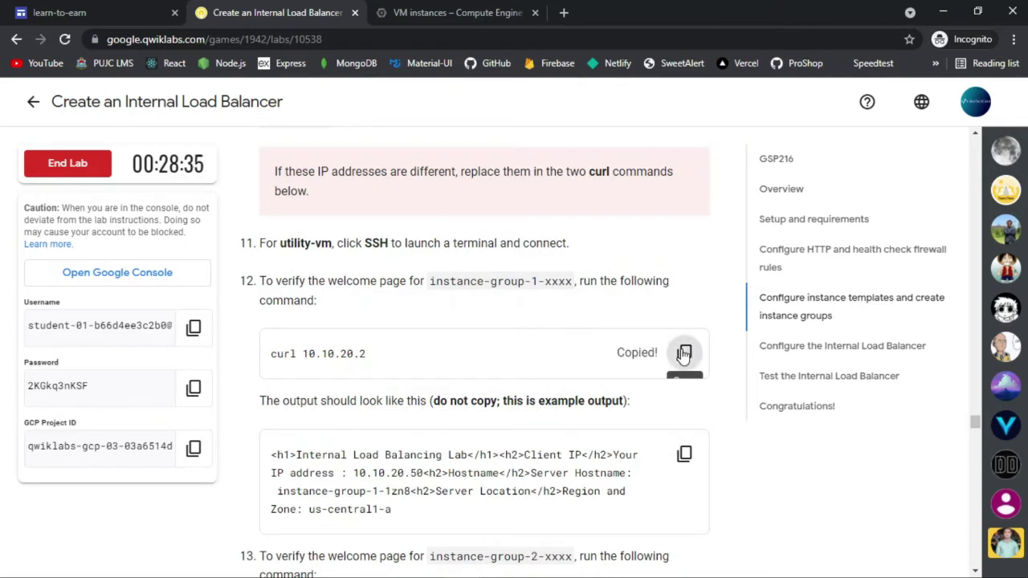
Step: Open an SSH connection to the utility-vm instance from the VM instances list and confirm connecting
left_click(454, 12)
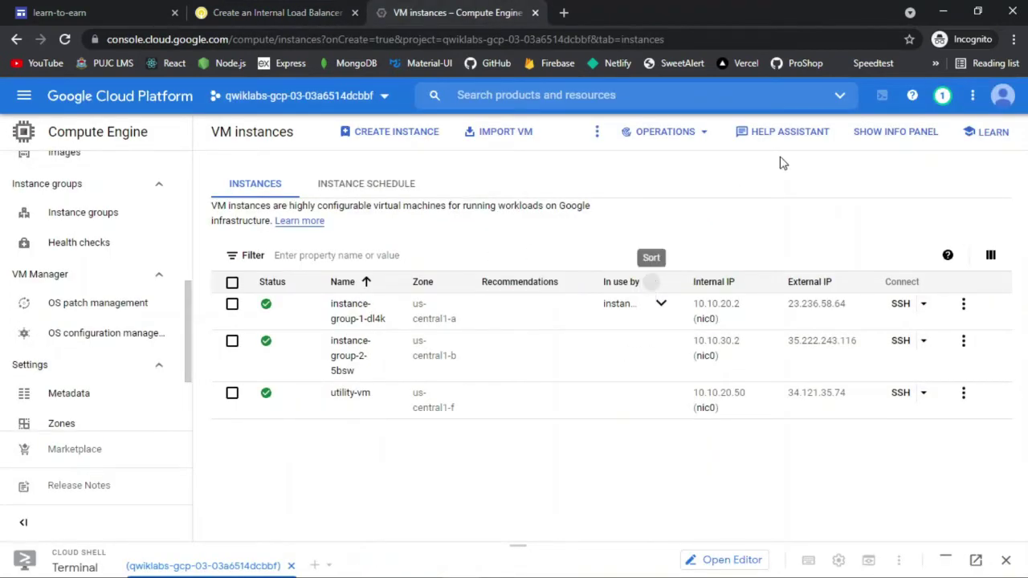
left_click(298, 12)
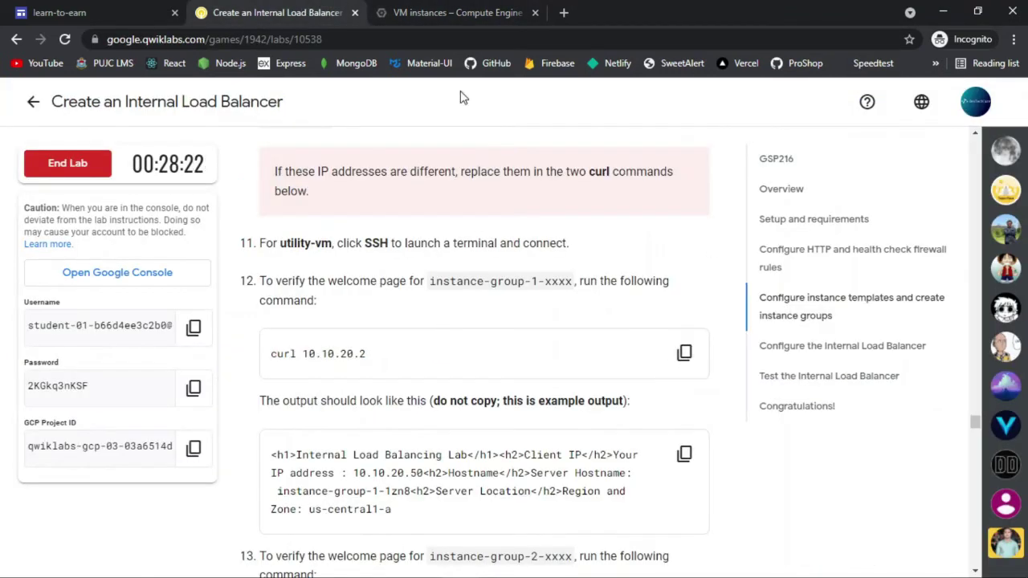
left_click(501, 6)
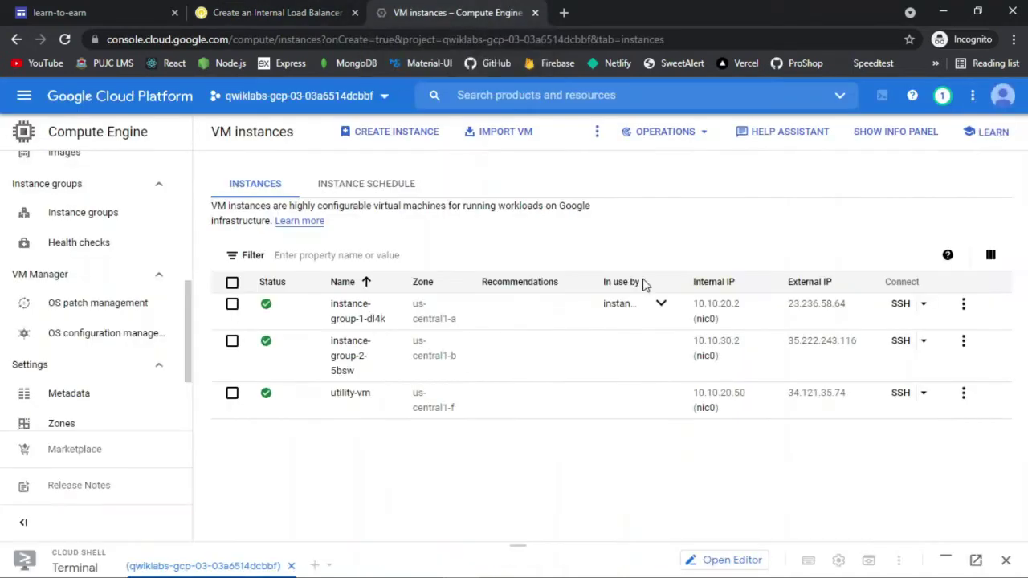
left_click(900, 394)
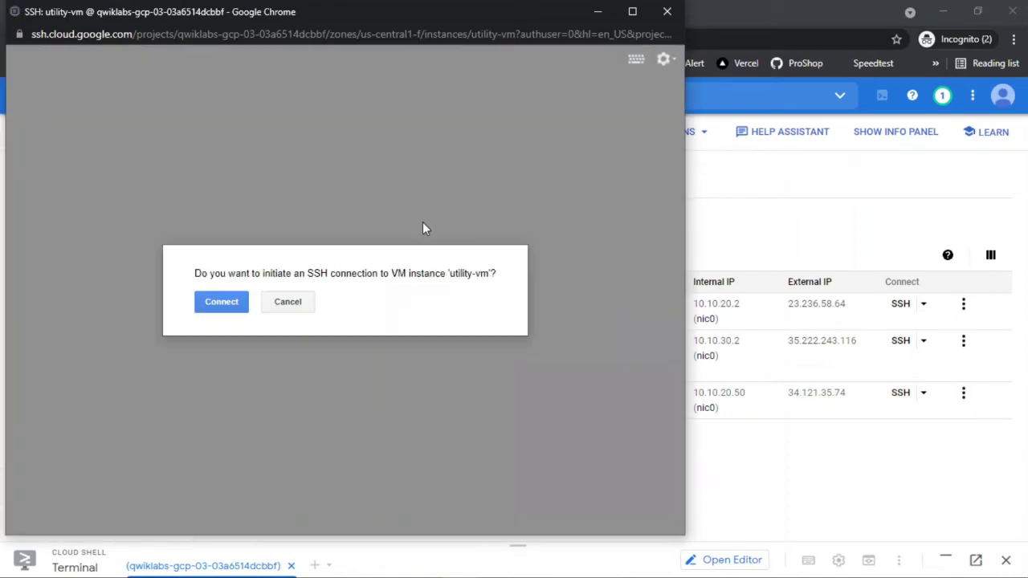
left_click(218, 302)
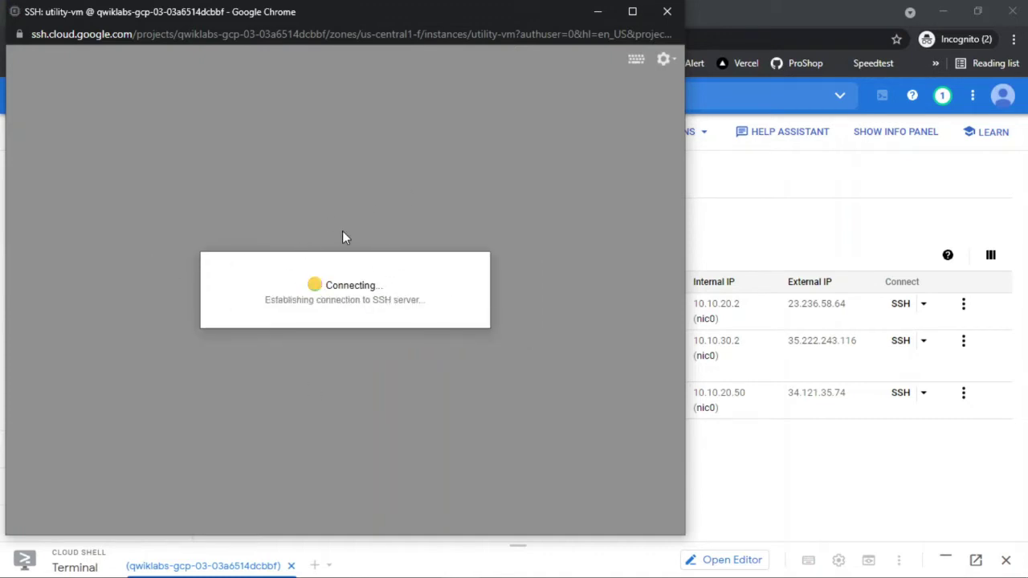
Step: Copy the command curl 10.10.20.2 from the lab instructions and run it in the utility-vm SSH terminal
key("alt+Tab")
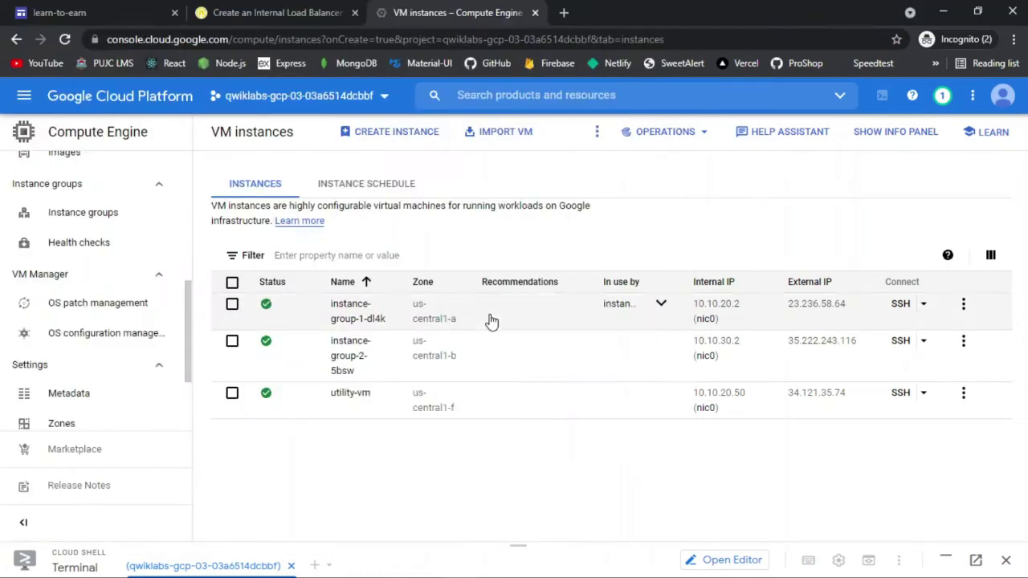
key("ctrl+shift+Tab")
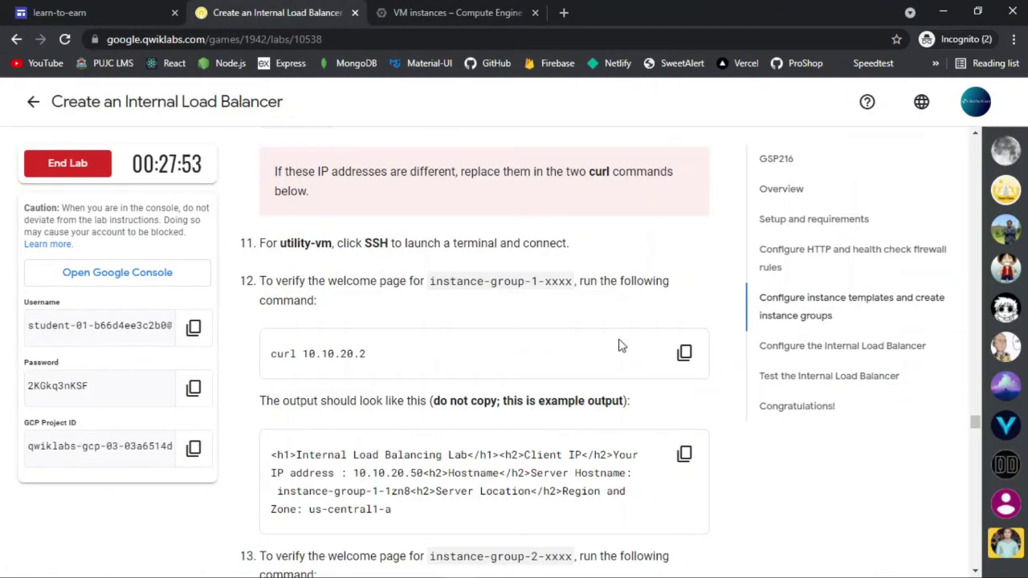
left_click(684, 354)
key("alt+Tab")
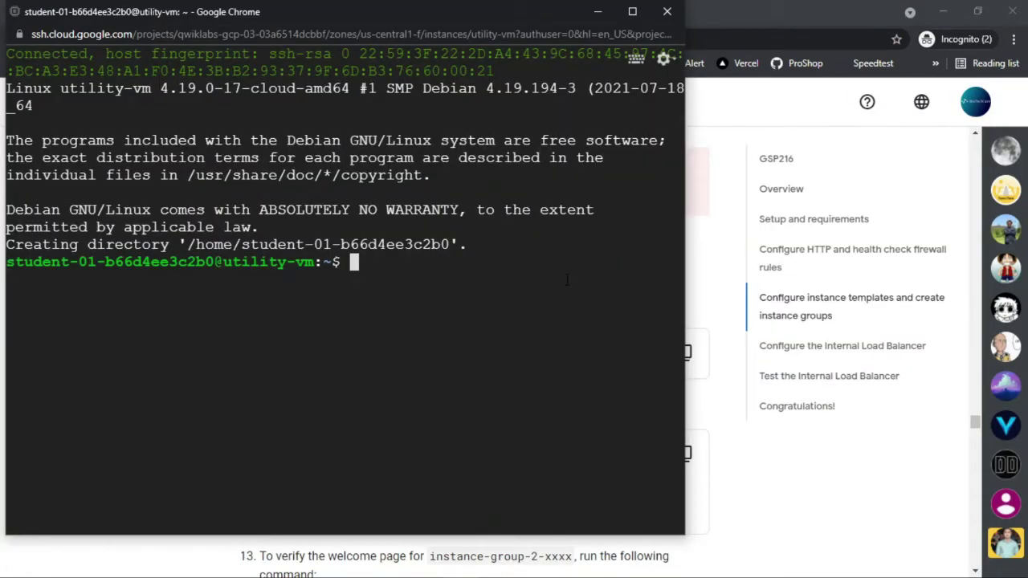
key("ctrl+v")
key("Return")
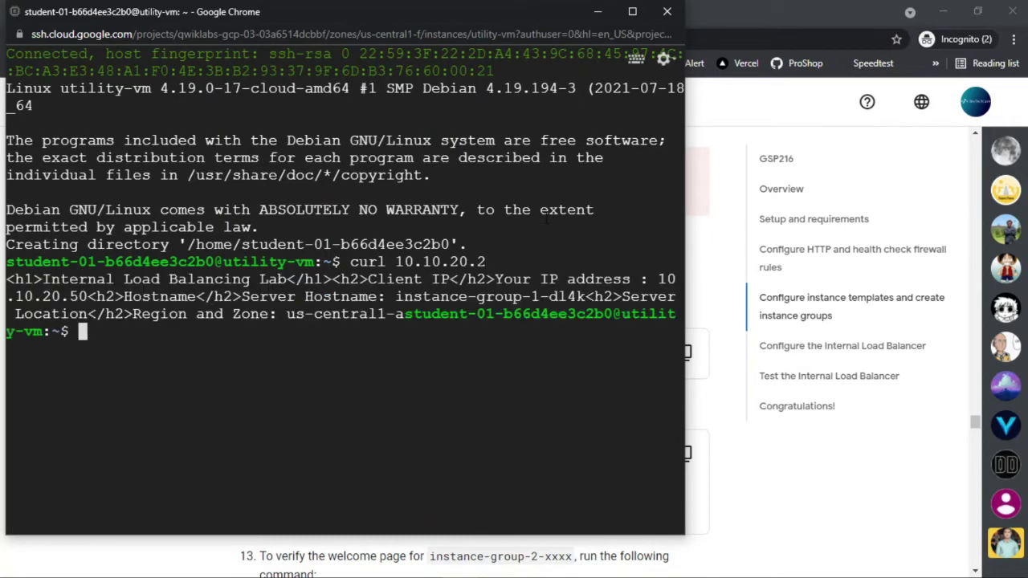
Step: Copy the command curl 10.10.30.2 from the lab instructions and run it in the utility-vm SSH terminal
key("alt+Tab")
scroll(624, 278, "down", 4)
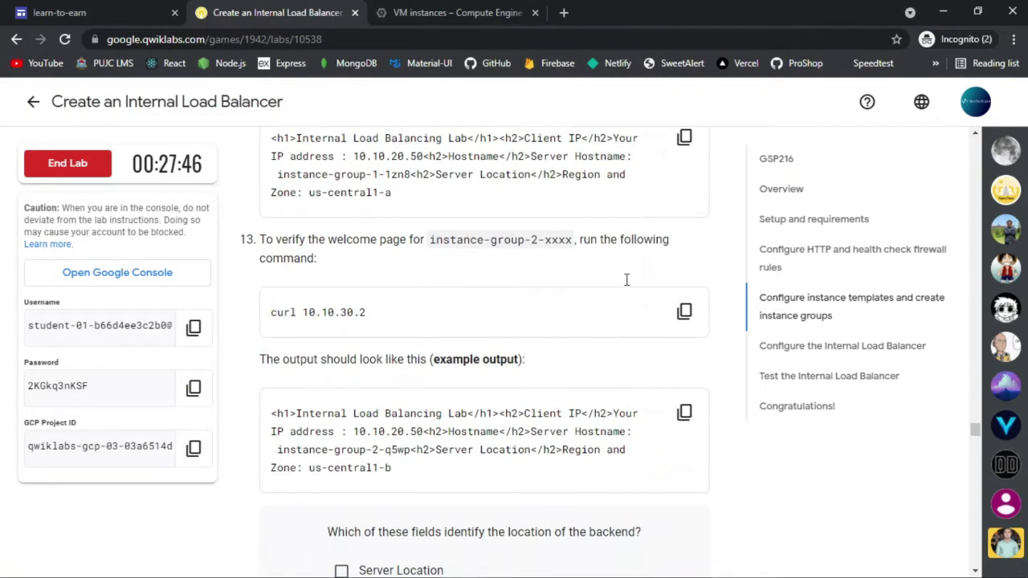
left_click(685, 313)
key("alt+Tab")
key("ctrl+v")
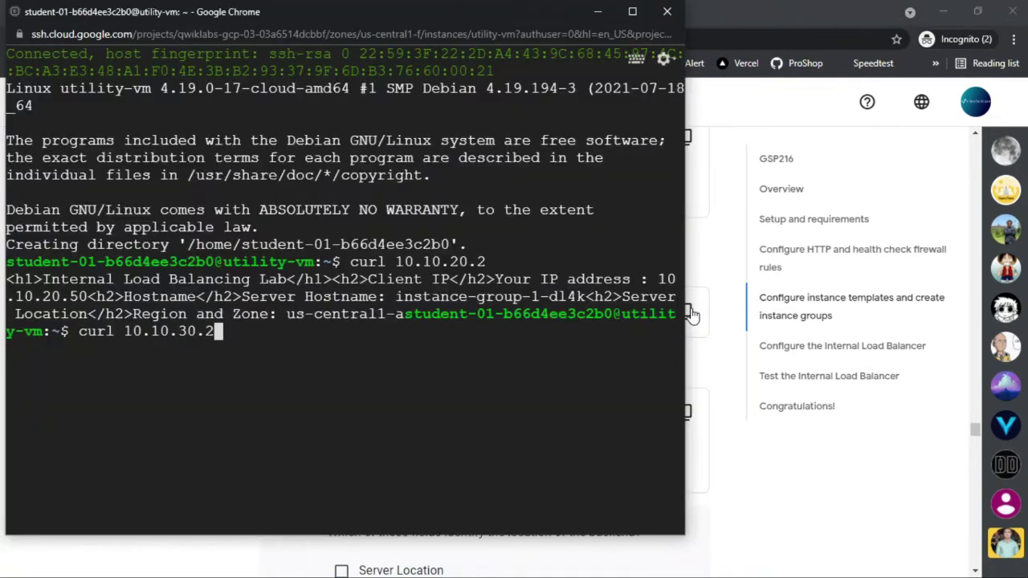
key("Return")
Step: Copy the exit command from the lab instructions and run it to close the utility-vm SSH session
key("alt+Tab")
scroll(469, 314, "down", 6)
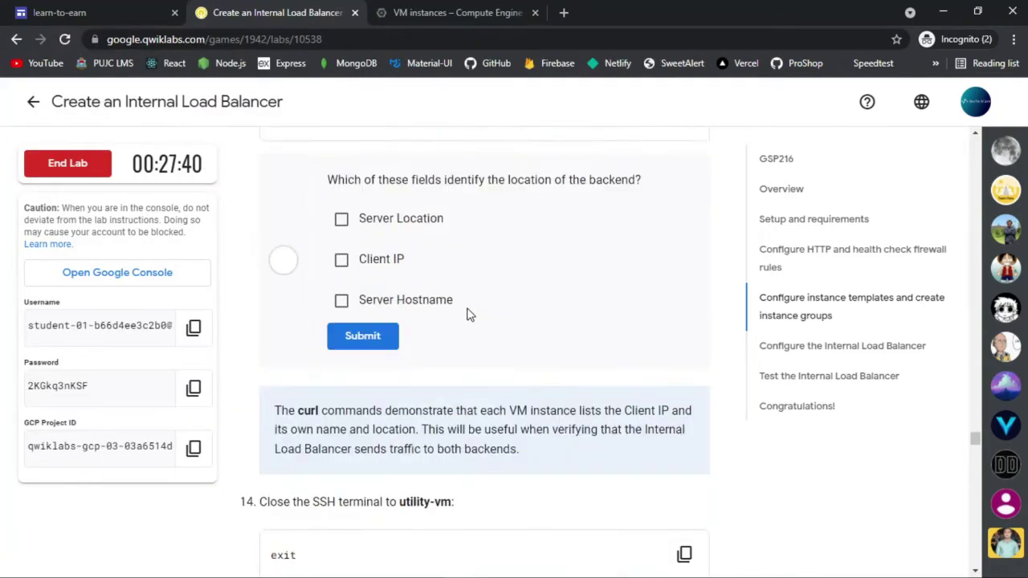
left_click(685, 358)
key("alt+Tab")
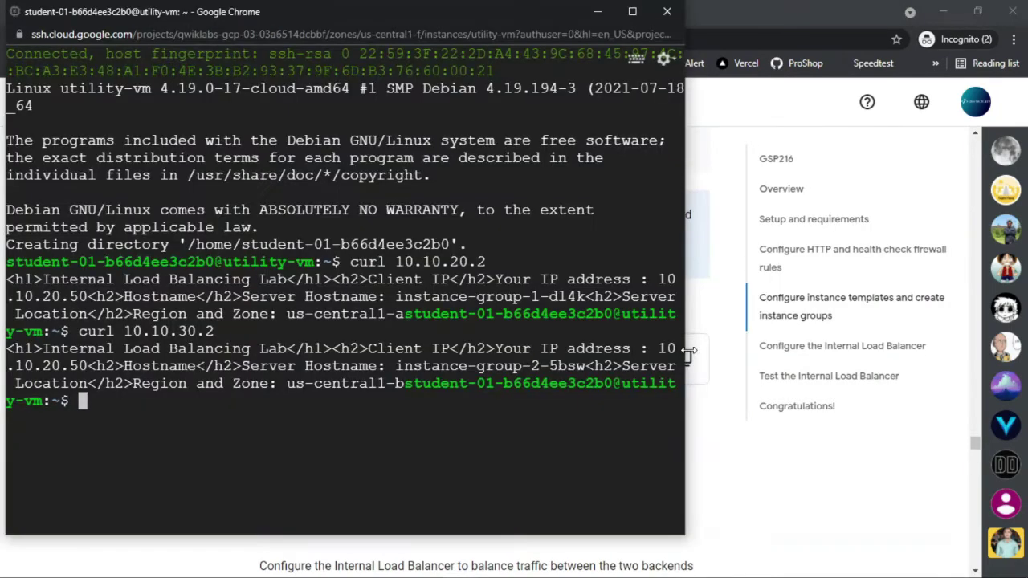
key("ctrl+v")
key("Return")
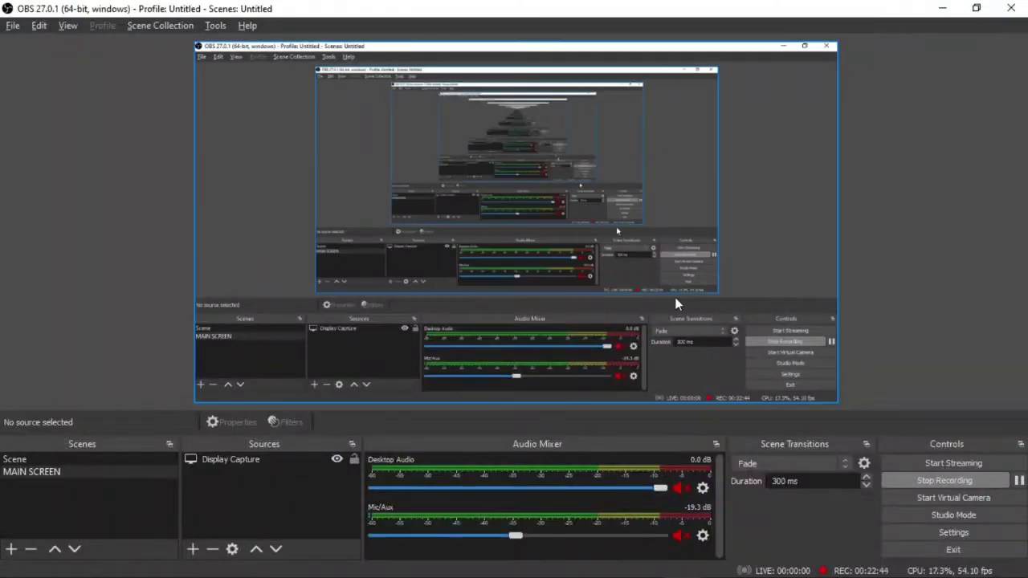
key("alt+Tab")
Step: Read the lab's section on starting the internal load balancer configuration and open the Load balancing page of Network services in the console
scroll(549, 232, "down", 4)
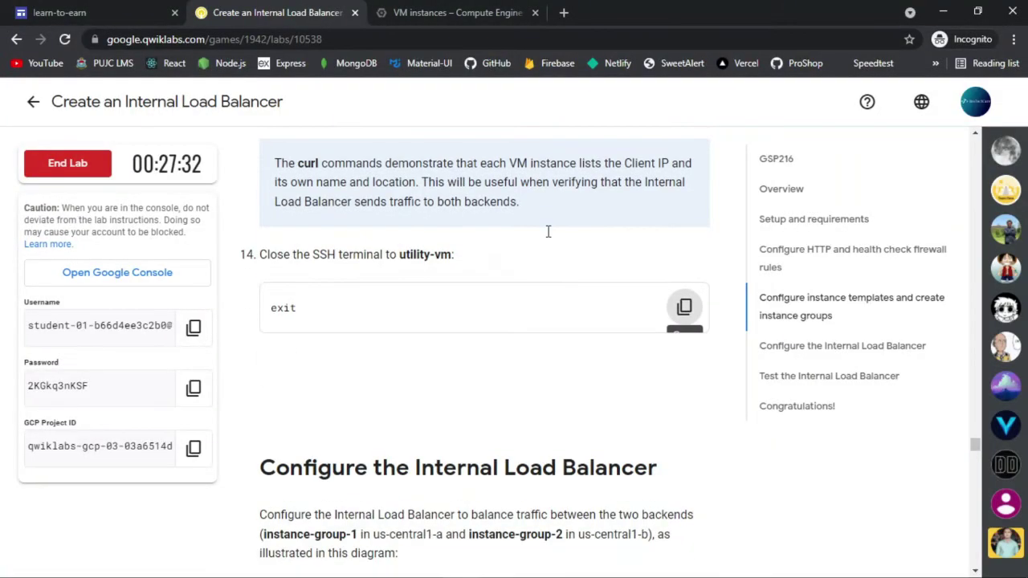
scroll(549, 233, "down", 5)
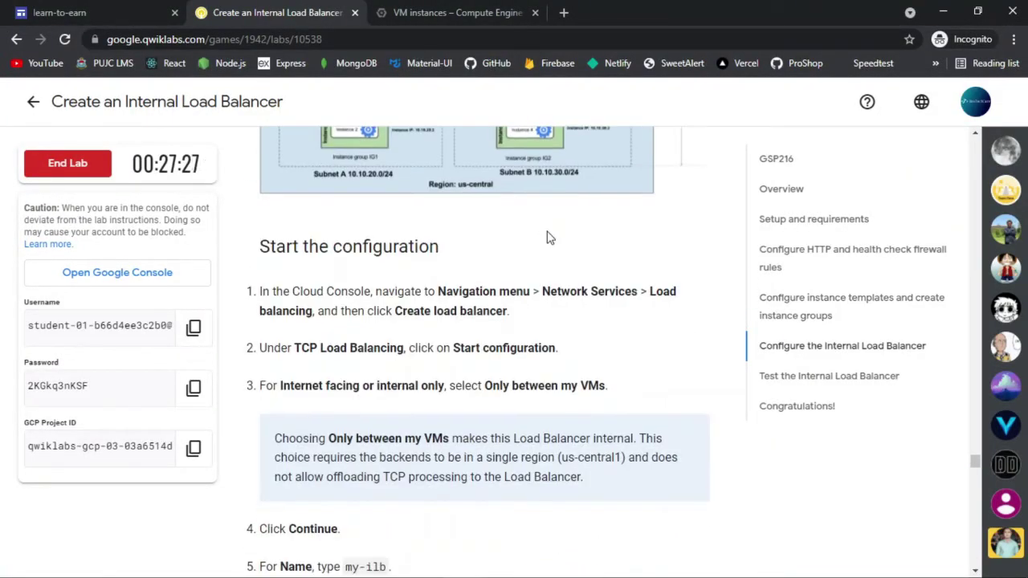
scroll(547, 233, "up", 4)
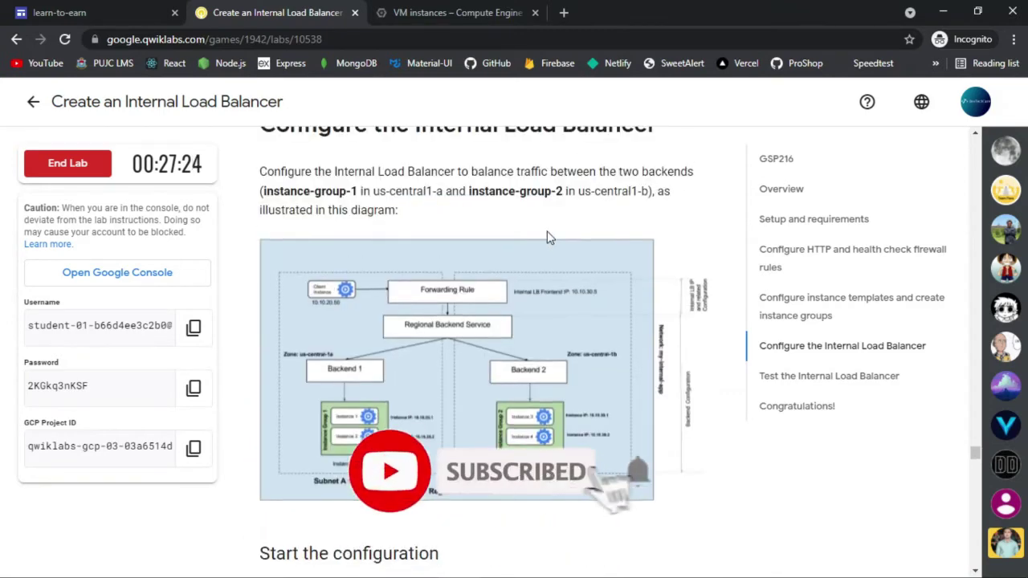
scroll(547, 233, "down", 2)
scroll(547, 232, "down", 2)
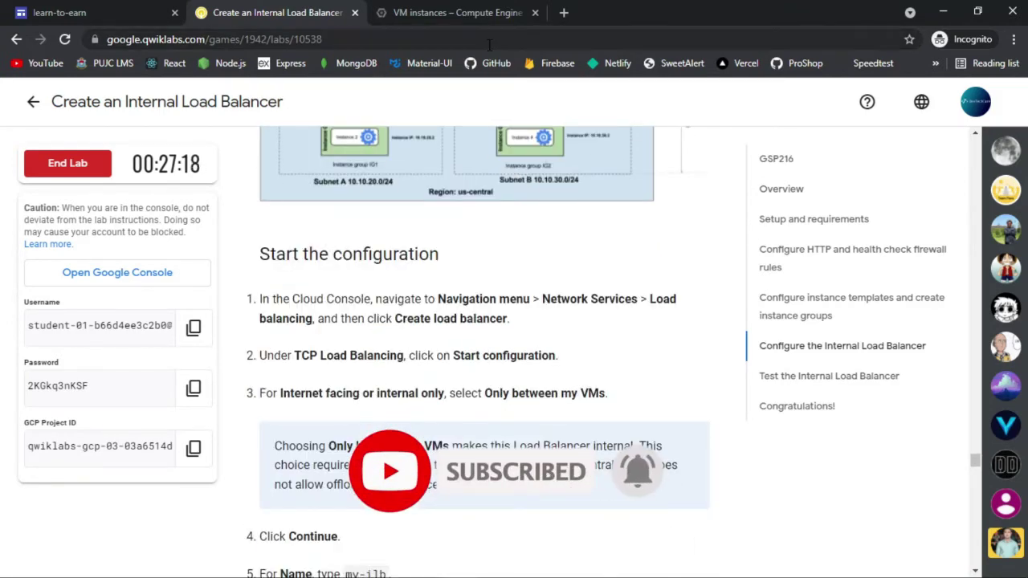
left_click(395, 21)
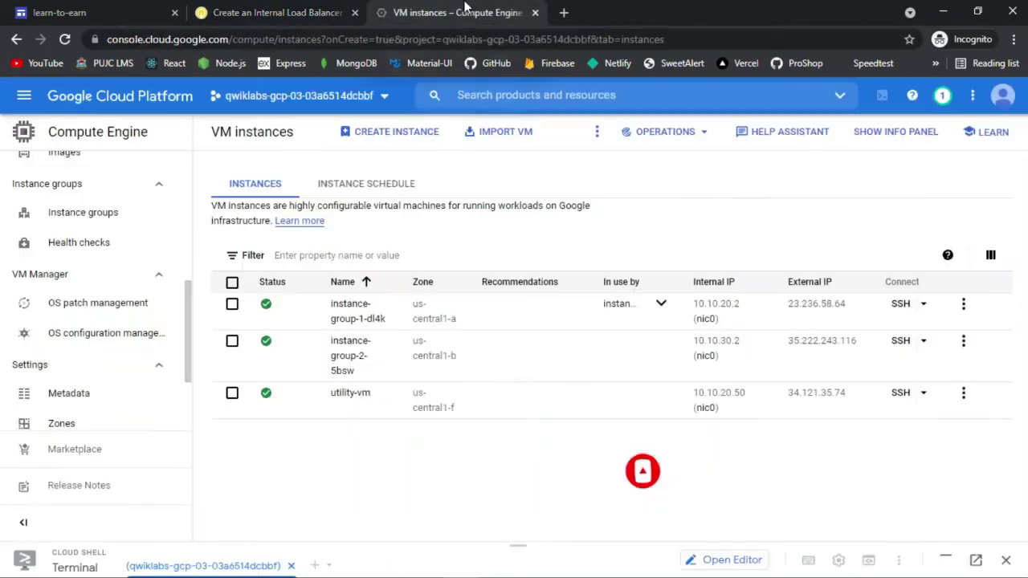
left_click(24, 96)
scroll(119, 256, "down", 4)
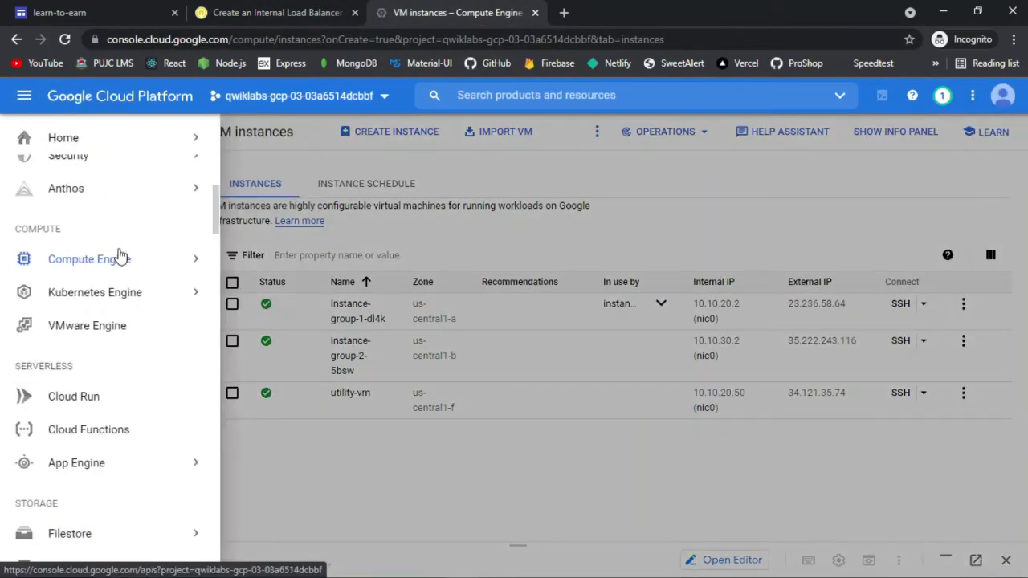
scroll(119, 256, "down", 8)
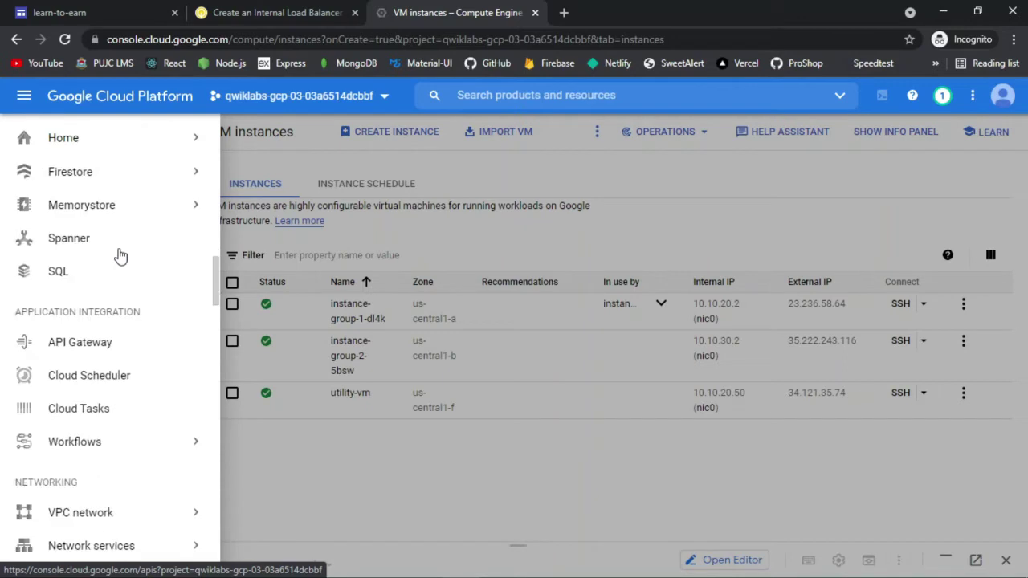
scroll(119, 255, "down", 4)
mouse_move(124, 254)
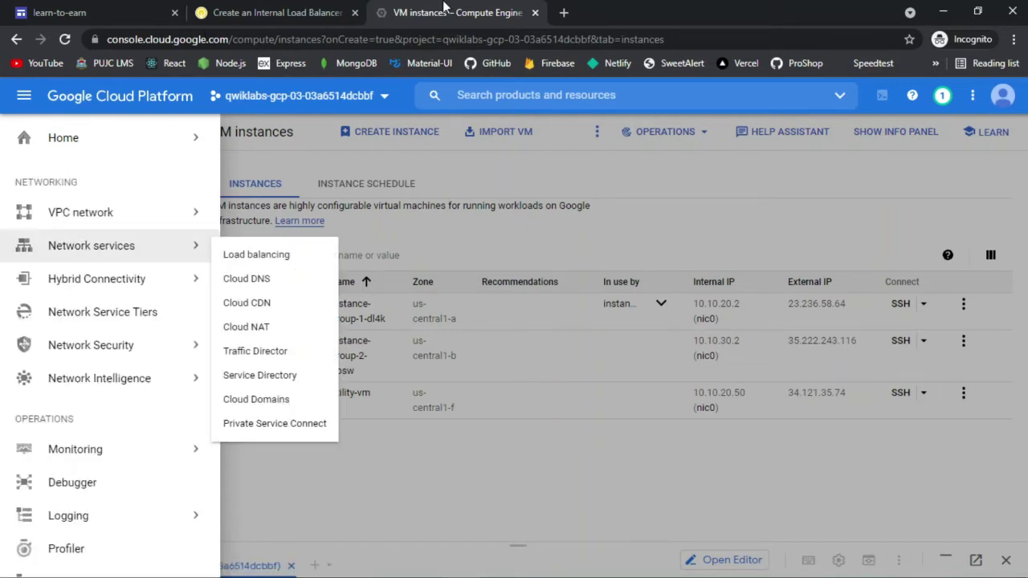
left_click(258, 255)
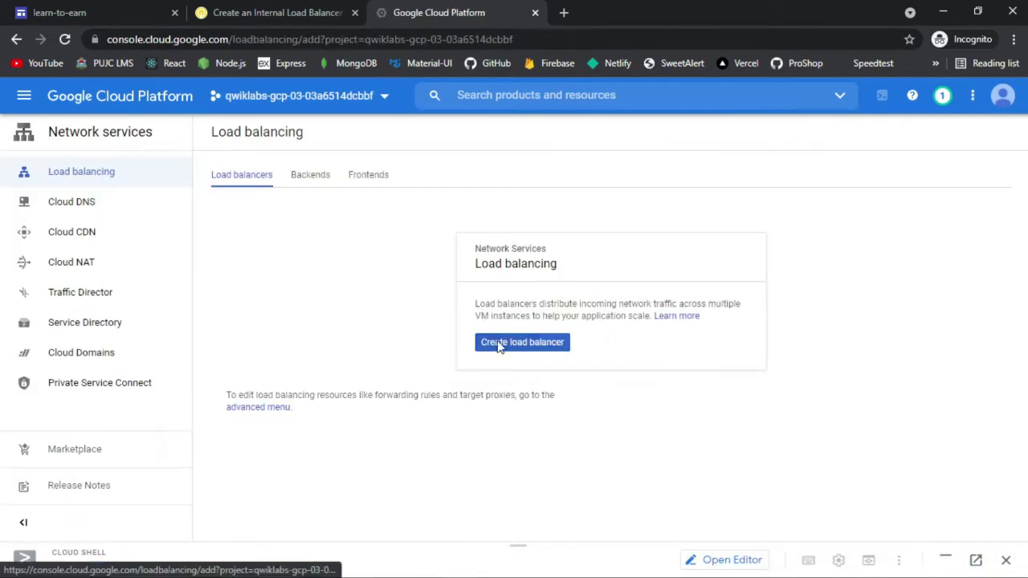
Step: Begin creating a load balancer and start the TCP Load Balancing configuration as the lab instructs
left_click(499, 344)
left_click(277, 12)
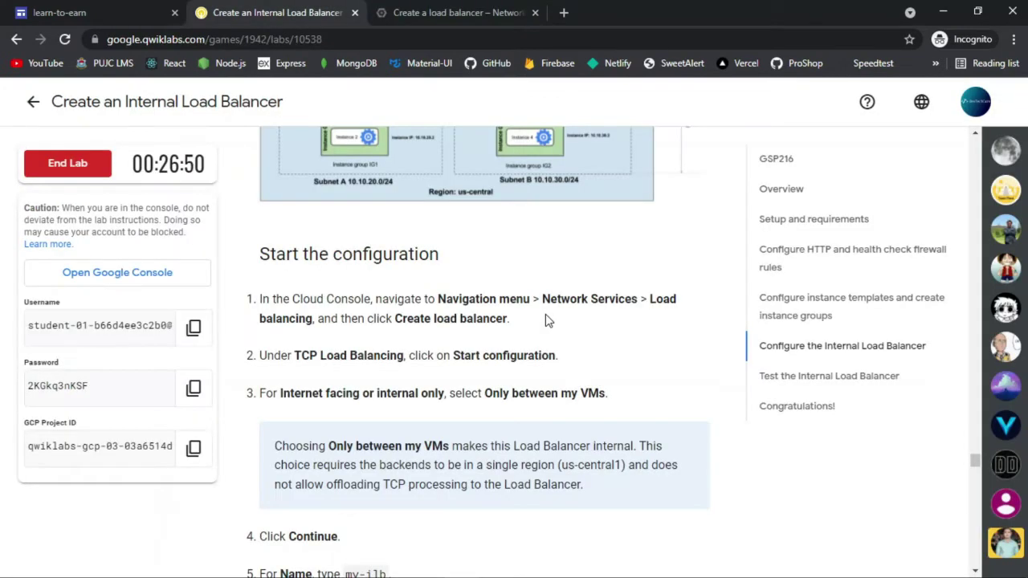
left_click(452, 12)
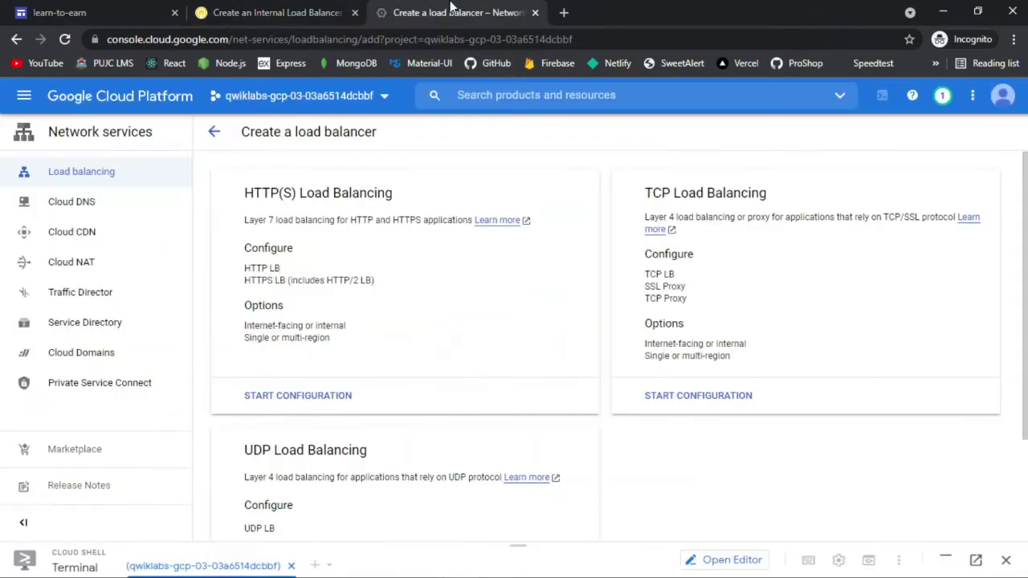
left_click(335, 8)
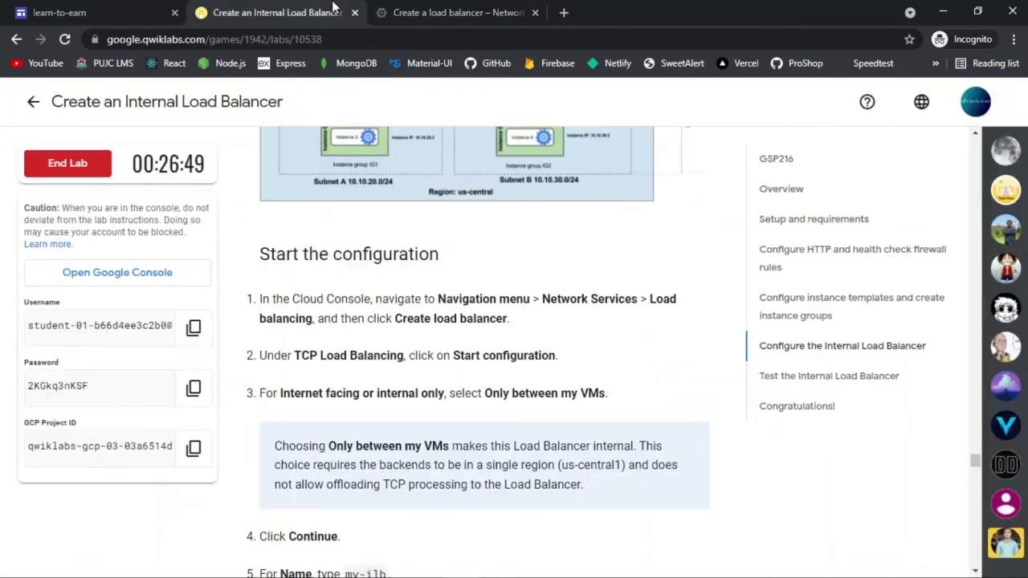
left_click(438, 12)
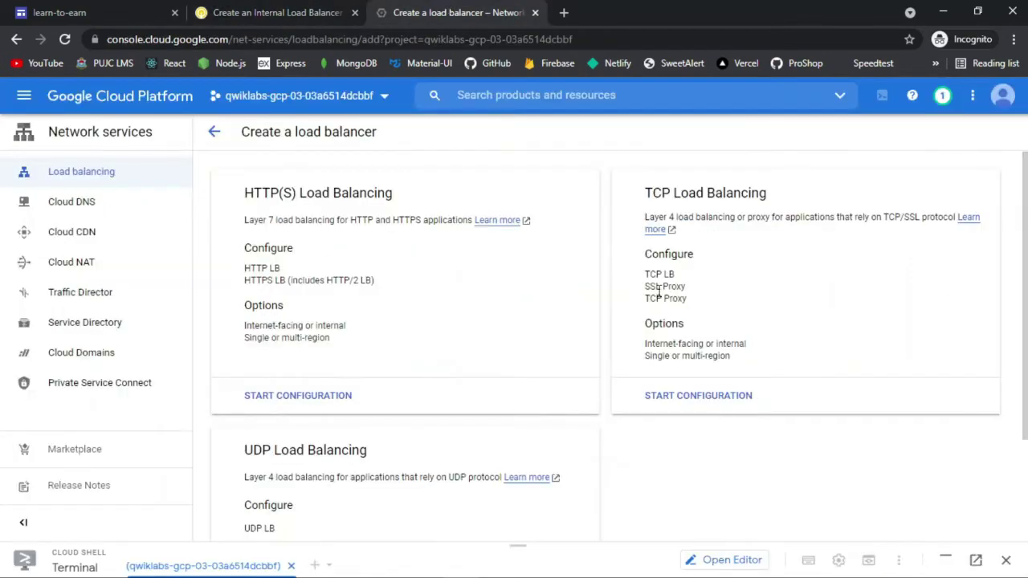
left_click(722, 400)
Step: Set the TCP load balancer to Only between my VMs, keep Single region only, and continue to the next page
left_click(277, 12)
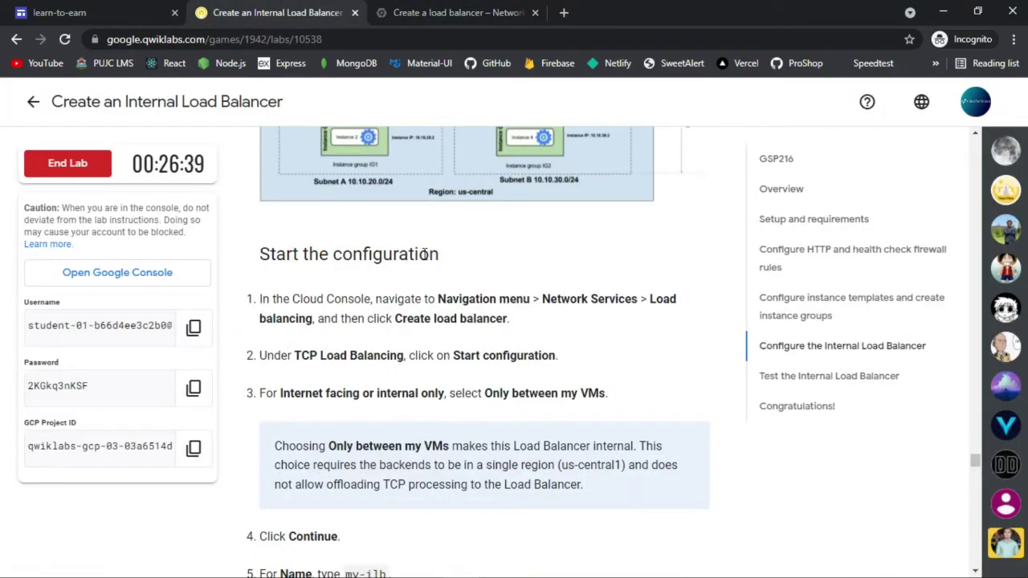
scroll(417, 257, "down", 1)
scroll(417, 258, "down", 1)
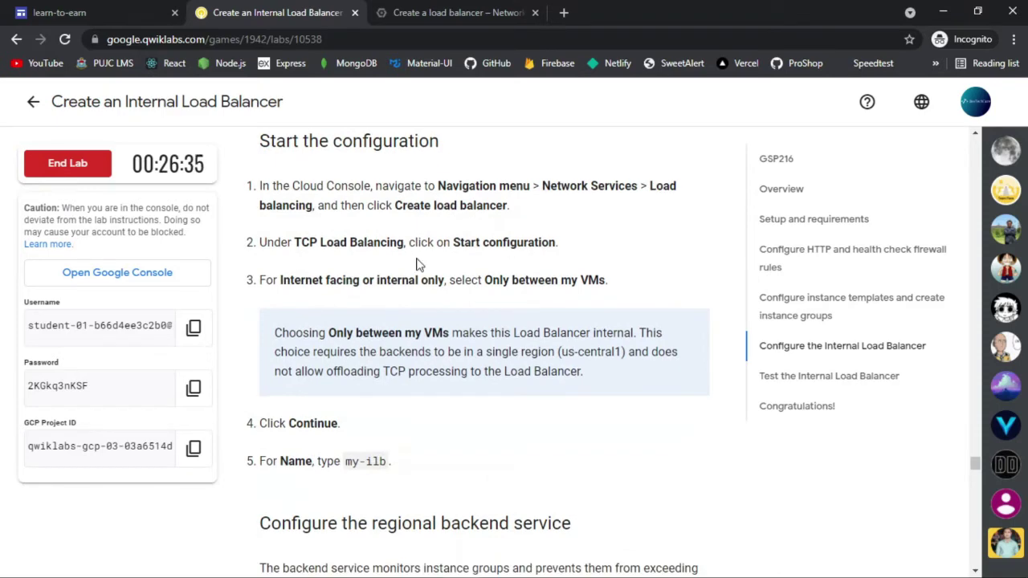
left_click(442, 9)
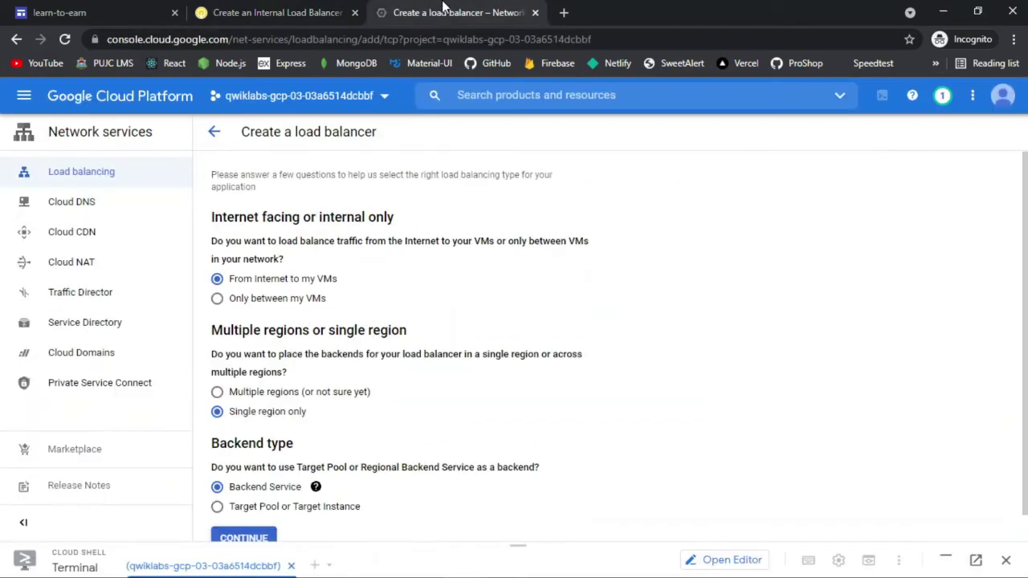
left_click(302, 301)
left_click(289, 8)
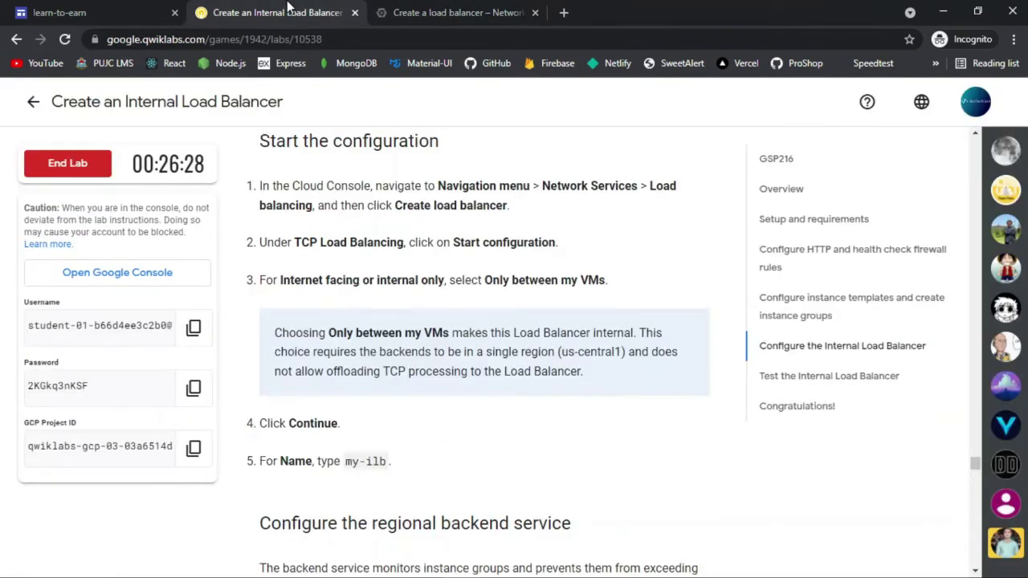
left_click(459, 10)
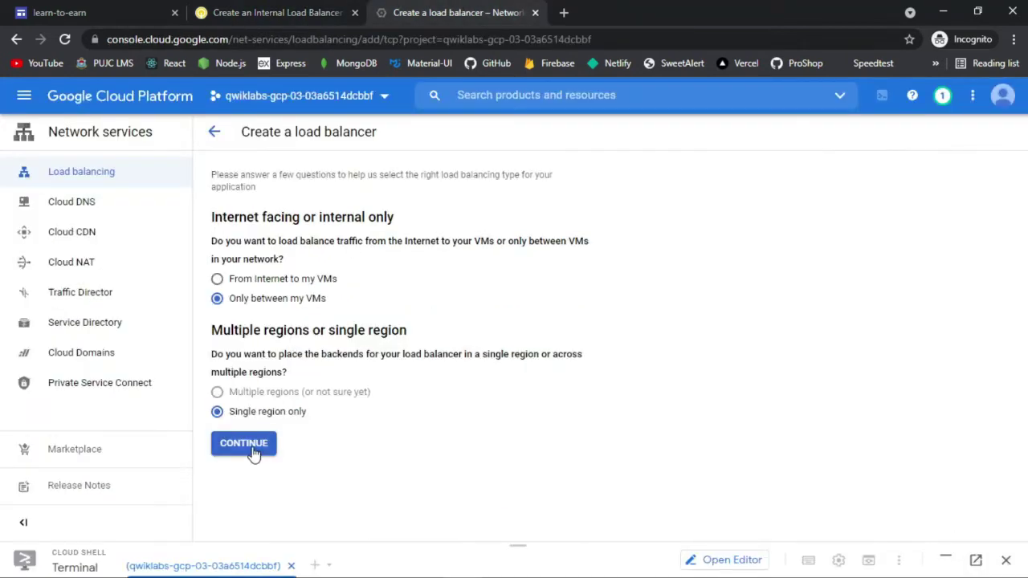
Step: Copy the name my-ilb from the lab instructions and enter it as the new internal load balancer's name
left_click(289, 10)
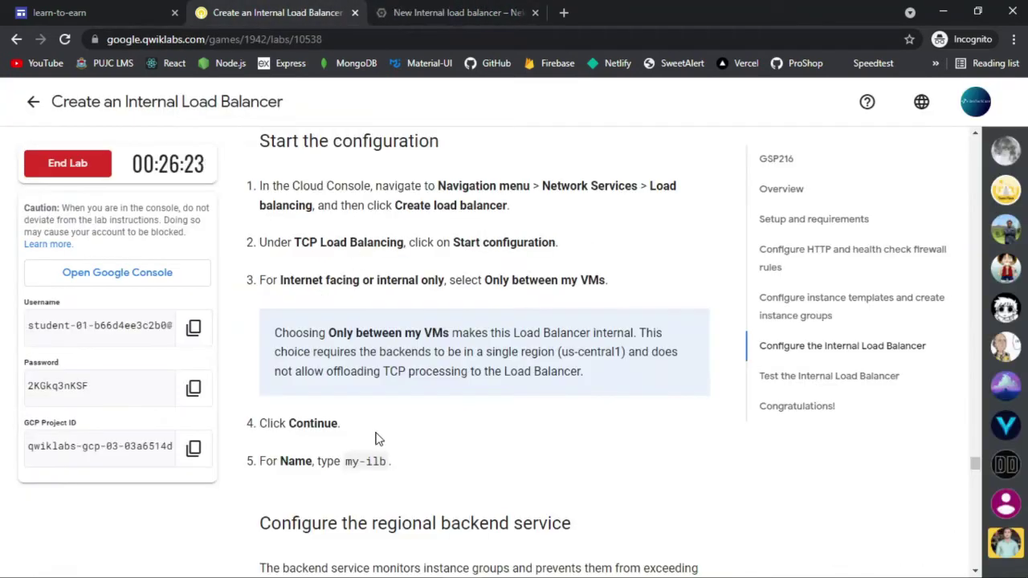
double_click(376, 464)
triple_click(376, 463)
left_click(427, 426)
triple_click(365, 461)
left_click_drag(387, 461, 348, 463)
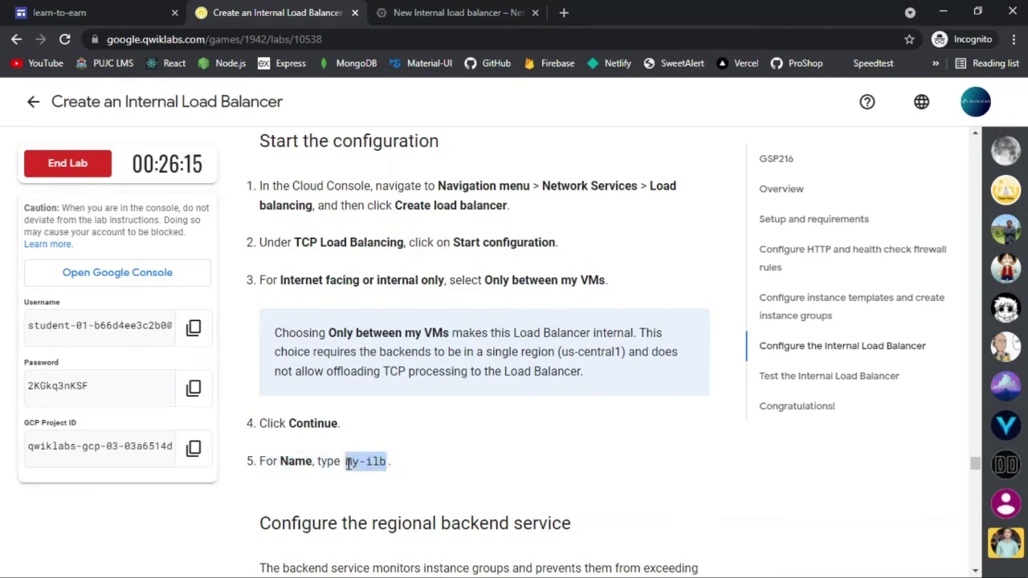
key("ctrl+Tab")
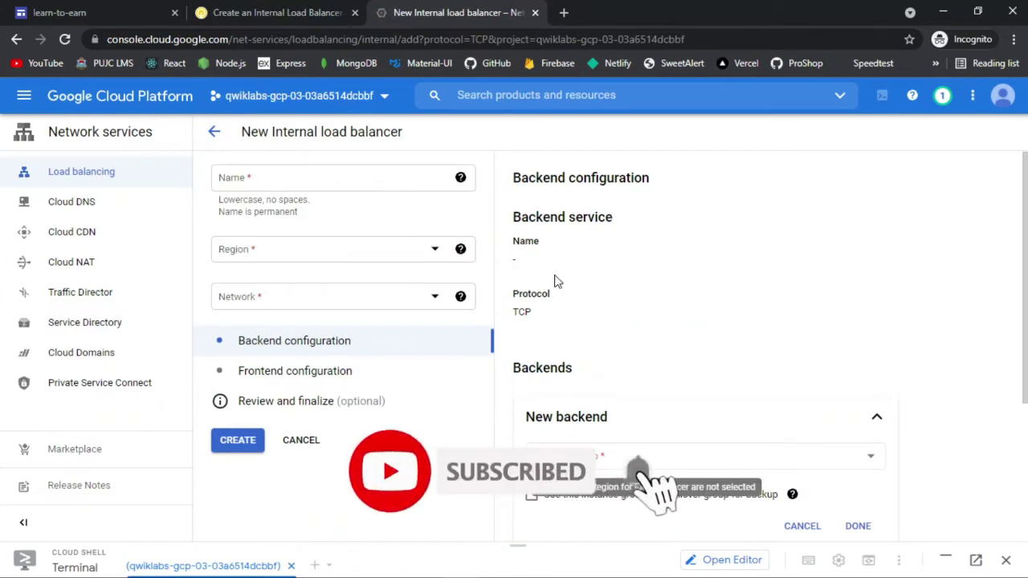
left_click(299, 174)
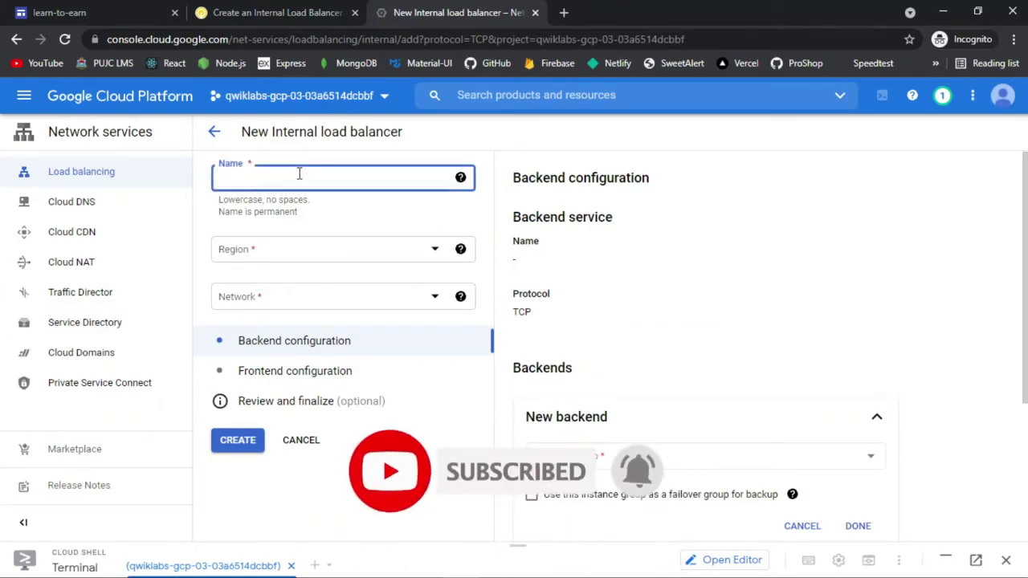
key("ctrl+v")
Step: Consult the lab's regional backend service values and set the load balancer's region to us-central1 (Iowa)
key("ctrl+shift+Tab")
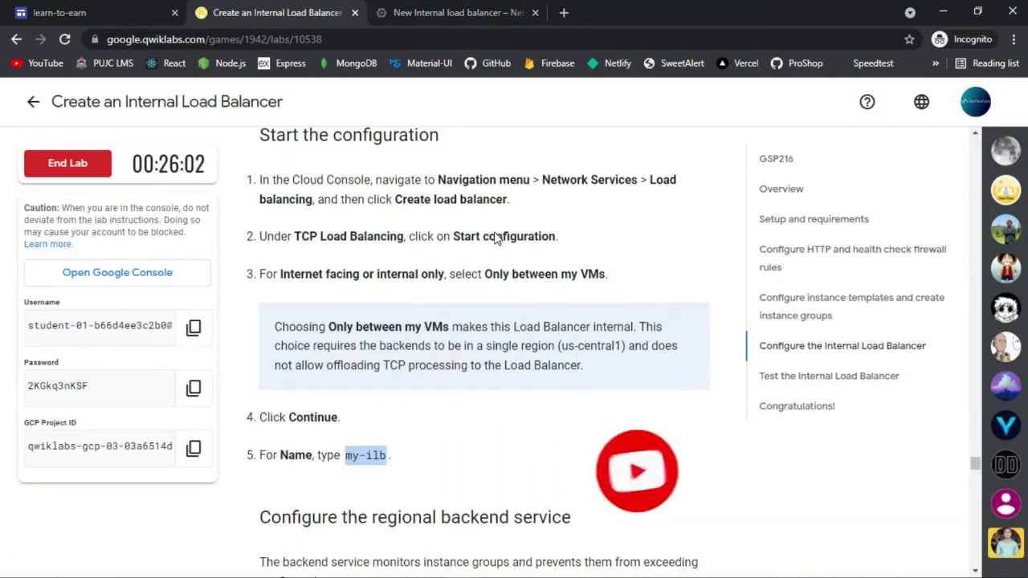
scroll(496, 238, "down", 5)
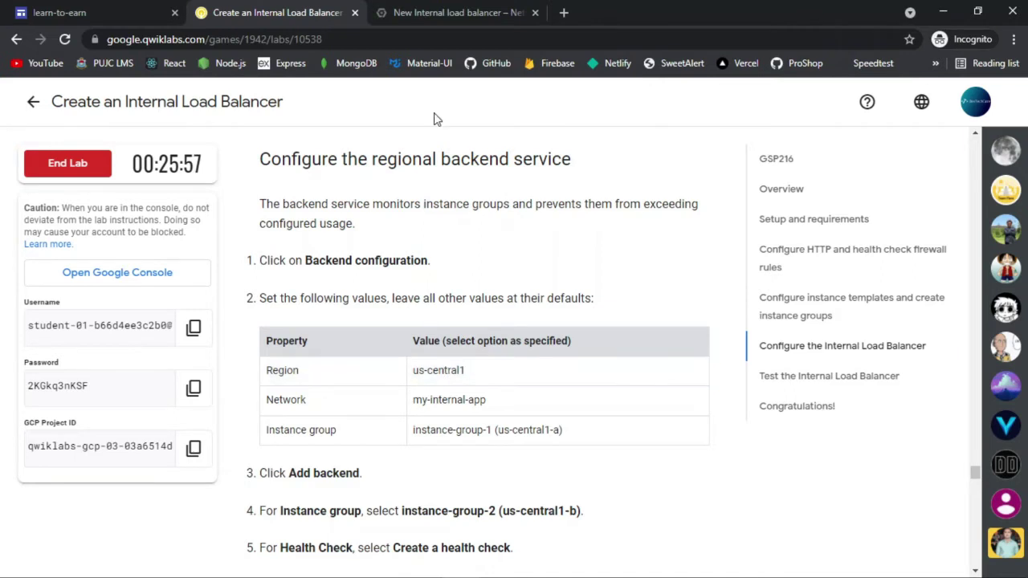
left_click(452, 9)
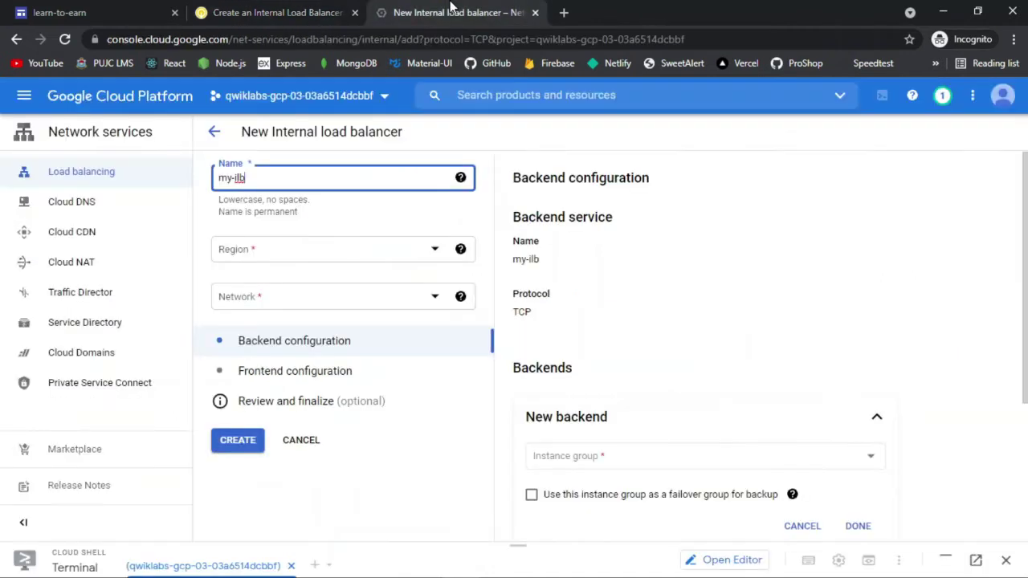
left_click(713, 449)
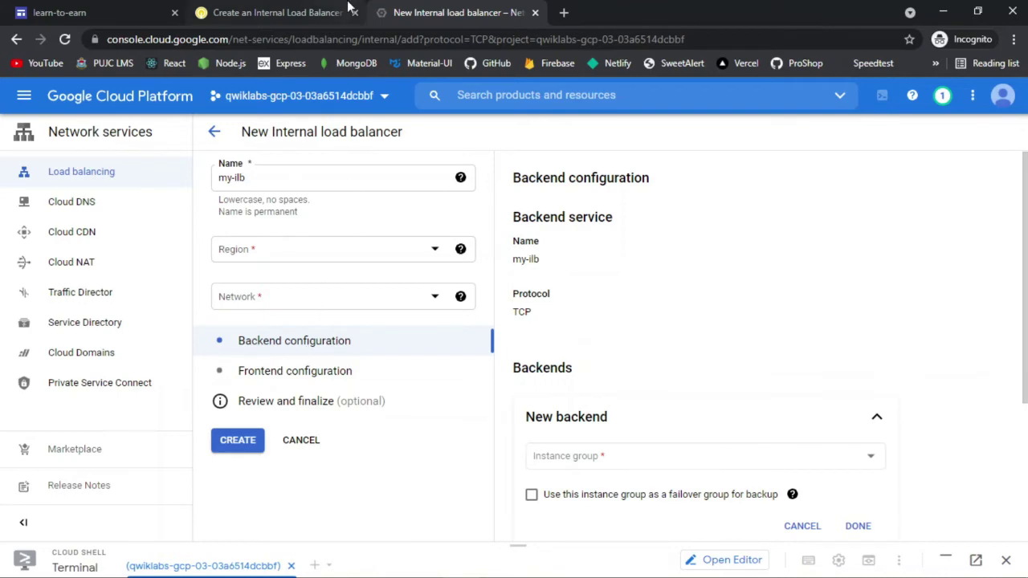
left_click(306, 9)
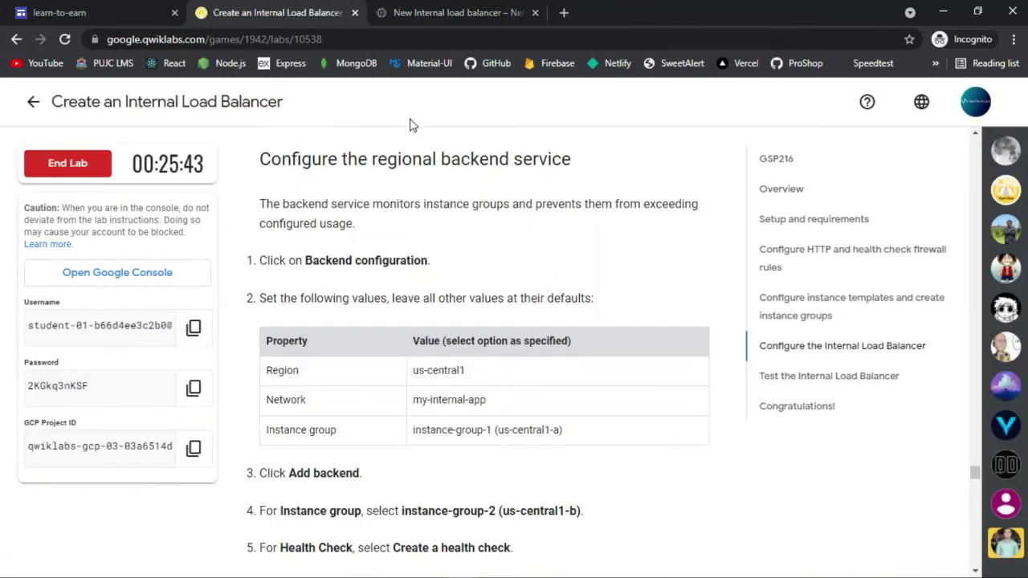
left_click(440, 12)
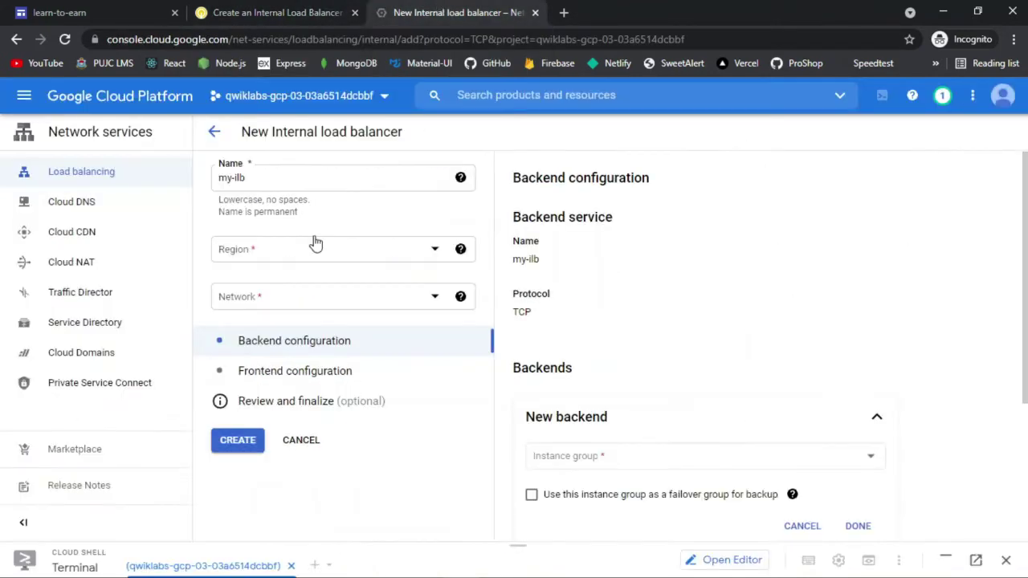
left_click(345, 249)
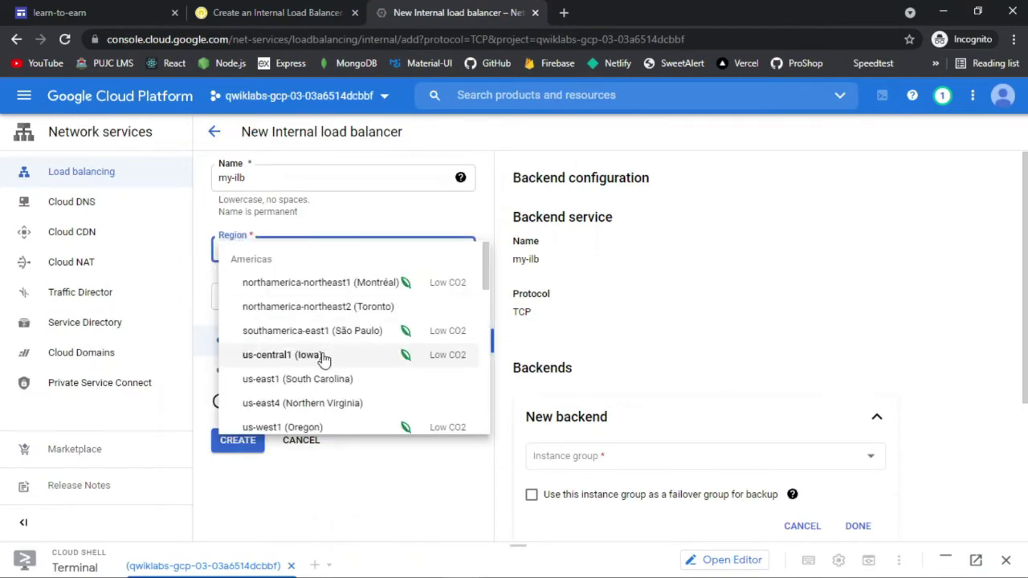
left_click(324, 355)
Step: Check the required network in the lab instructions and set the load balancer's network to my-internal-app
left_click(301, 10)
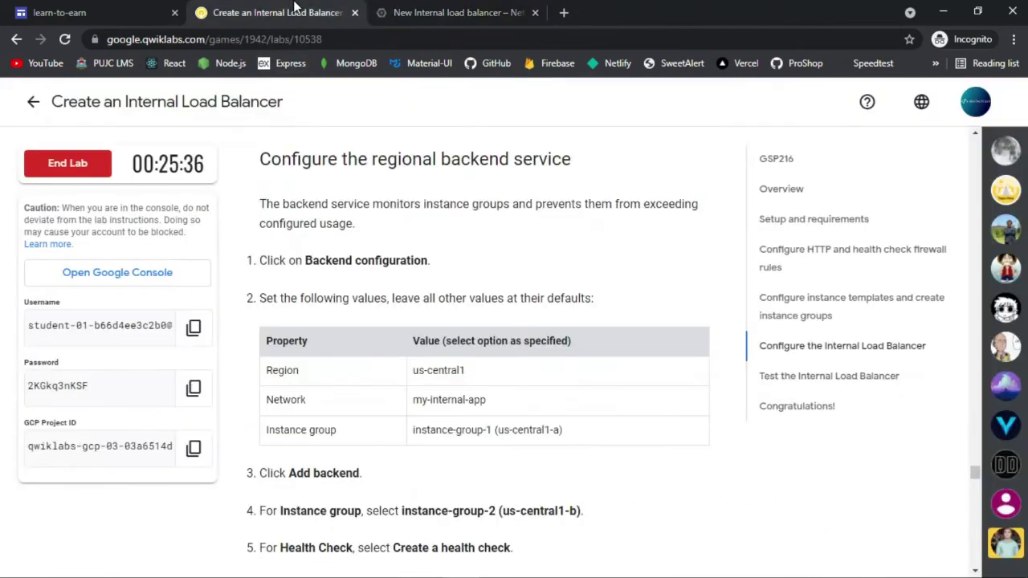
left_click(484, 9)
left_click(322, 297)
left_click(269, 372)
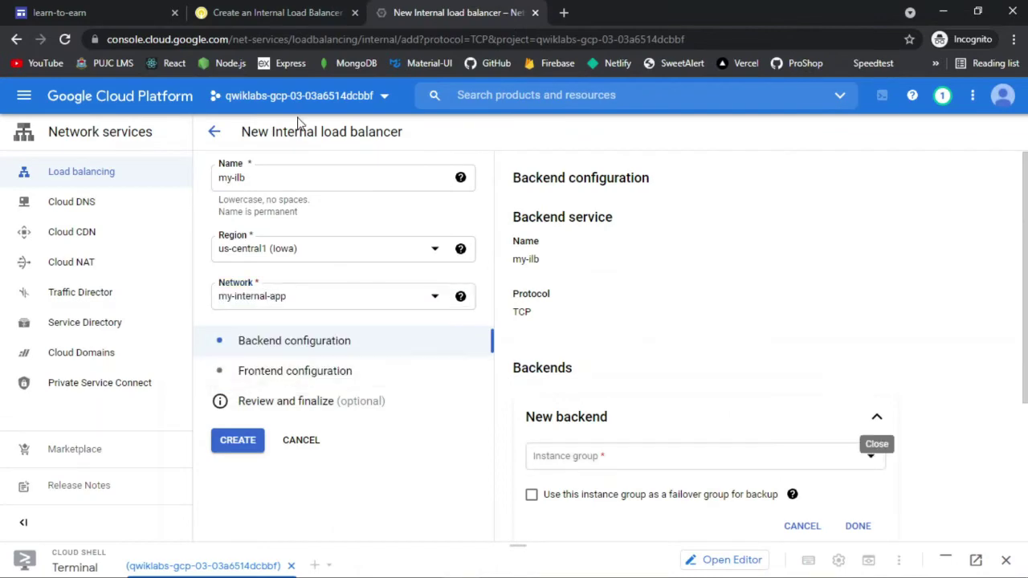
Step: Choose instance-group-1 (us-central1-a) as the first backend's instance group, following the lab's property table
left_click(297, 12)
scroll(454, 275, "down", 1)
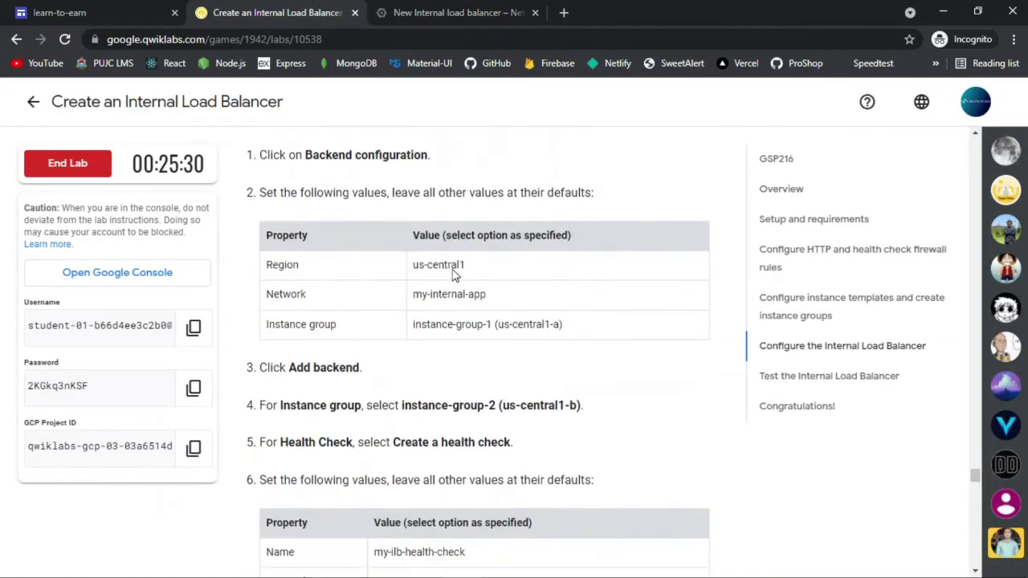
left_click(458, 12)
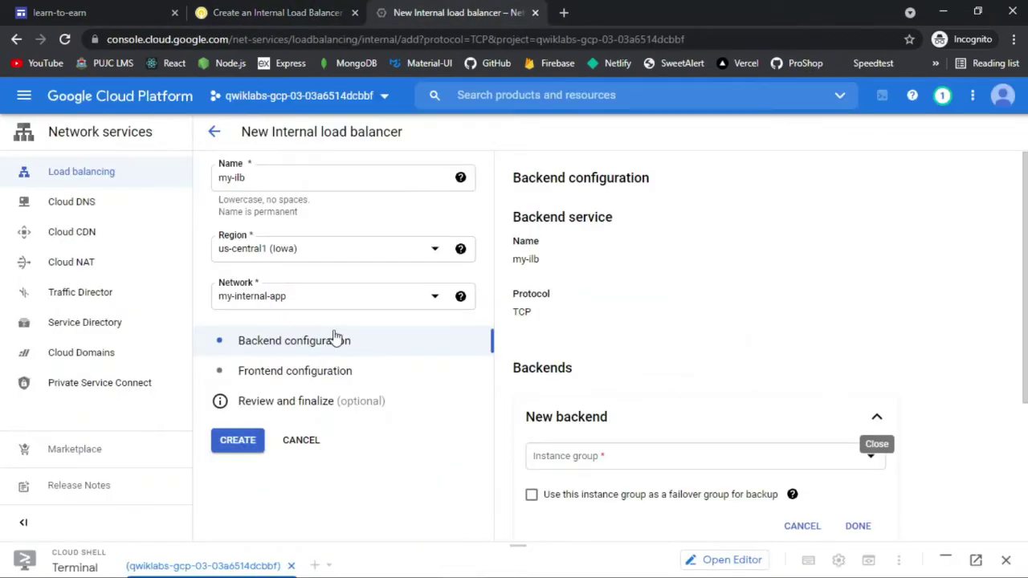
left_click(594, 466)
left_click(610, 507)
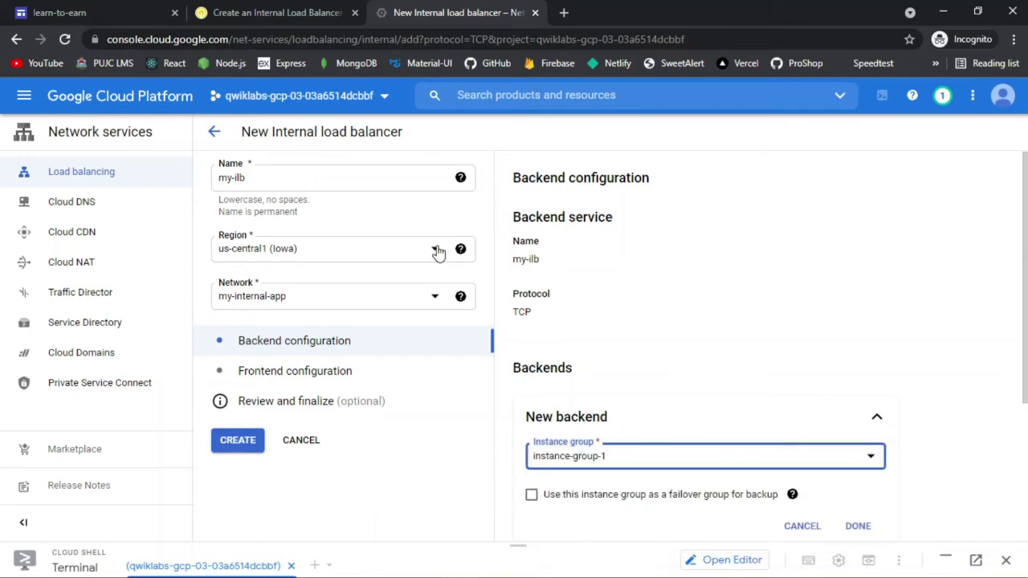
Step: Add a second backend as the lab instructs and set its instance group to instance-group-2 (us-central1-b)
left_click(281, 12)
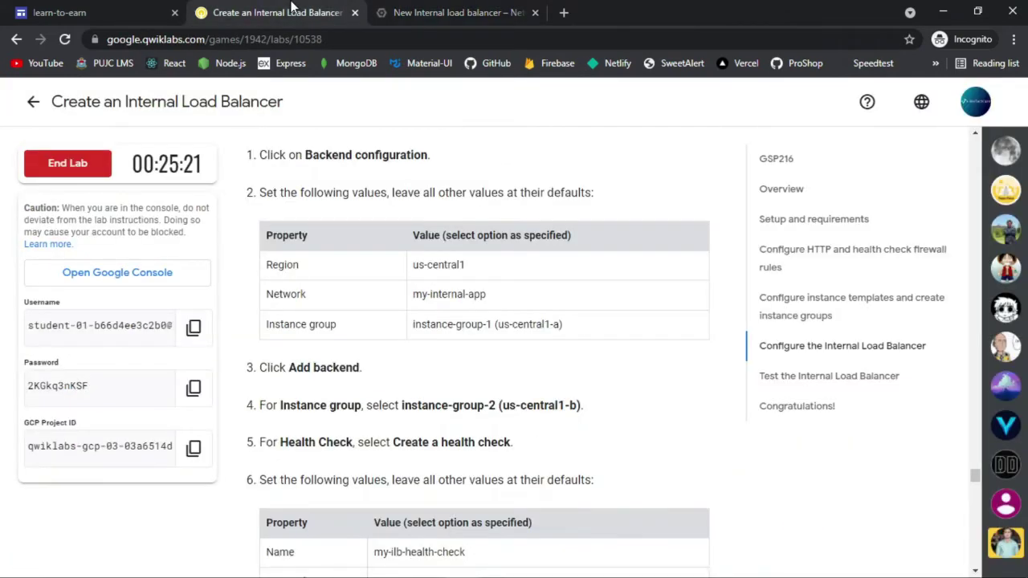
left_click(462, 12)
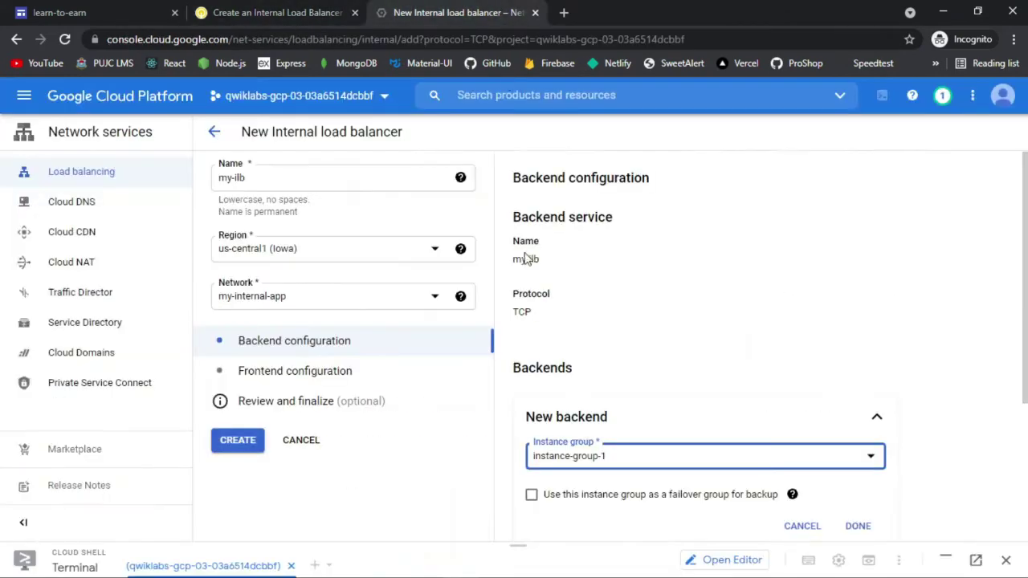
scroll(685, 343, "down", 3)
left_click(553, 381)
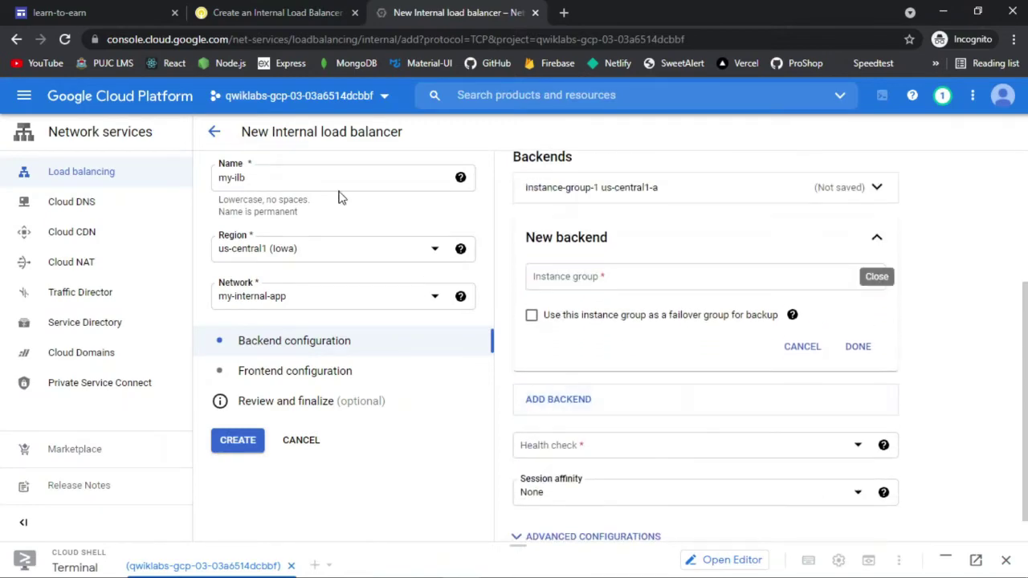
left_click(230, 9)
scroll(459, 233, "down", 3)
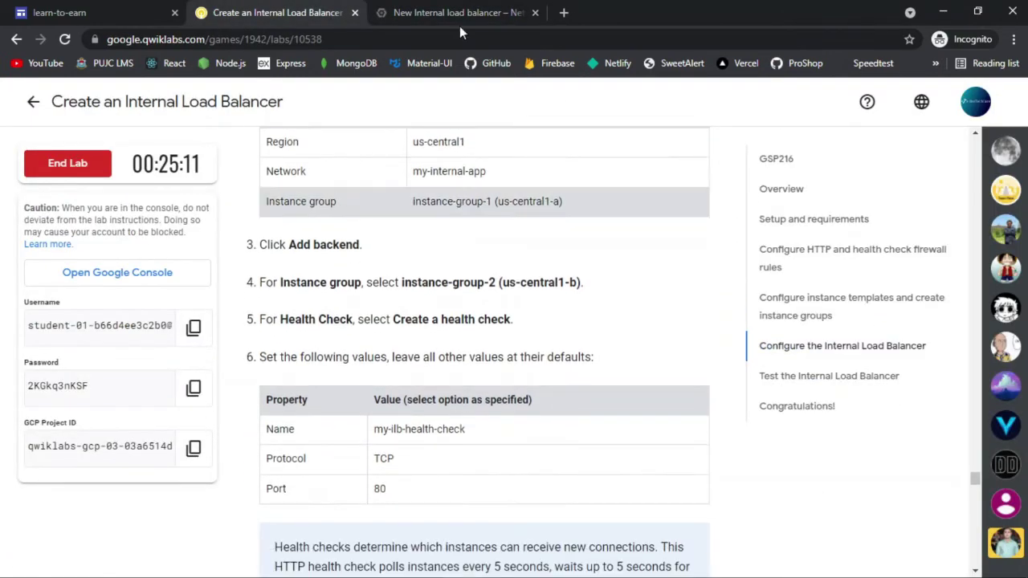
left_click(460, 16)
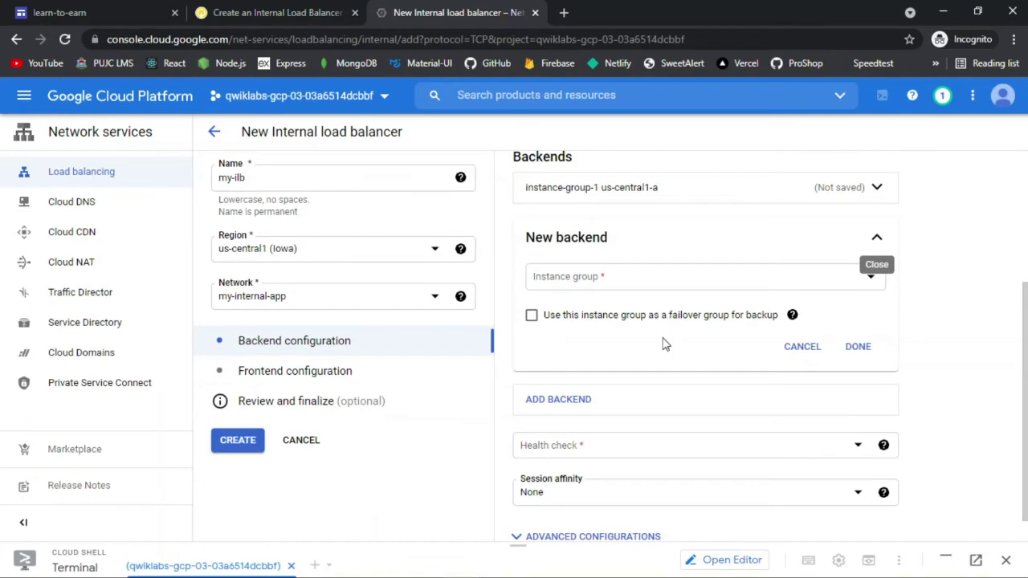
left_click(688, 278)
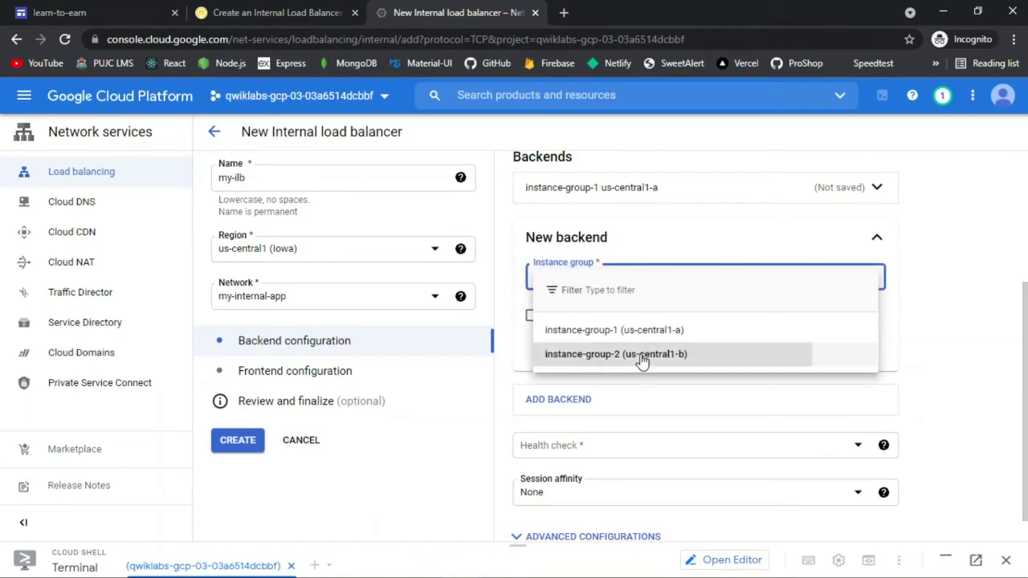
left_click(642, 361)
Step: Check the lab's health check step and start creating a new health check for the backend service
left_click(238, 9)
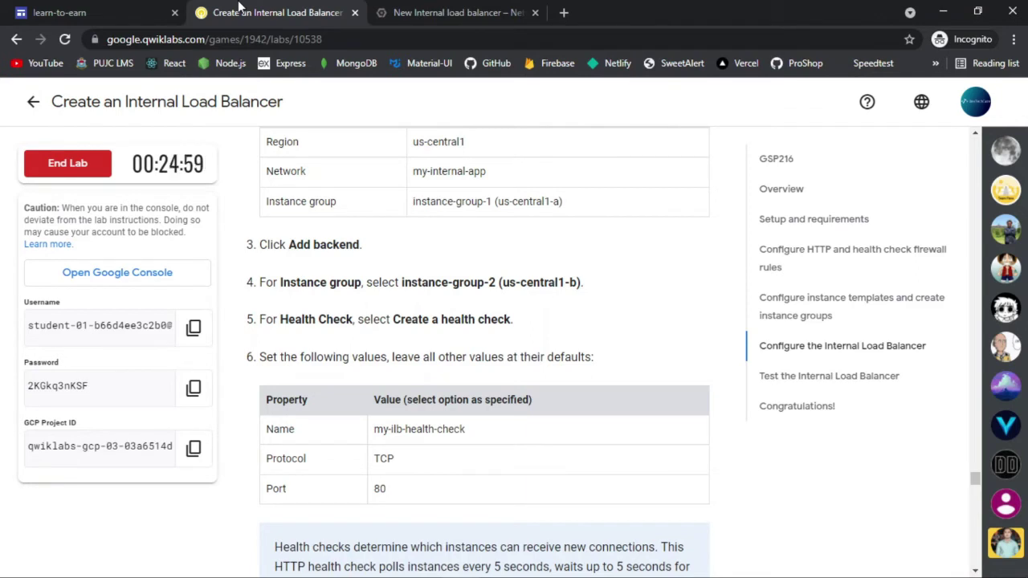
left_click(455, 9)
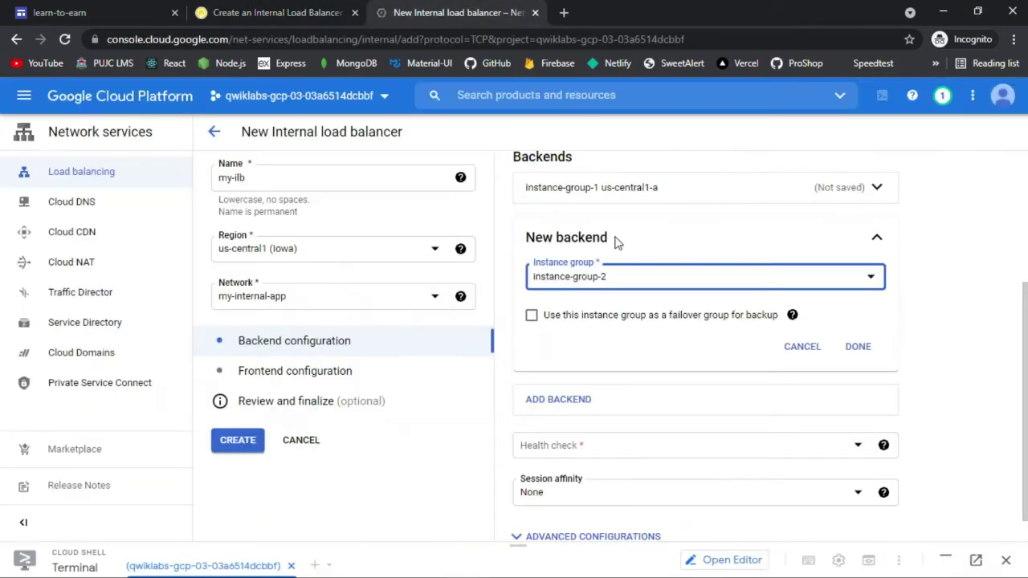
scroll(679, 346, "down", 1)
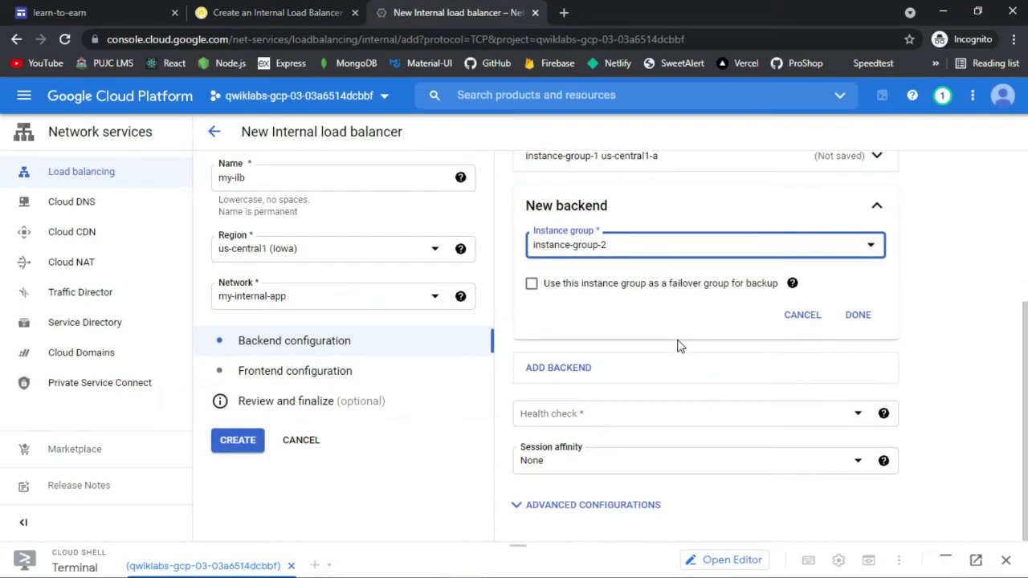
left_click(689, 413)
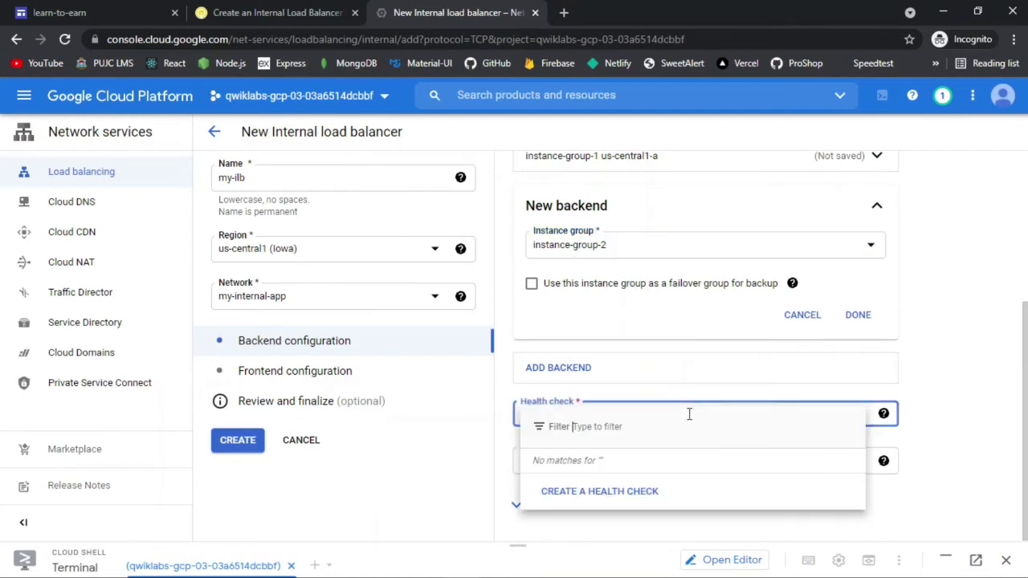
left_click(603, 492)
Step: Copy my-ilb-health-check from the lab instructions and enter it as the health check's name
left_click(281, 11)
scroll(416, 238, "down", 2)
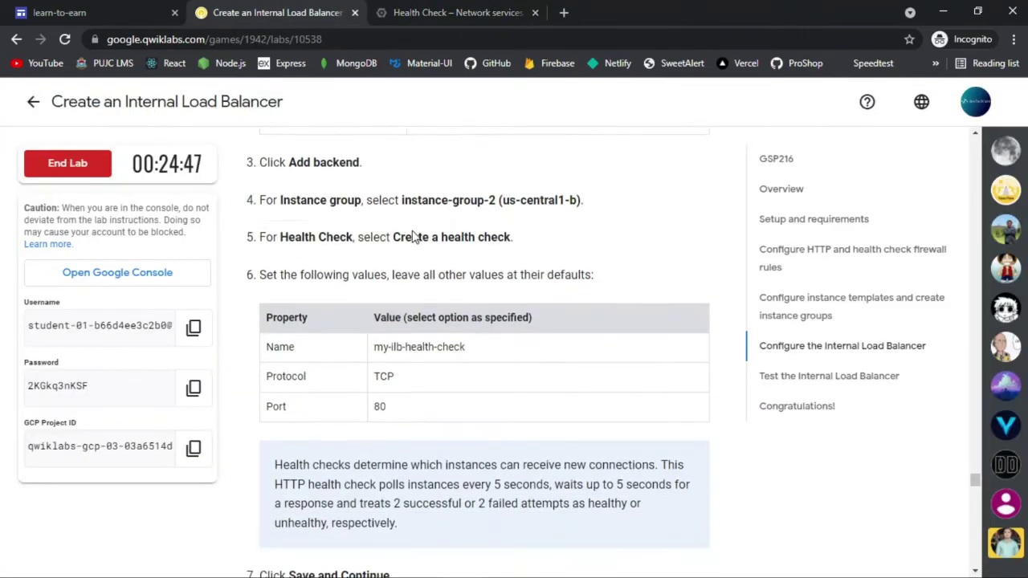
triple_click(423, 255)
key("ctrl+c")
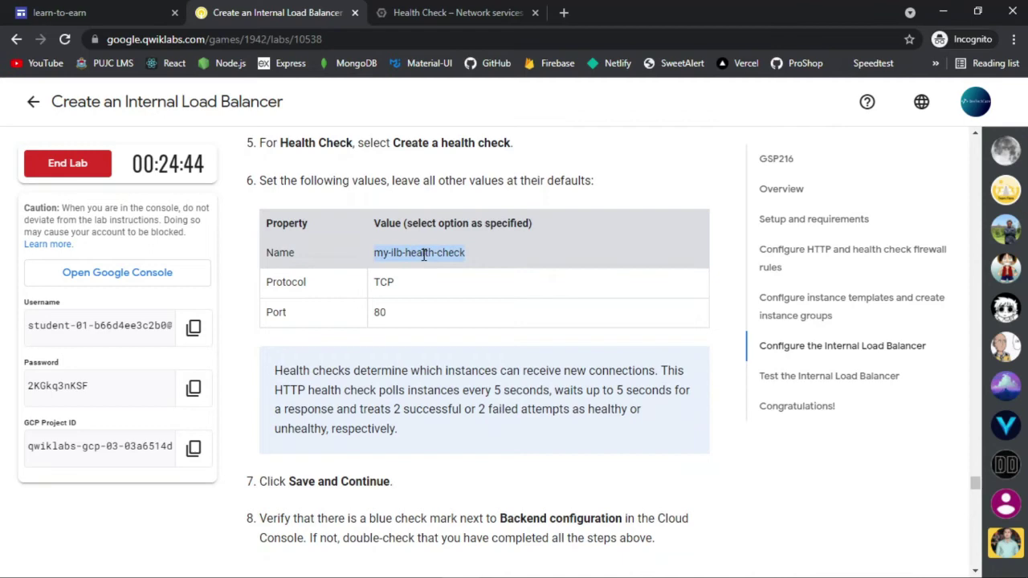
left_click(462, 7)
left_click(382, 150)
key("ctrl+v")
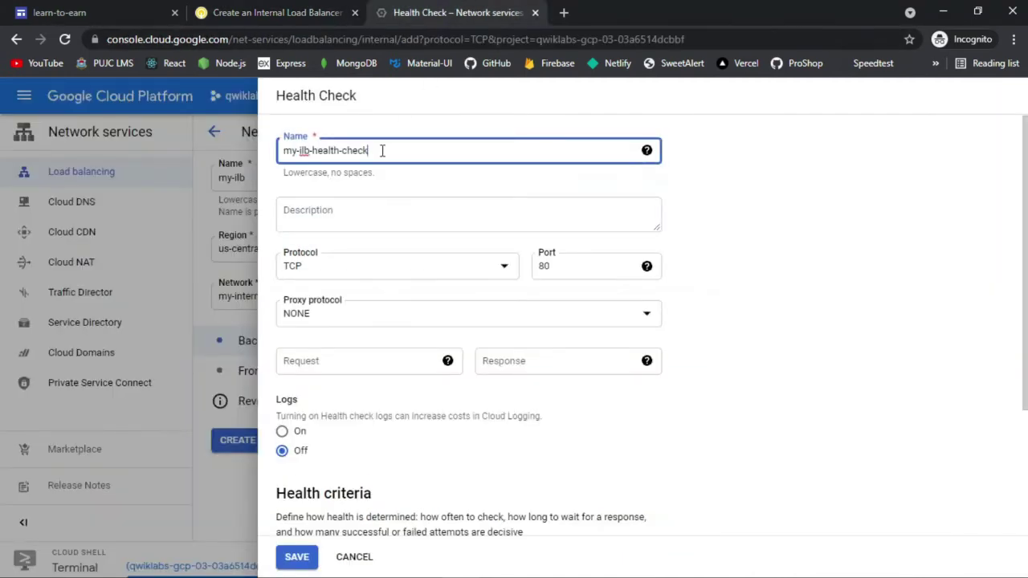
Step: Compare the health check's protocol and port with the lab's values, then save it with TCP and port 80
left_click(273, 12)
left_click(458, 12)
left_click(294, 17)
scroll(466, 174, "down", 2)
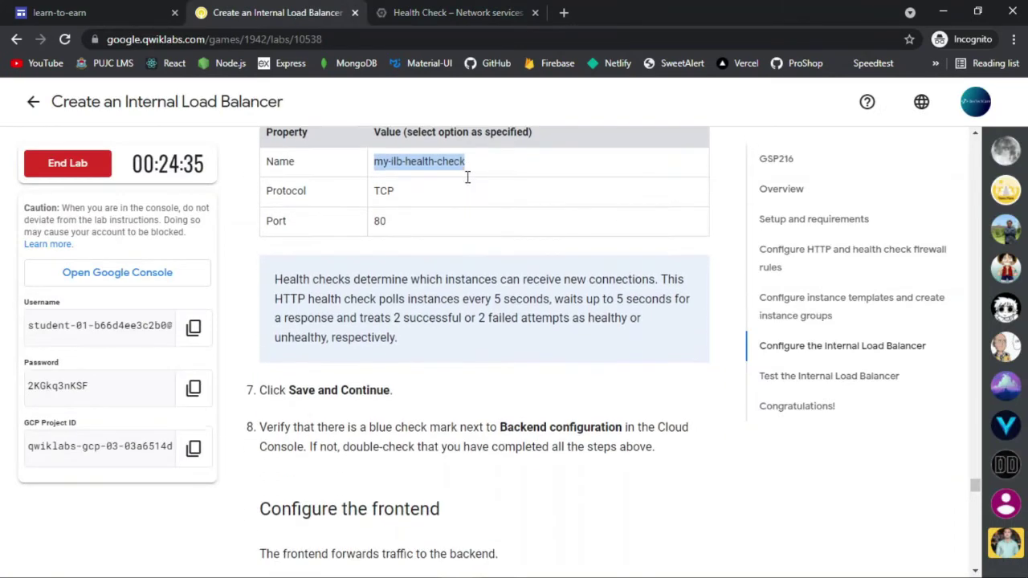
left_click(480, 8)
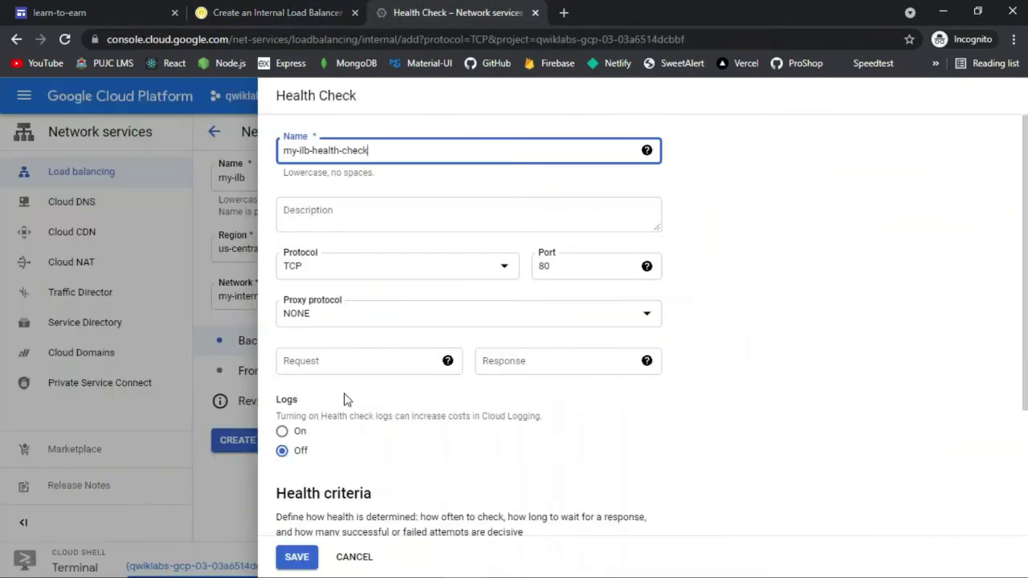
left_click(296, 557)
Step: Check the lab's backend verification step, open the load balancer's Frontend configuration, and read the lab's frontend settings
left_click(265, 9)
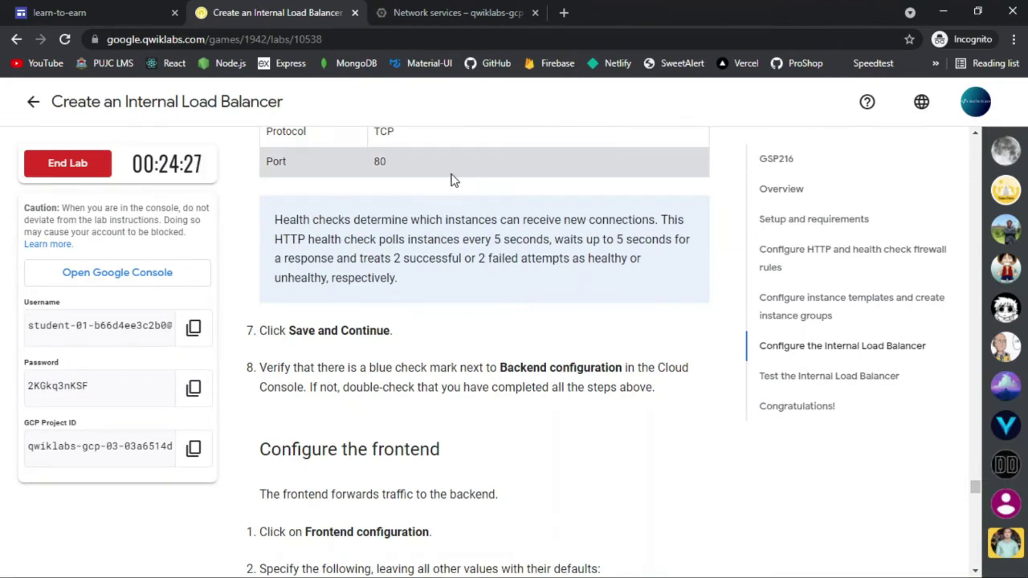
scroll(452, 179, "down", 1)
left_click(460, 9)
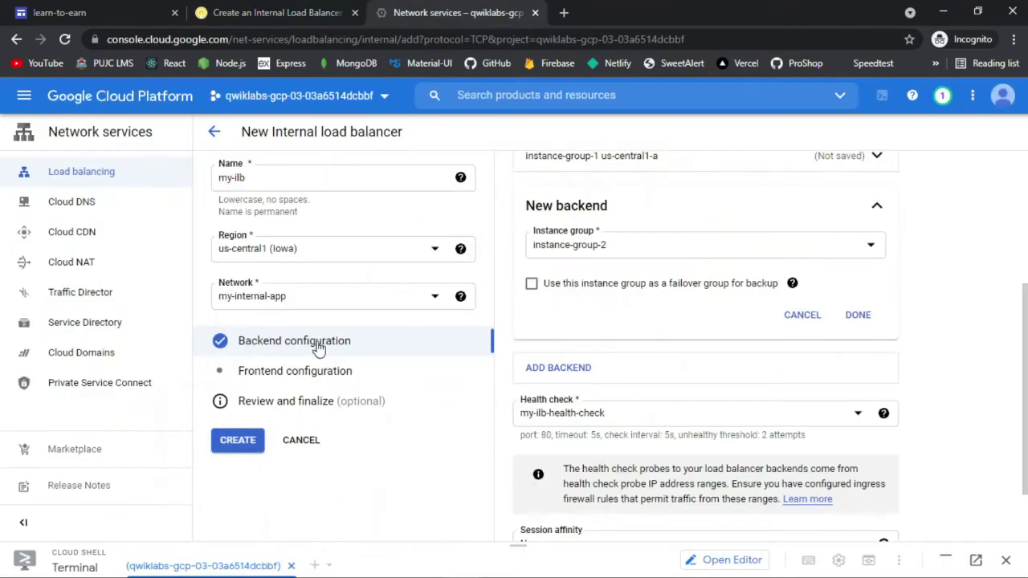
left_click(277, 372)
left_click(294, 10)
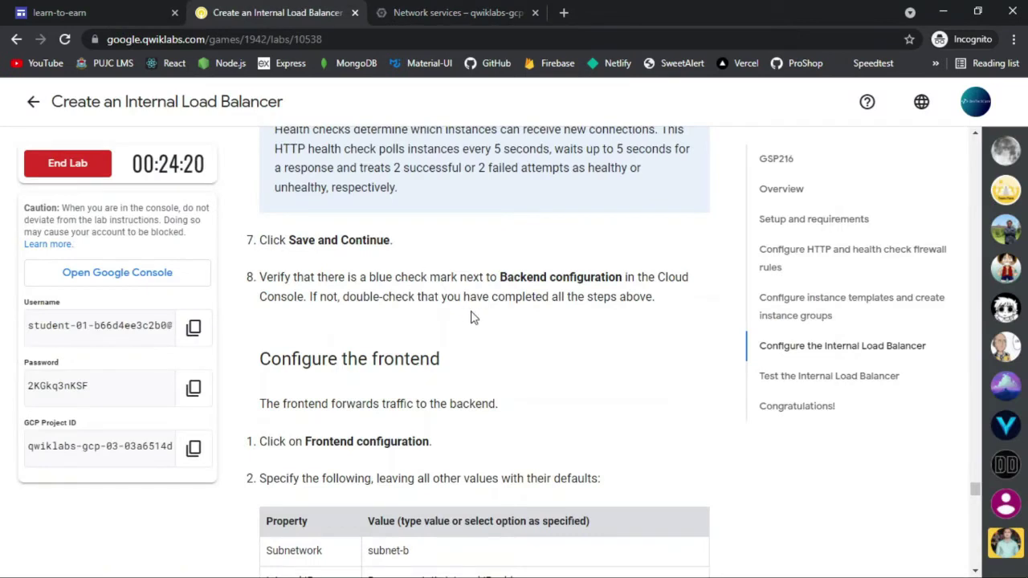
scroll(475, 314, "down", 3)
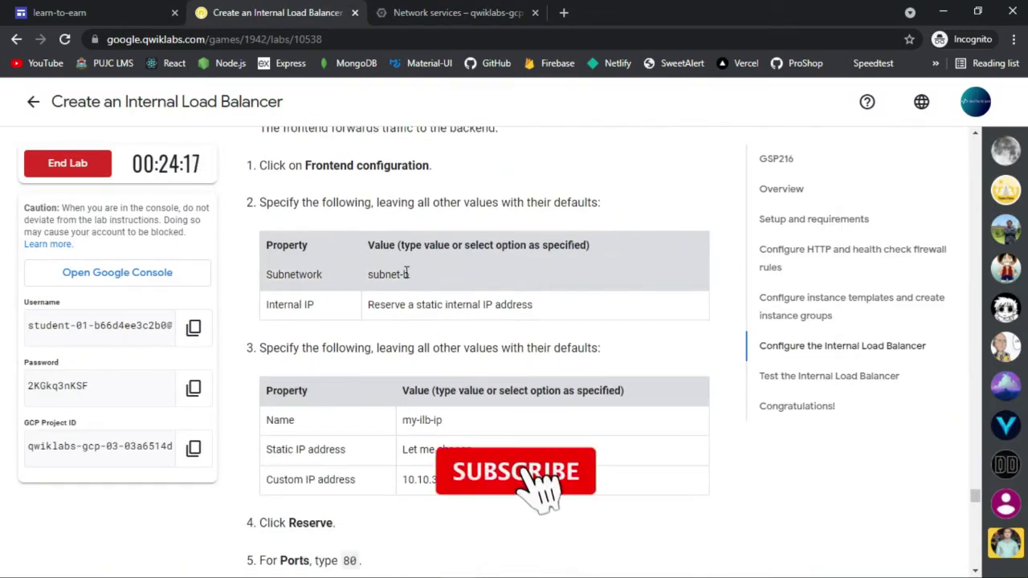
Step: Check the lab's subnetwork value and set the new frontend's subnetwork to subnet-b
left_click_drag(368, 274, 418, 274)
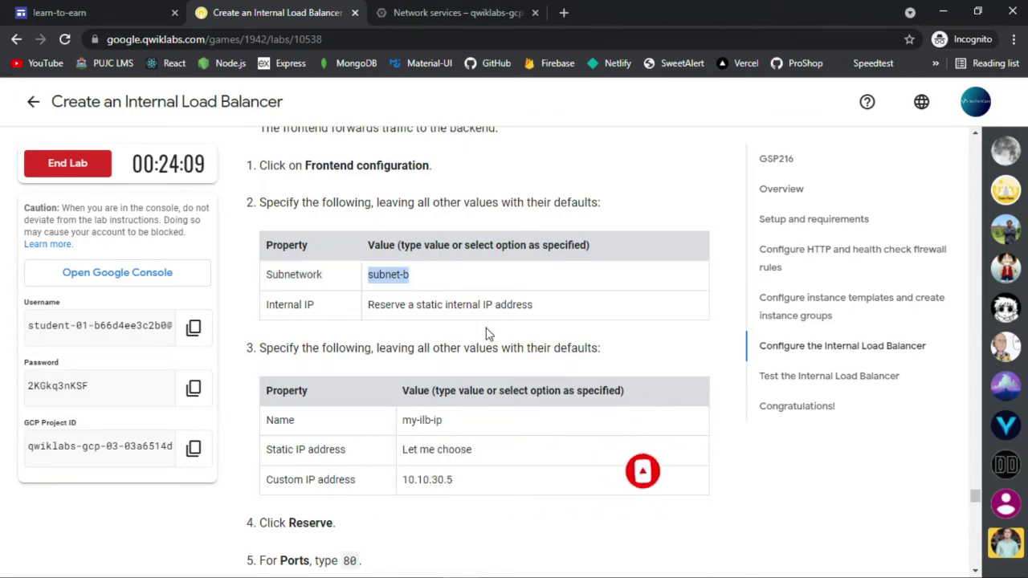
left_click(457, 10)
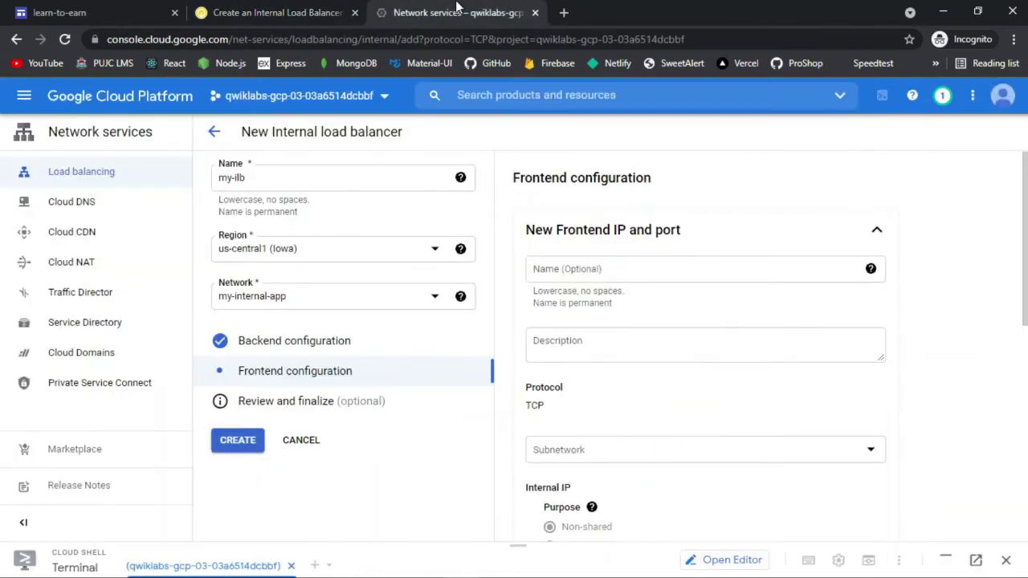
left_click(665, 448)
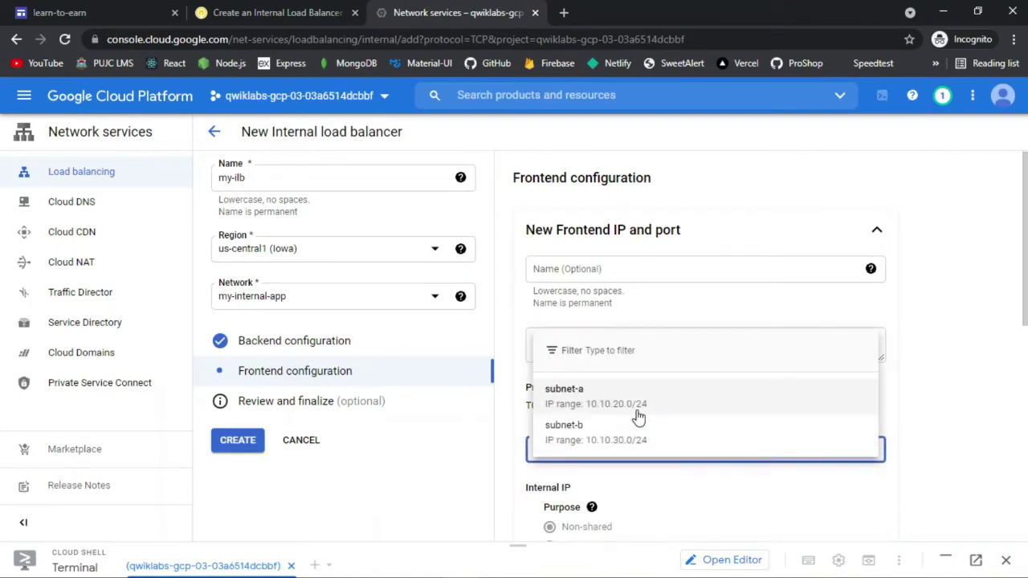
left_click(306, 7)
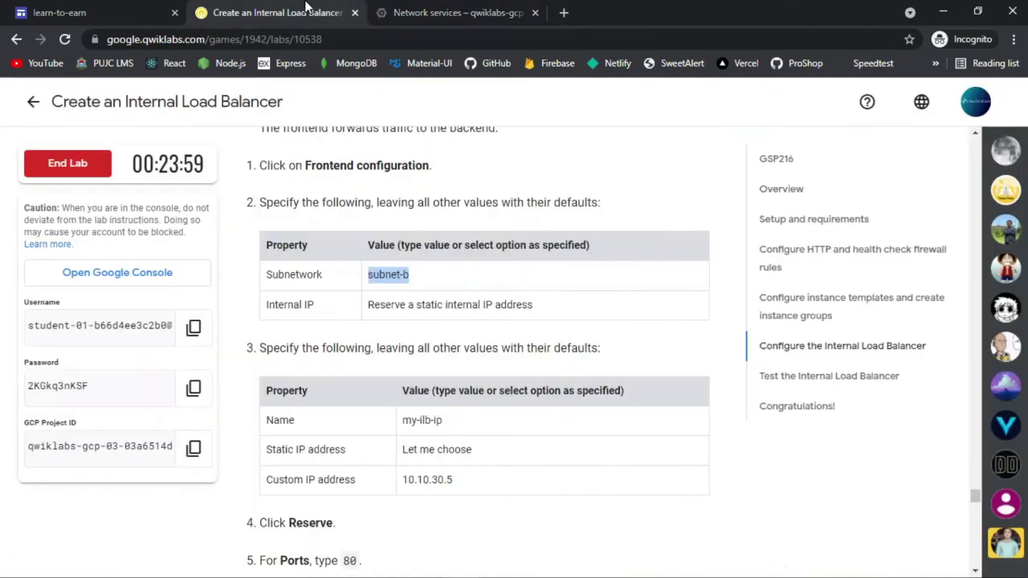
left_click(478, 10)
left_click(587, 443)
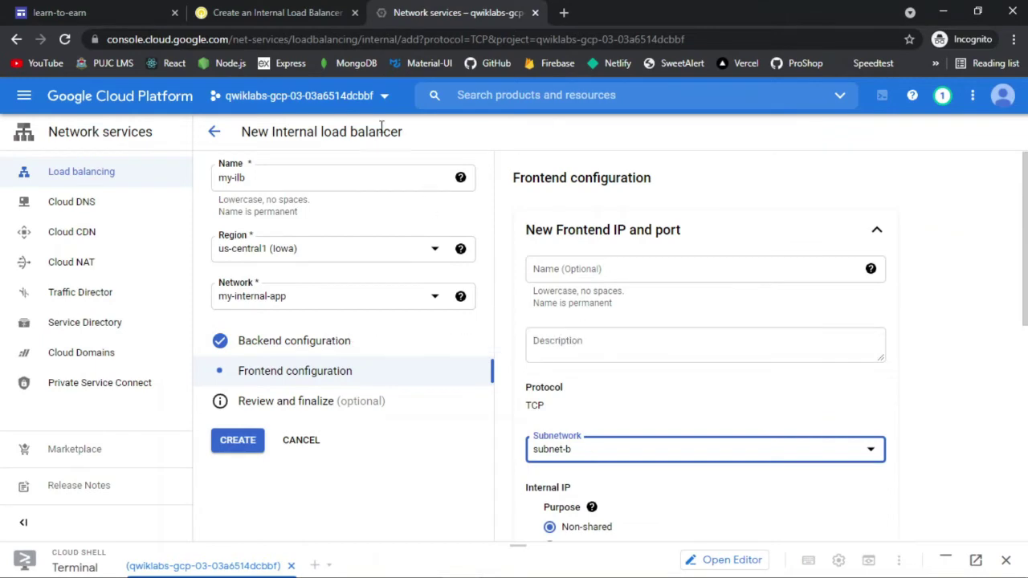
Step: Compare the lab's static internal IP requirement with the IP address options offered in the frontend configuration
left_click(273, 12)
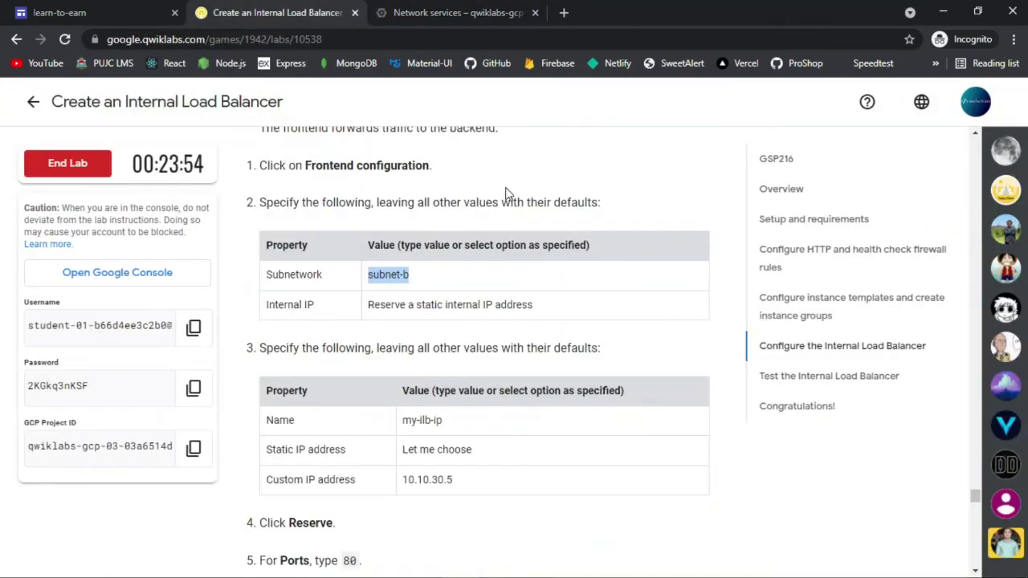
scroll(505, 193, "down", 1)
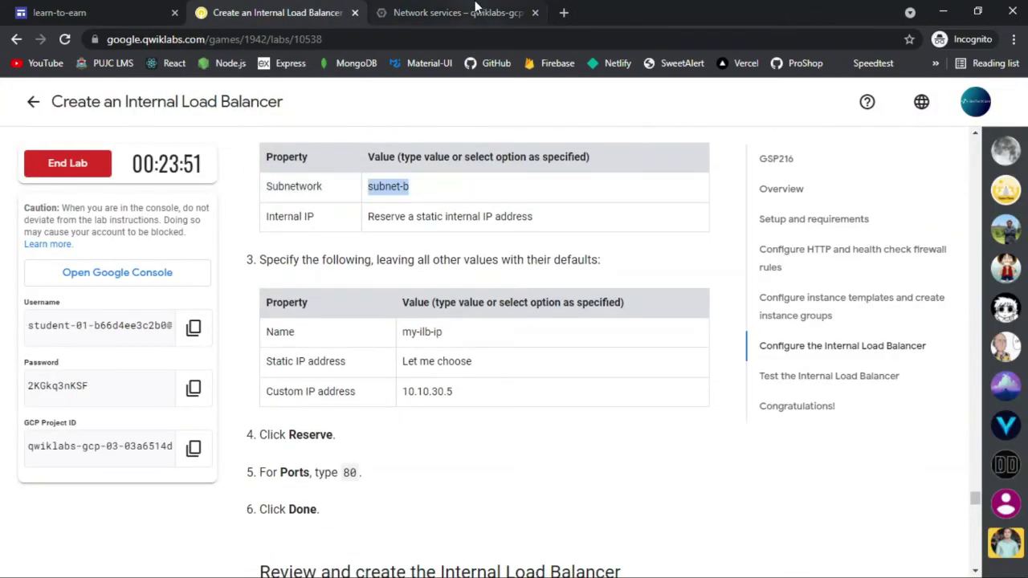
left_click(478, 10)
scroll(664, 272, "down", 5)
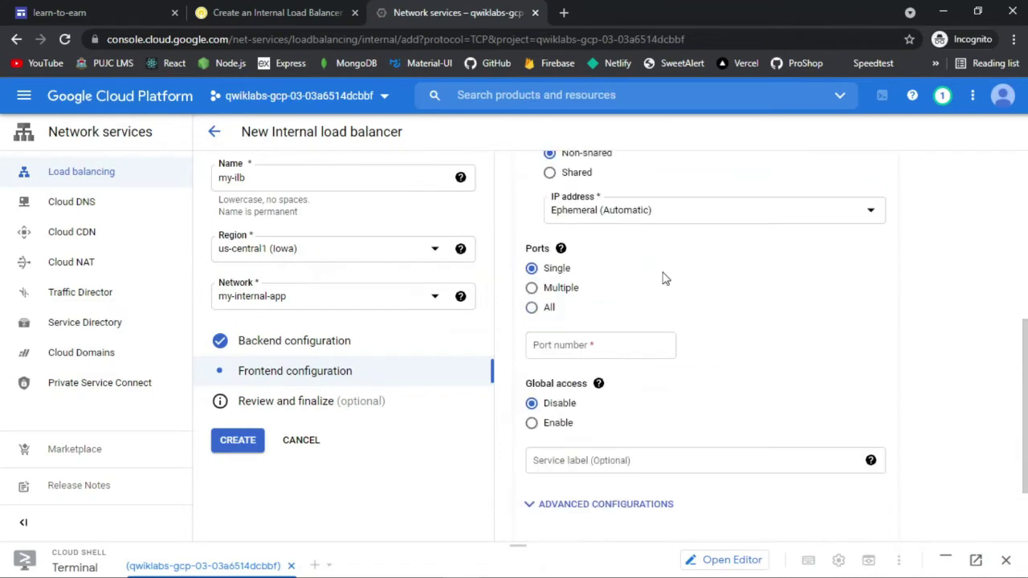
scroll(663, 279, "up", 2)
left_click(277, 13)
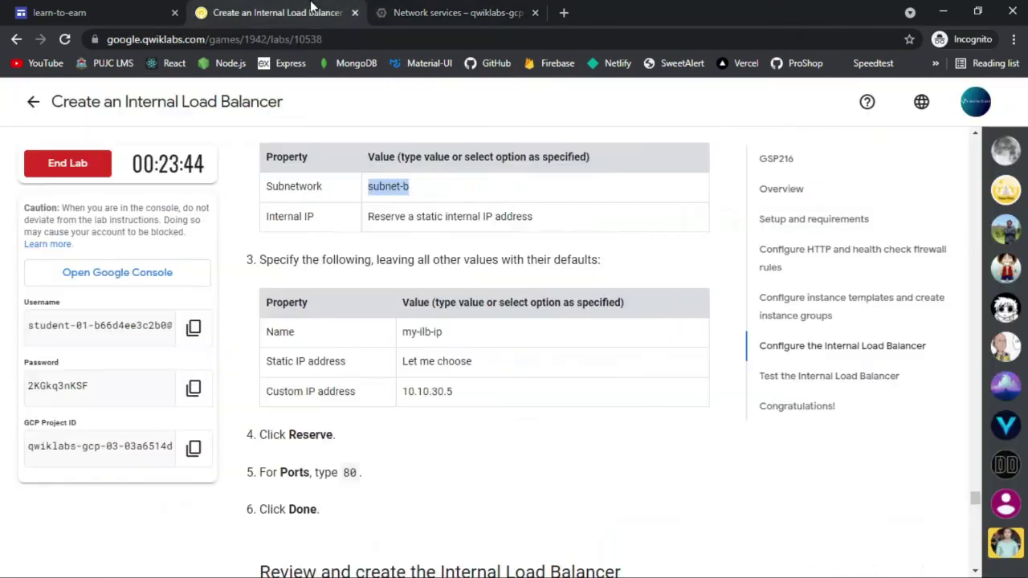
left_click(490, 10)
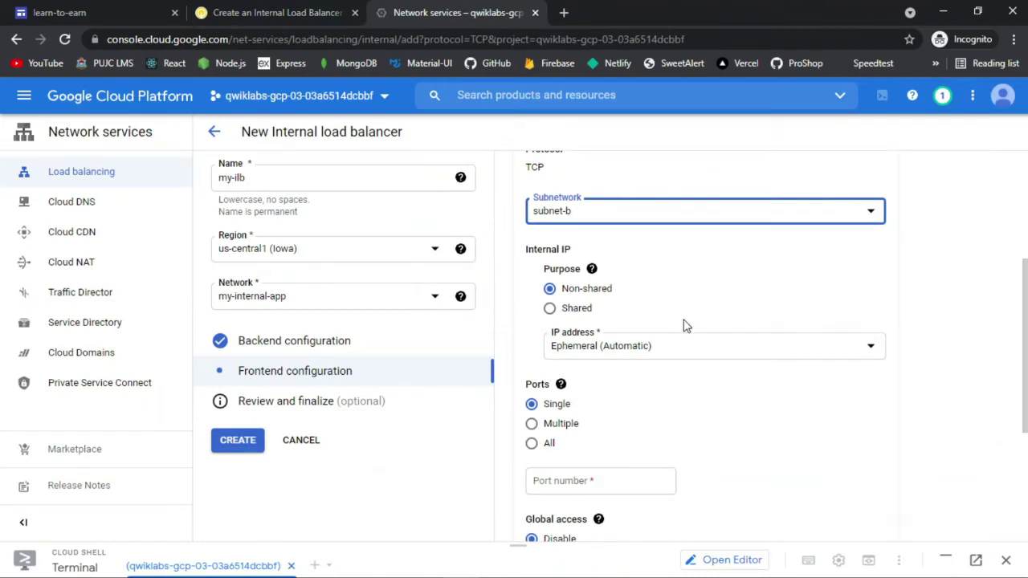
left_click(707, 345)
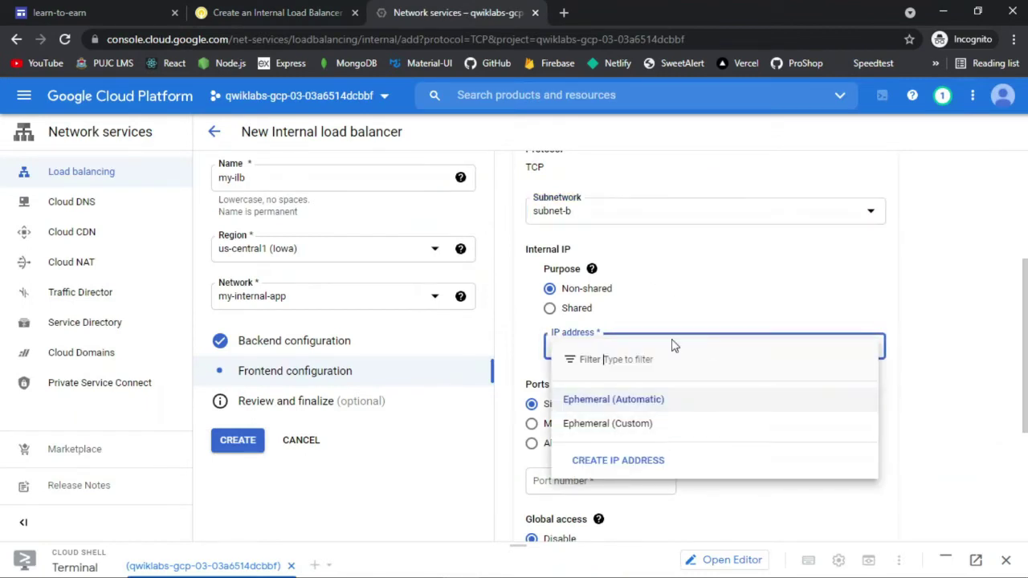
left_click(383, 129)
Step: Copy the static IP name my-ilb-ip from the lab's frontend settings table
left_click(299, 13)
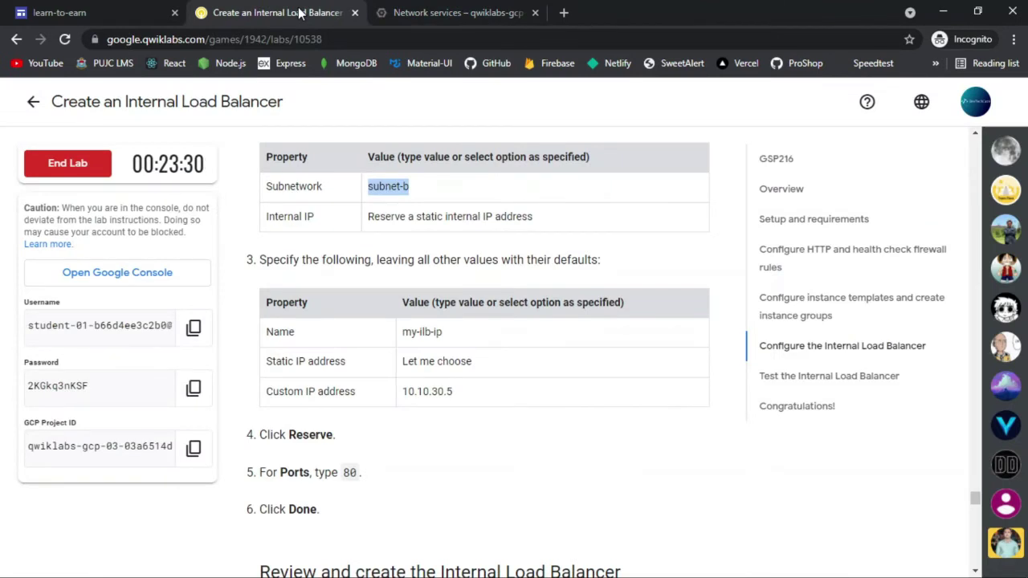
scroll(522, 206, "down", 1)
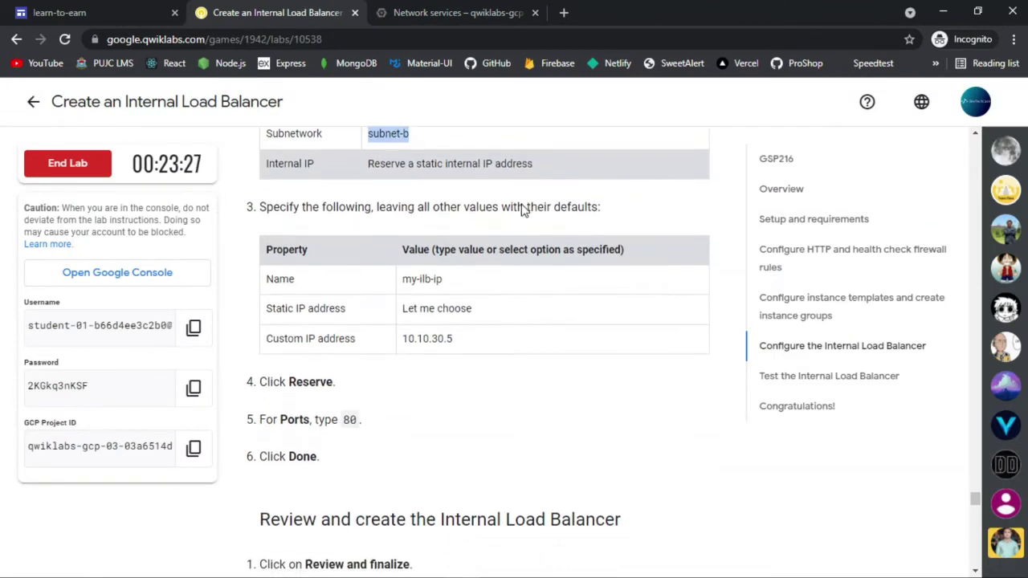
triple_click(420, 280)
key("ctrl+c")
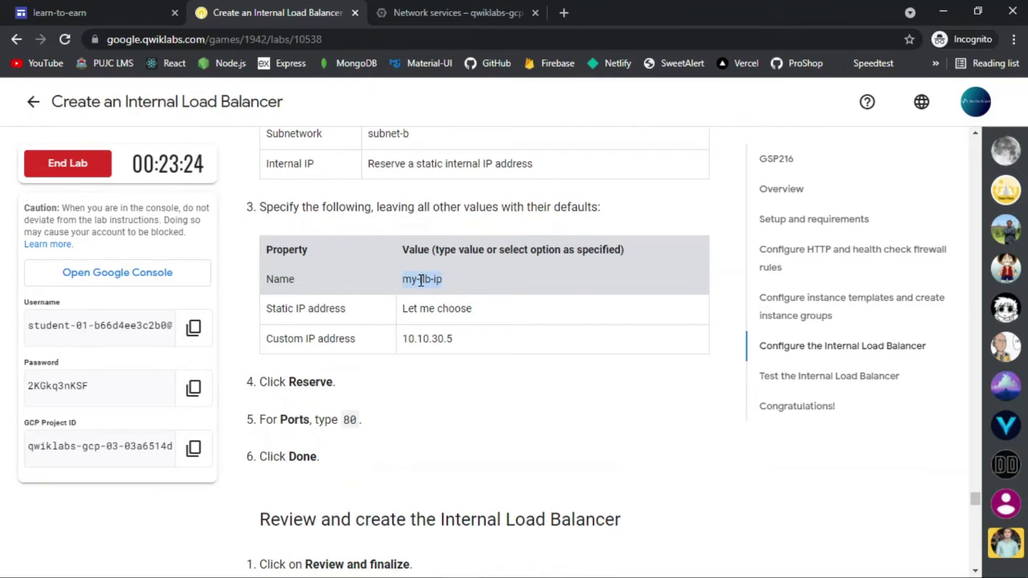
Step: Look through the frontend configuration, including its advanced settings, for a static internal IP reservation option and recheck the lab instructions
left_click(466, 12)
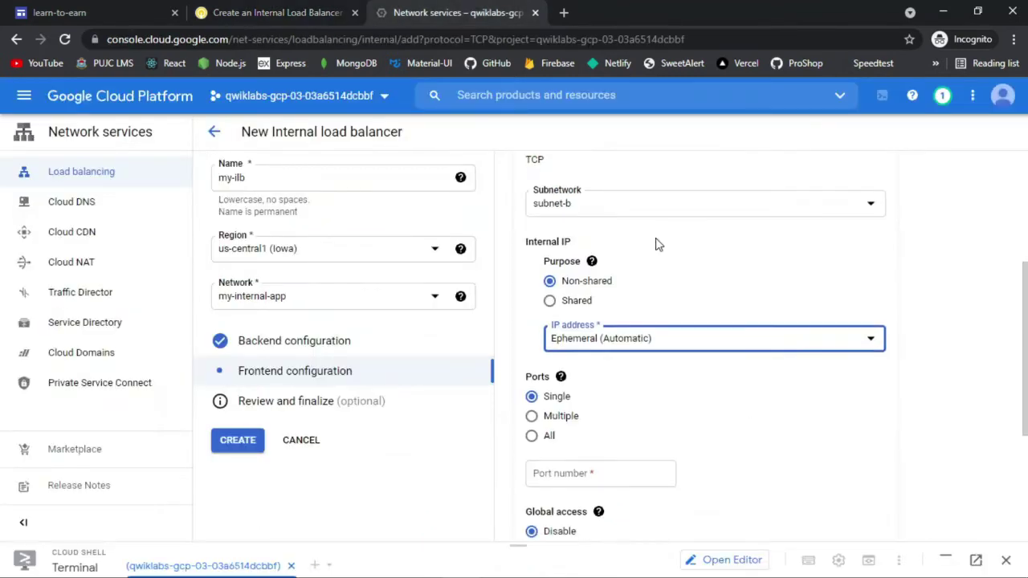
scroll(656, 244, "down", 3)
scroll(656, 239, "up", 5)
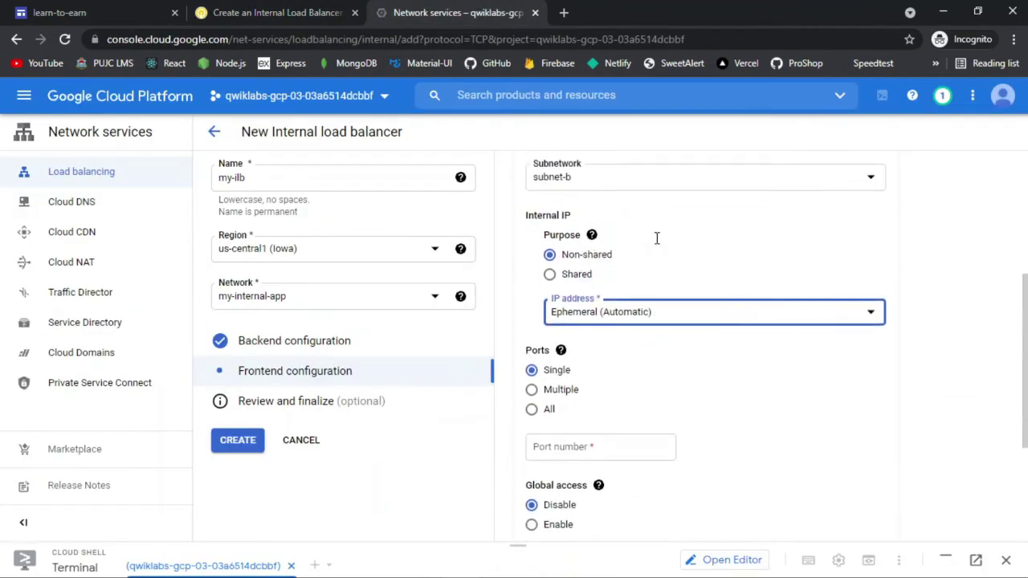
scroll(657, 239, "down", 5)
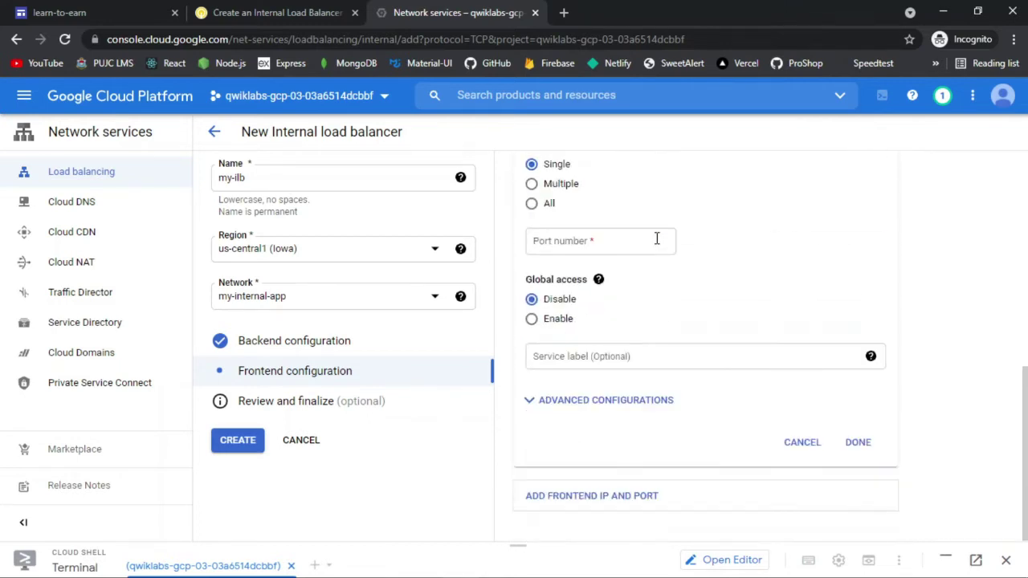
left_click(648, 402)
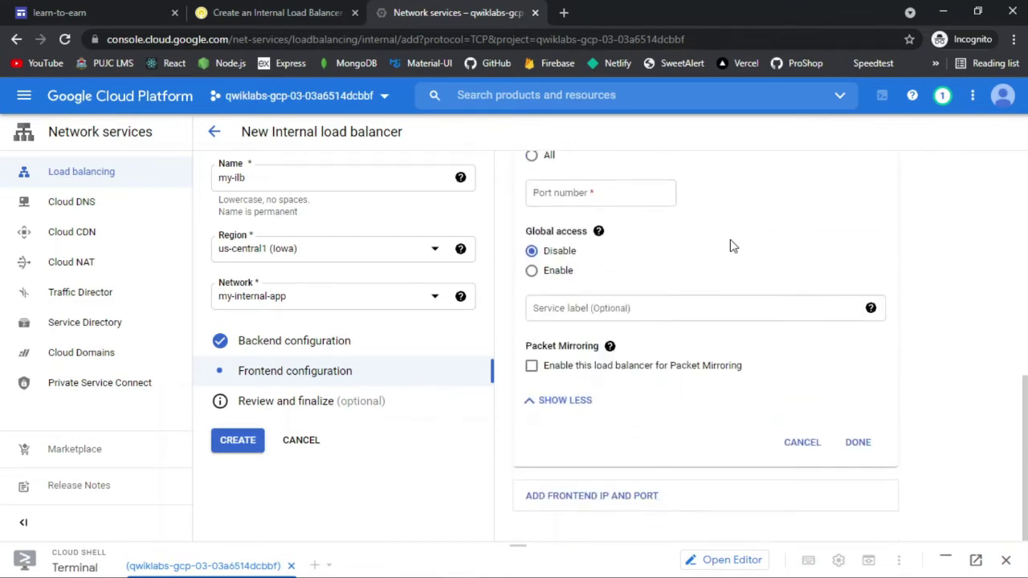
left_click(598, 500)
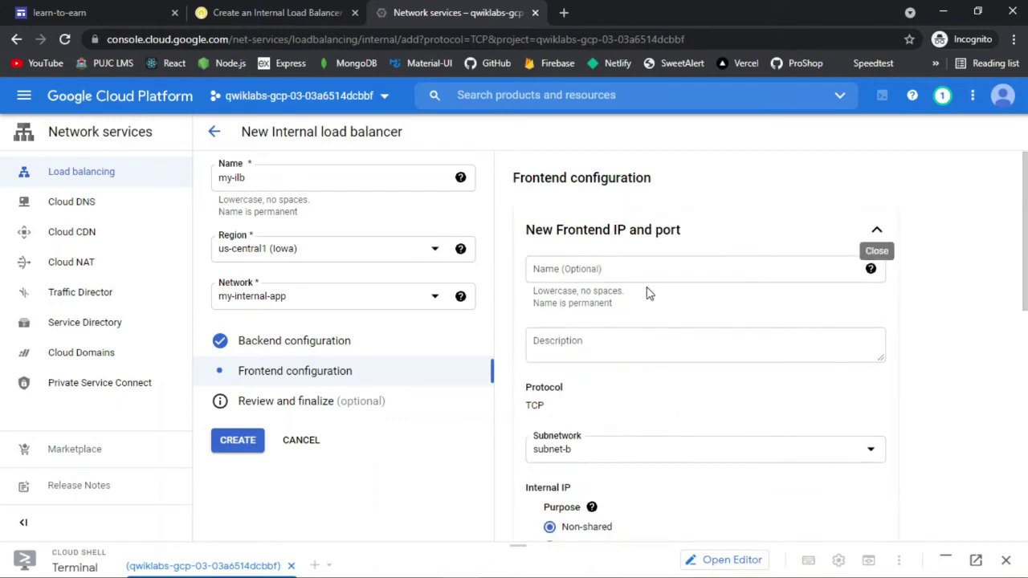
scroll(648, 291, "down", 5)
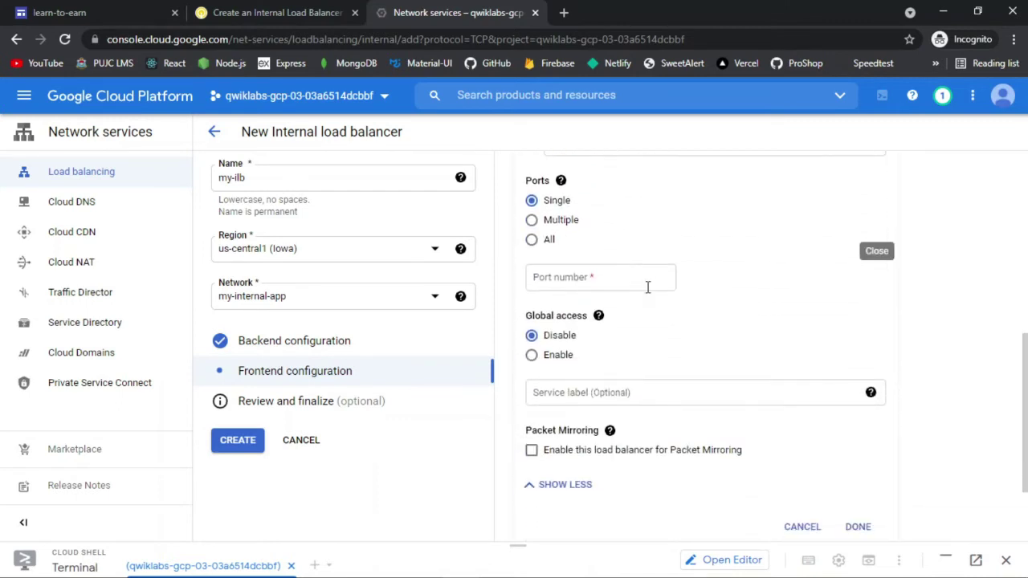
scroll(647, 287, "up", 3)
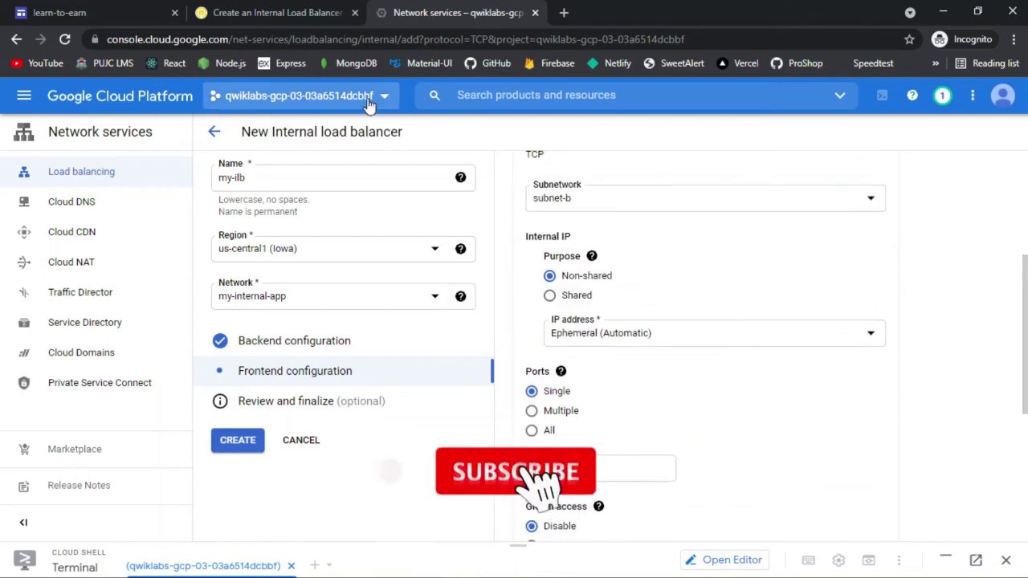
left_click(270, 10)
scroll(459, 253, "up", 1)
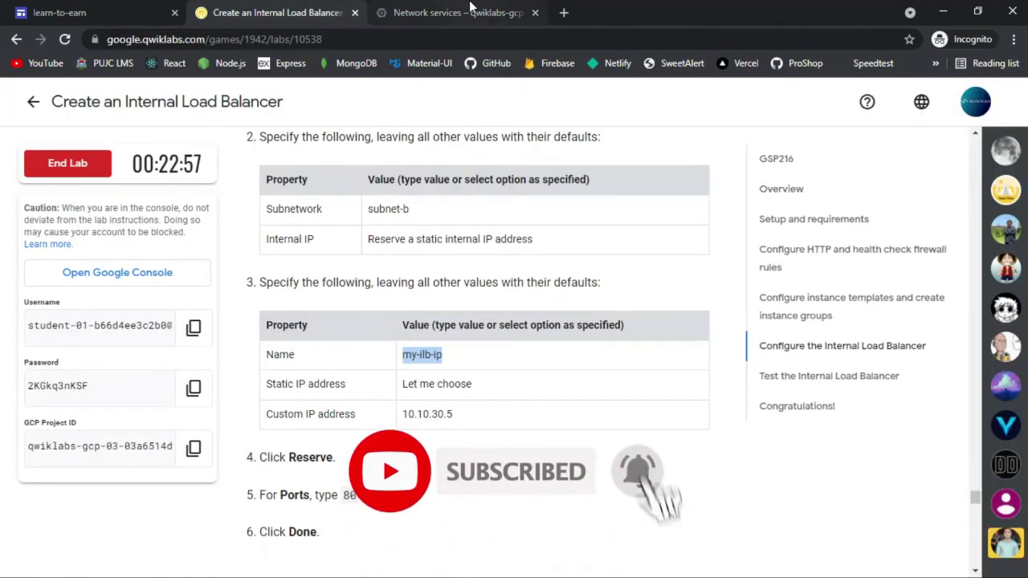
Step: Try Ephemeral (Custom) as the frontend's IP address type and check it against the lab's values
left_click(470, 9)
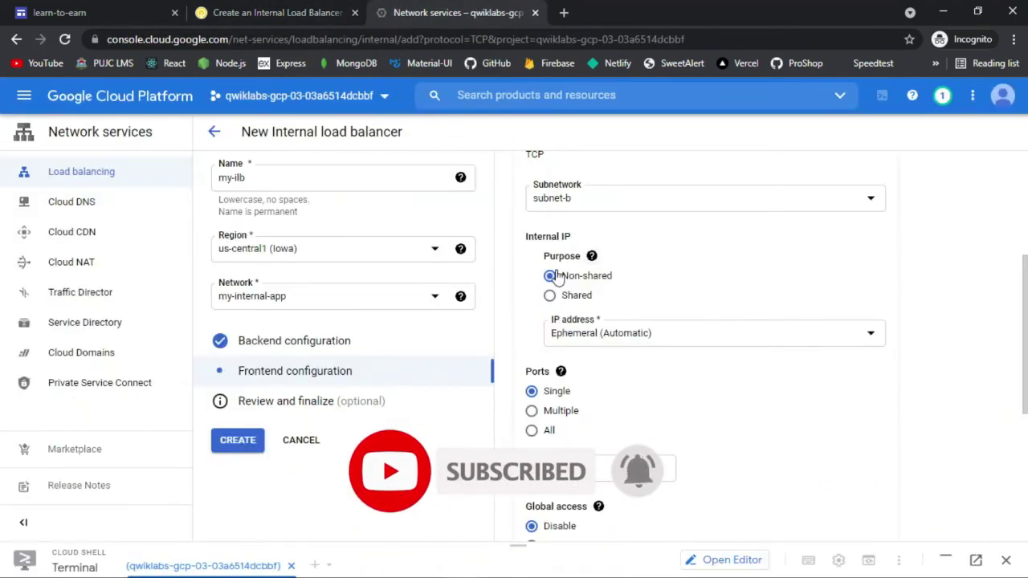
left_click(636, 337)
left_click(625, 411)
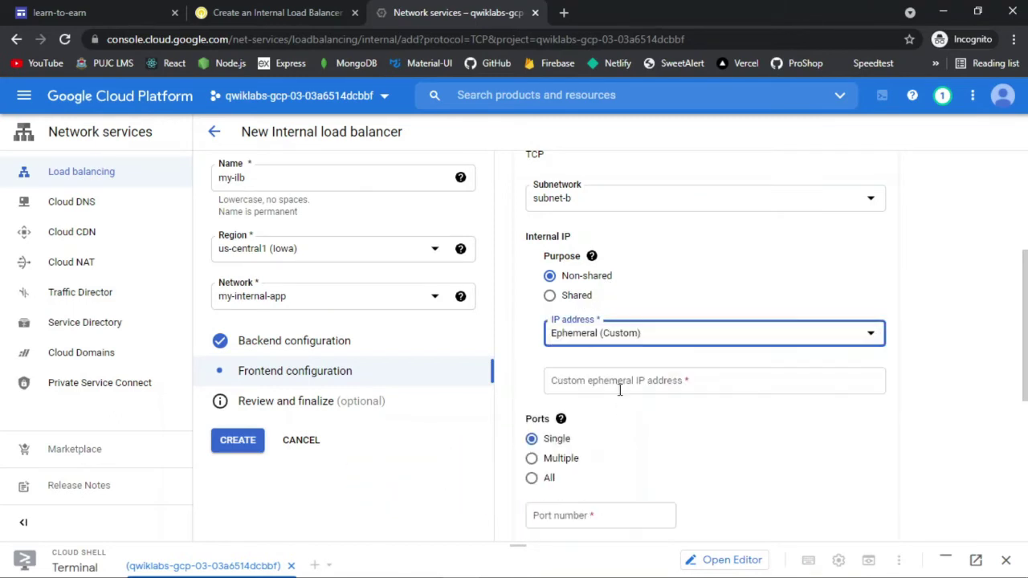
left_click(242, 10)
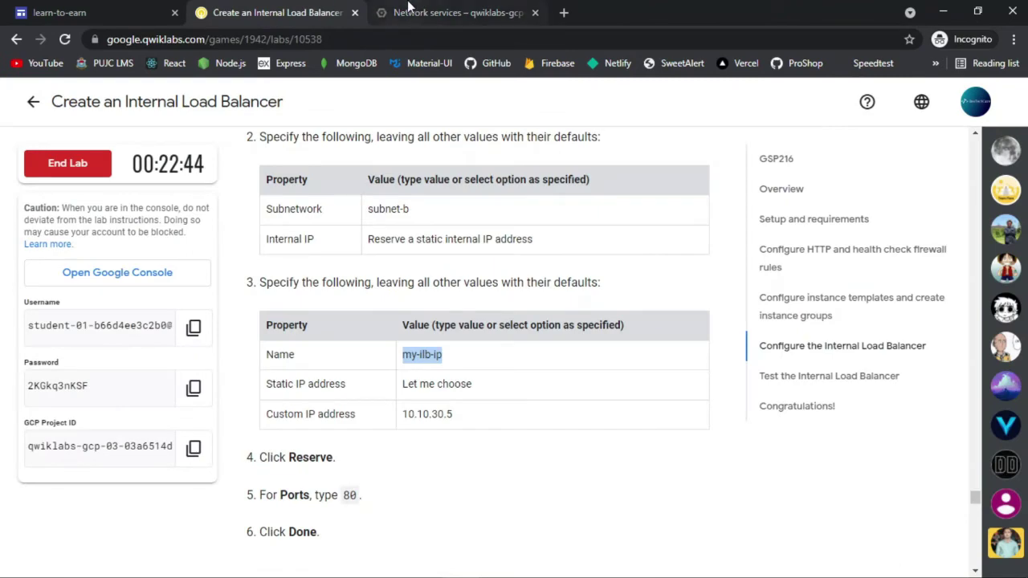
left_click(439, 10)
Step: Reread the lab's internal IP settings and compare them with the available IP address choices in the console
left_click(687, 334)
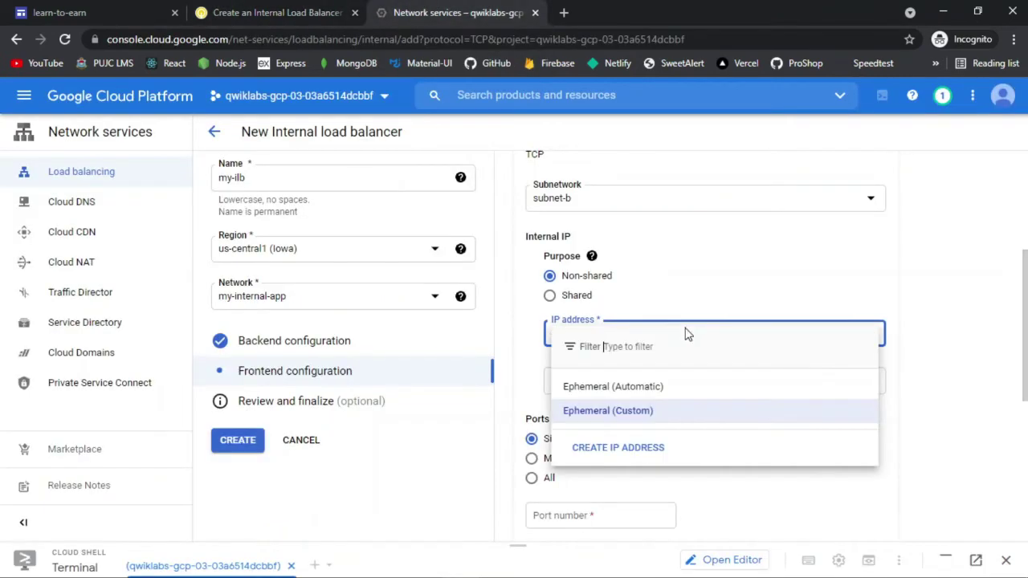
left_click(273, 12)
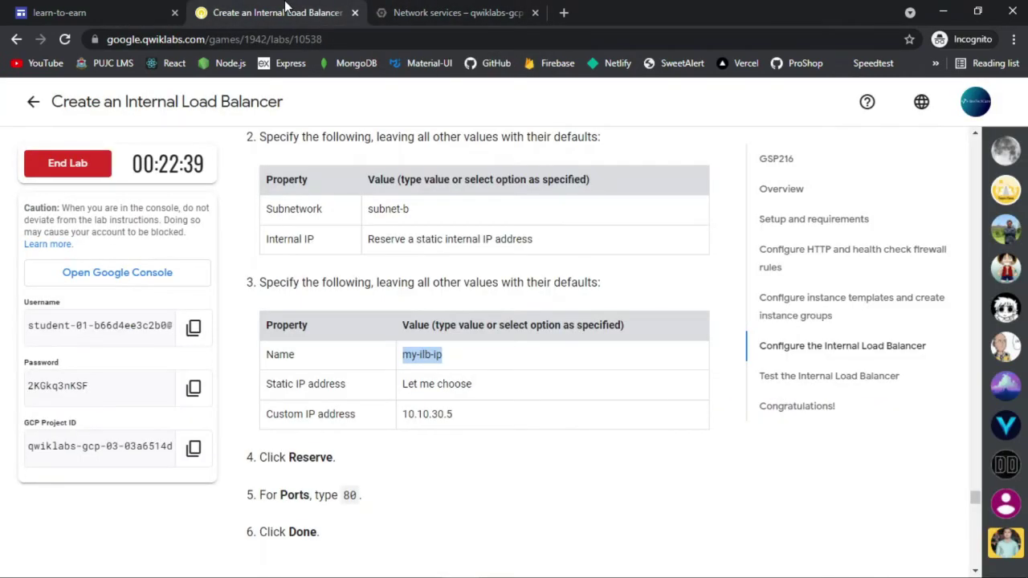
scroll(455, 199, "up", 1)
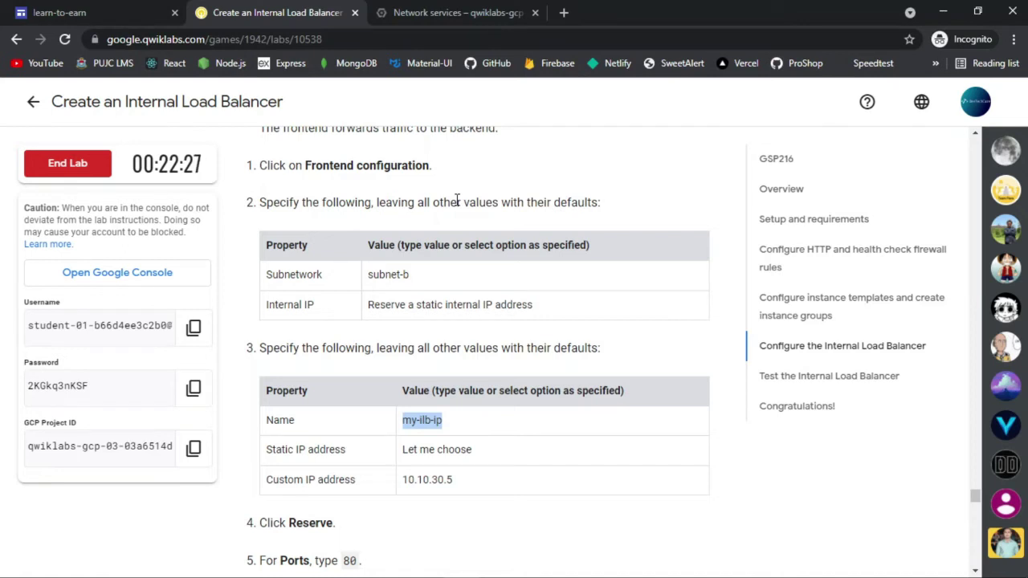
left_click(454, 13)
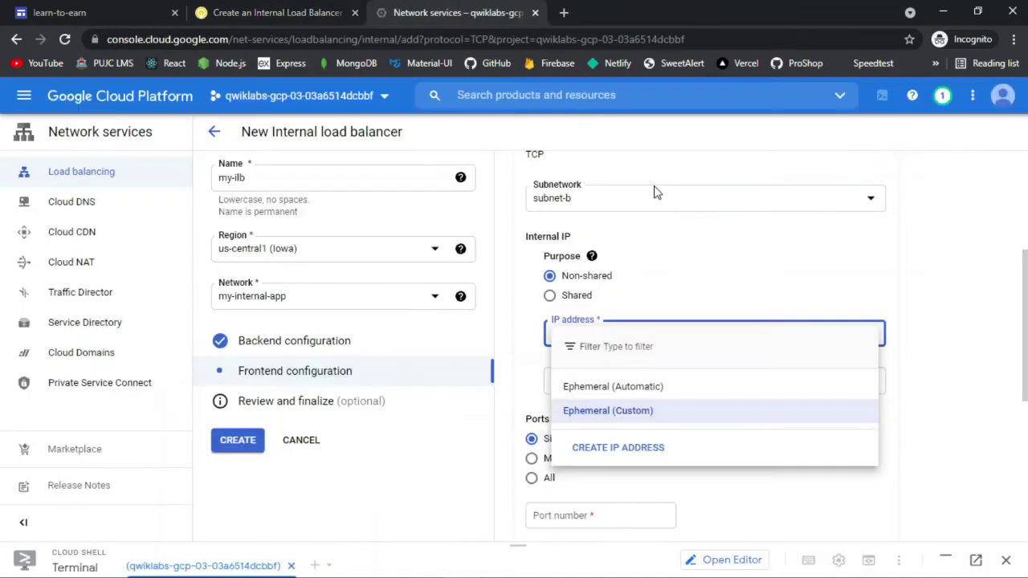
left_click(318, 7)
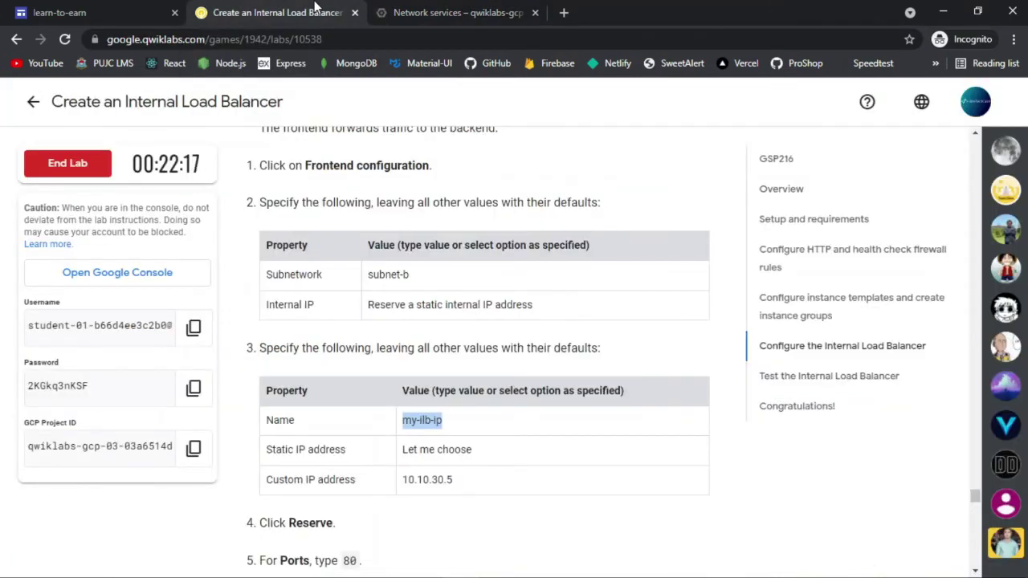
left_click(426, 10)
key("Return")
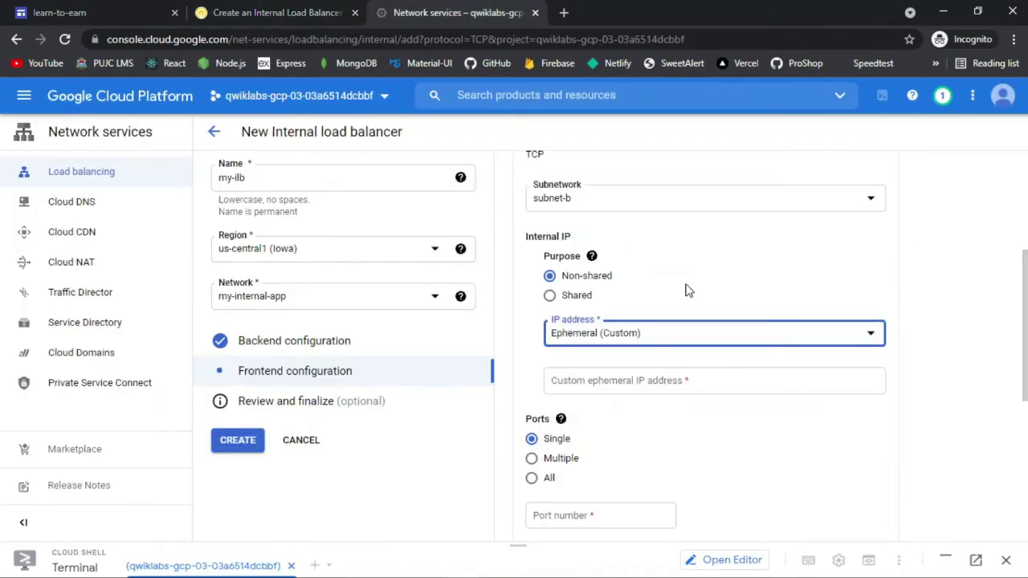
Step: Start reserving a new static internal IP address for the frontend, name it my-ilb-ip, and check the lab's remaining values
left_click(667, 335)
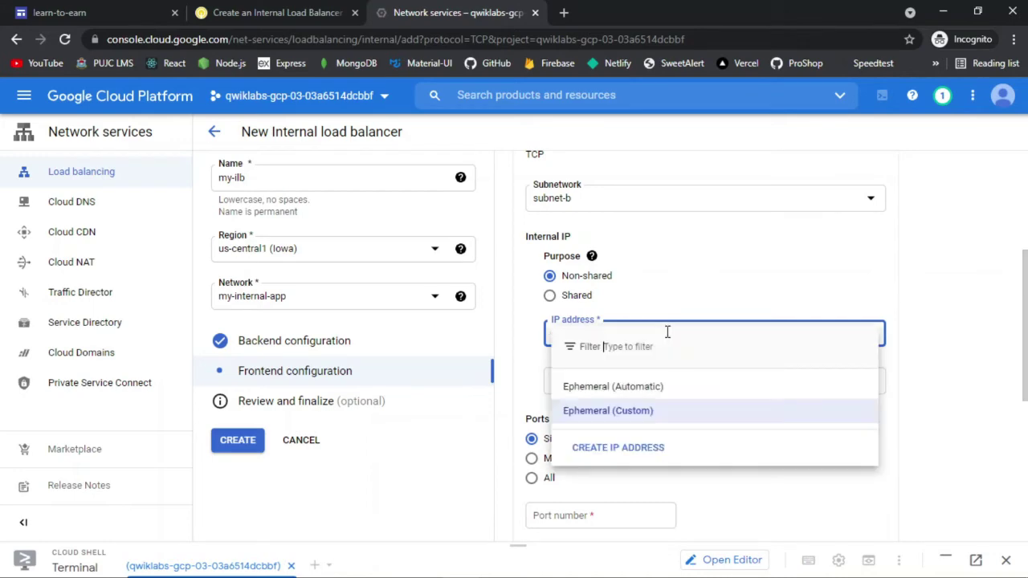
left_click(634, 450)
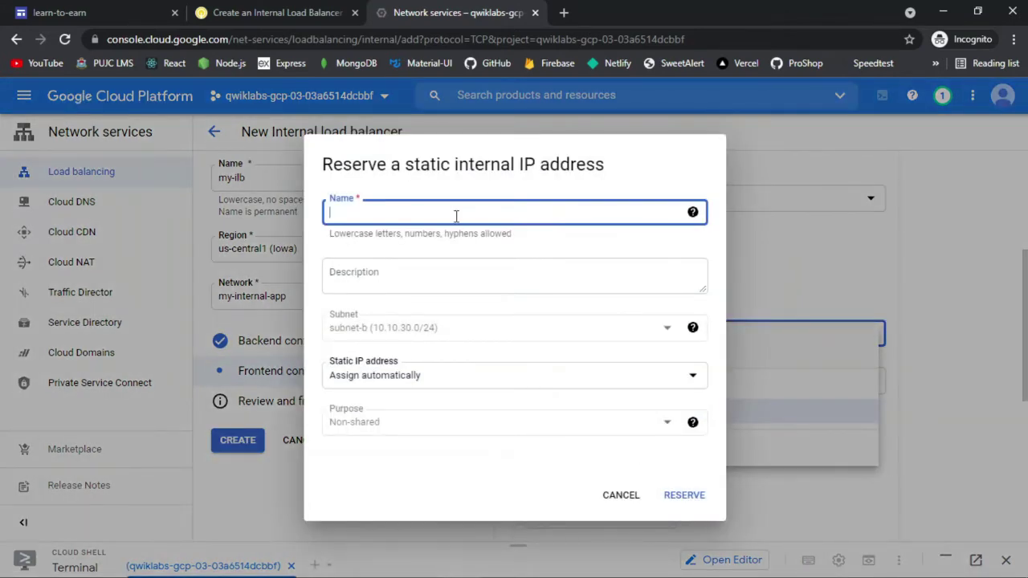
key("ctrl+v")
left_click(313, 8)
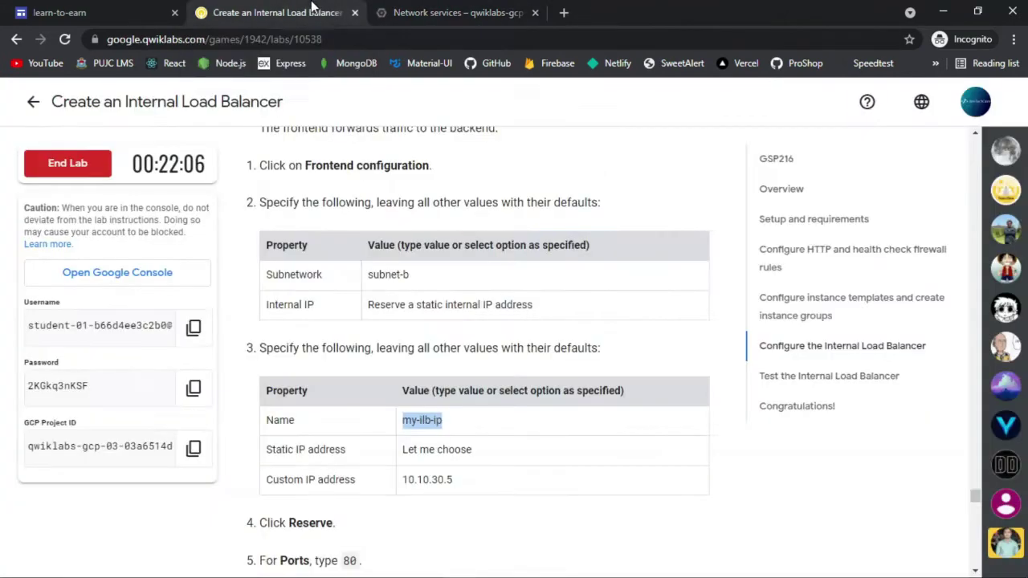
left_click(442, 9)
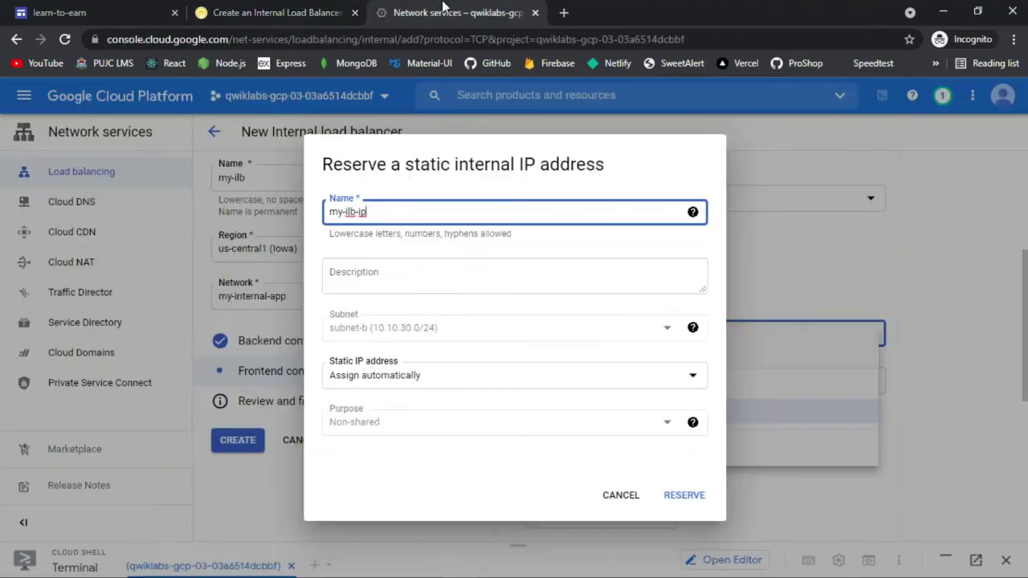
Step: Choose the static IP address manually, set the custom IP address to 10.10.30.5 from the lab, and reserve it
left_click(696, 378)
left_click(577, 411)
left_click(268, 10)
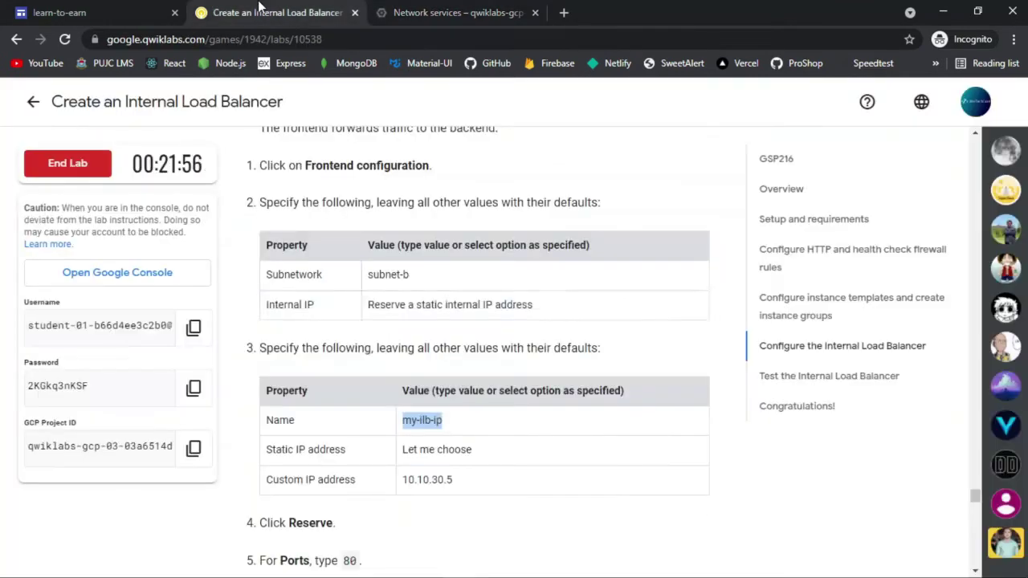
double_click(436, 479)
key("ctrl+c")
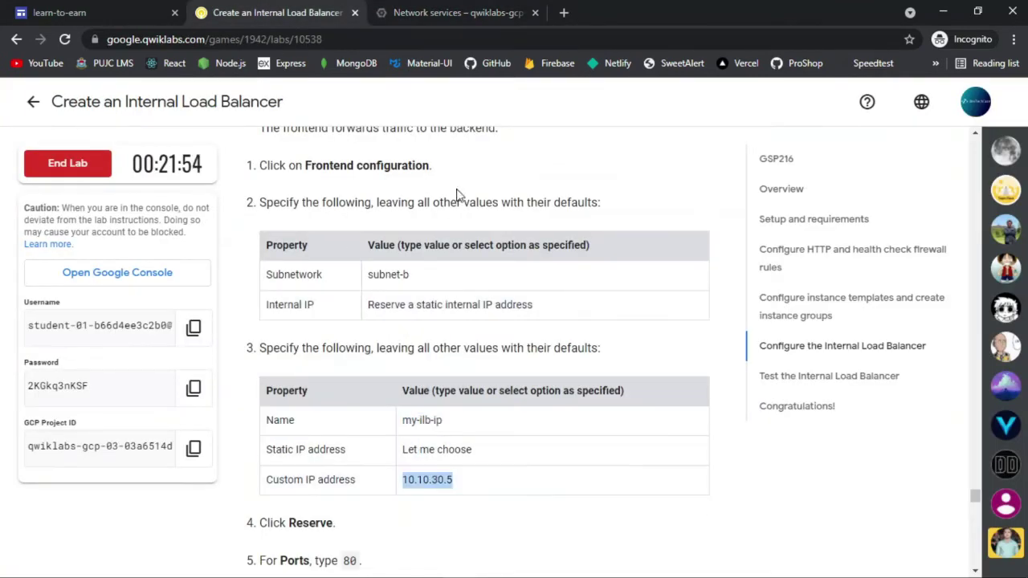
left_click(455, 8)
left_click(401, 397)
key("ctrl+v")
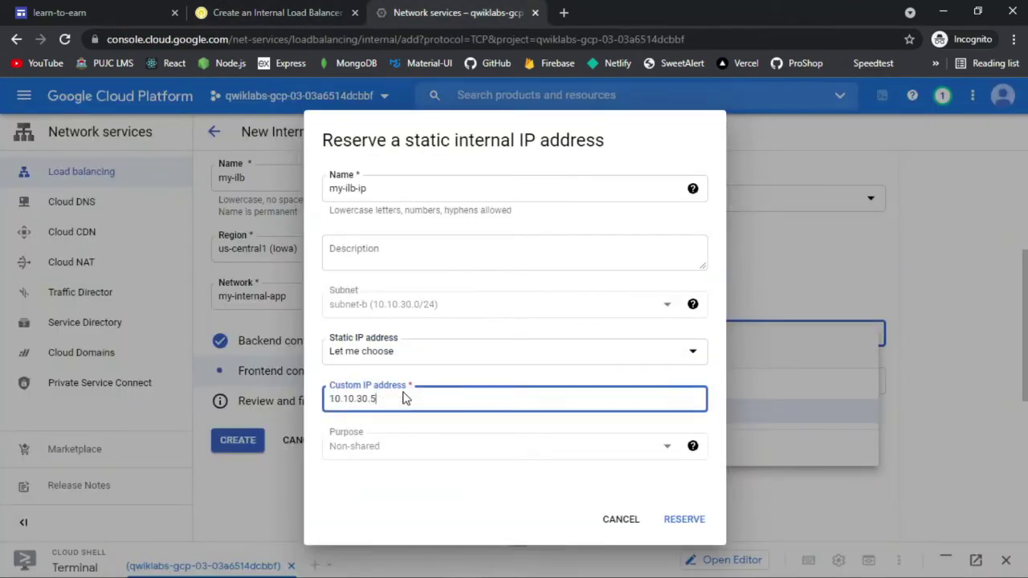
left_click(685, 519)
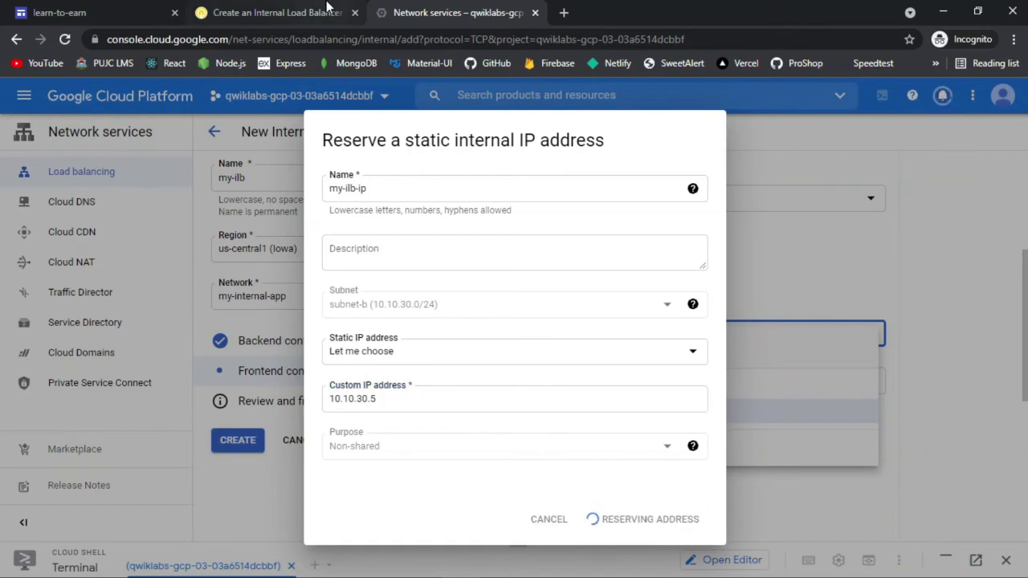
Step: Set the frontend's single port number to 80 as the lab specifies and finish that frontend entry
left_click(327, 8)
scroll(509, 275, "down", 3)
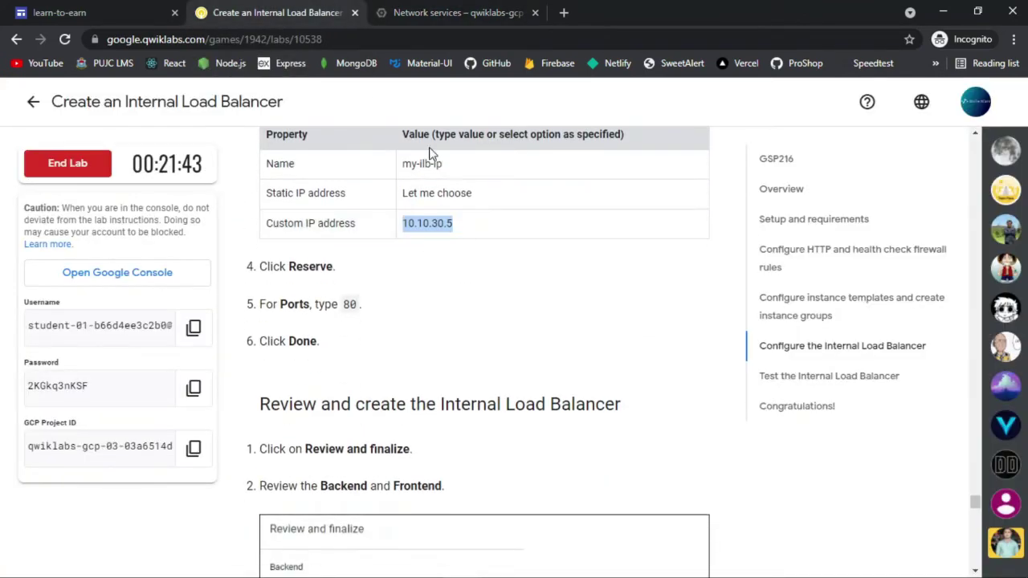
left_click(476, 11)
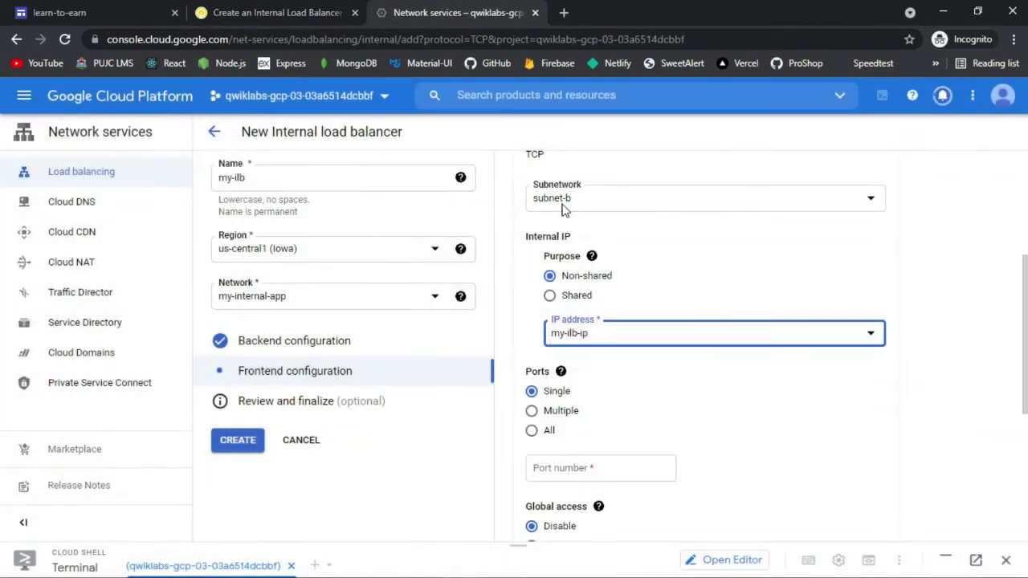
scroll(689, 354, "down", 4)
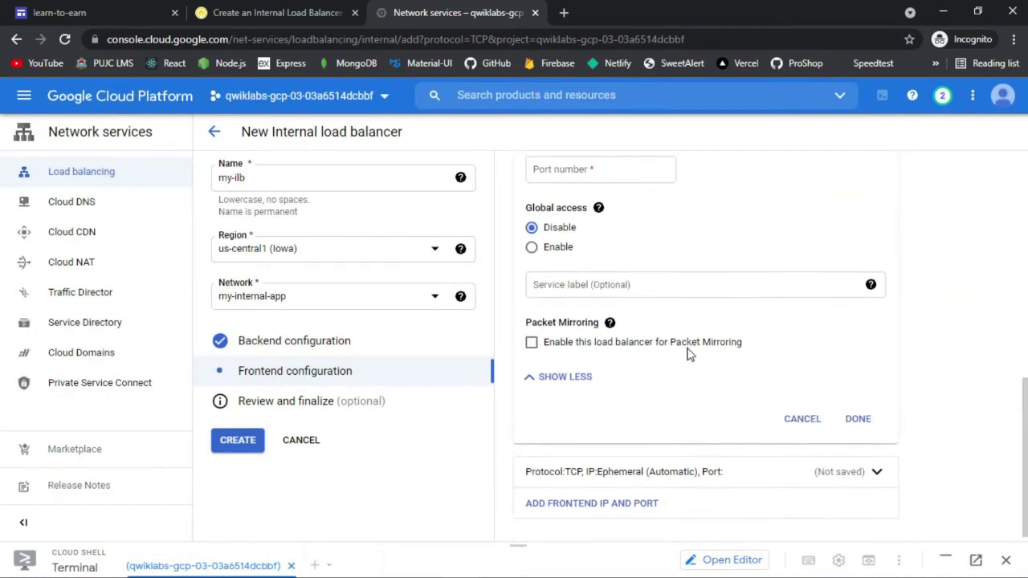
scroll(690, 353, "up", 2)
scroll(690, 354, "up", 1)
left_click(637, 364)
type("80")
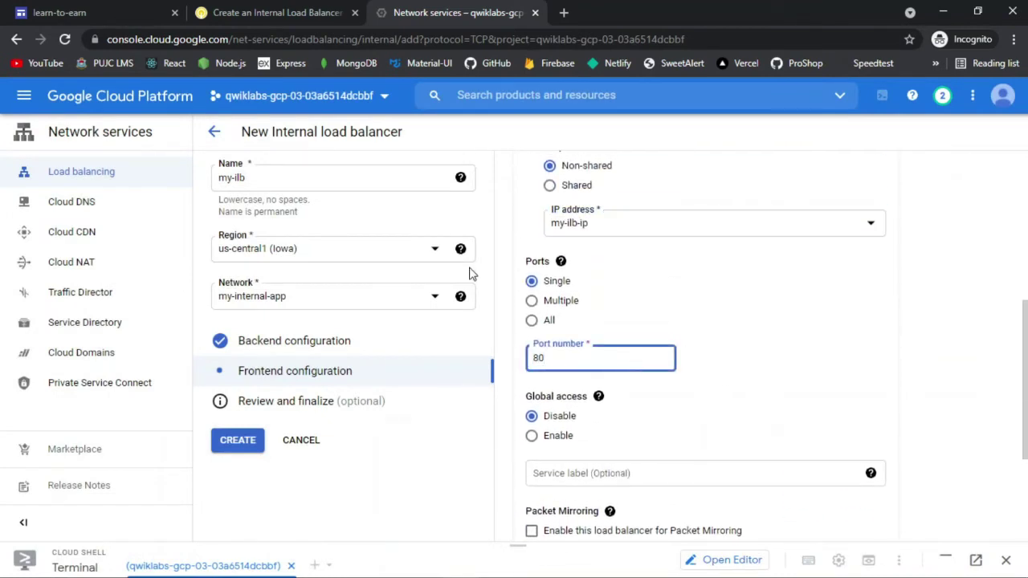
left_click(273, 12)
left_click(450, 10)
scroll(683, 250, "down", 3)
left_click(867, 410)
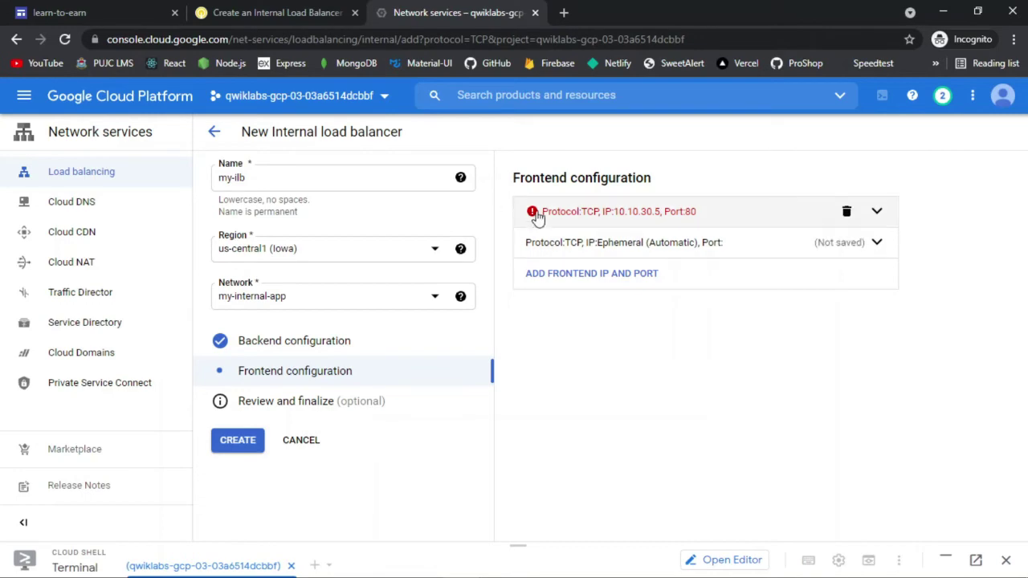
Step: Reopen the 10.10.30.5 frontend entry and reread the lab's frontend and review instructions to look for missed settings
left_click(278, 13)
scroll(441, 170, "down", 3)
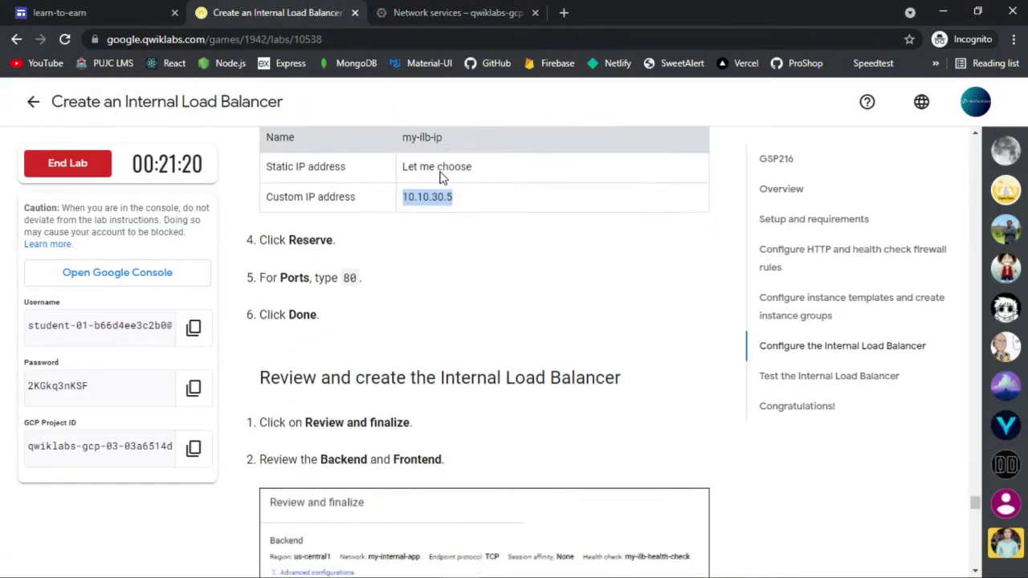
left_click(482, 13)
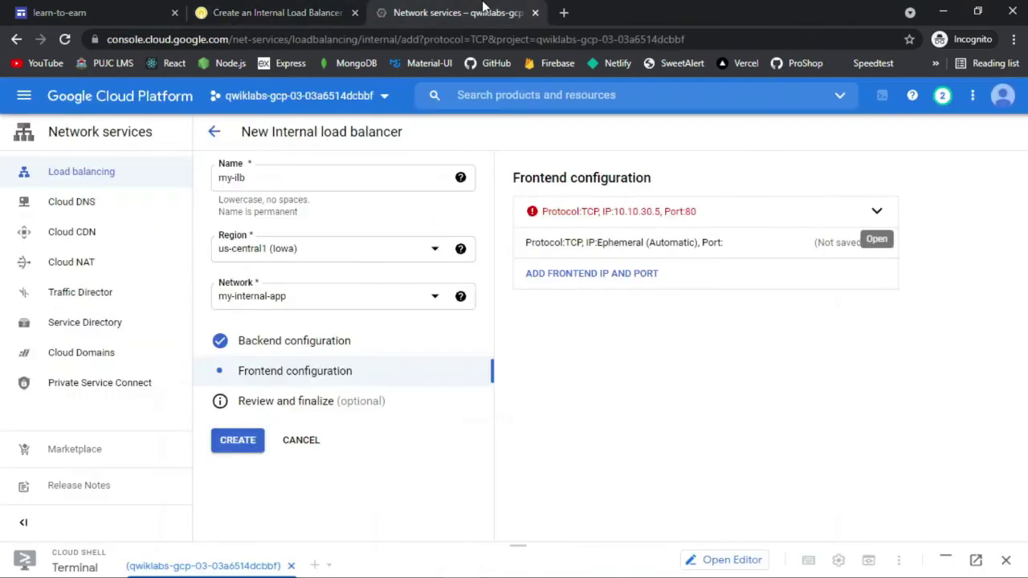
left_click(874, 219)
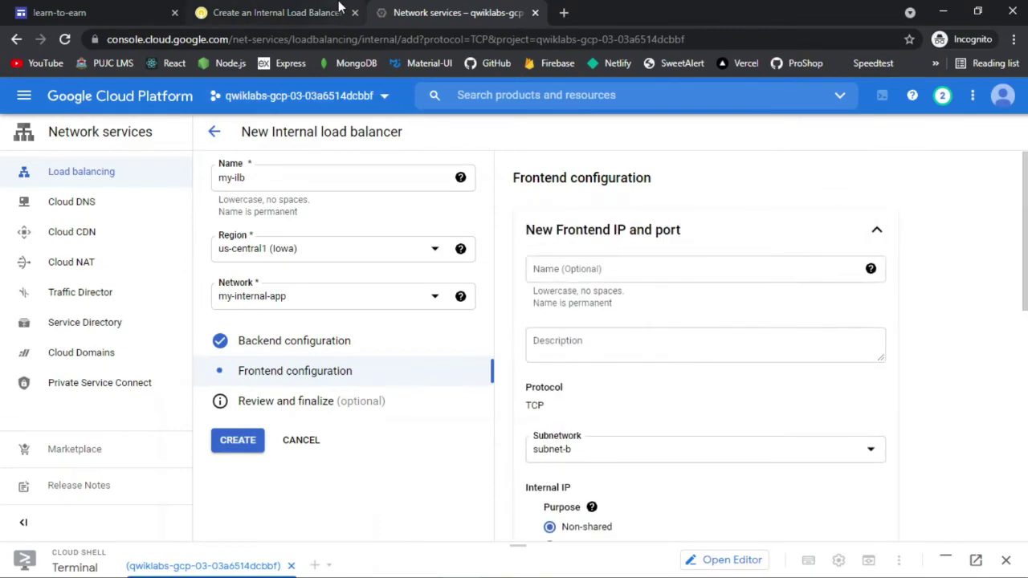
left_click(337, 10)
scroll(479, 172, "up", 3)
scroll(479, 180, "up", 2)
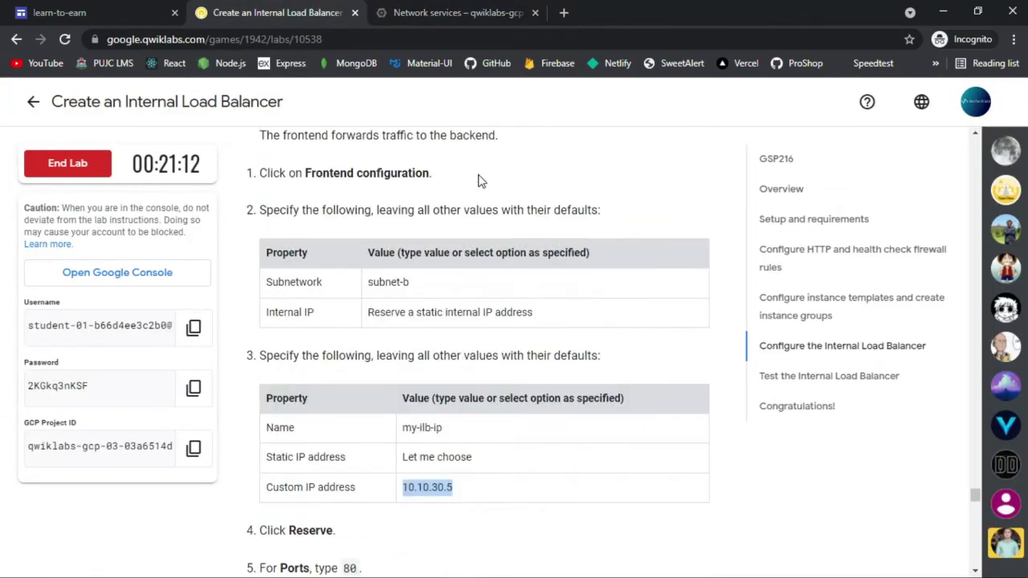
scroll(445, 223, "up", 2)
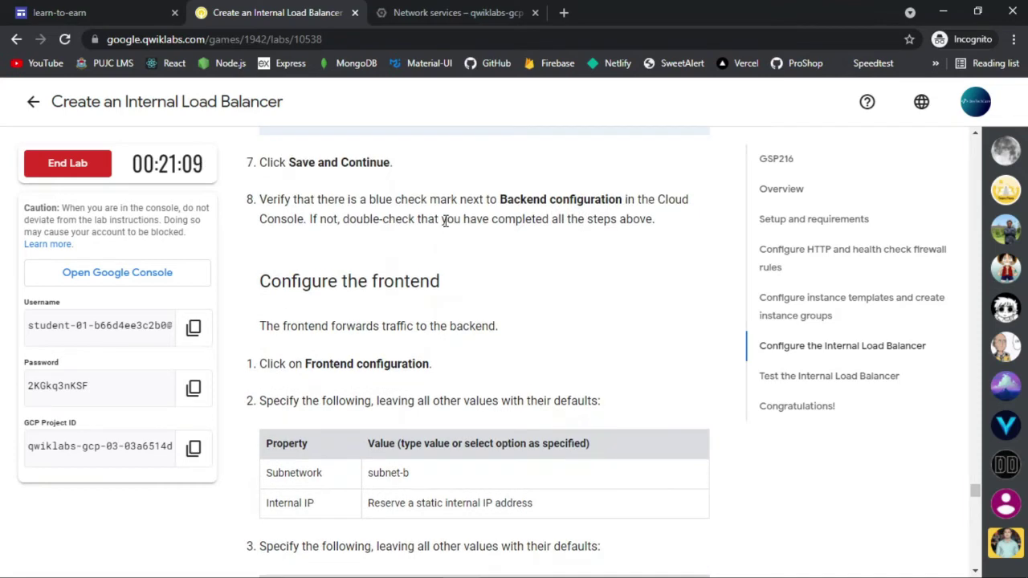
scroll(445, 222, "down", 10)
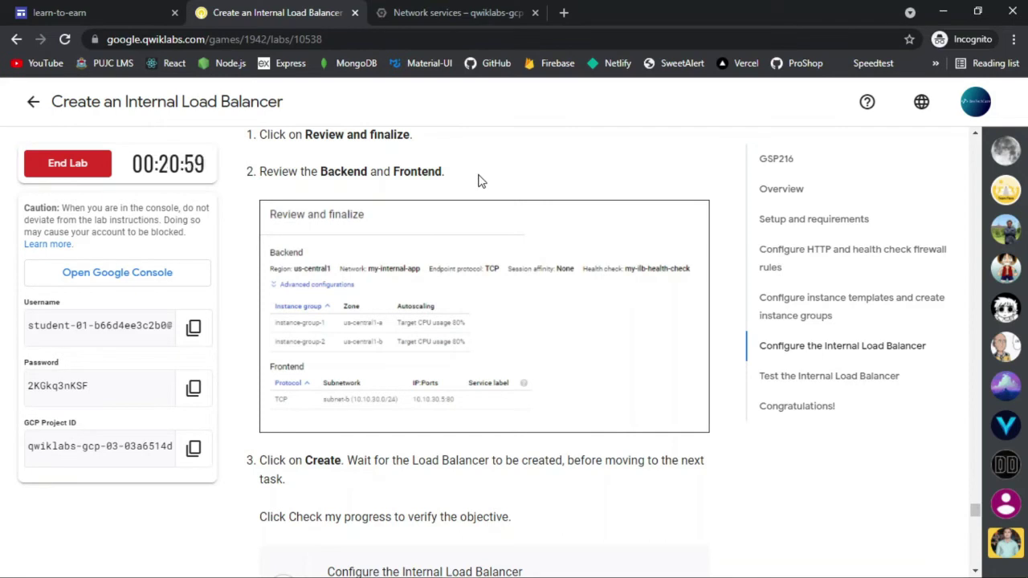
Step: Review the load balancer's frontend and backend summary and compare it with the lab's Review and finalize example
left_click(450, 14)
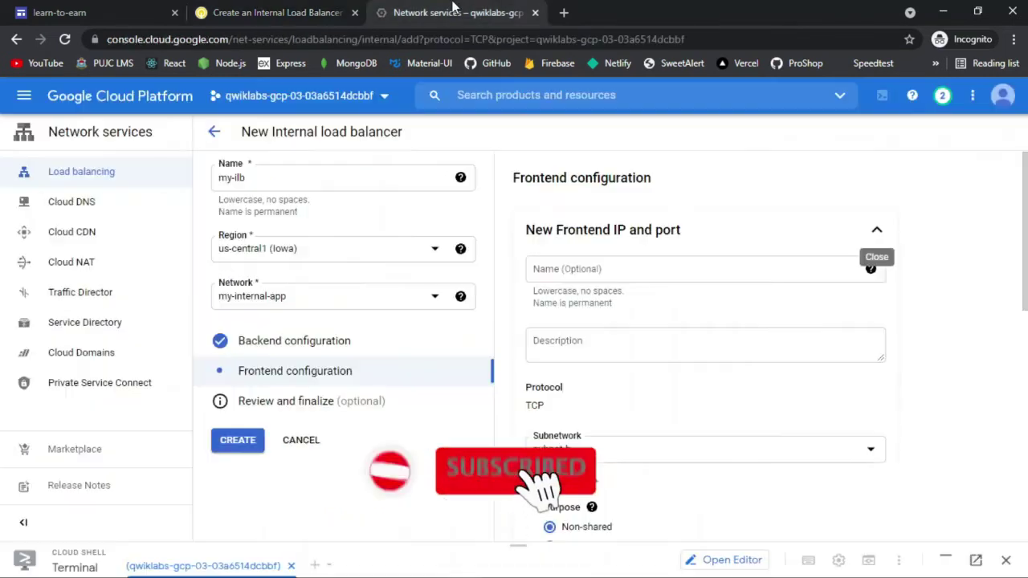
left_click(318, 403)
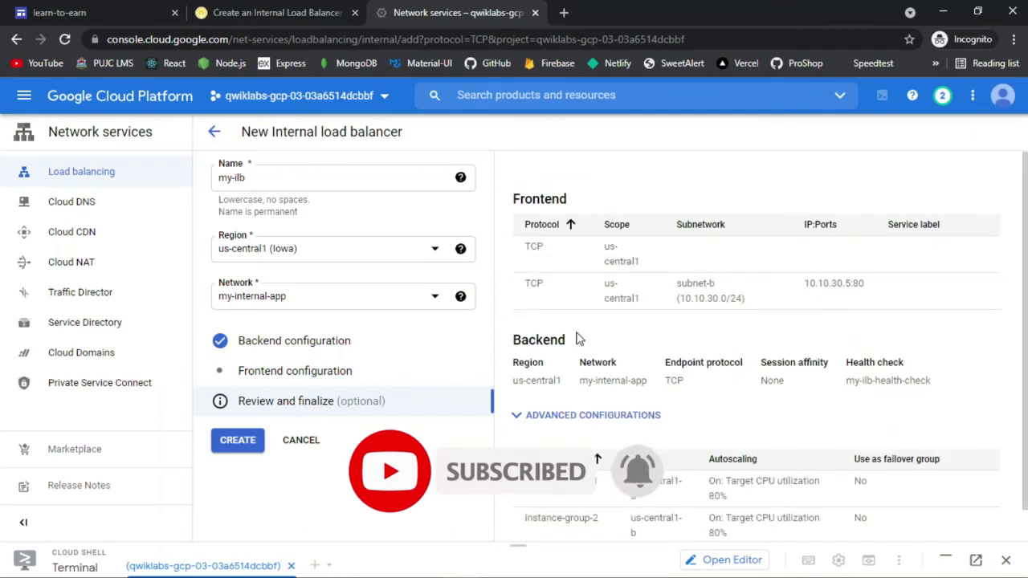
left_click(269, 9)
left_click(470, 12)
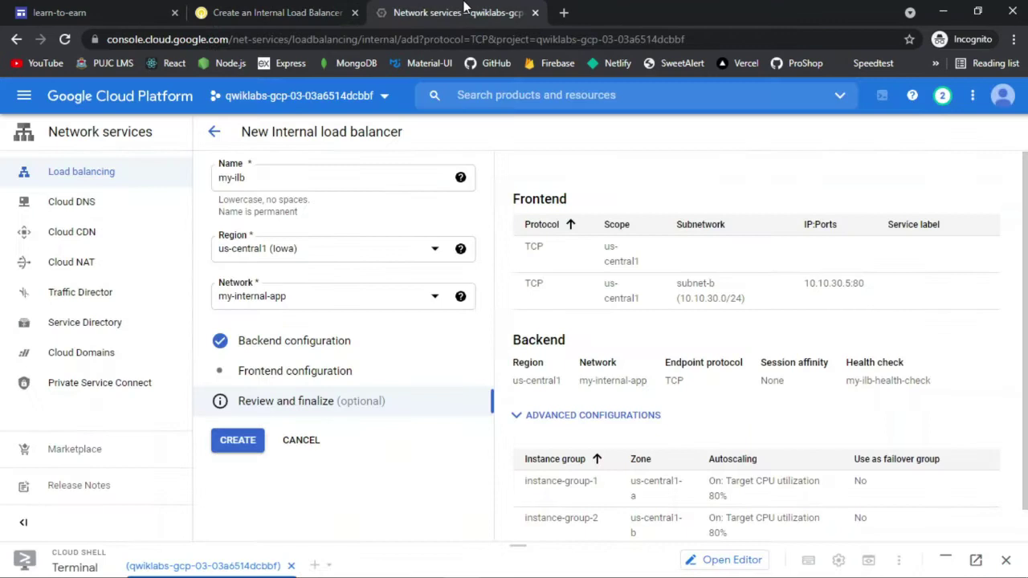
left_click(322, 8)
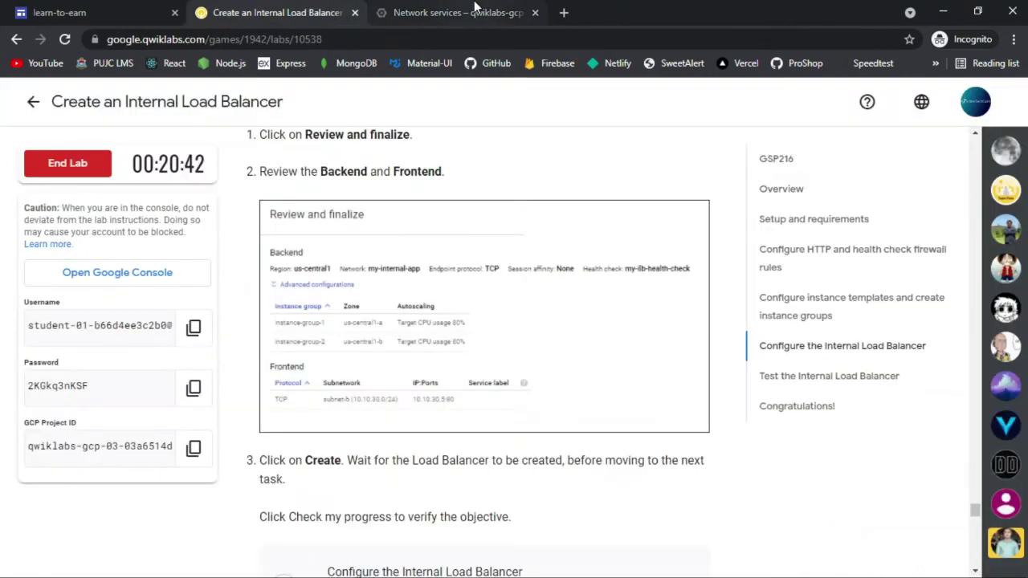
scroll(509, 221, "down", 3)
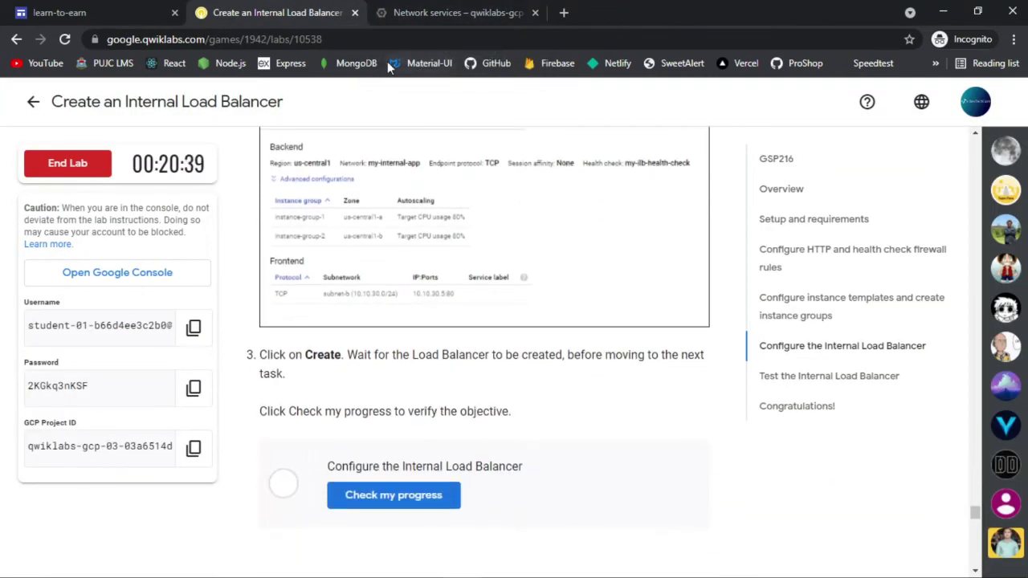
Step: Try to create the load balancer and open the incomplete Ephemeral (Automatic) frontend entry for editing
left_click(438, 8)
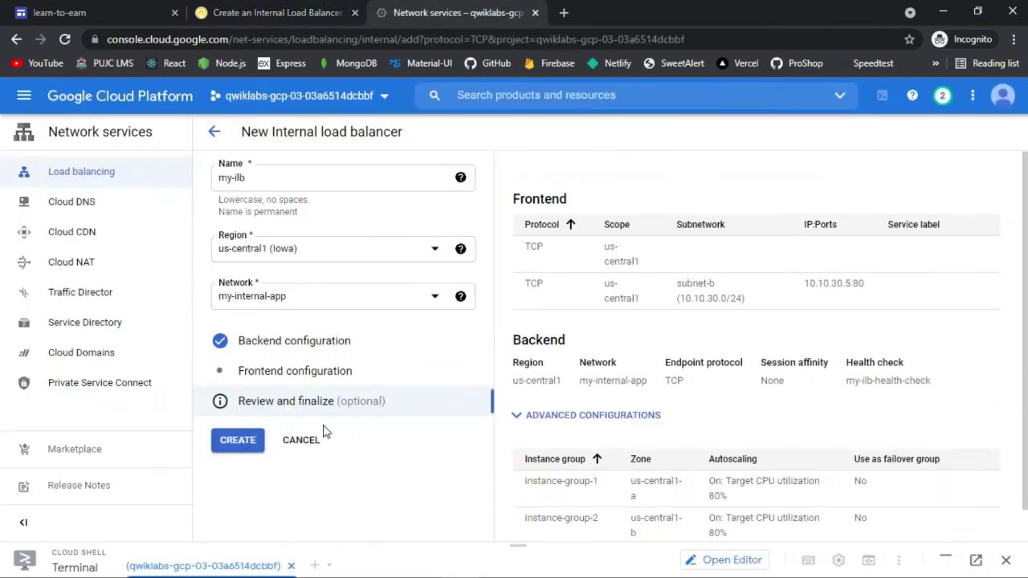
left_click(241, 438)
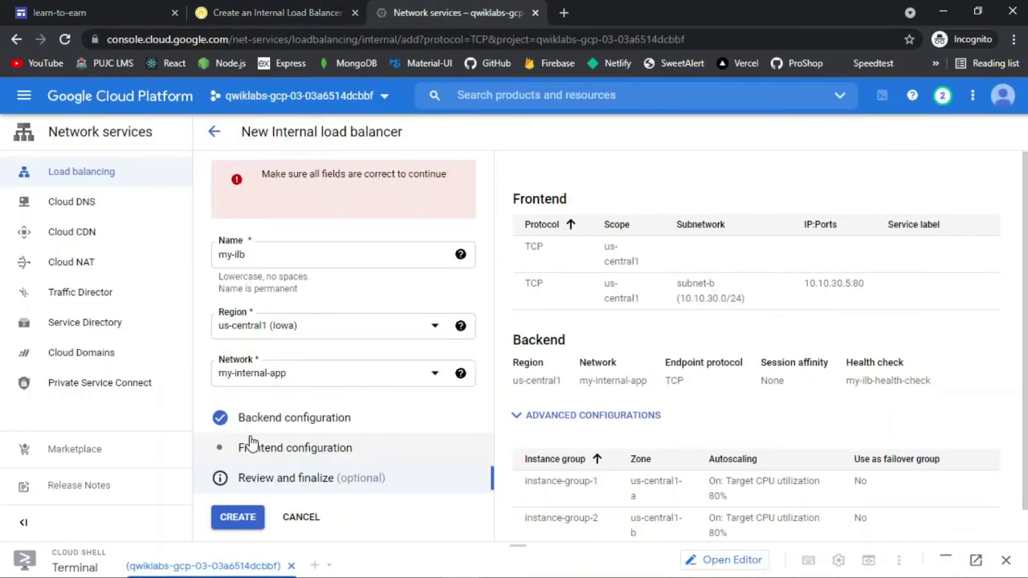
left_click(335, 454)
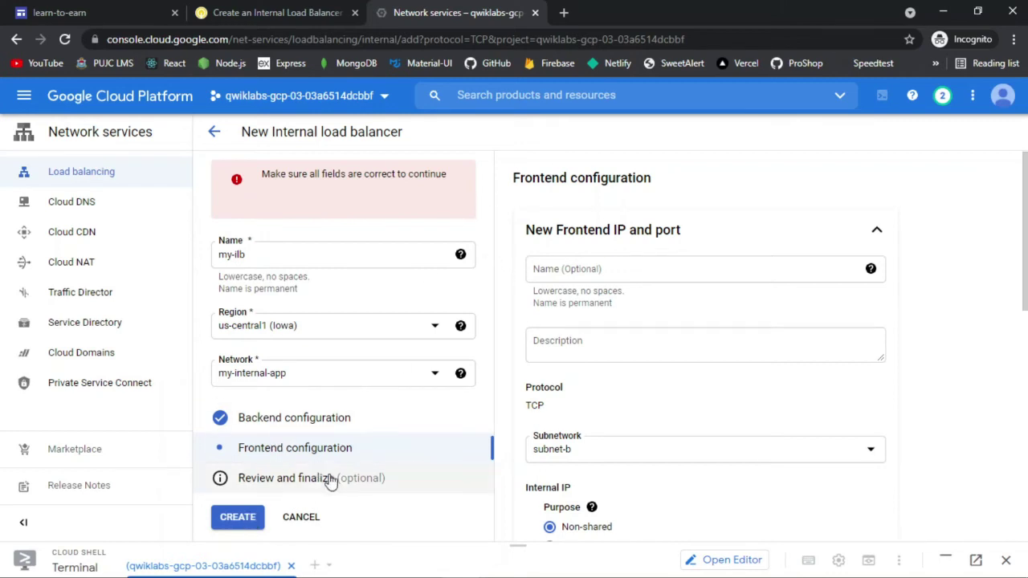
scroll(631, 316, "down", 5)
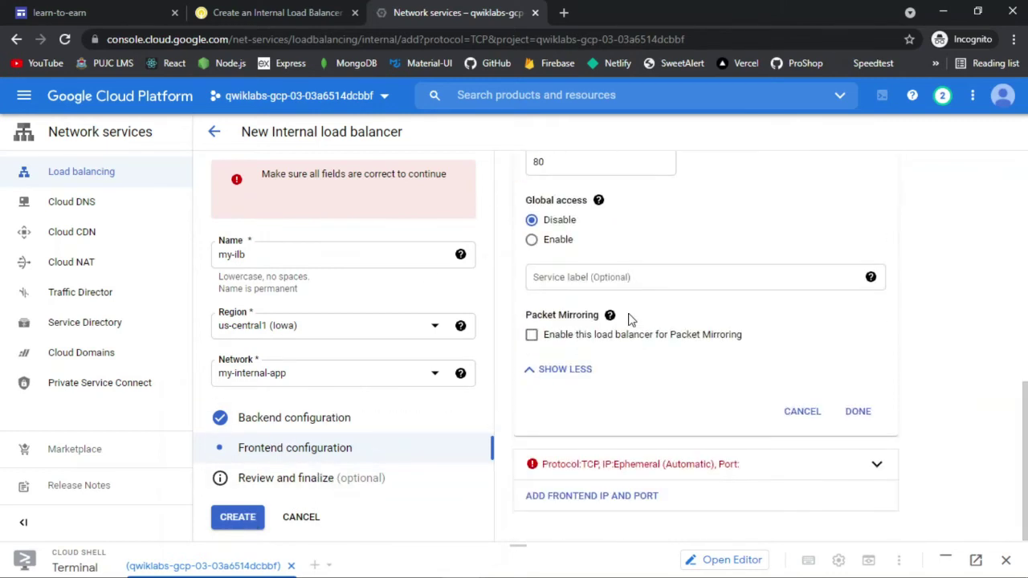
left_click(878, 470)
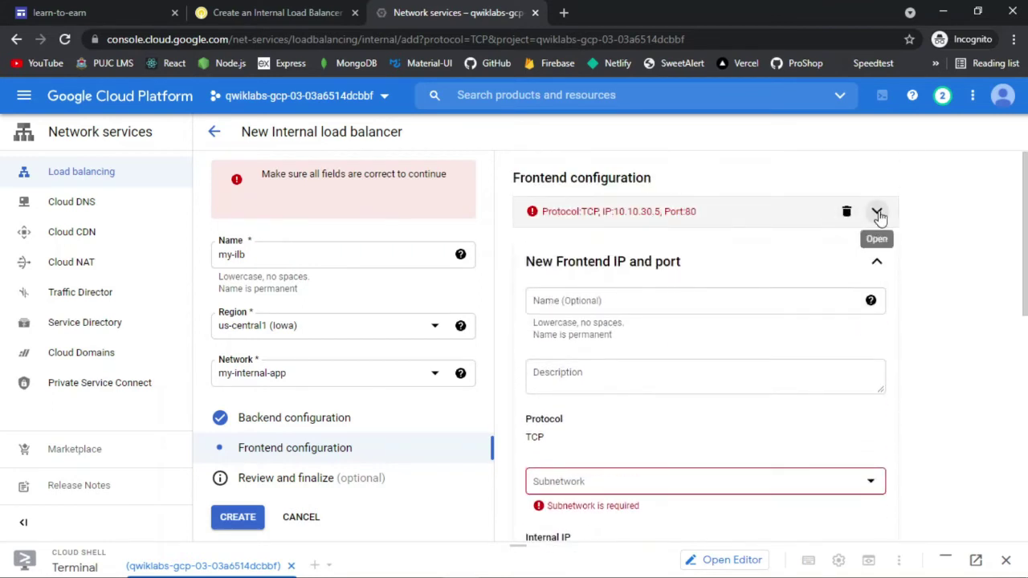
scroll(730, 368, "down", 1)
Step: Set the second frontend entry's subnetwork to subnet-b, as listed in the lab, and its port number to 80
left_click(281, 11)
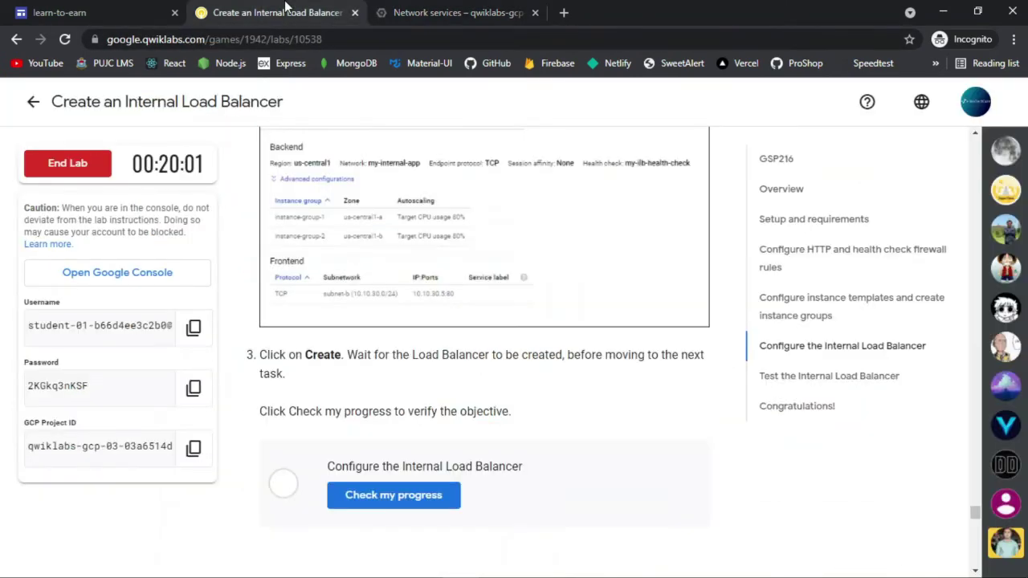
scroll(455, 275, "up", 8)
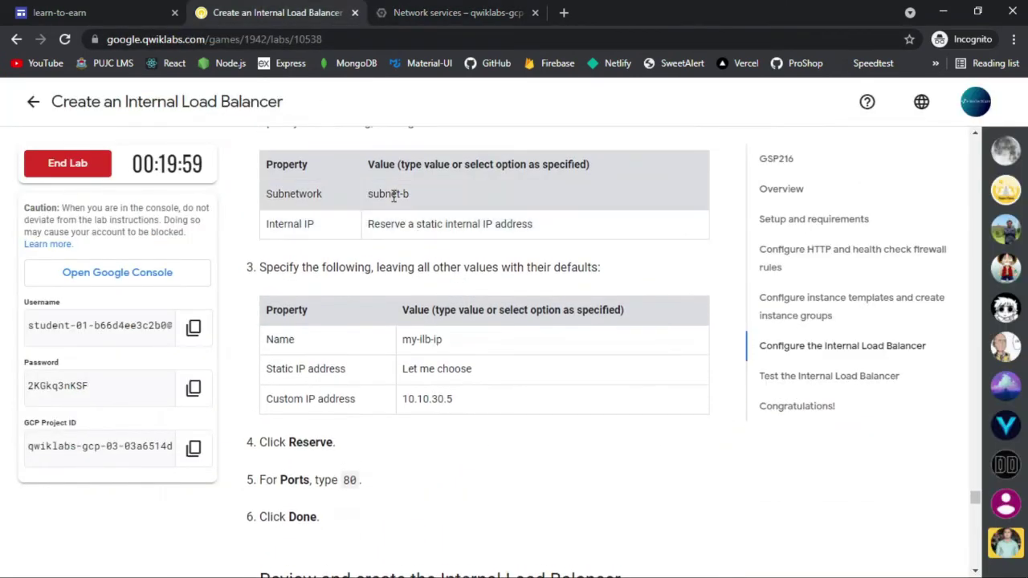
key("ctrl+Tab")
left_click(705, 418)
left_click(705, 507)
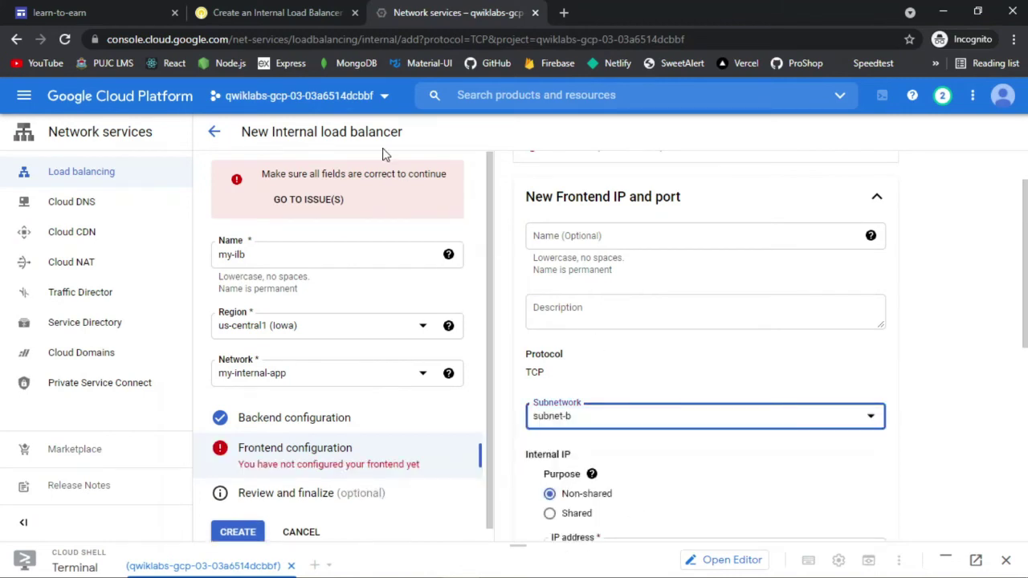
scroll(736, 287, "up", 2)
left_click(309, 200)
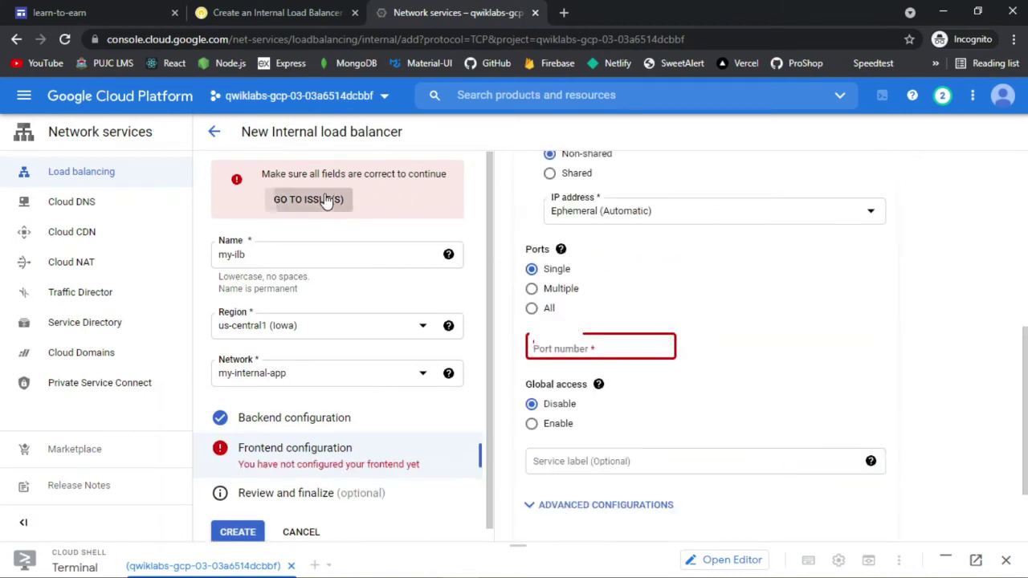
type("80")
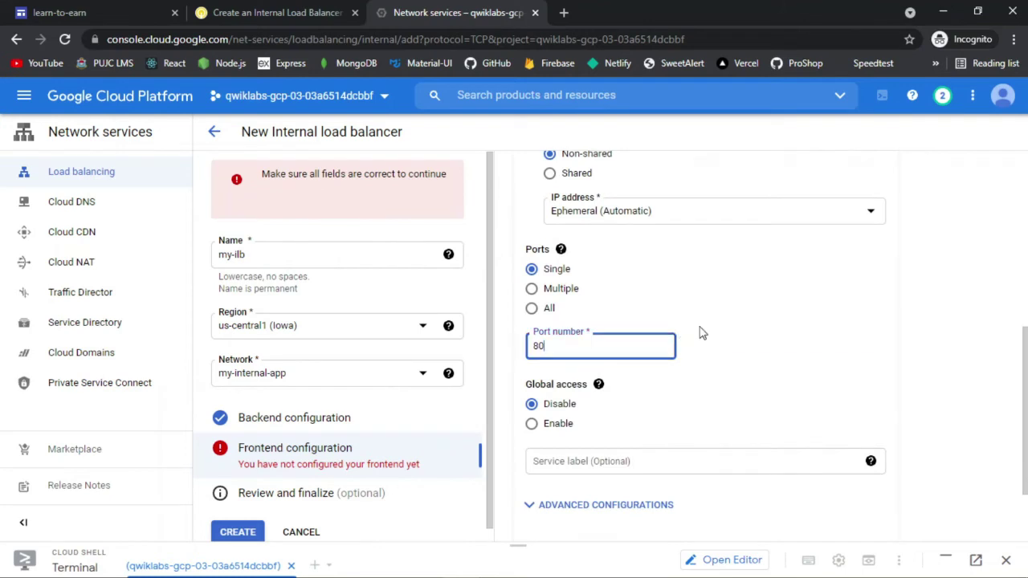
Step: Reopen the 10.10.30.5 frontend entry, glance at the backend configuration, and name the frontend my-ilb
scroll(778, 366, "up", 5)
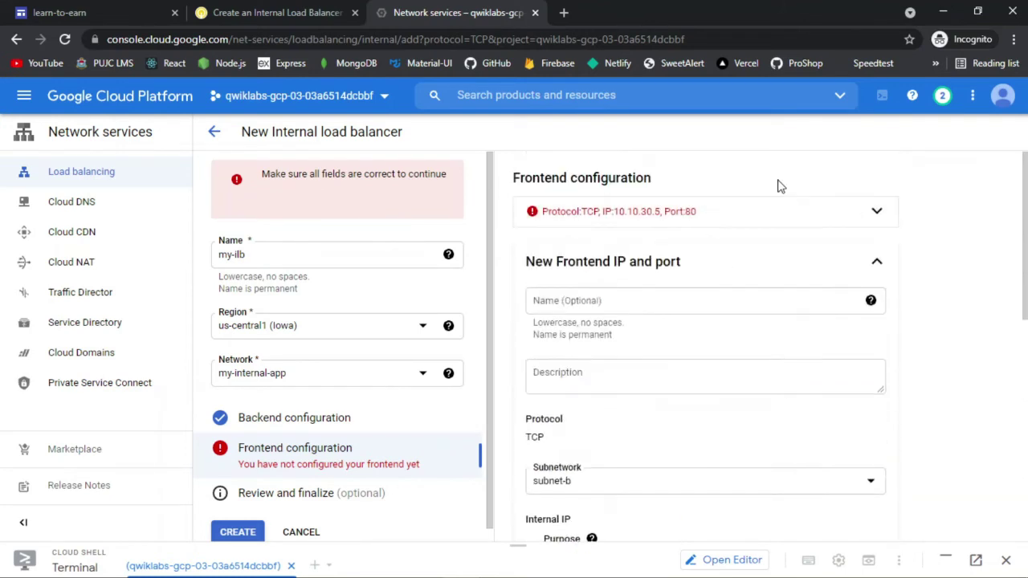
left_click(875, 210)
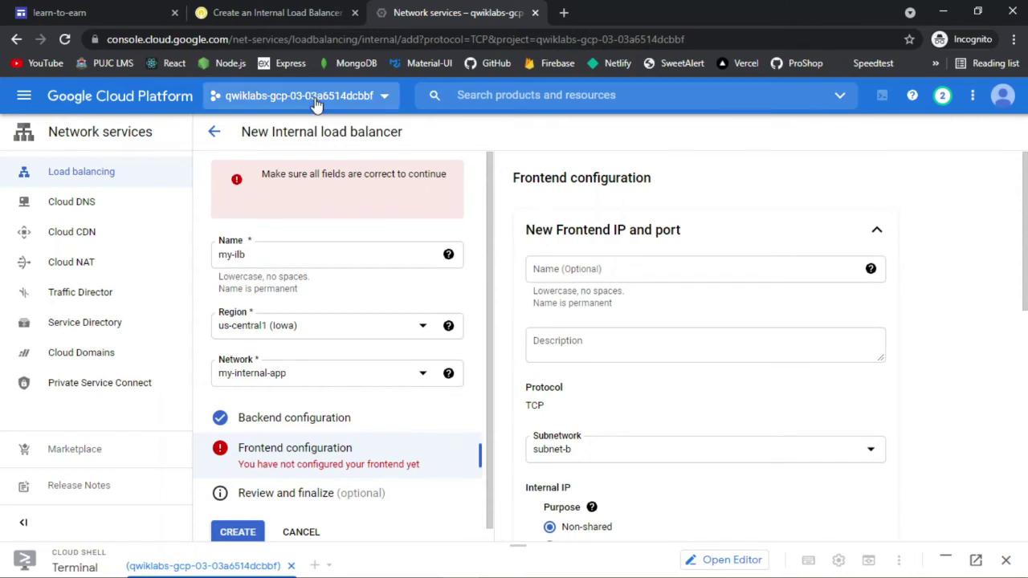
left_click(336, 430)
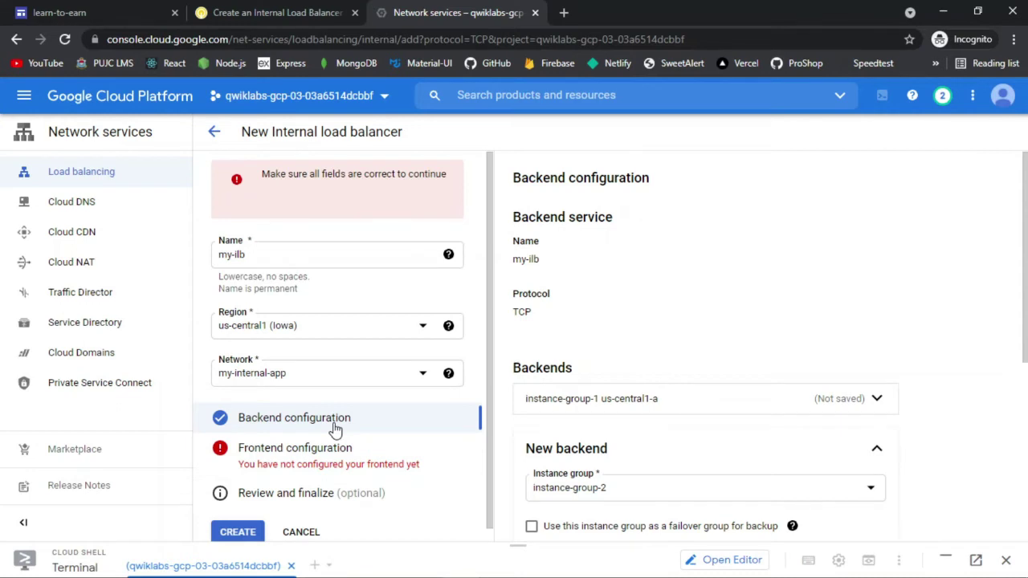
left_click(338, 448)
left_click(601, 267)
type("my")
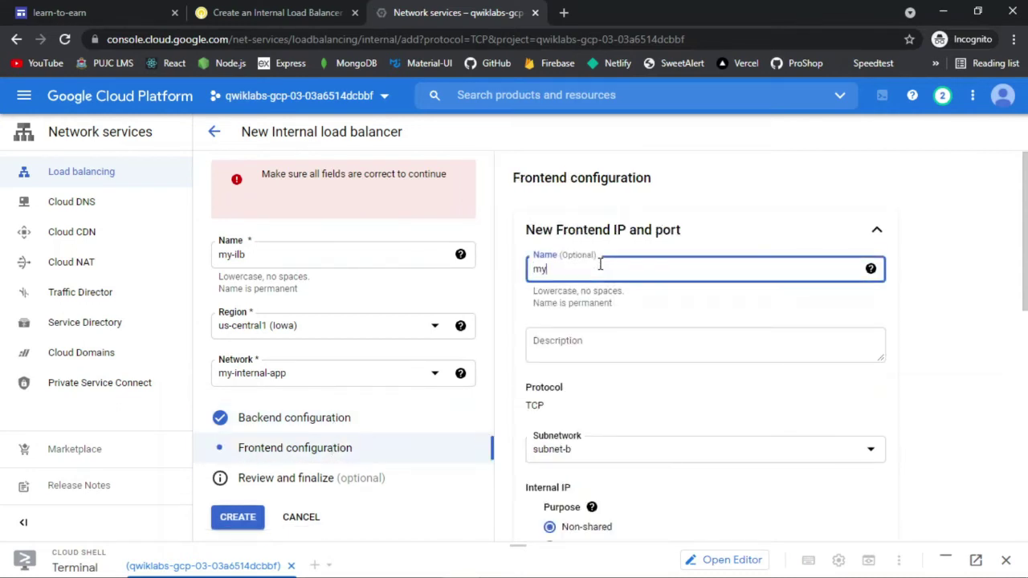
type("-ilb")
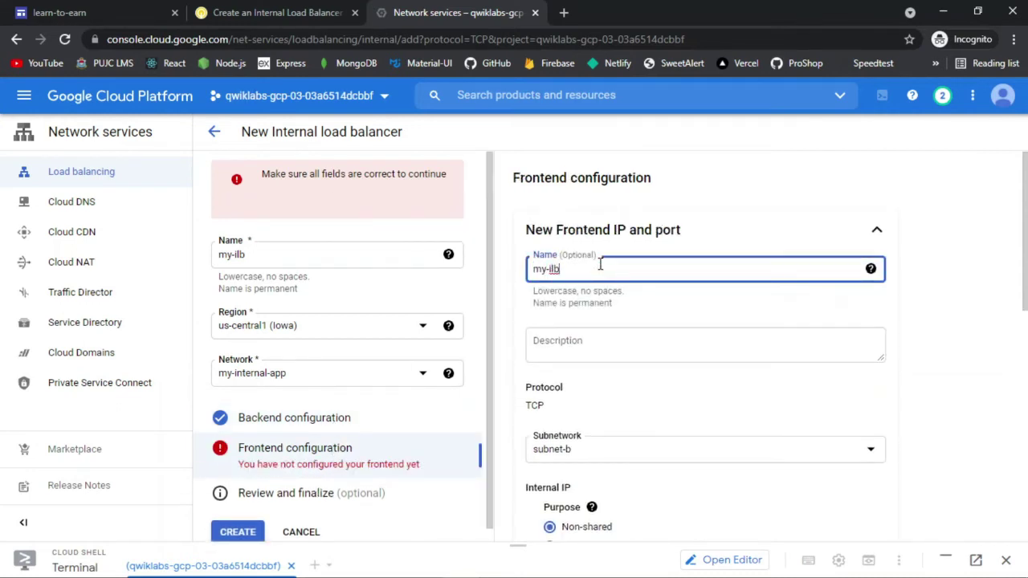
Step: Check the 10.10.30.5 frontend entry's settings and copy the name my-ilb-ip from the lab's frontend table
scroll(713, 340, "down", 7)
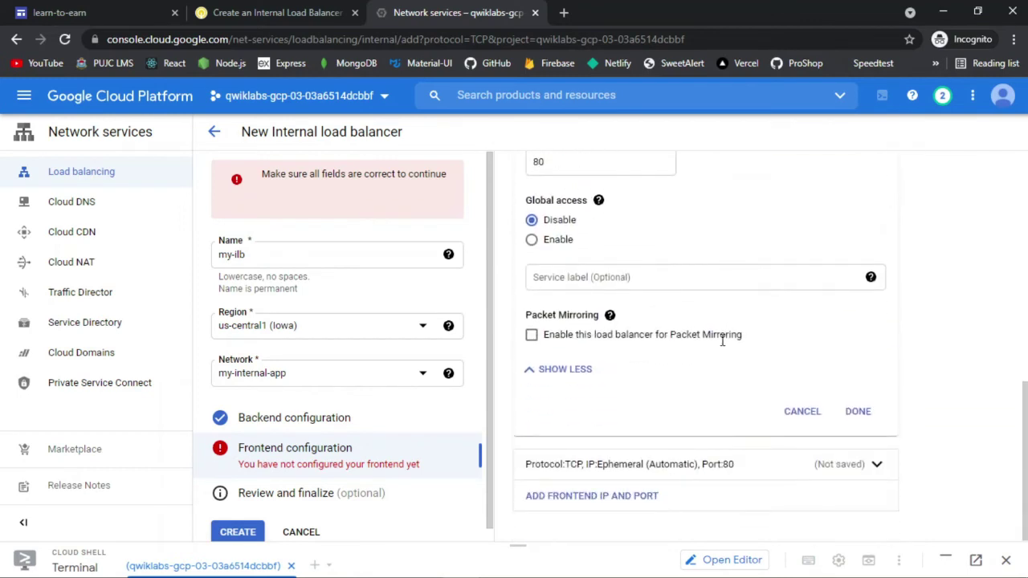
scroll(719, 340, "up", 1)
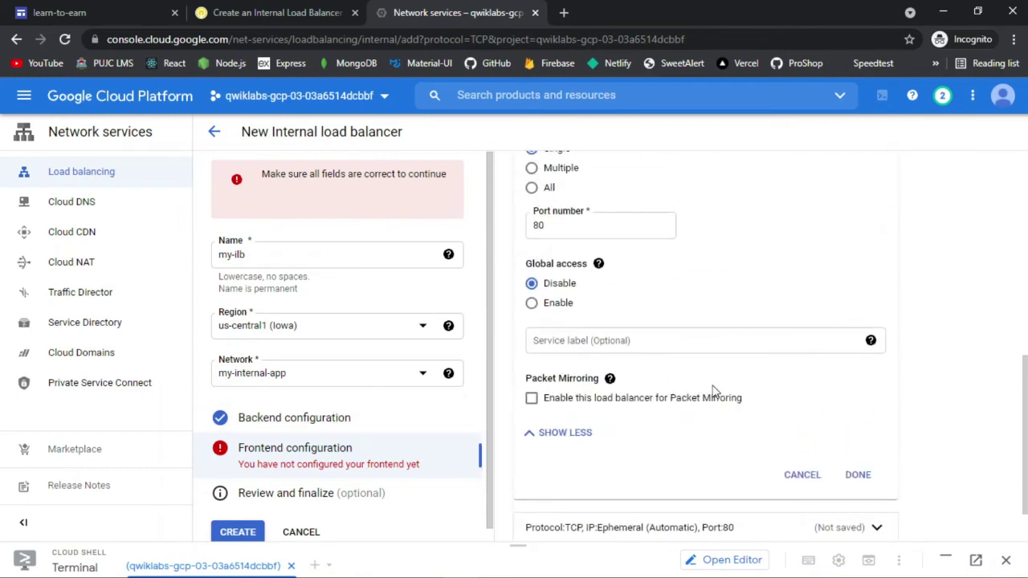
scroll(712, 394, "up", 6)
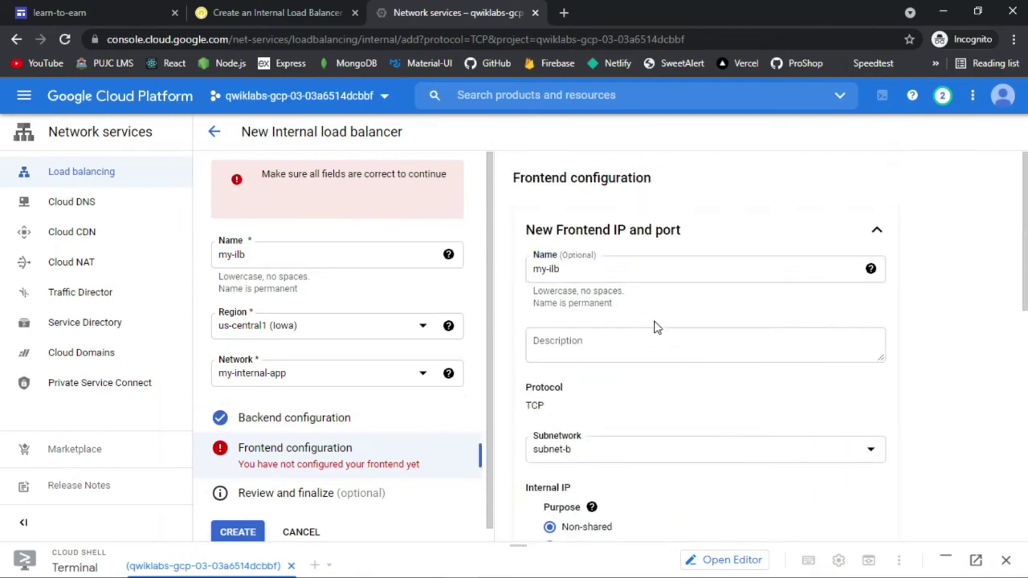
left_click(249, 12)
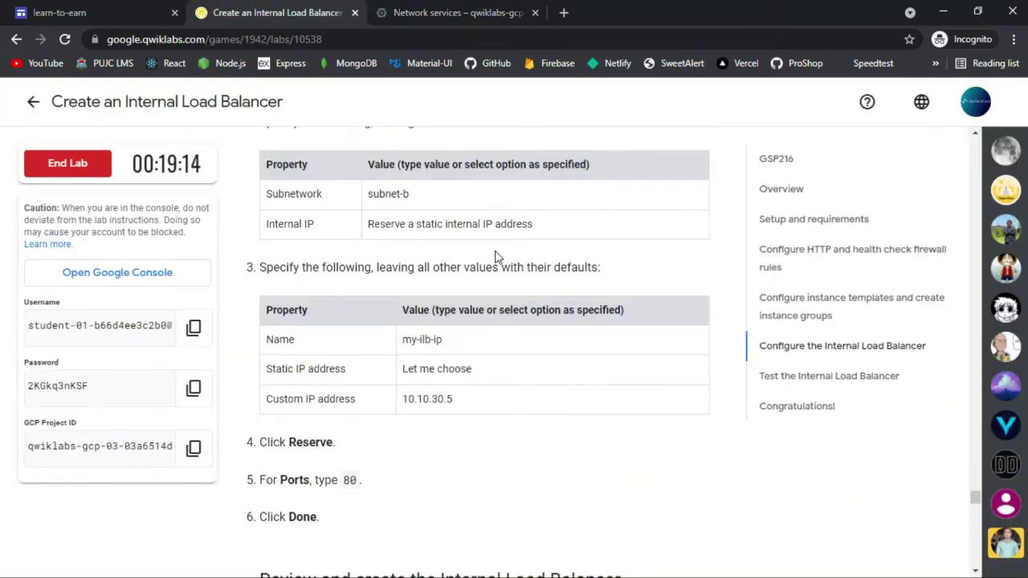
scroll(449, 308, "up", 1)
triple_click(426, 347)
key("ctrl+c")
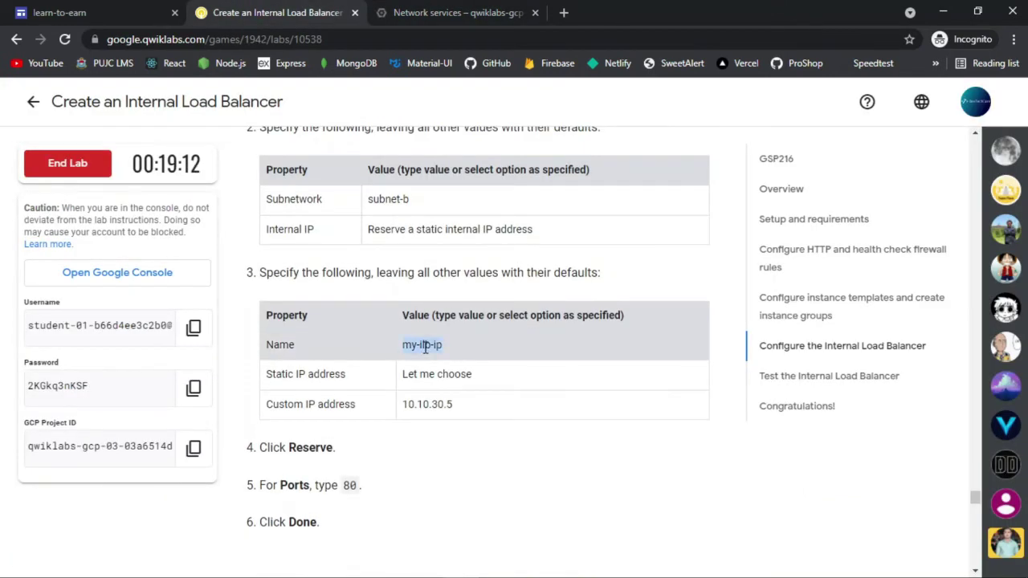
Step: Reread the lab's Configure the frontend instructions and rename the frontend entry my-ilb-ip
scroll(429, 272, "up", 10)
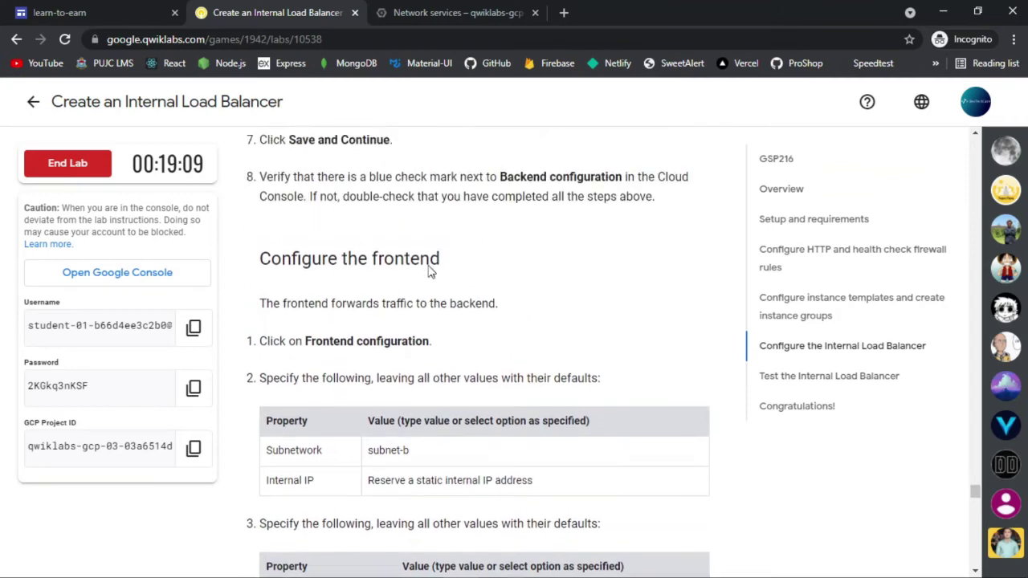
scroll(429, 266, "down", 6)
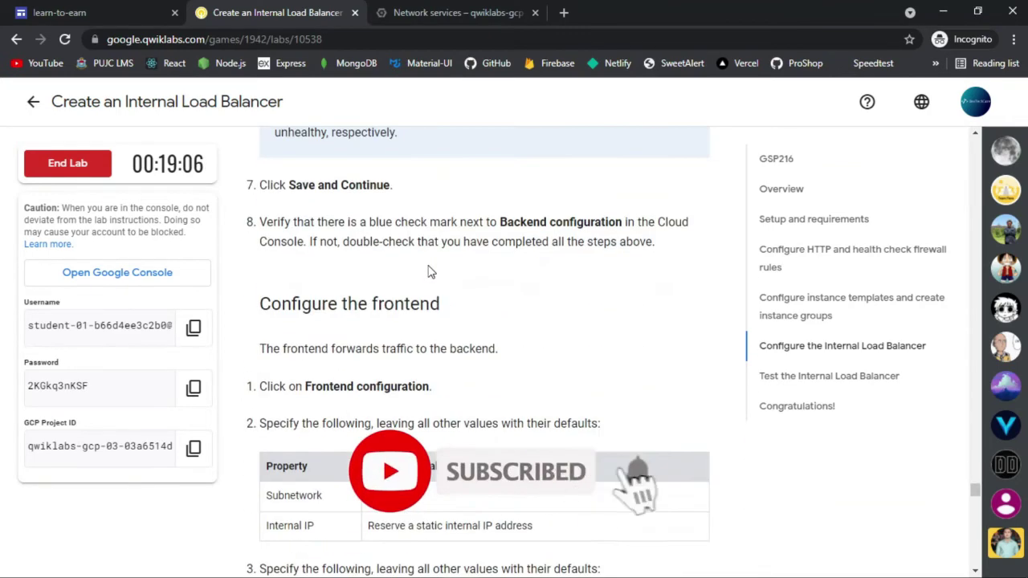
scroll(429, 272, "down", 2)
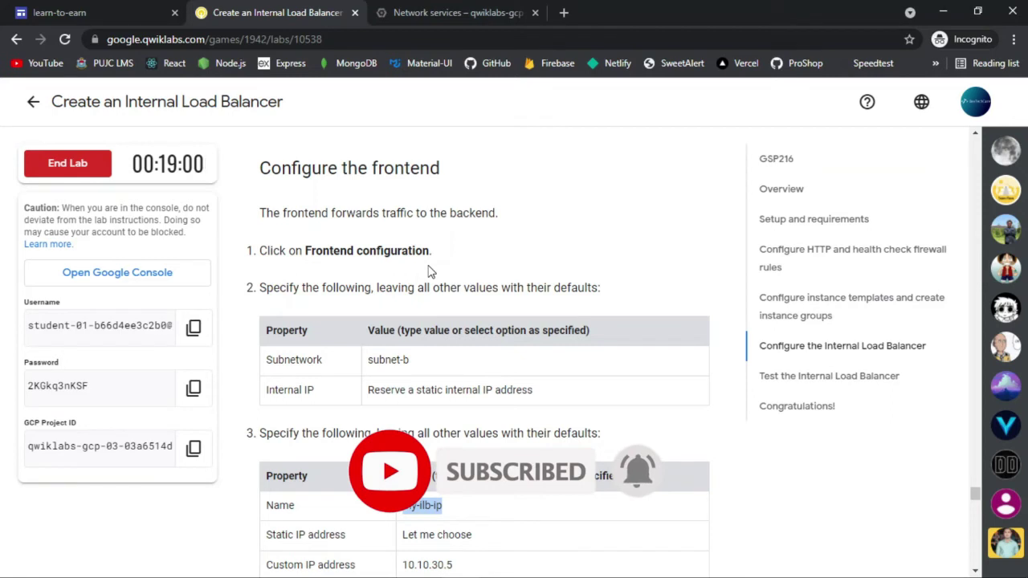
scroll(429, 273, "down", 2)
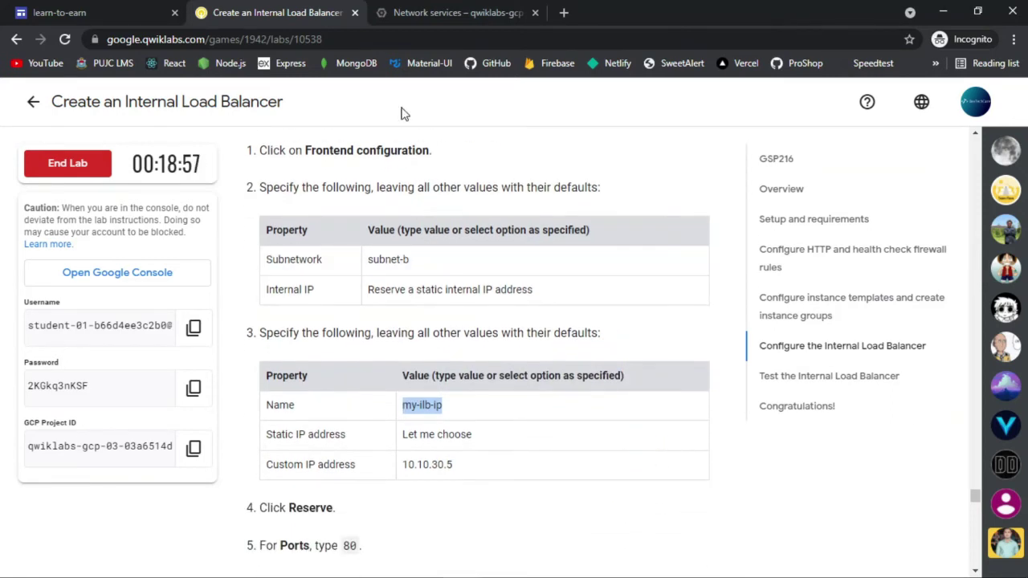
left_click(434, 13)
triple_click(643, 270)
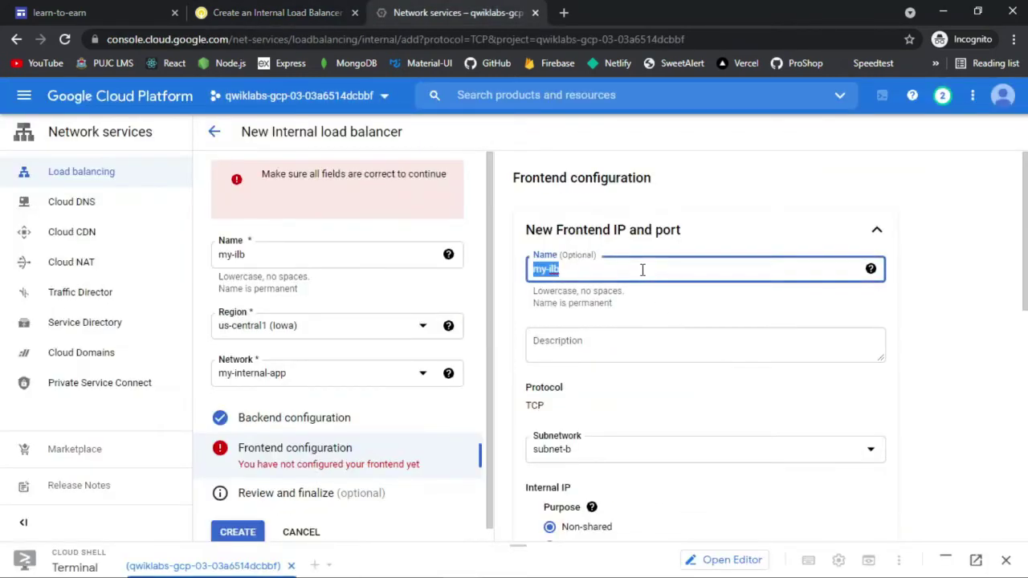
key("ctrl+v")
Step: Check the frontend's port and available IP addresses, and finish editing the entry
scroll(665, 327, "down", 5)
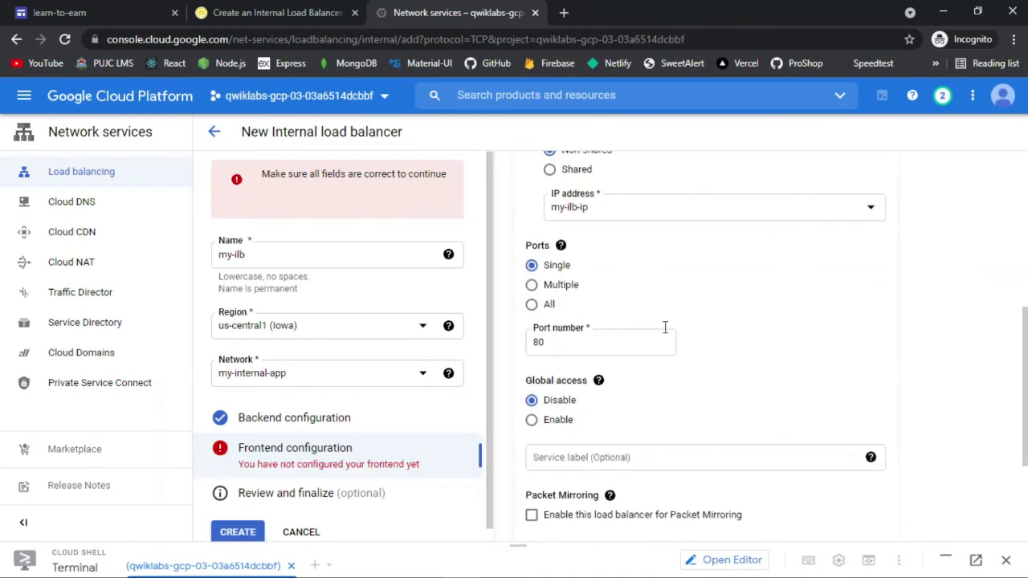
scroll(665, 329, "up", 1)
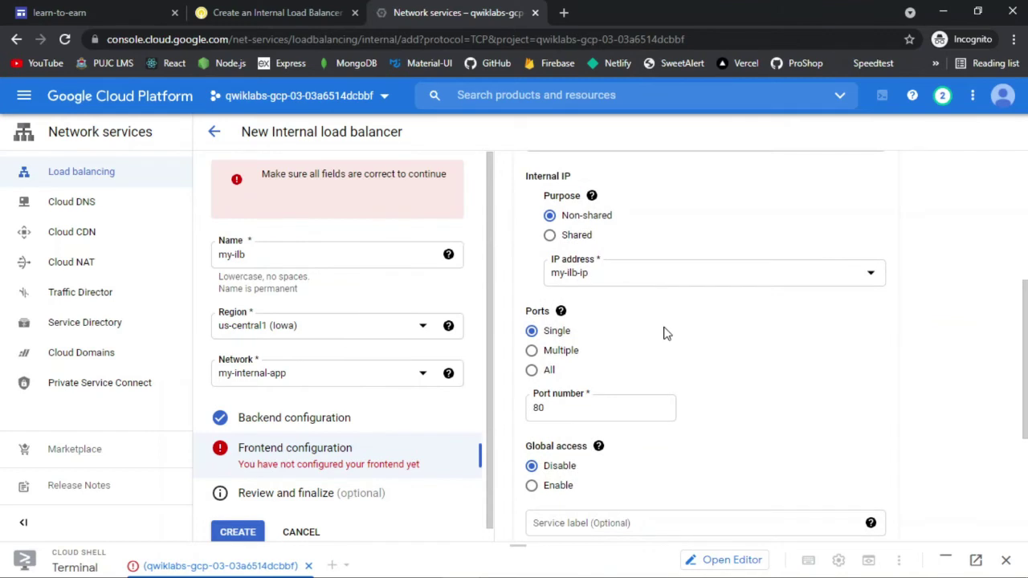
left_click(832, 279)
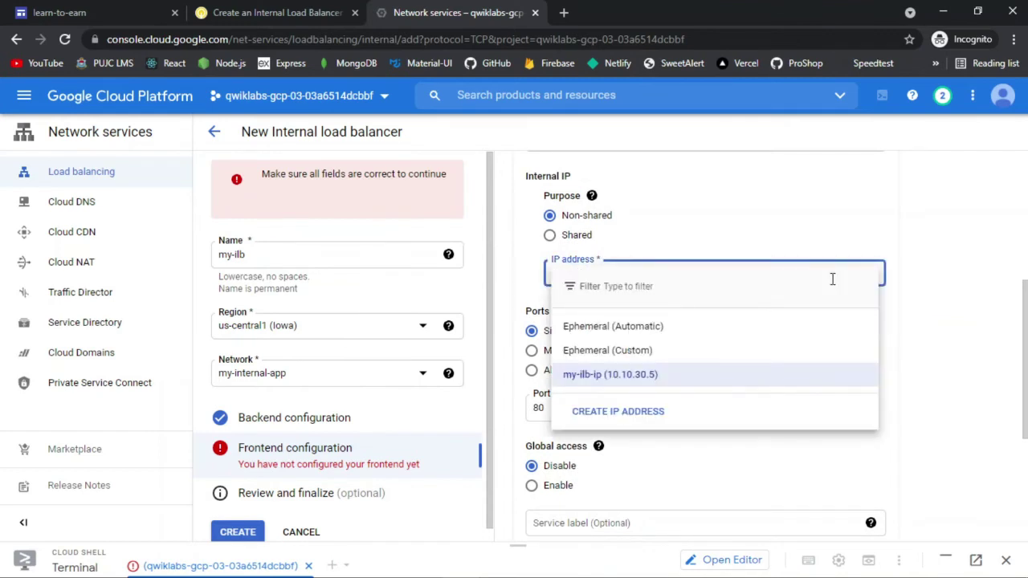
left_click(912, 319)
scroll(912, 319, "down", 3)
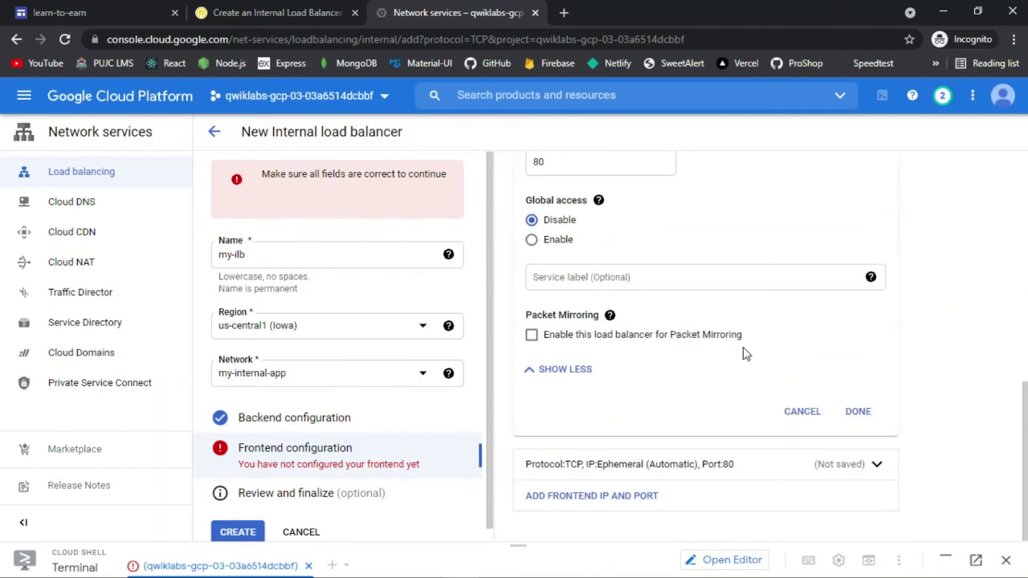
left_click(858, 412)
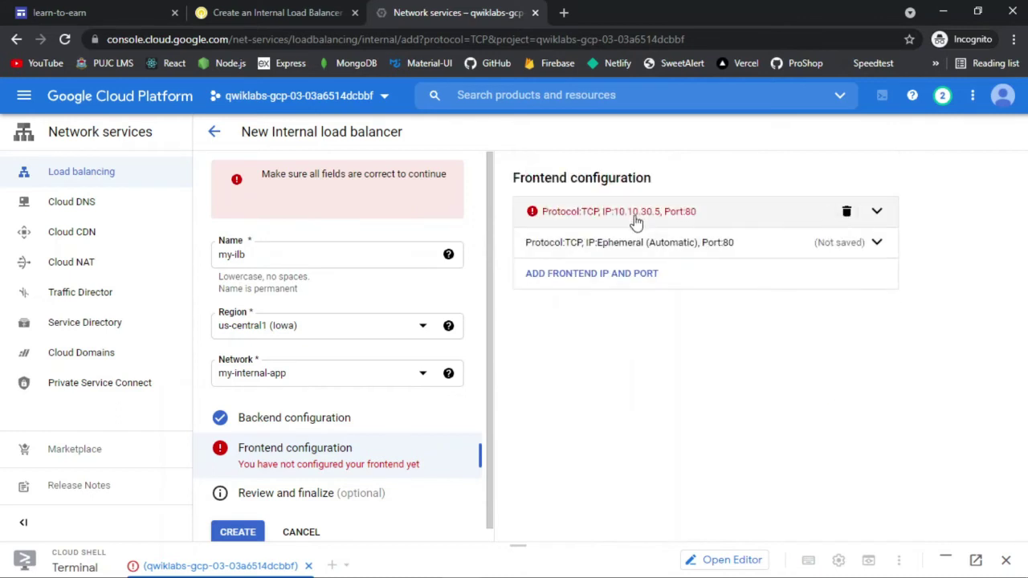
Step: Reopen the 10.10.30.5 frontend entry and compare its settings with the lab's name, IP address and port values
left_click(877, 212)
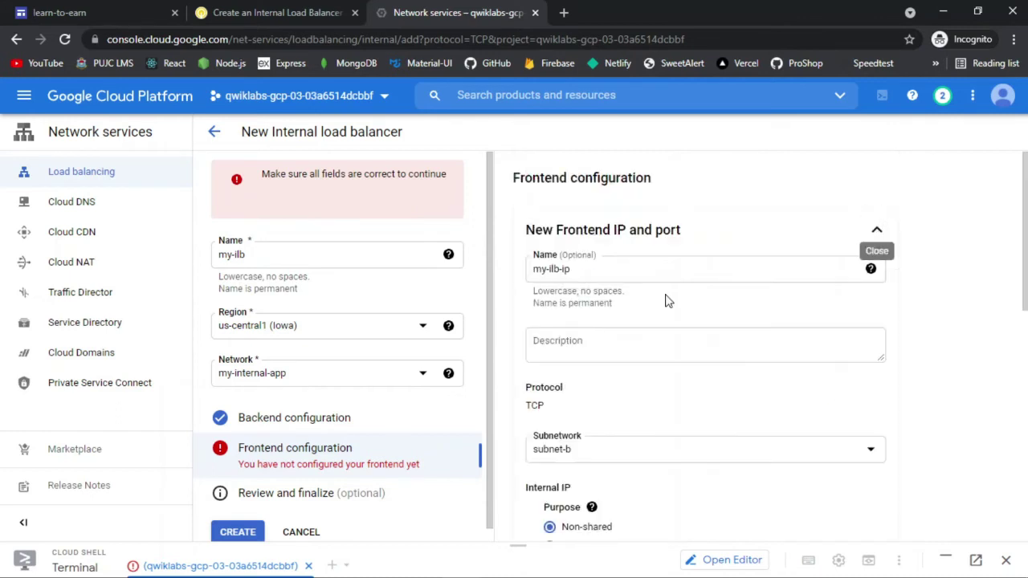
scroll(650, 303, "down", 6)
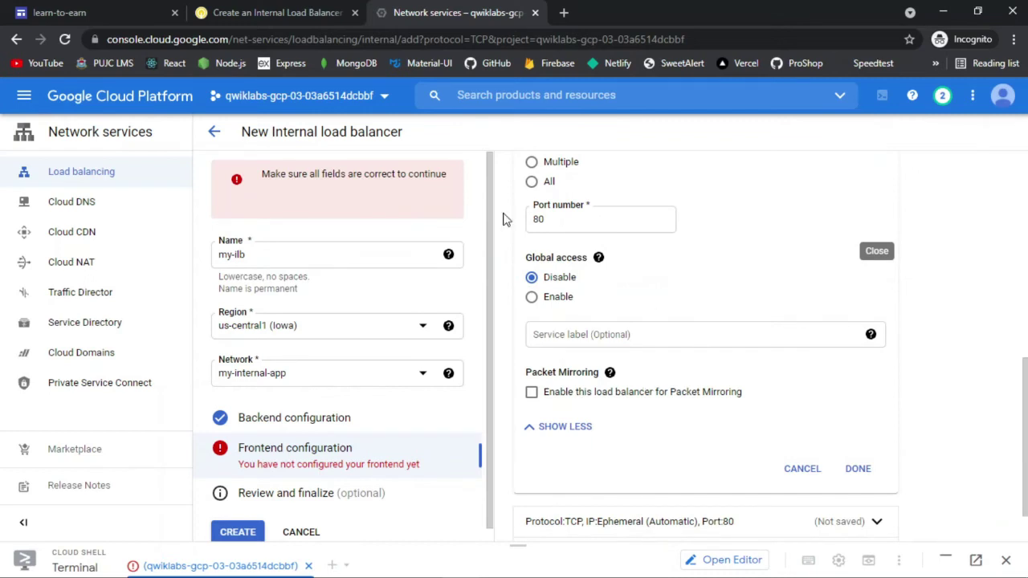
key("ctrl+shift+Tab")
scroll(486, 239, "down", 2)
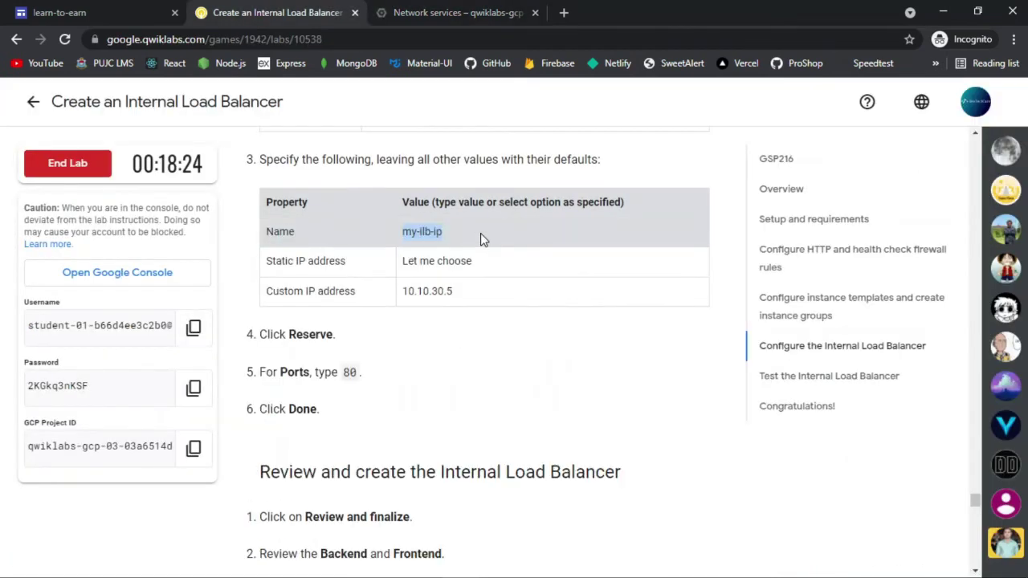
key("ctrl+Tab")
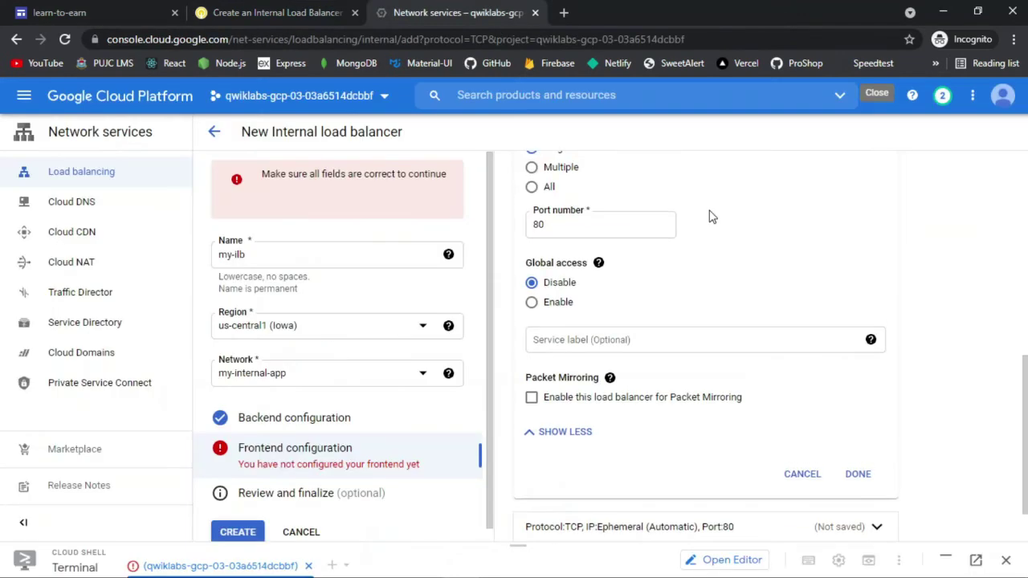
scroll(709, 213, "up", 2)
left_click(772, 231)
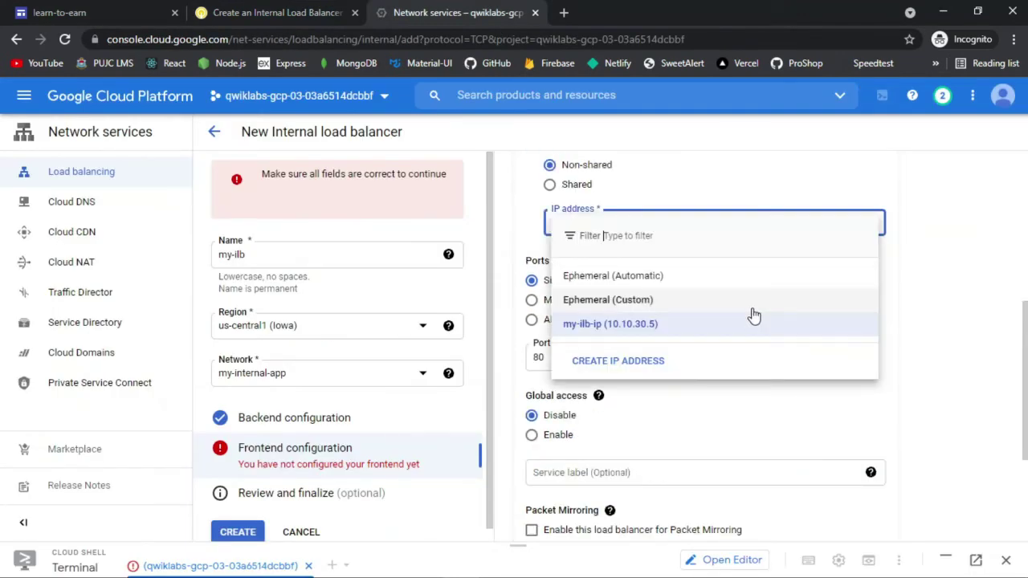
left_click(844, 394)
scroll(838, 394, "up", 1)
key("Return")
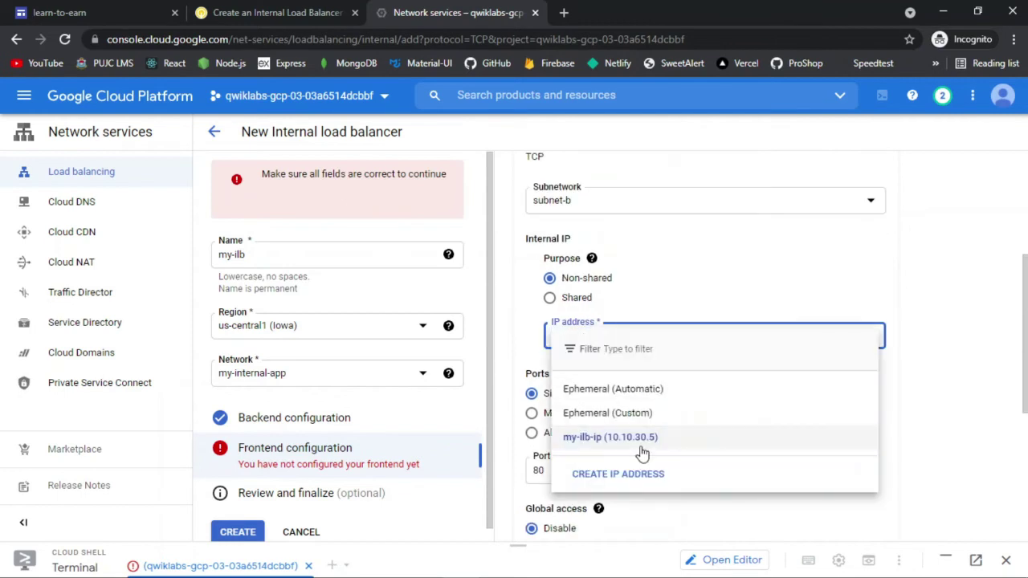
left_click(265, 11)
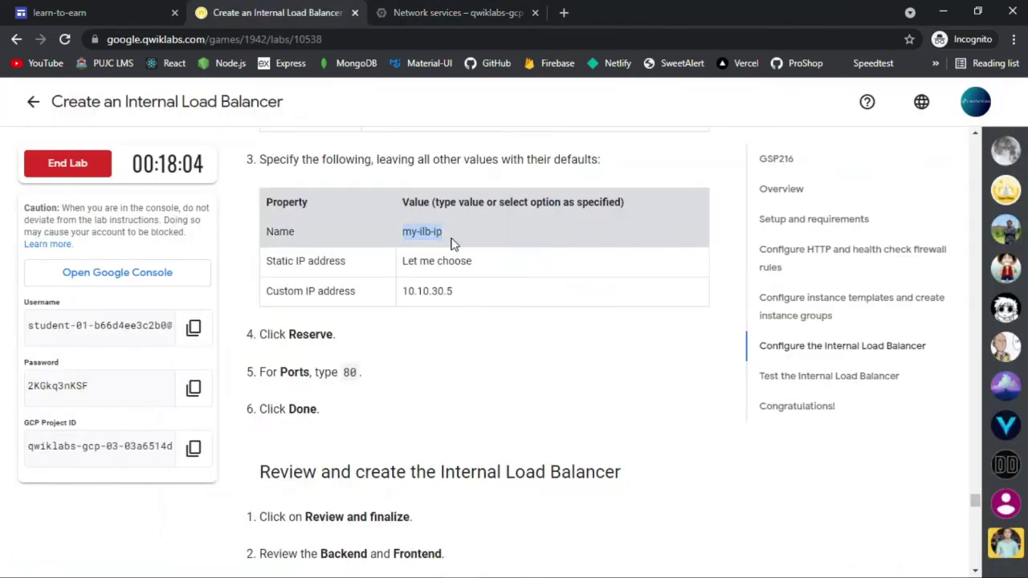
key("ctrl+Tab")
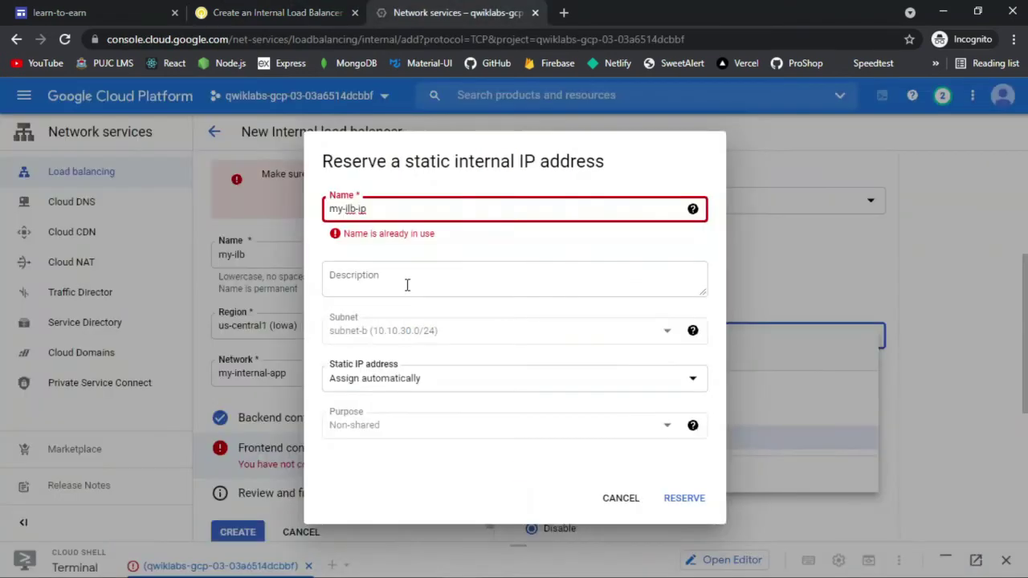
left_click(623, 497)
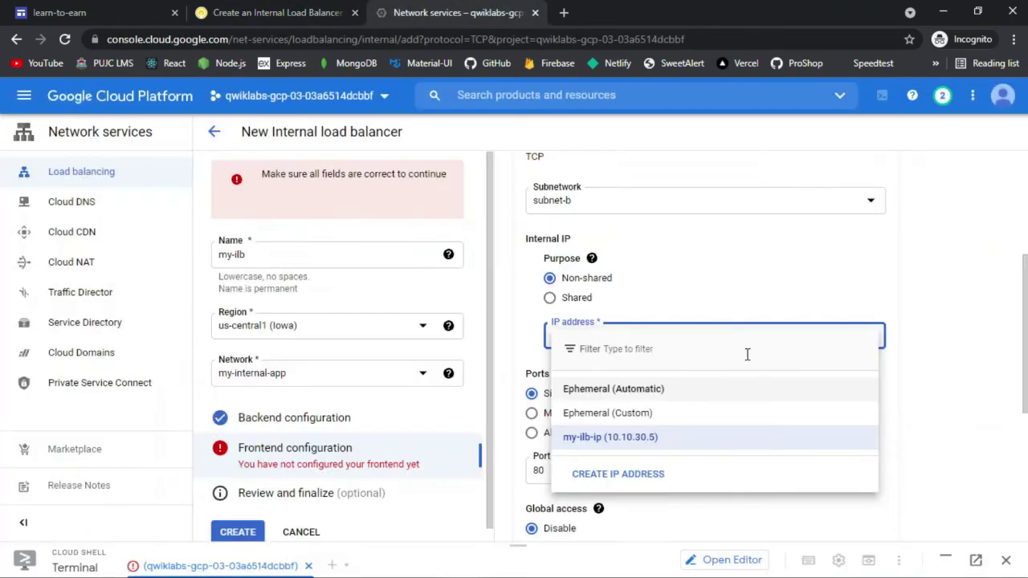
Step: Choose my-ilb-ip (10.10.30.5) as the frontend's IP address and review the load balancer's frontend and backend summary
left_click(610, 437)
left_click(317, 495)
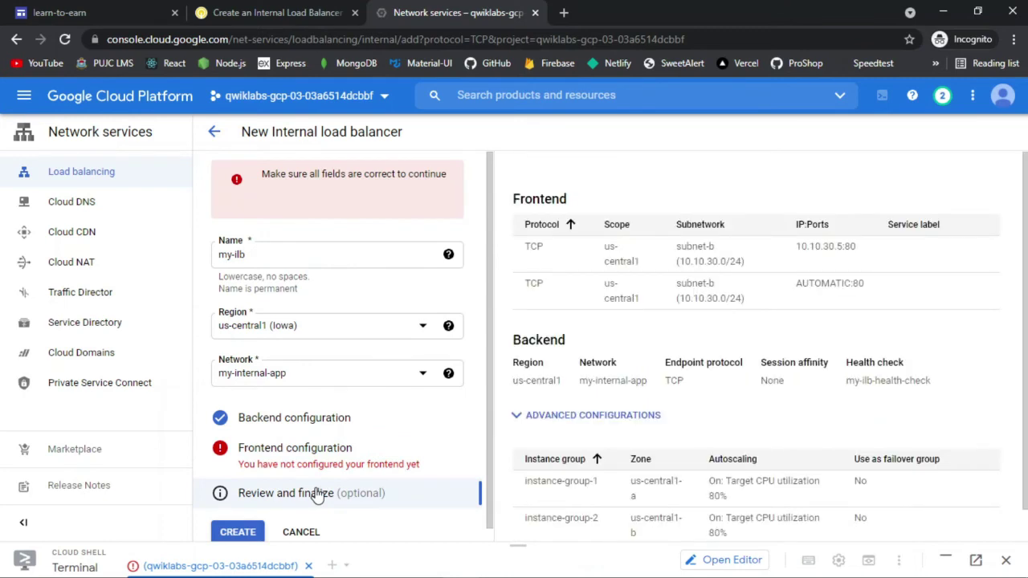
scroll(633, 366, "down", 1)
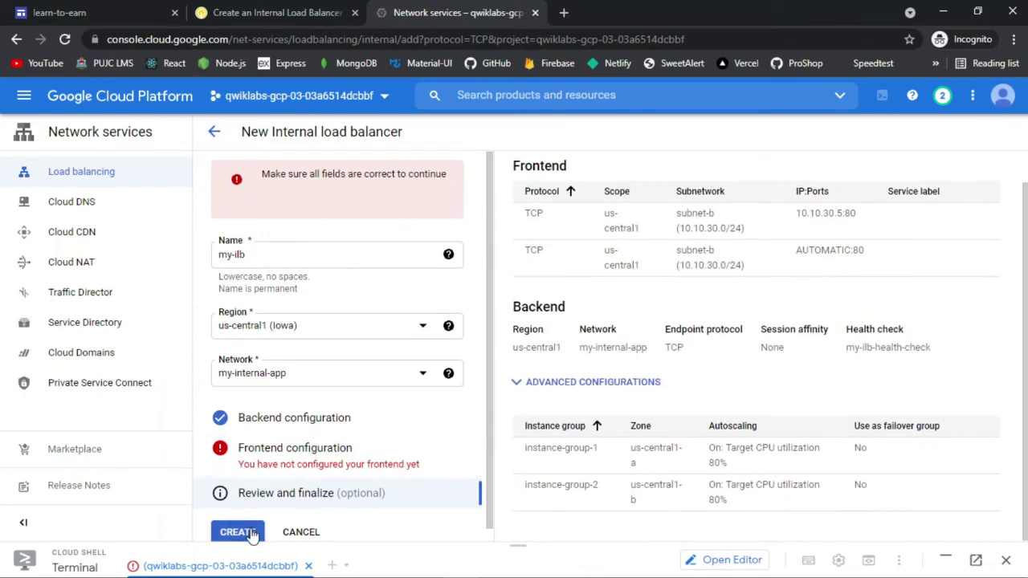
scroll(381, 282, "down", 1)
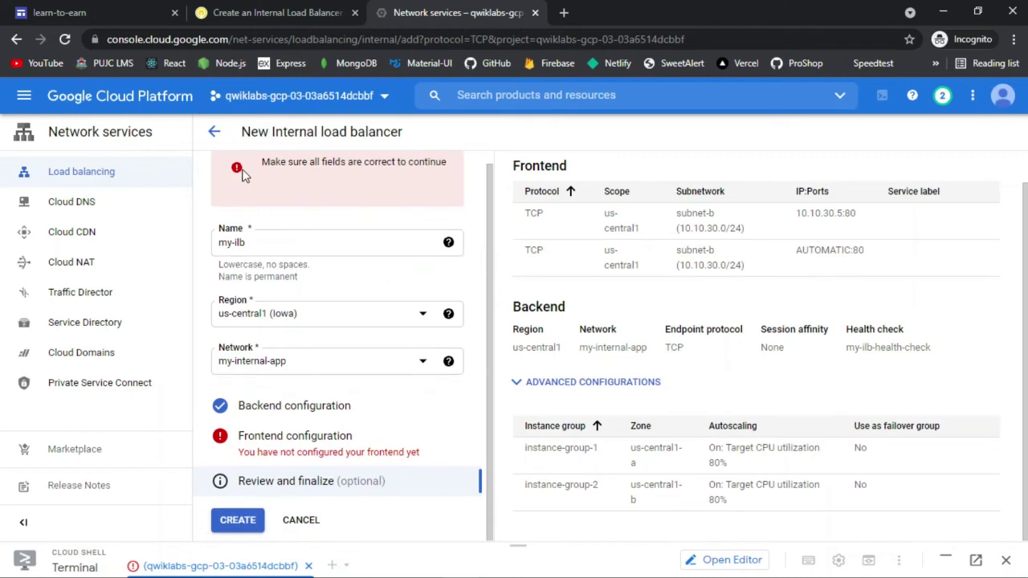
Step: Return to the frontend configuration, recheck the my-ilb-ip entry's settings, and finish editing it
left_click_drag(277, 437, 275, 454)
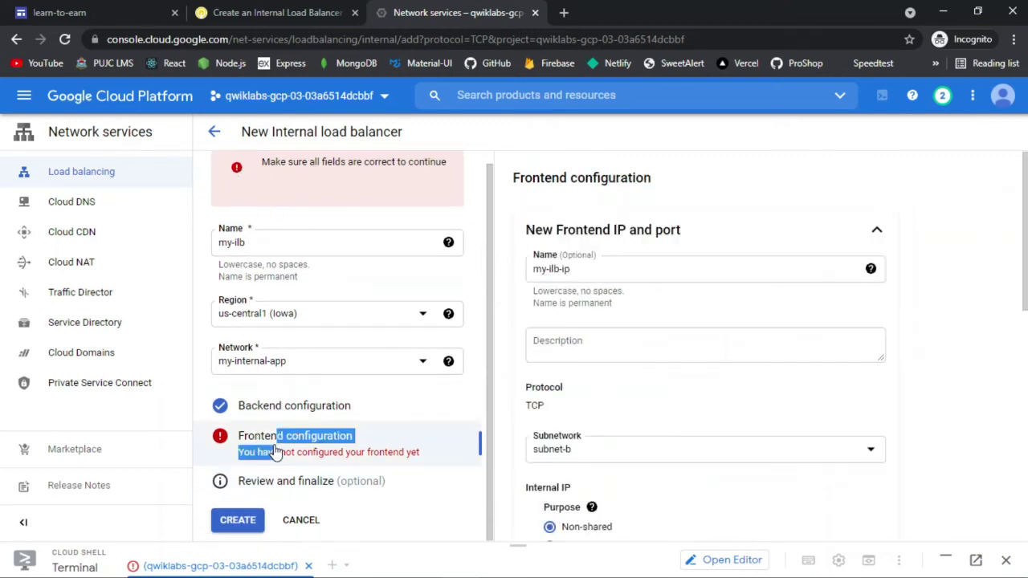
scroll(558, 442, "down", 6)
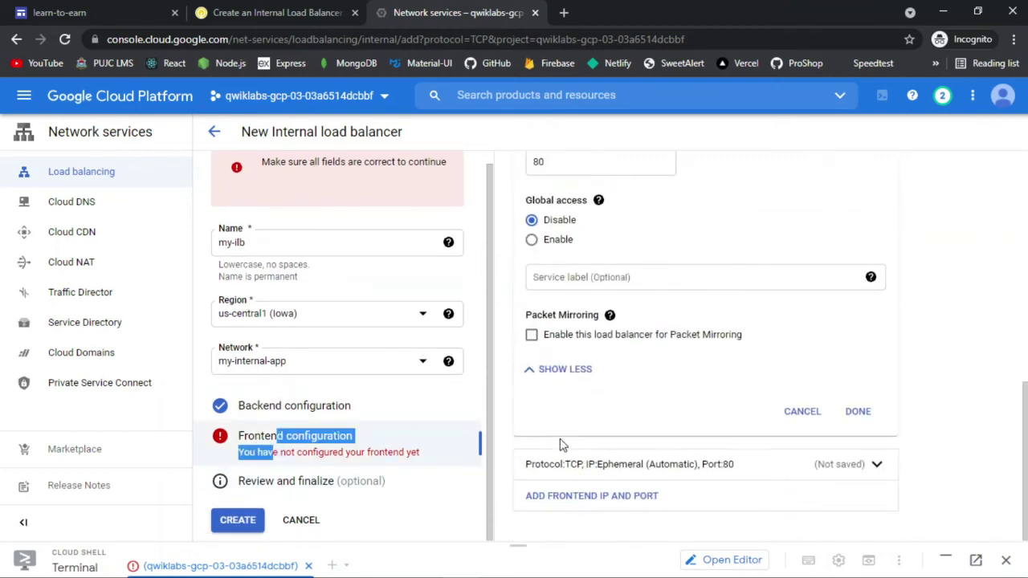
scroll(759, 405, "up", 1)
scroll(757, 404, "up", 6)
left_click(704, 400)
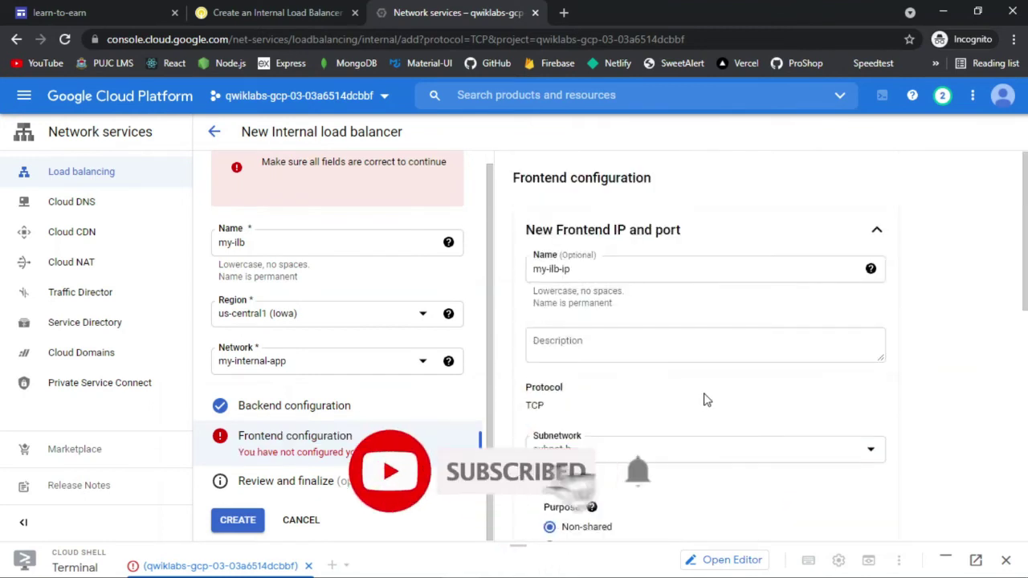
scroll(704, 400, "down", 2)
scroll(705, 399, "down", 3)
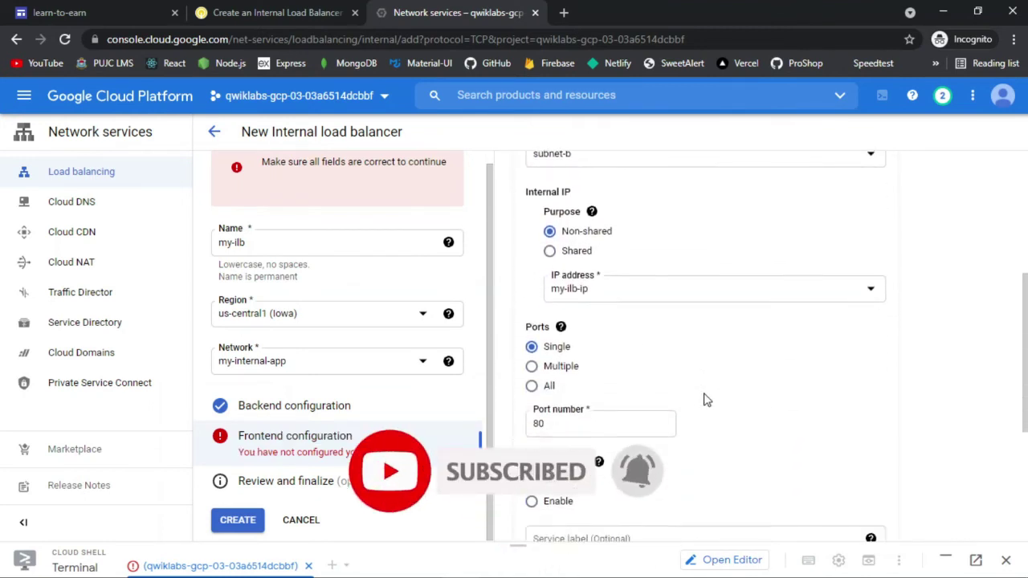
scroll(705, 399, "down", 3)
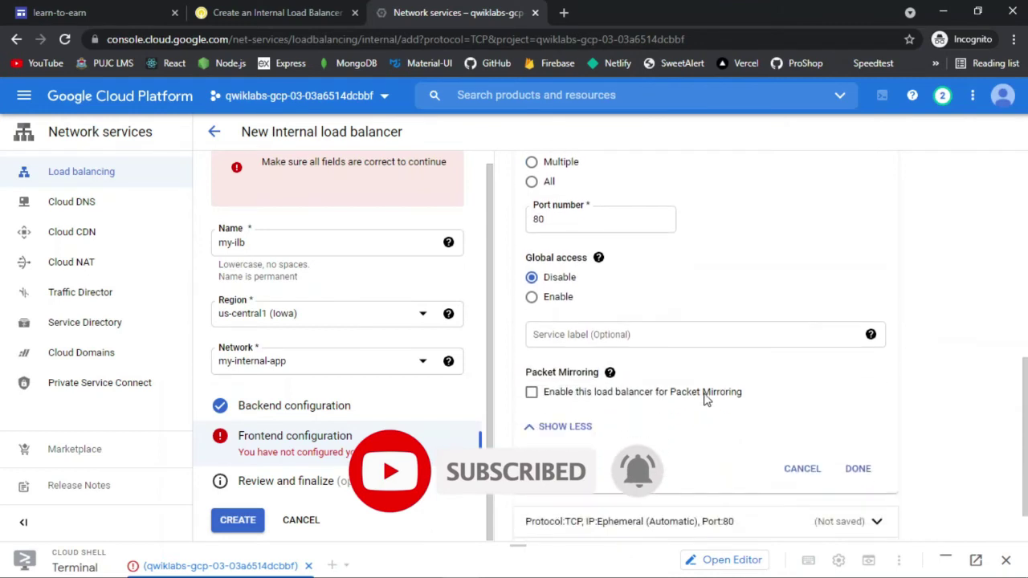
left_click(858, 470)
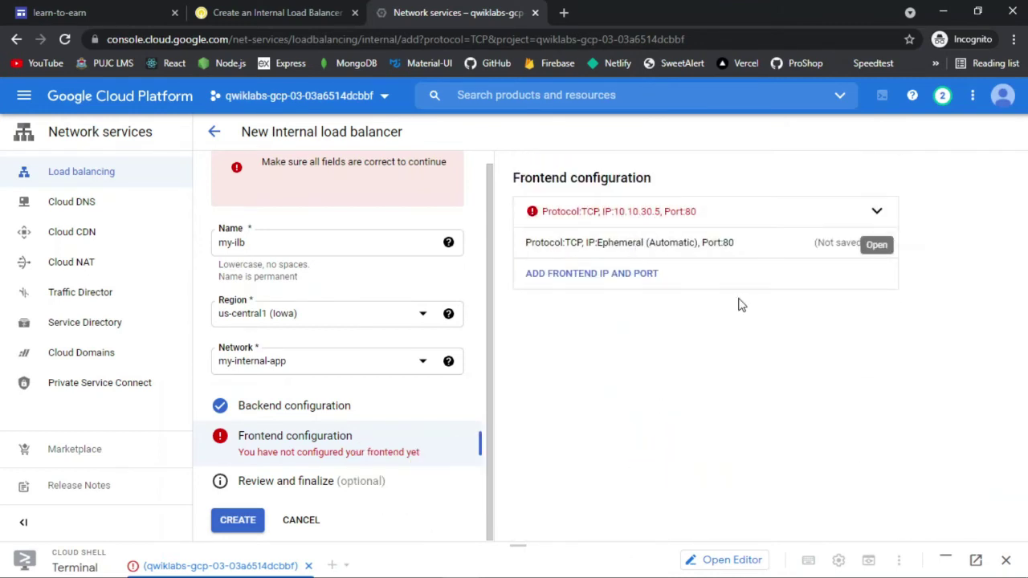
Step: Examine the settings of the unsaved Ephemeral (Automatic) frontend entry and close it
left_click(722, 249)
scroll(851, 427, "down", 5)
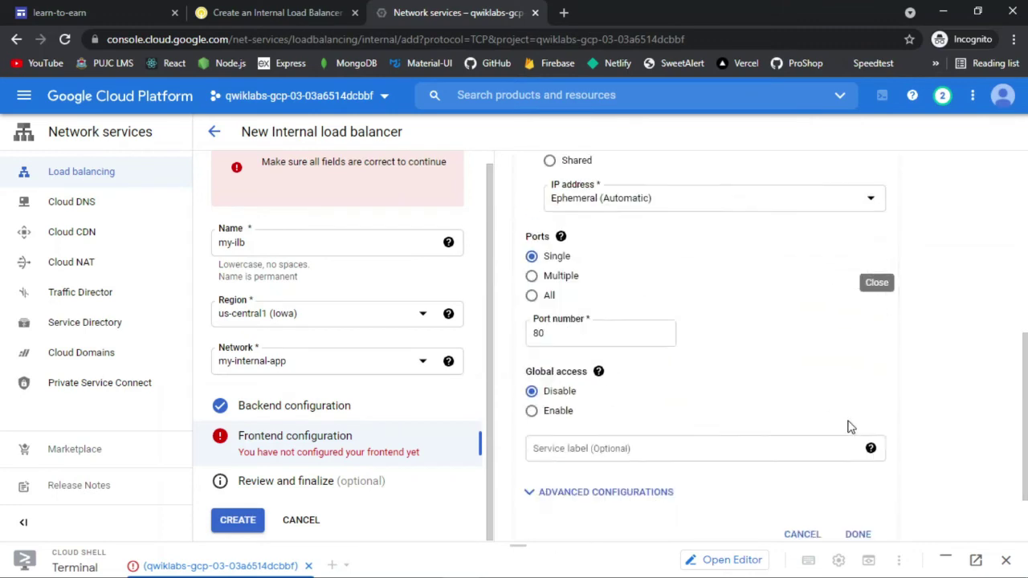
left_click(861, 444)
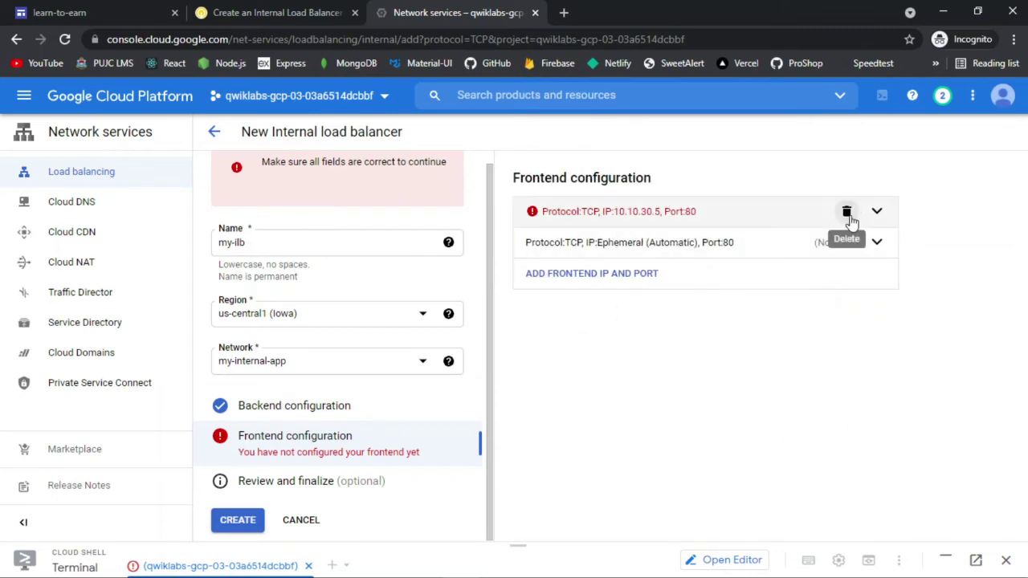
Step: Delete the 10.10.30.5 frontend entry and create the my-ilb load balancer with the remaining Ephemeral (Automatic) frontend
left_click(846, 211)
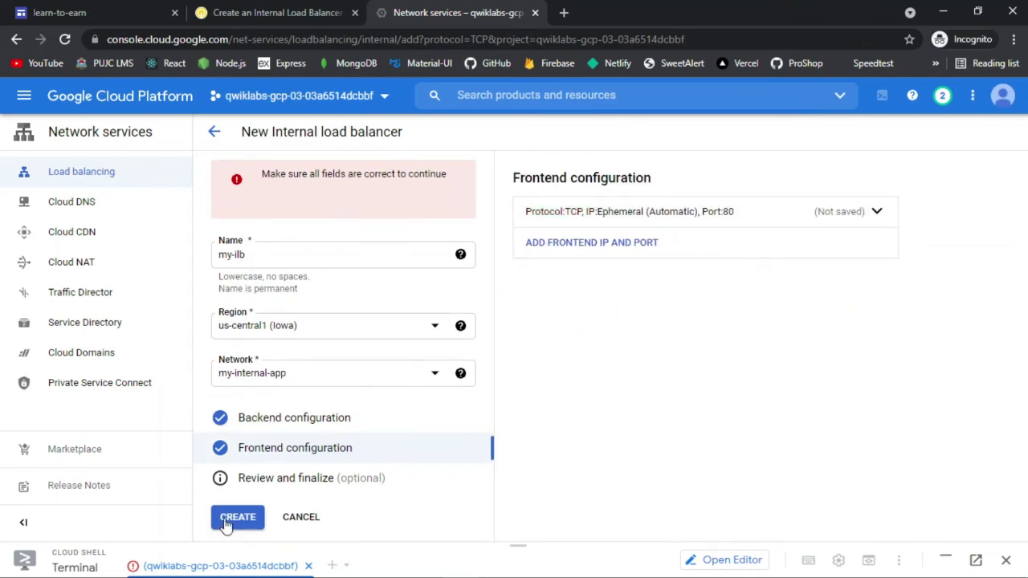
left_click(257, 486)
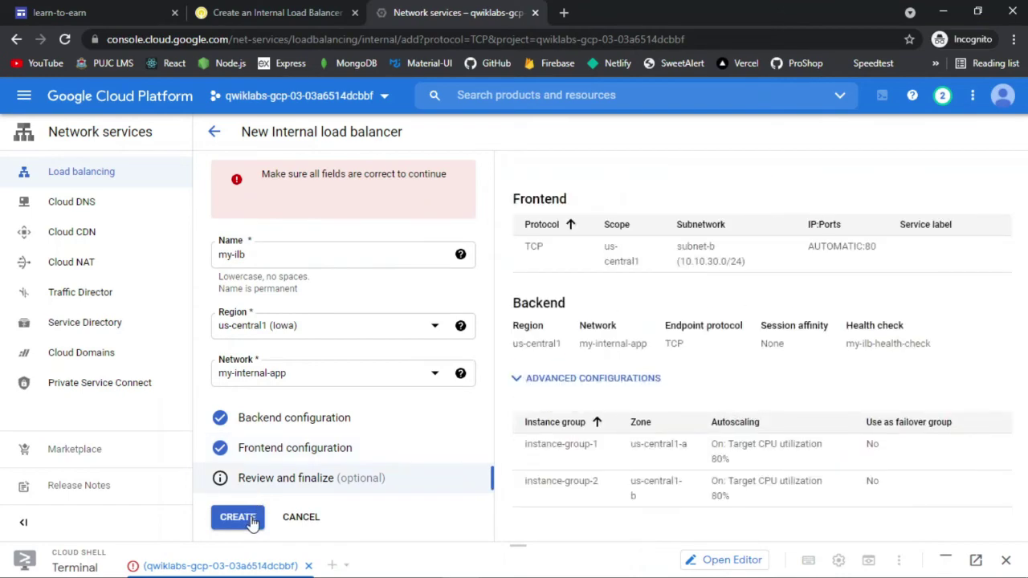
left_click(251, 520)
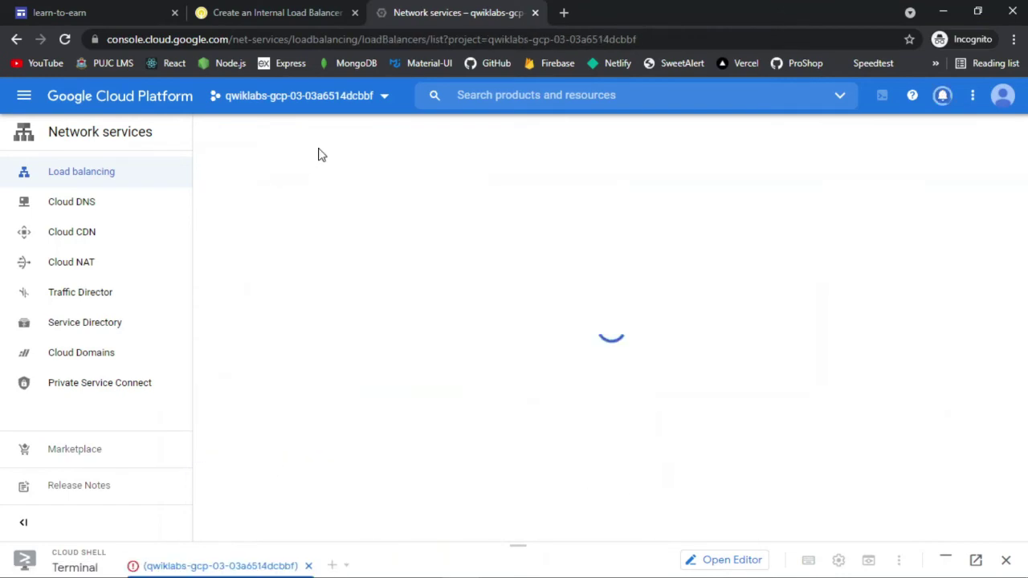
Step: Check the creation status of my-ilb in the notifications and read the lab's remaining load balancer instructions
left_click(303, 10)
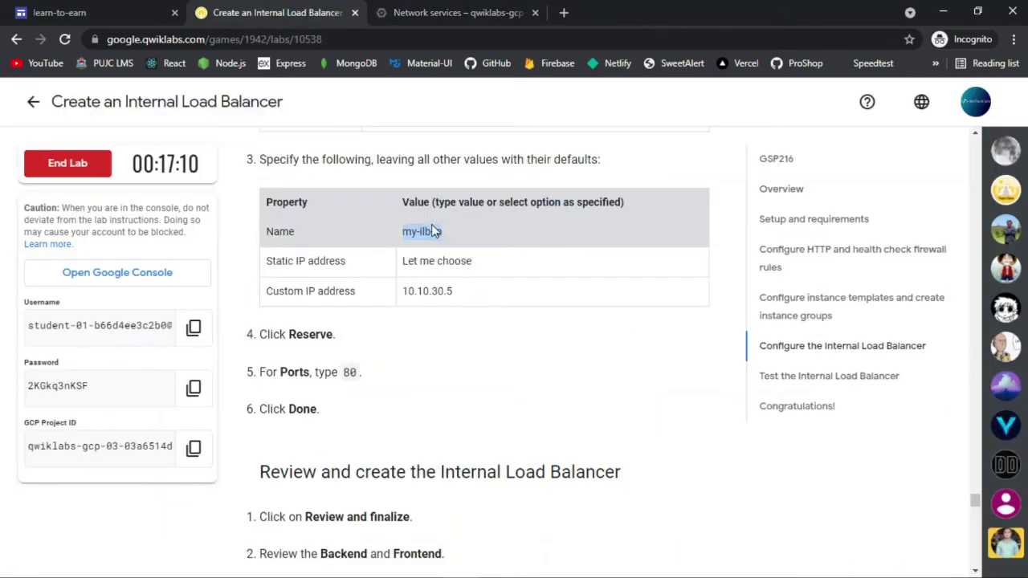
scroll(429, 223, "down", 10)
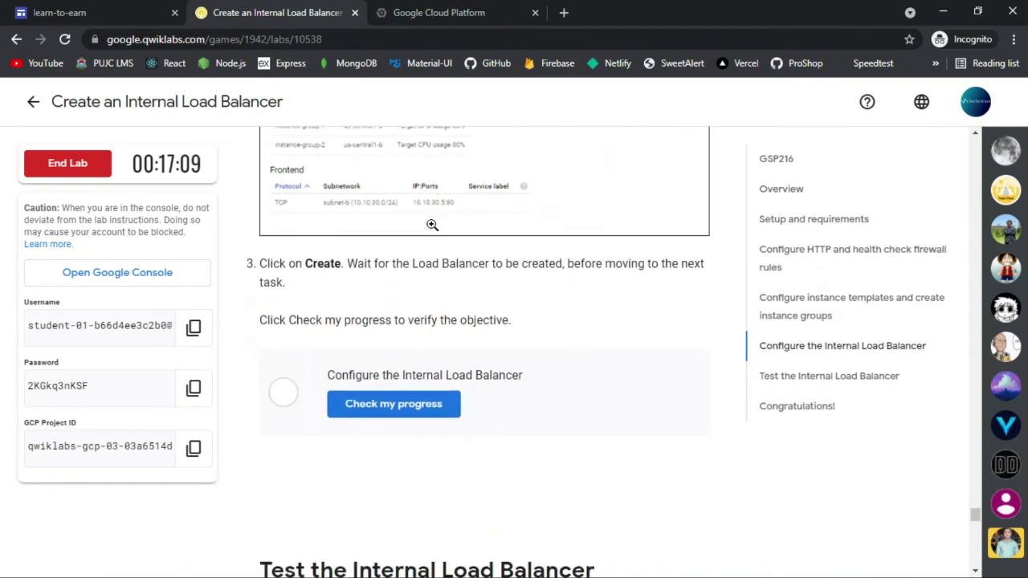
left_click(397, 8)
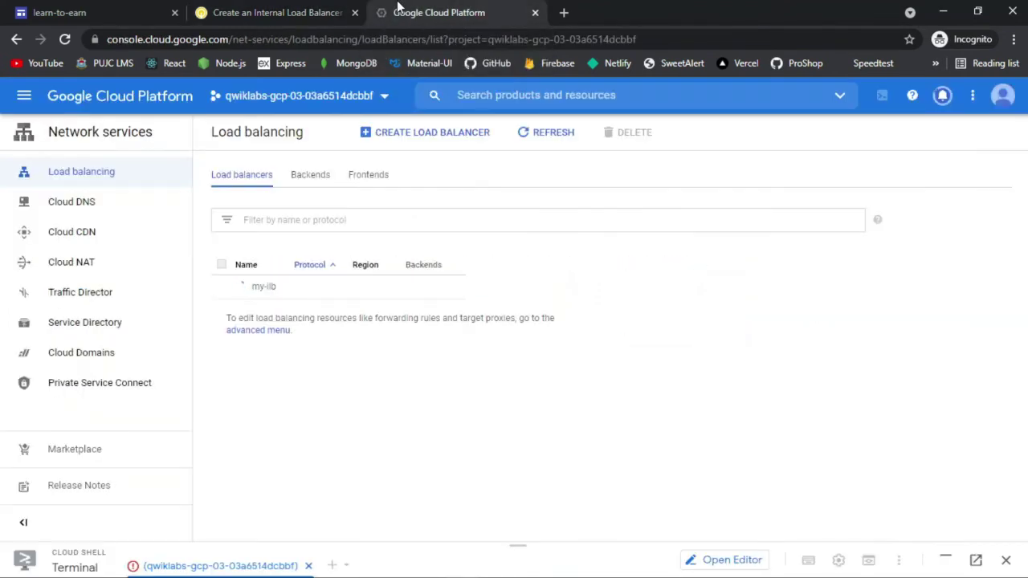
left_click(942, 96)
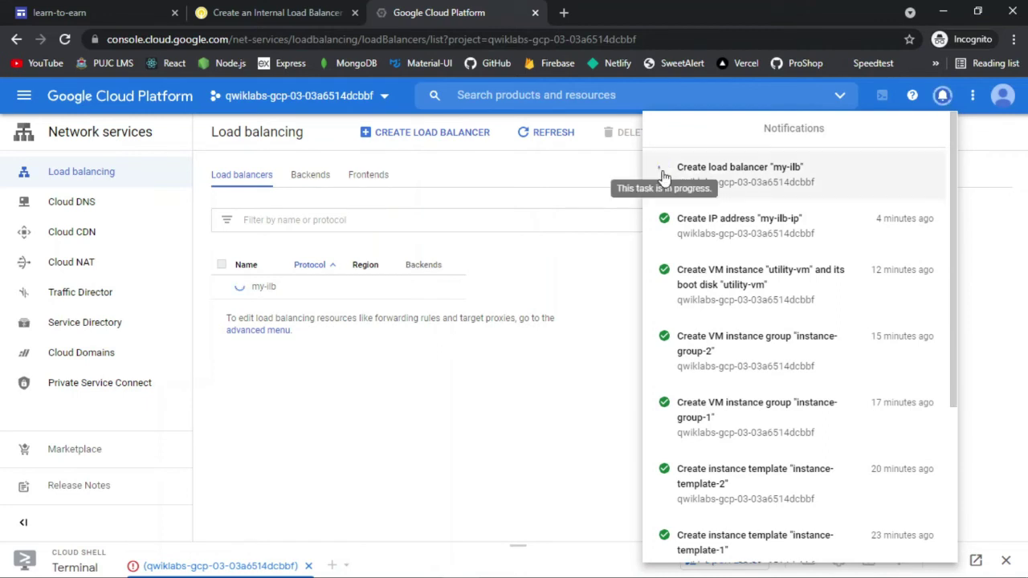
key("Escape")
key("ctrl+shift+Tab")
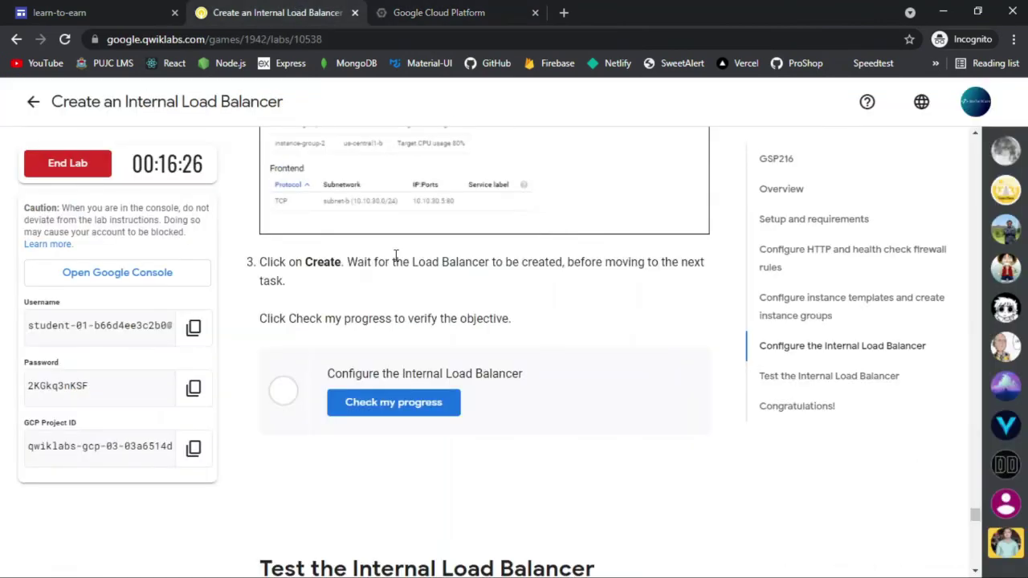
scroll(395, 255, "down", 10)
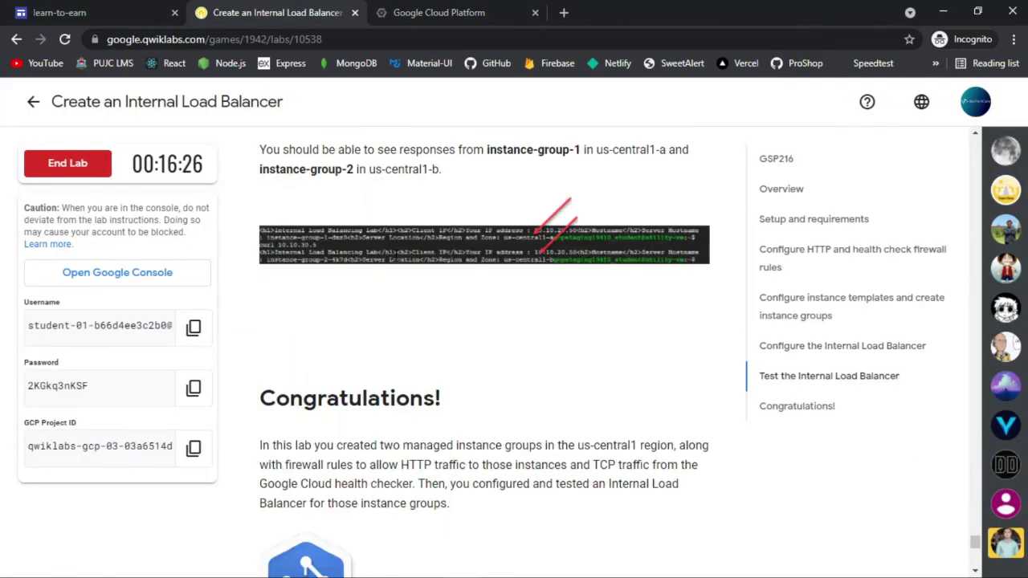
key("ctrl+Tab")
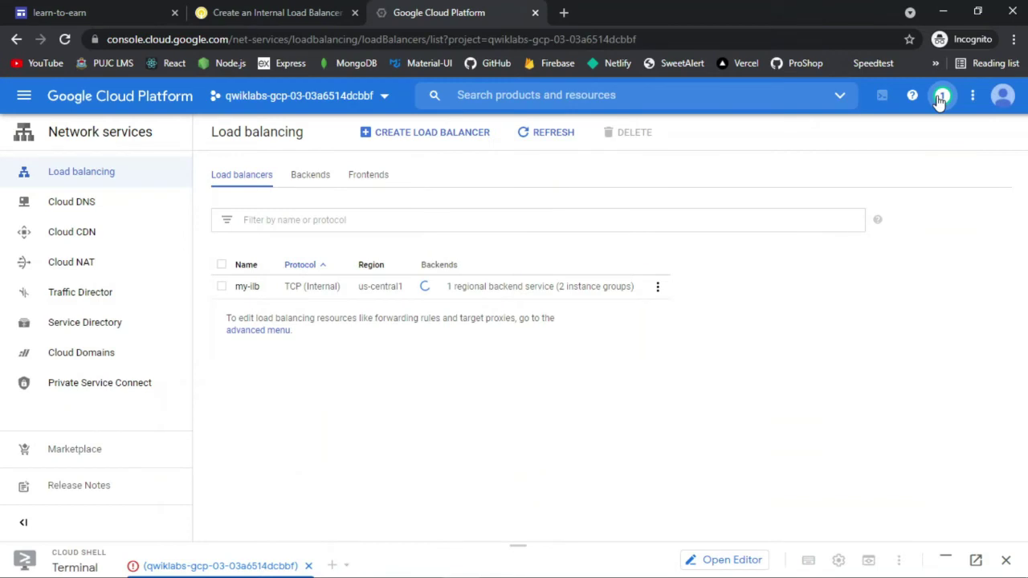
Step: Run the lab's progress check for the Configure the Internal Load Balancer objective
left_click(282, 13)
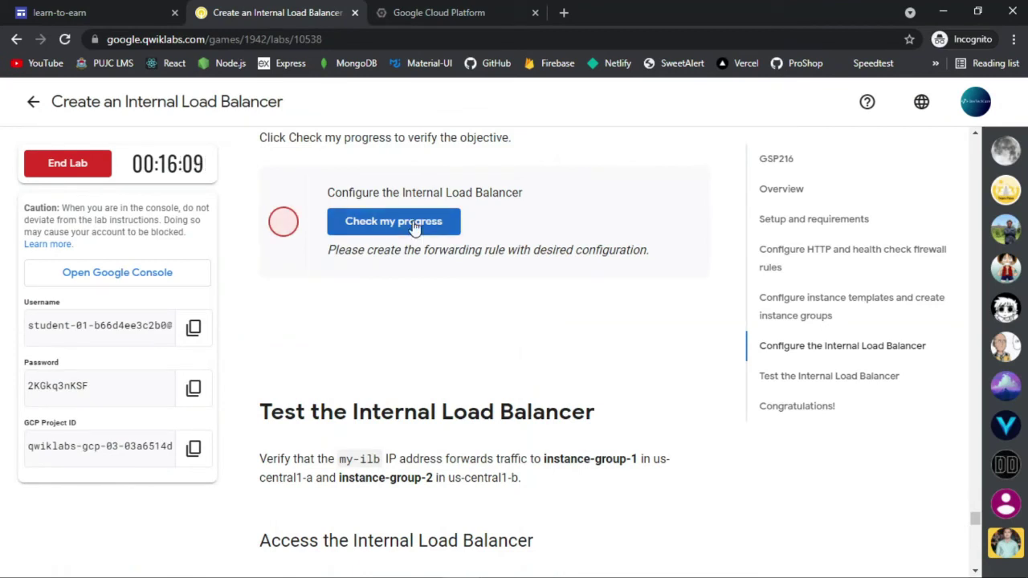
left_click(415, 228)
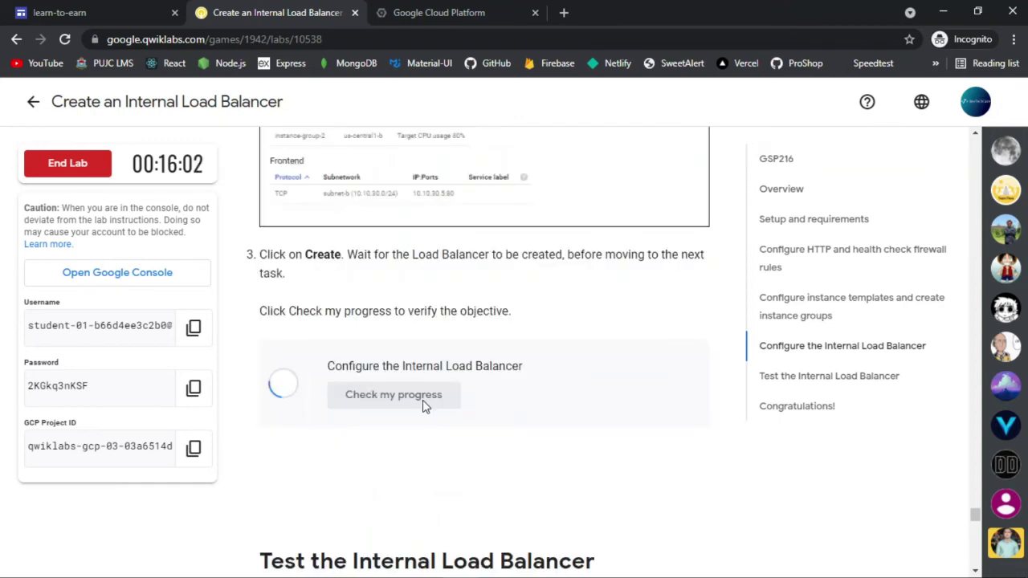
scroll(555, 350, "up", 2)
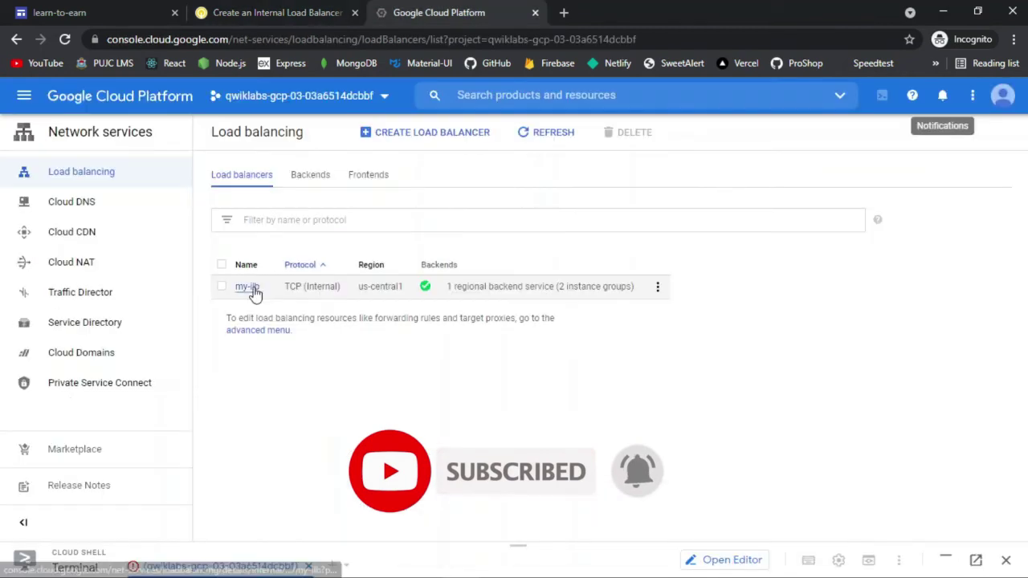
Step: Open the details of my-ilb and compare its frontend and backend with the lab's Review and finalize example
left_click(250, 289)
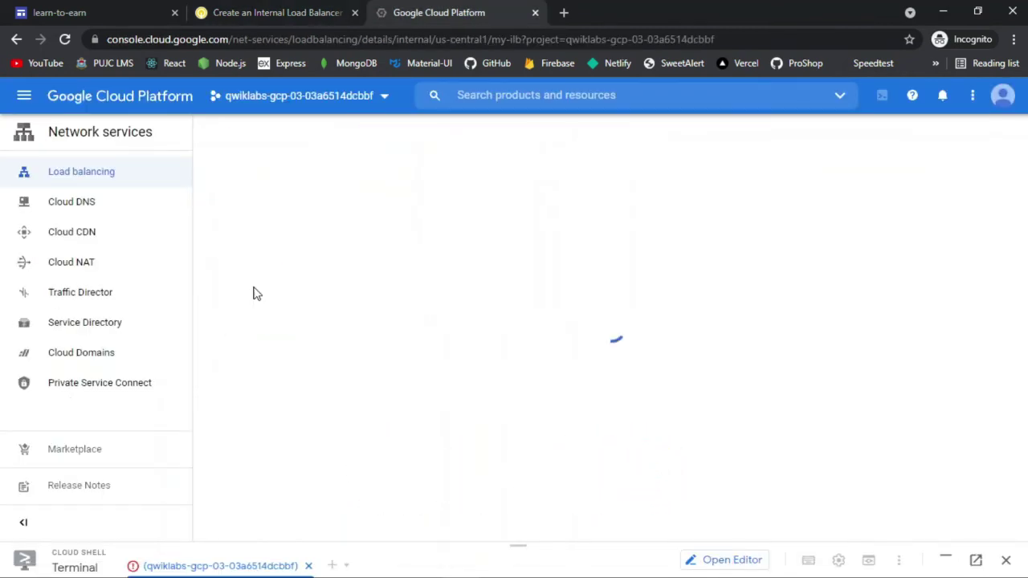
left_click(276, 10)
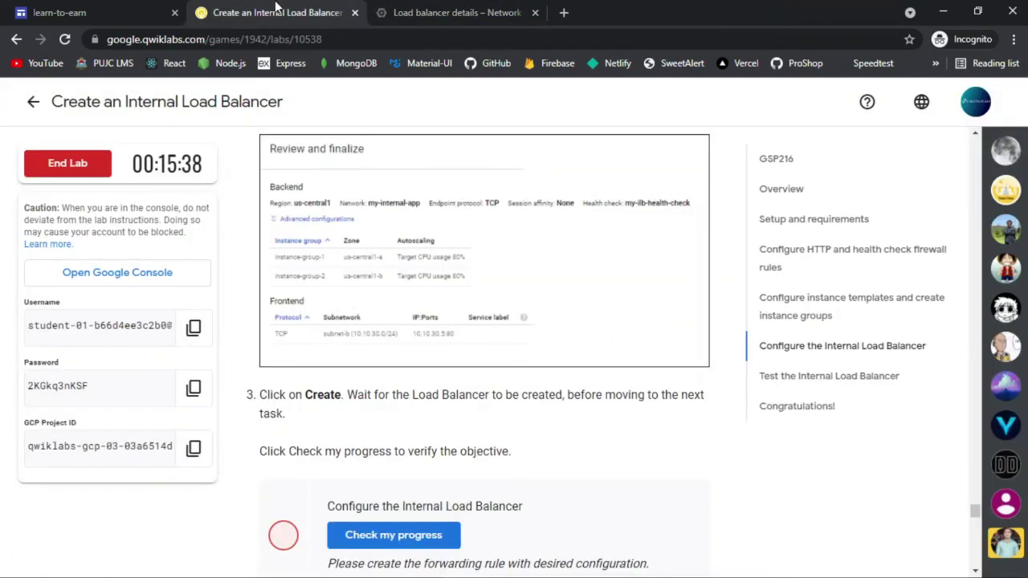
left_click(498, 10)
left_click(310, 10)
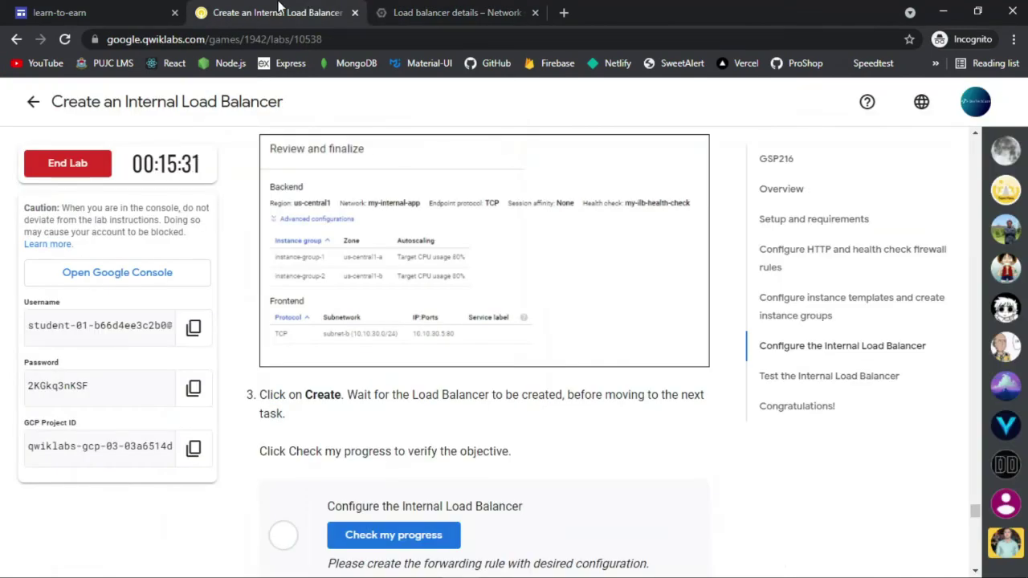
left_click(441, 10)
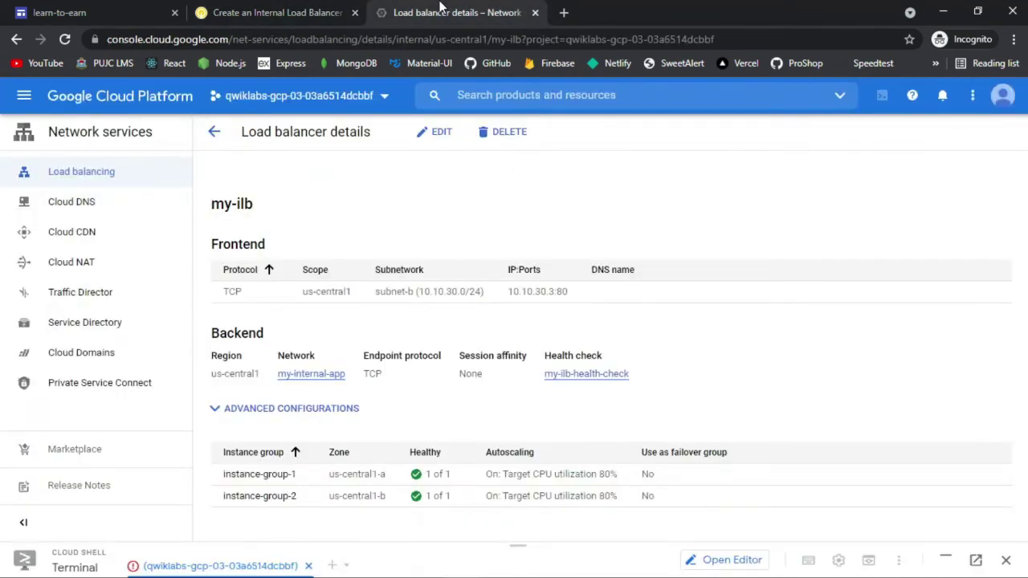
Step: Open my-ilb for editing and go to its frontend configuration
left_click(438, 133)
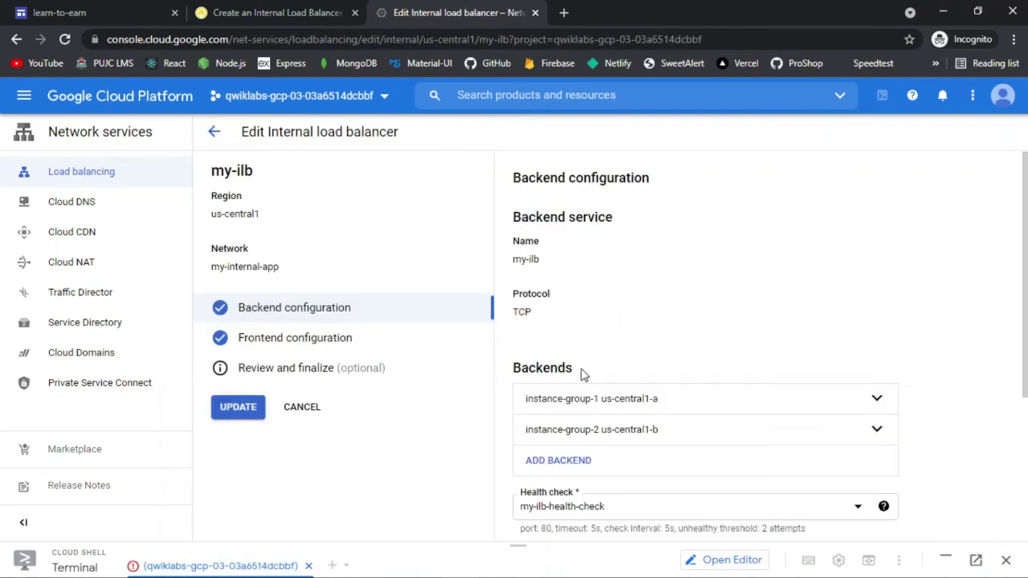
scroll(674, 326, "down", 3)
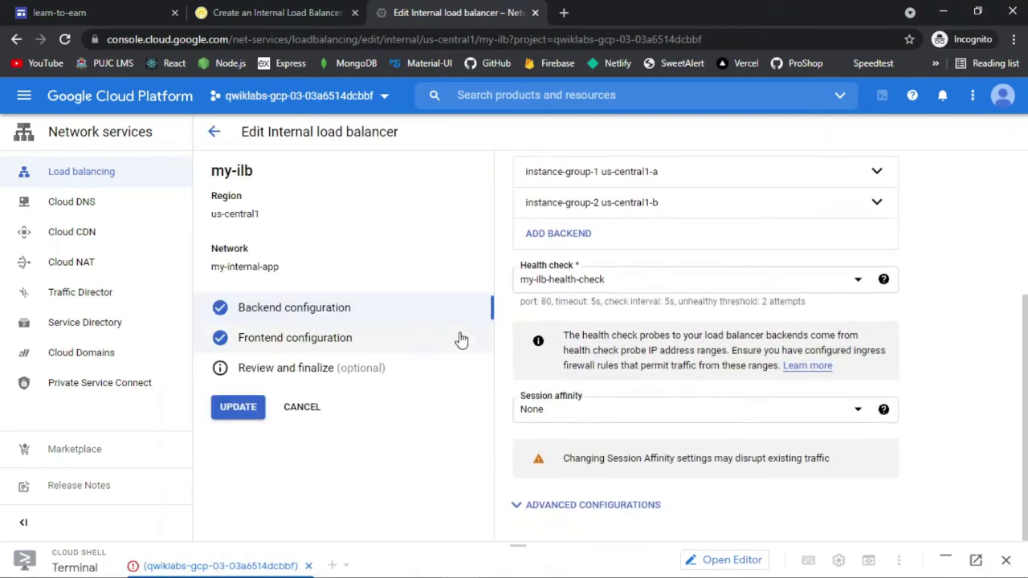
left_click(396, 348)
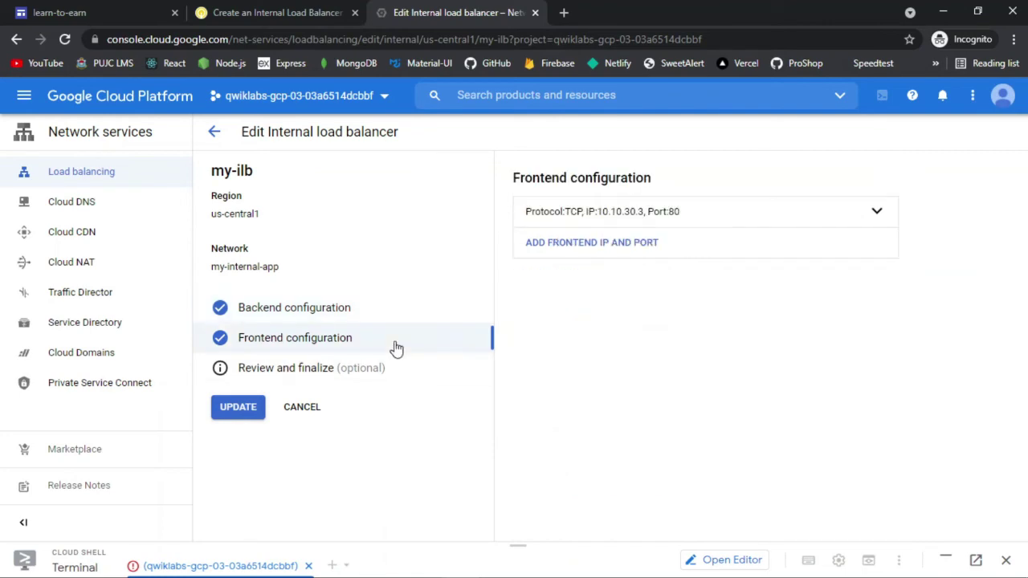
Step: Look up the lab's custom IP address and compare it with the IP of my-ilb's existing frontend entry
left_click(265, 12)
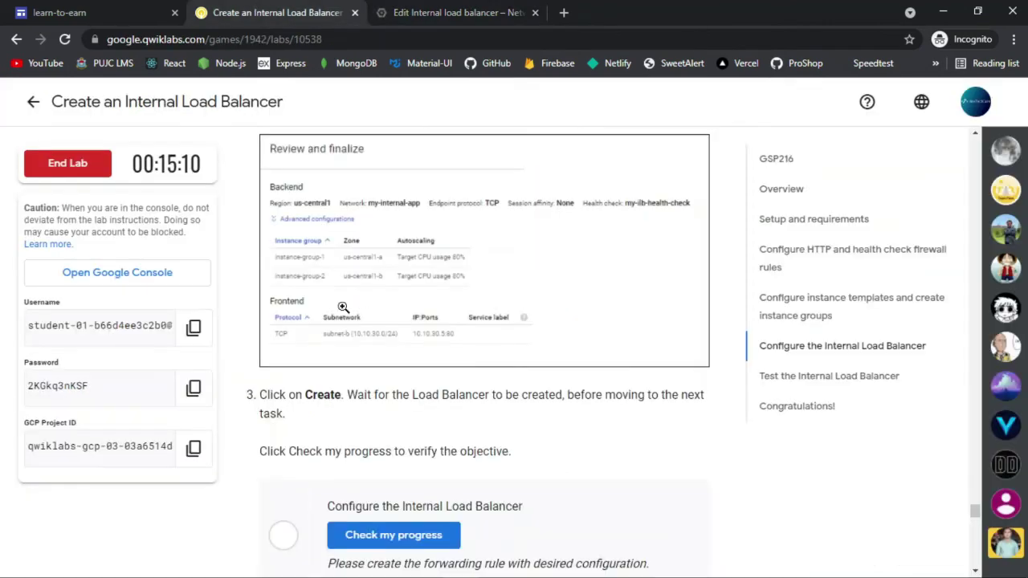
scroll(343, 308, "up", 4)
scroll(343, 308, "up", 1)
double_click(441, 278)
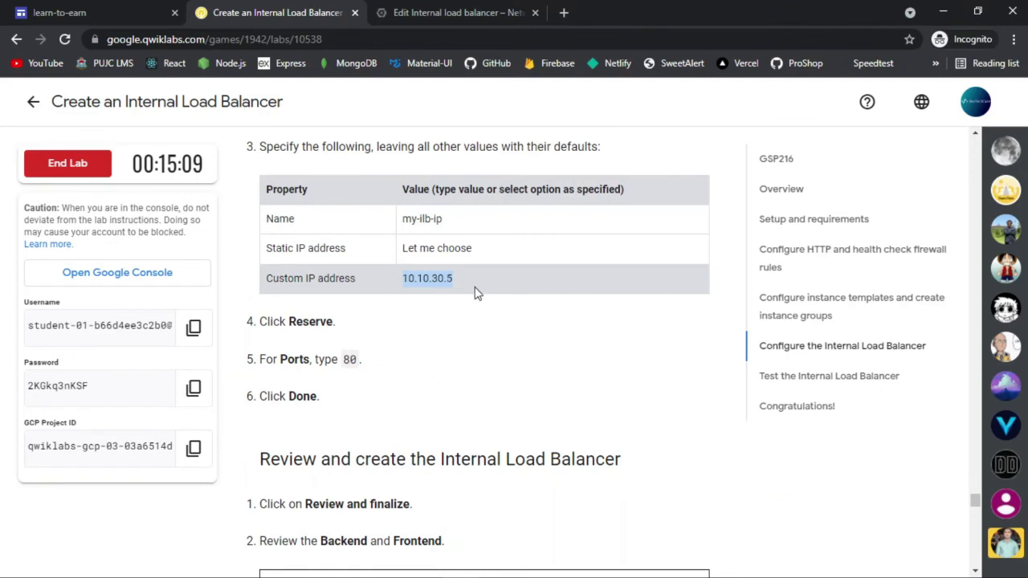
left_click(449, 12)
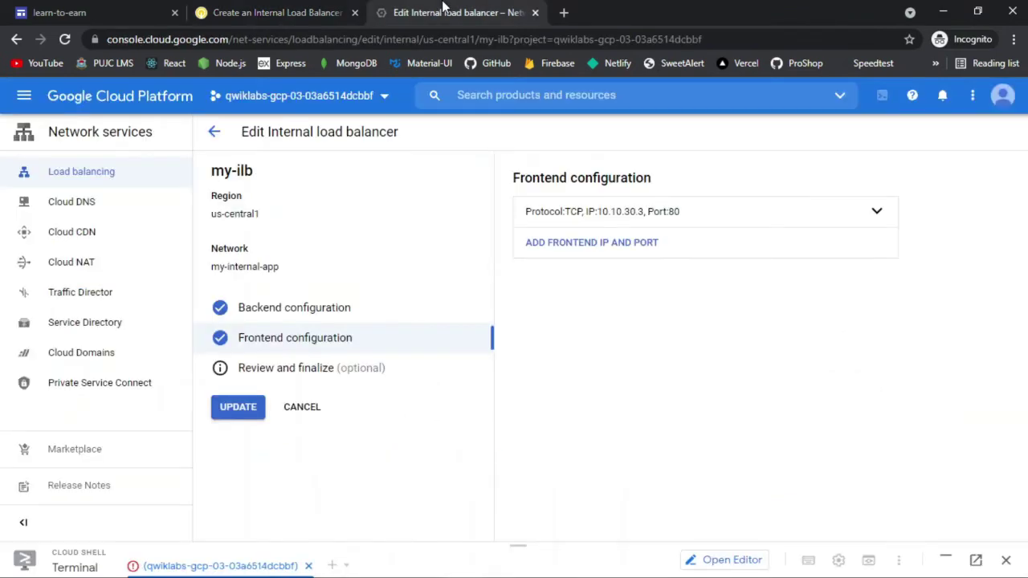
left_click(273, 12)
left_click(449, 12)
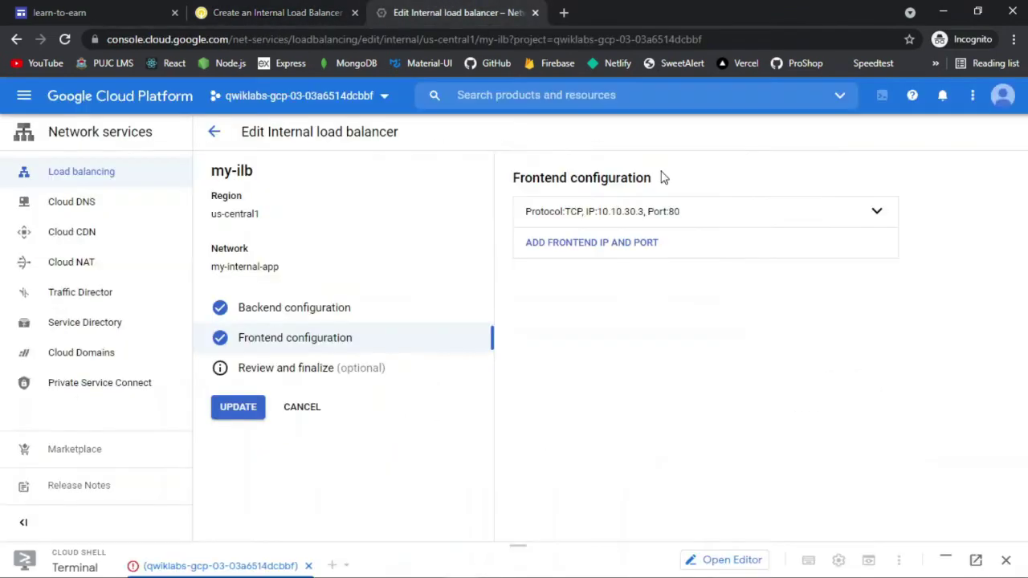
Step: Examine the settings of my-ilb's existing frontend entry, including its advanced configurations, and collapse it
left_click(749, 216)
scroll(679, 407, "down", 3)
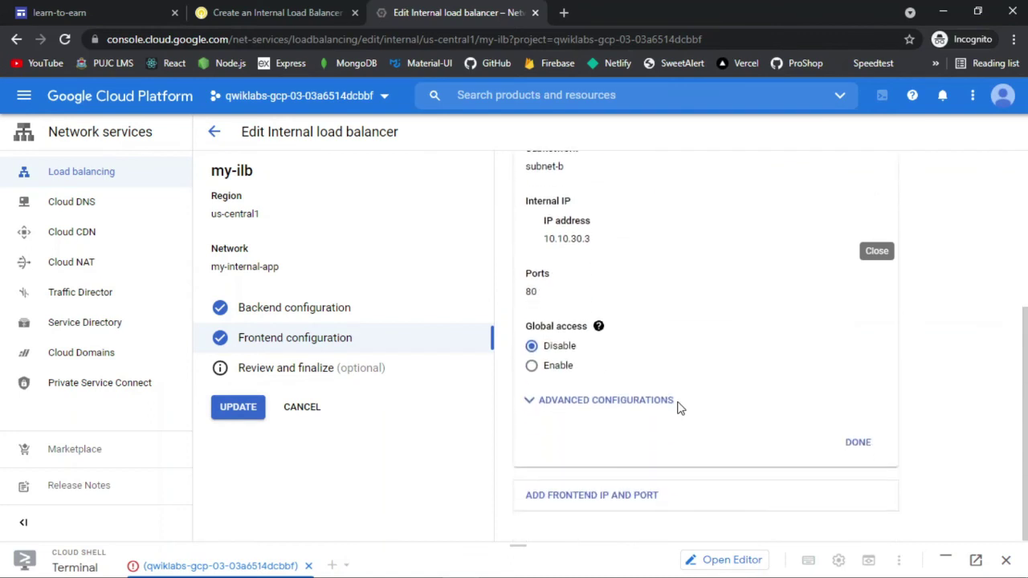
scroll(748, 363, "up", 3)
scroll(620, 506, "down", 2)
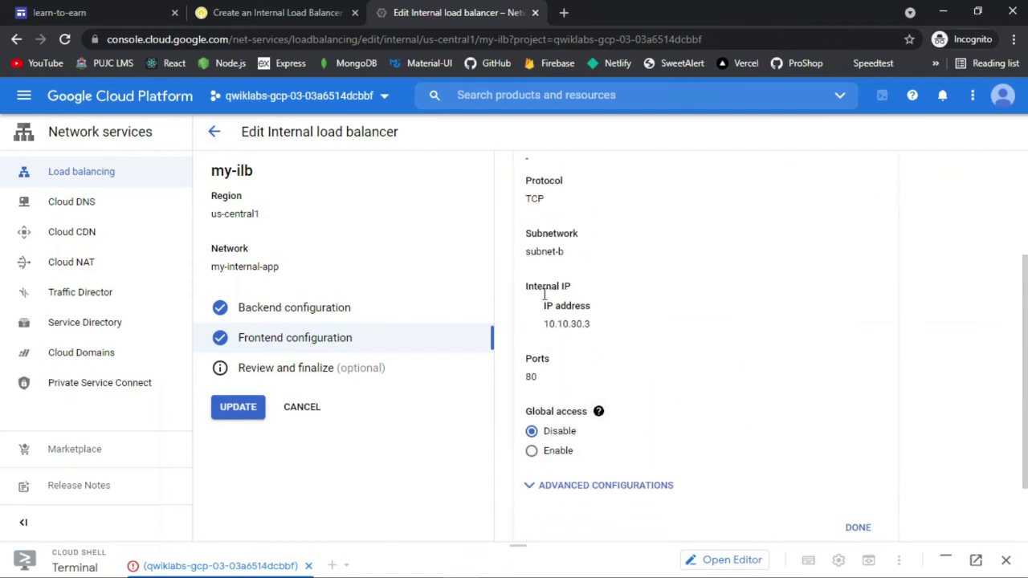
scroll(709, 323, "up", 3)
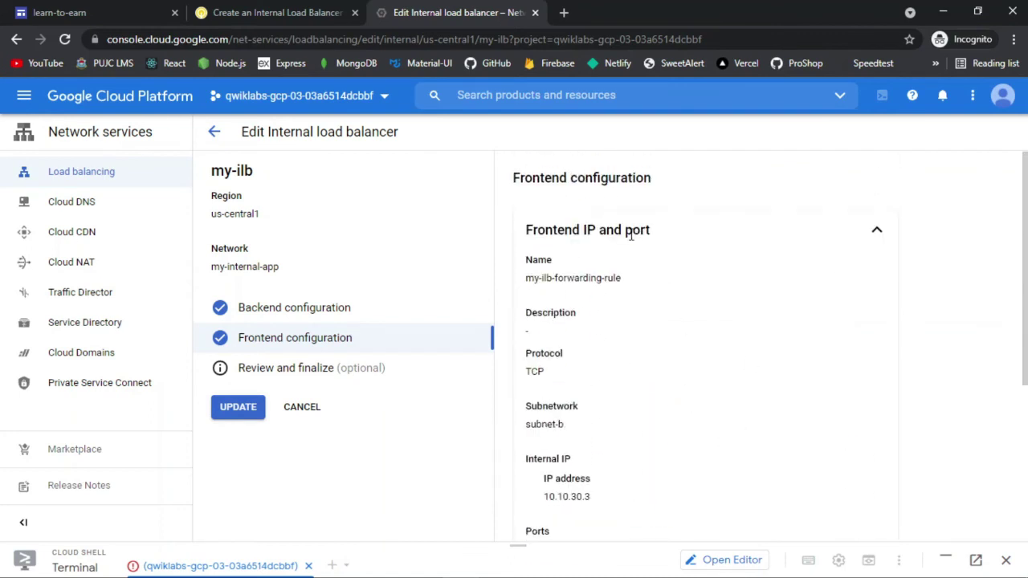
scroll(699, 345, "down", 3)
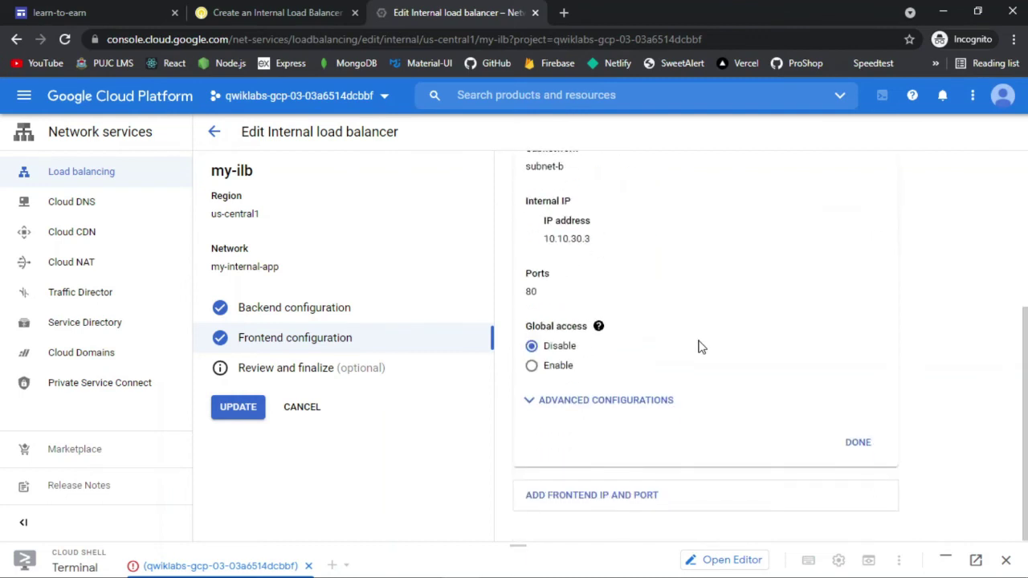
left_click(619, 401)
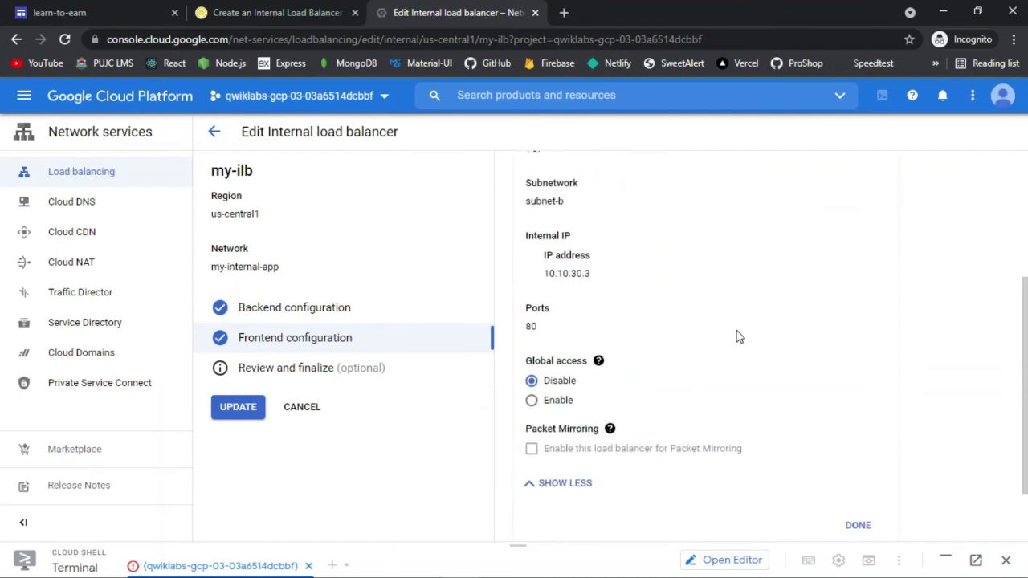
scroll(737, 335, "up", 3)
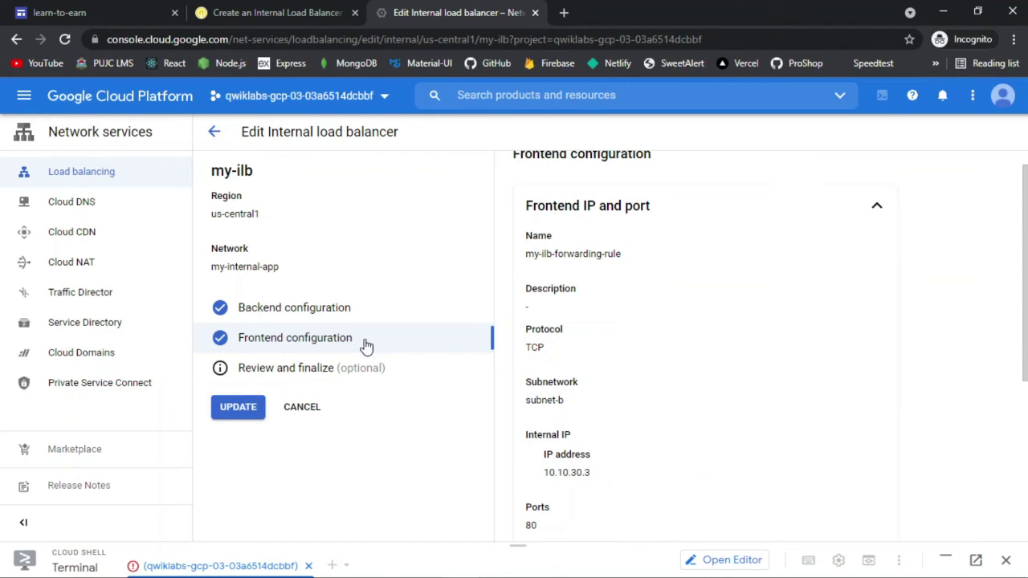
double_click(538, 236)
scroll(594, 265, "down", 4)
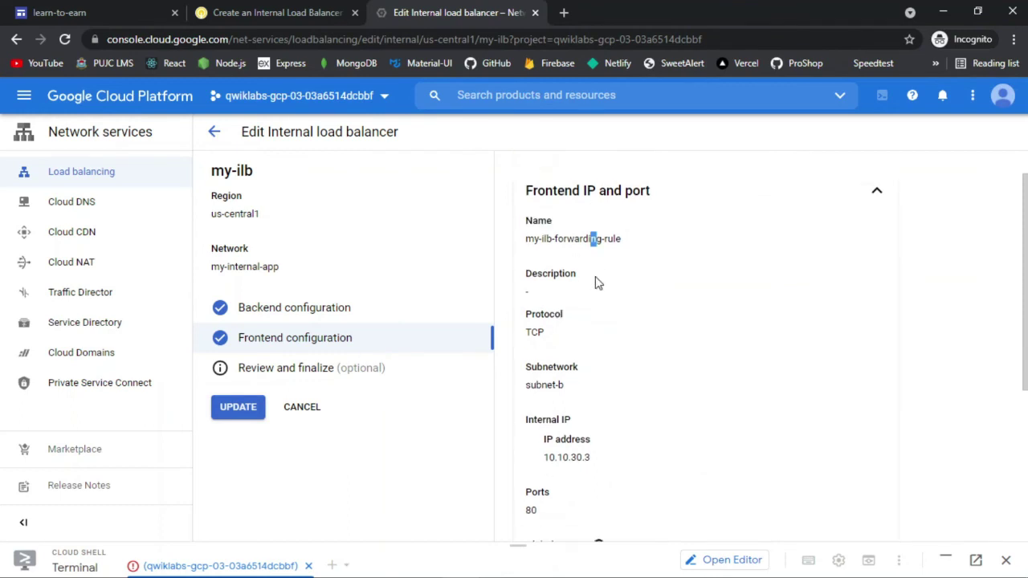
mouse_move(598, 277)
scroll(792, 313, "up", 5)
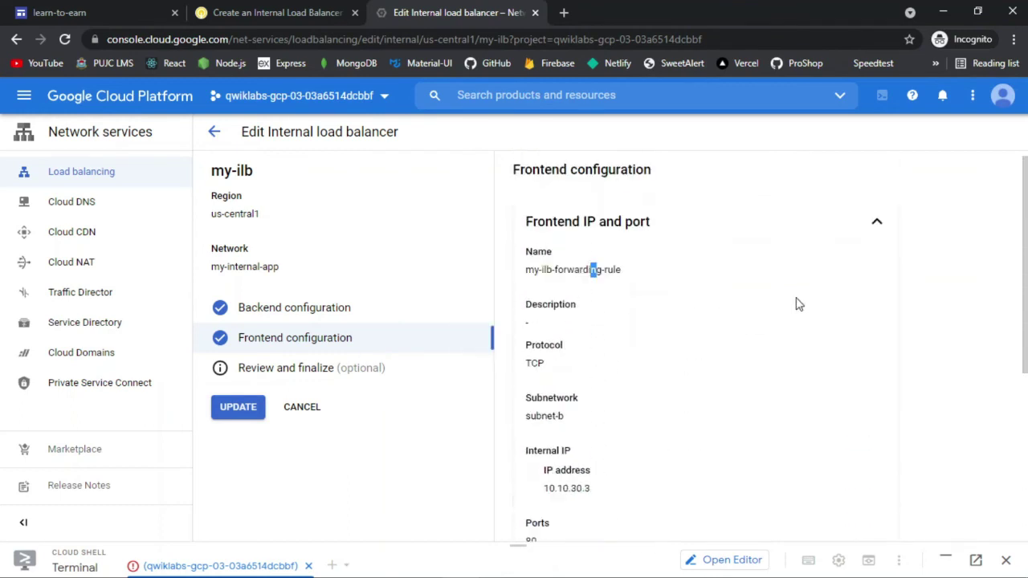
left_click(877, 233)
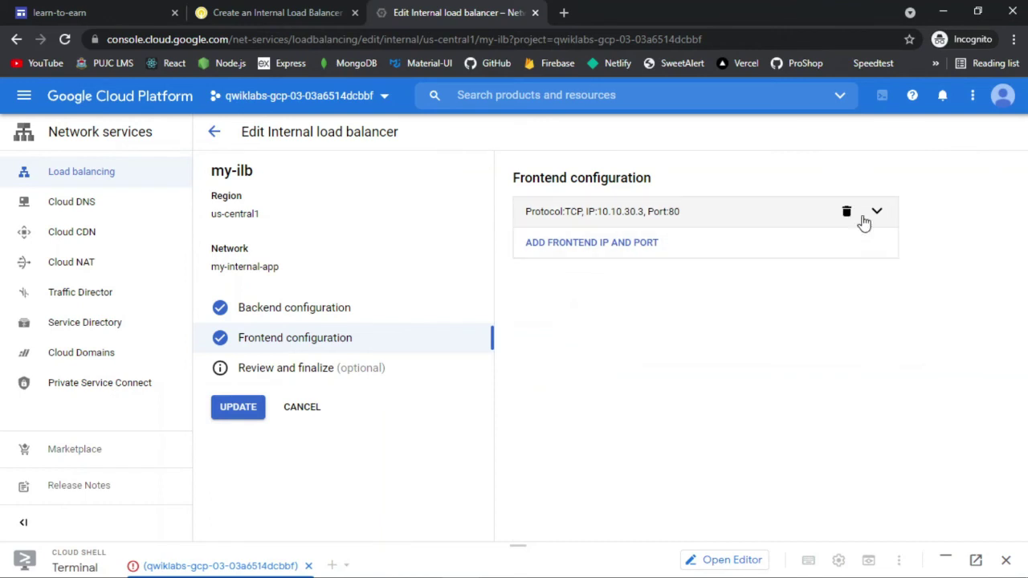
Step: Delete my-ilb's existing 10.10.30.3 frontend entry and add a new frontend IP and port
left_click(847, 217)
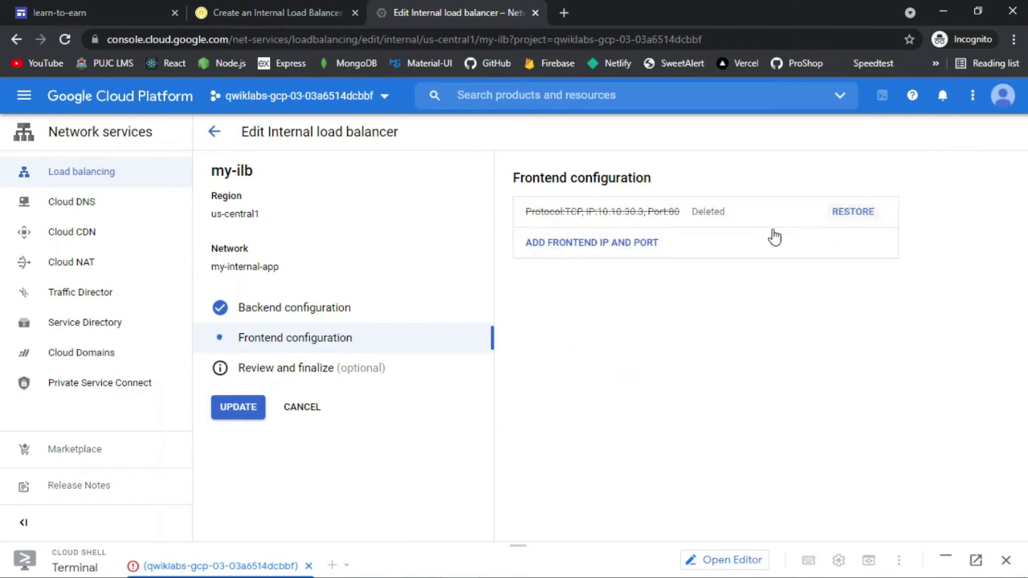
left_click(643, 245)
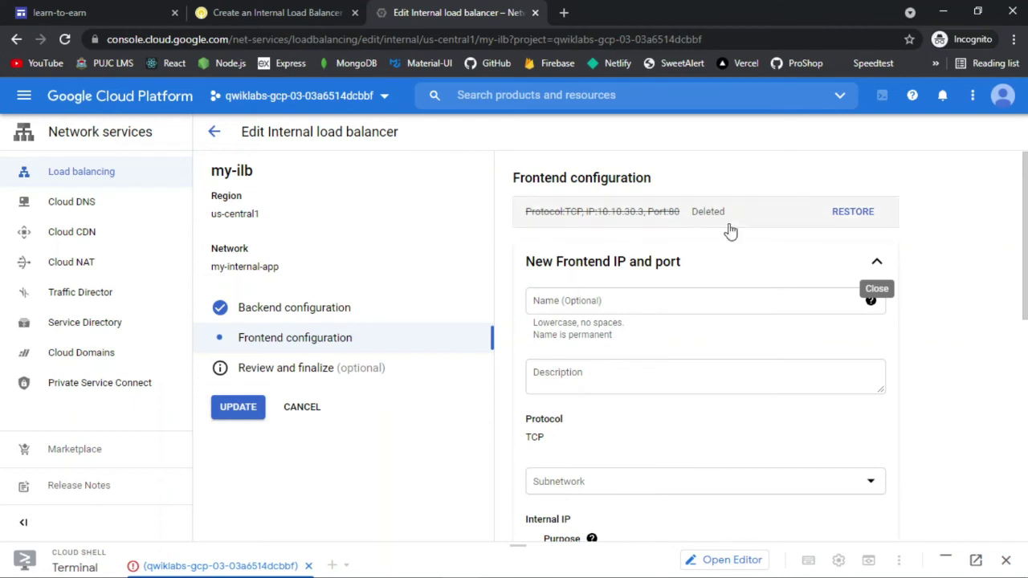
Step: Restore the deleted 10.10.30.3 frontend entry and copy its name, my-ilb-forwarding-rule
left_click(866, 213)
left_click(824, 214)
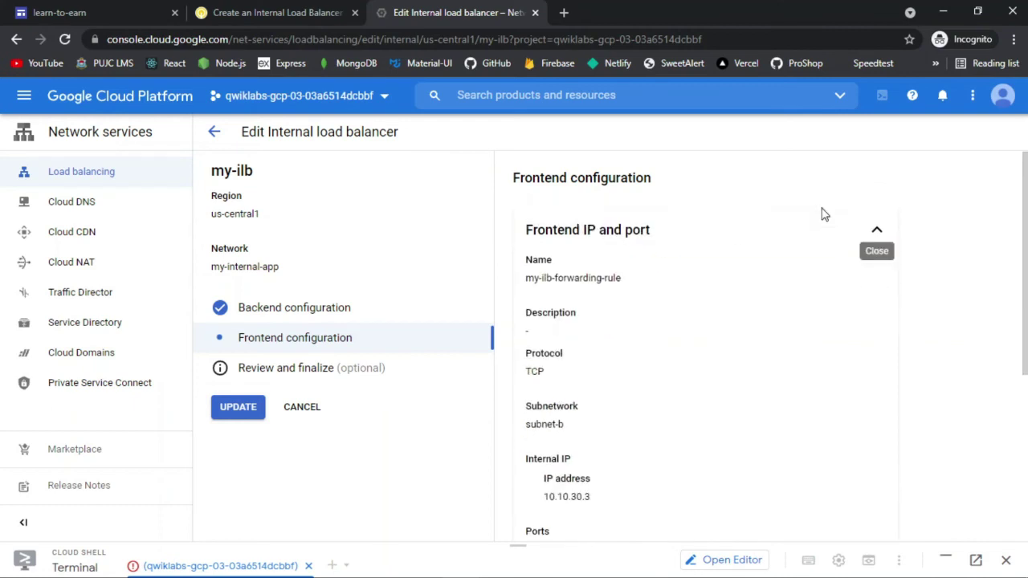
scroll(656, 290, "down", 2)
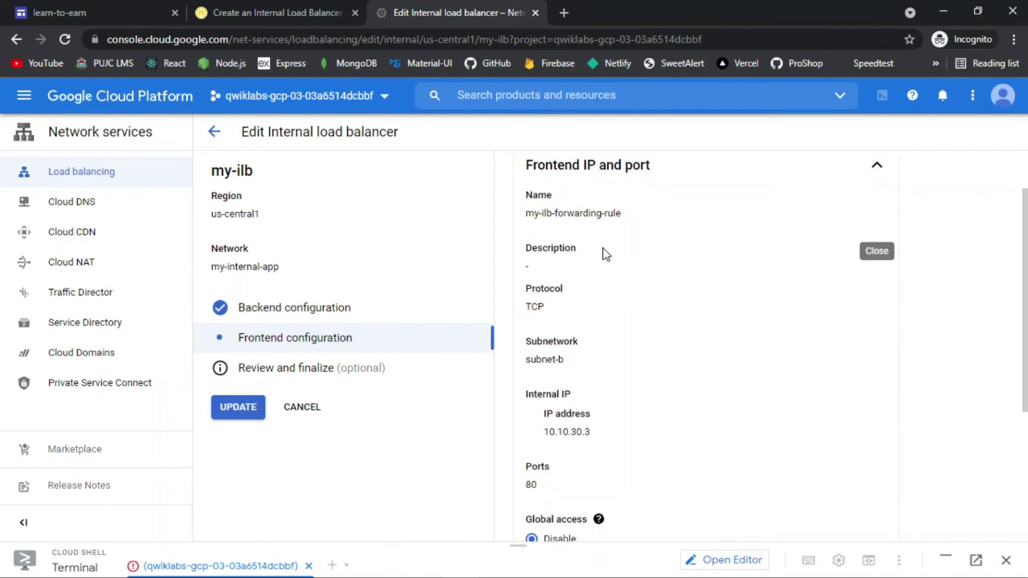
triple_click(582, 213)
key("ctrl+c")
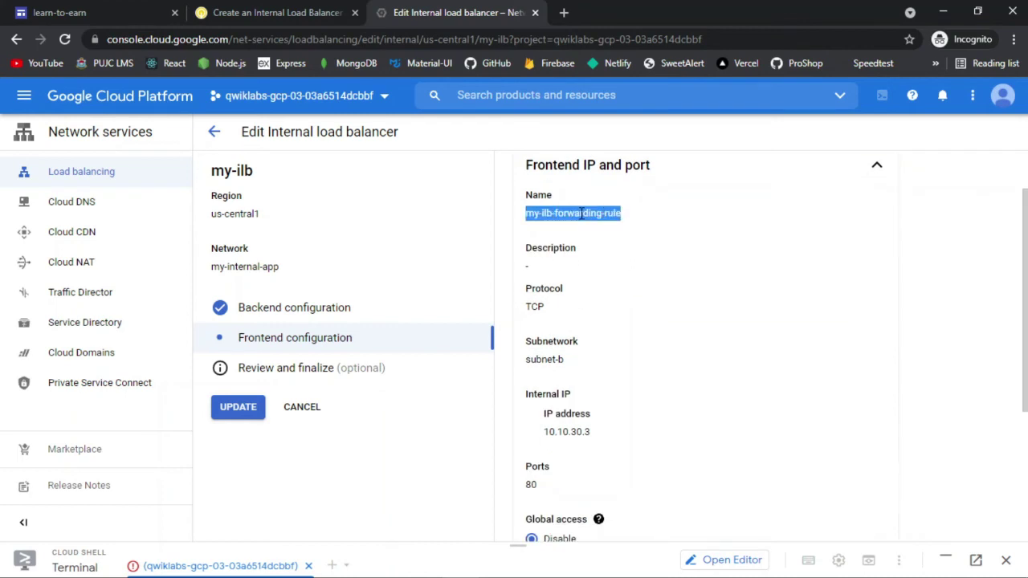
Step: Name the new frontend entry my-ilb-forwarding-rule and recheck the existing entry's settings
scroll(707, 299, "down", 3)
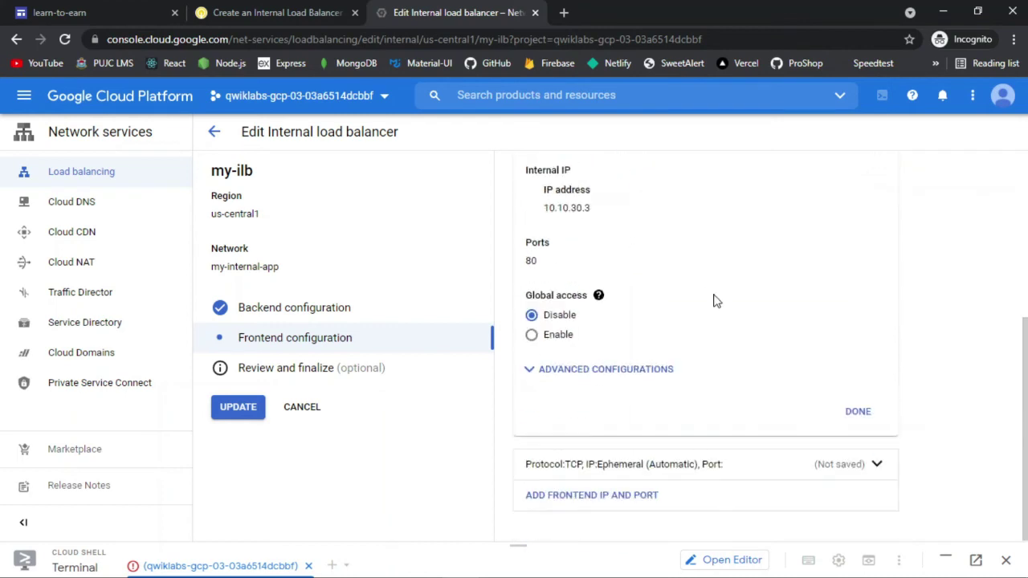
left_click(734, 480)
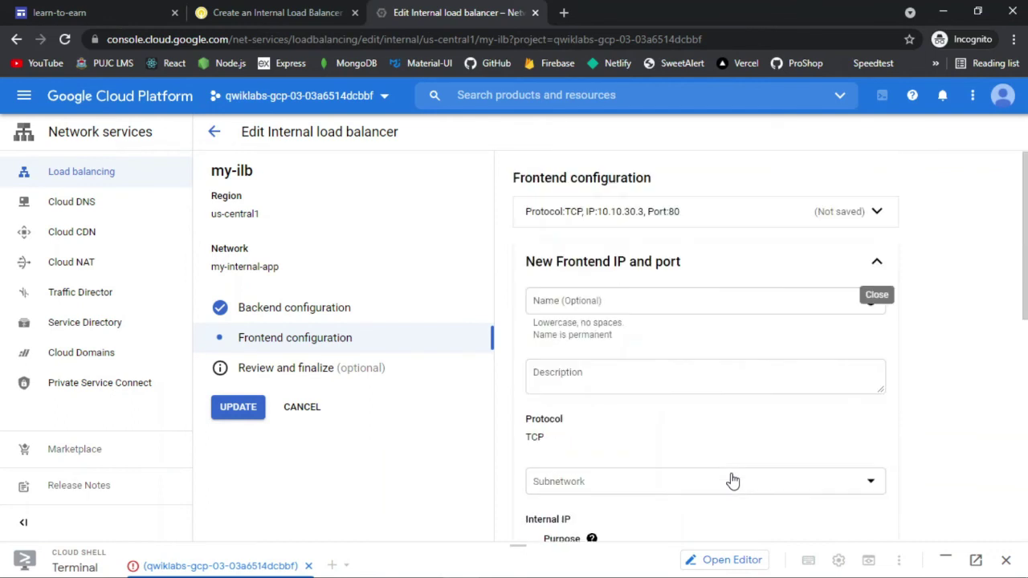
left_click(608, 307)
key("ctrl+v")
left_click(748, 213)
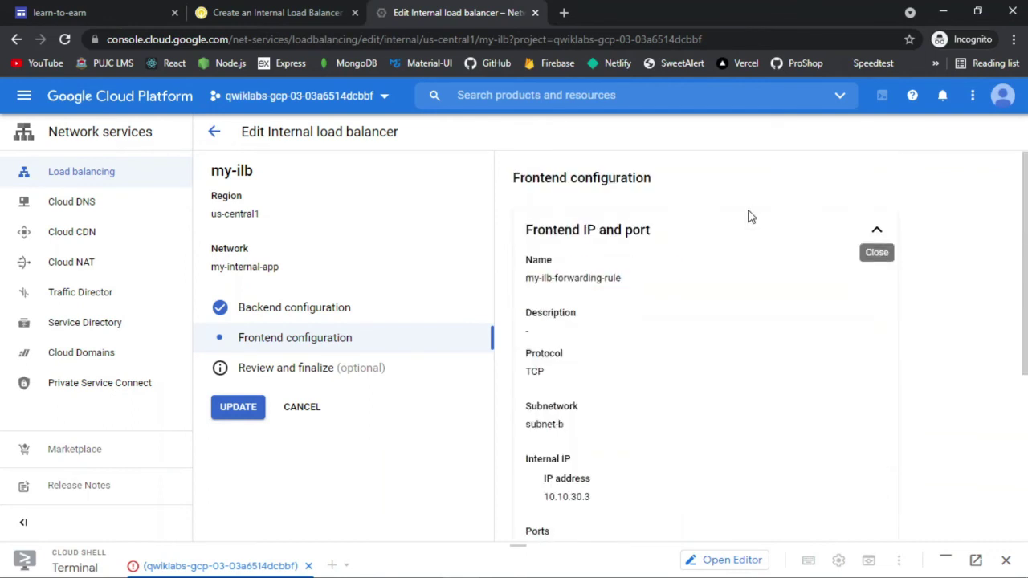
scroll(687, 395, "down", 2)
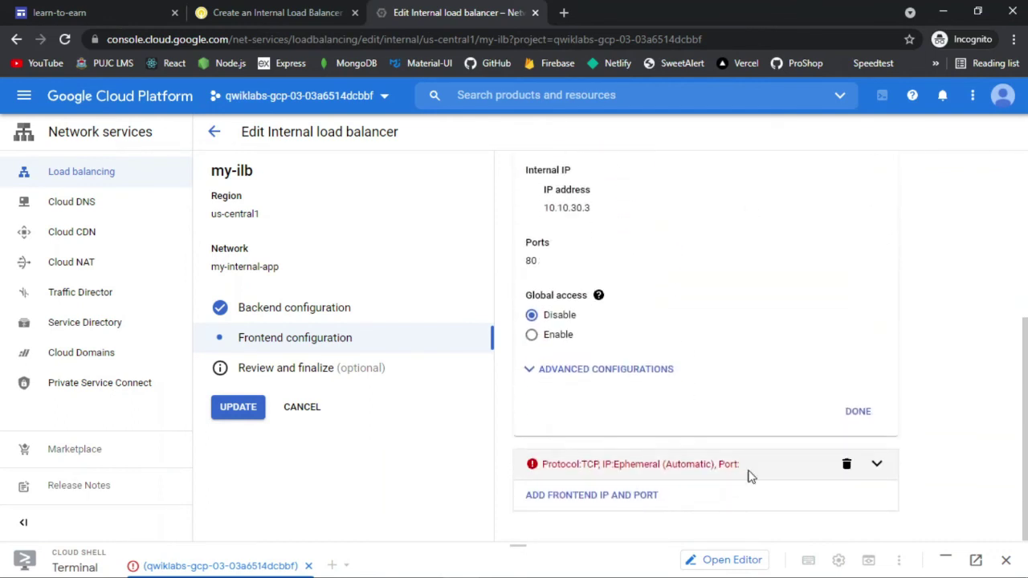
Step: Set the new frontend entry's subnetwork to subnet-b and its IP address to my-ilb-ip
left_click(728, 480)
scroll(771, 342, "down", 2)
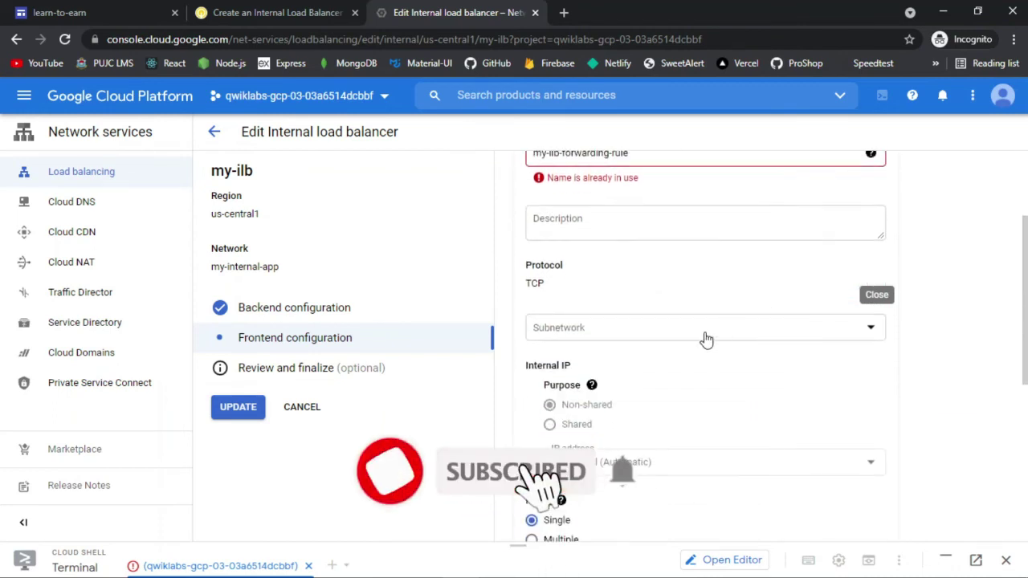
left_click(706, 331)
left_click(645, 423)
scroll(711, 381, "down", 1)
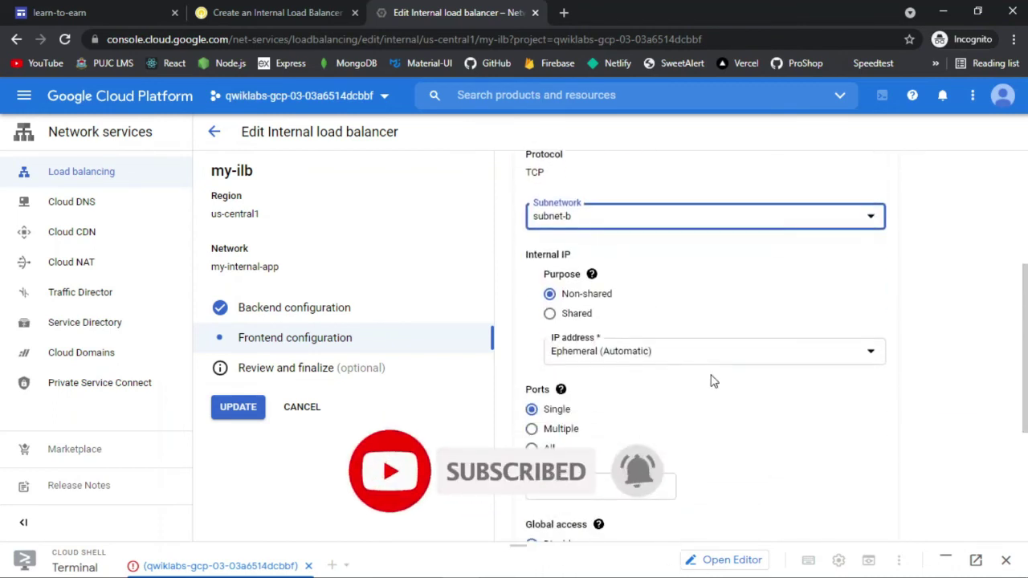
left_click(729, 351)
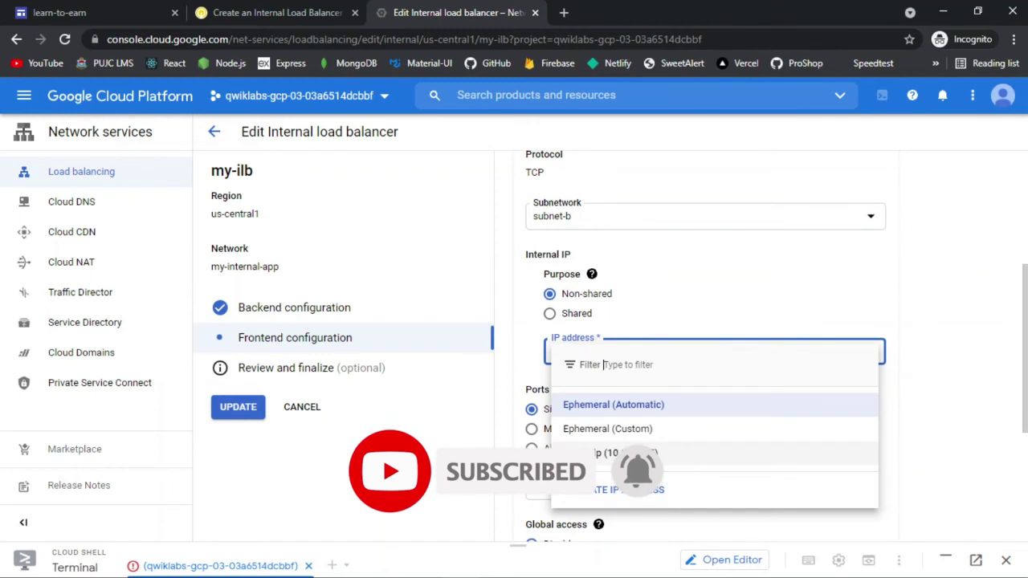
left_click(660, 452)
scroll(683, 418, "down", 2)
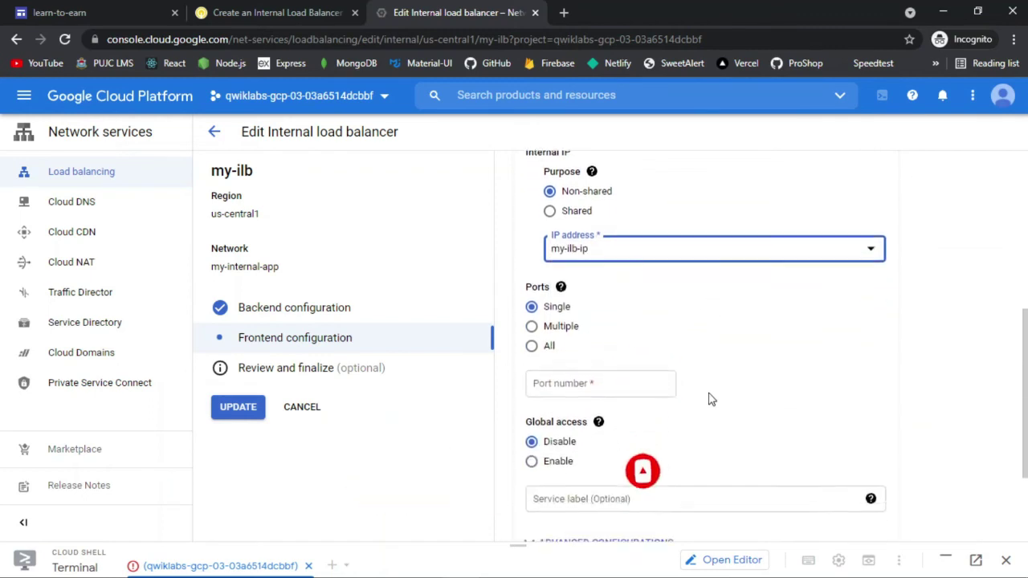
Step: Set the new frontend entry's single port number to 80 and finish the entry
left_click(649, 384)
type("80")
scroll(806, 402, "down", 2)
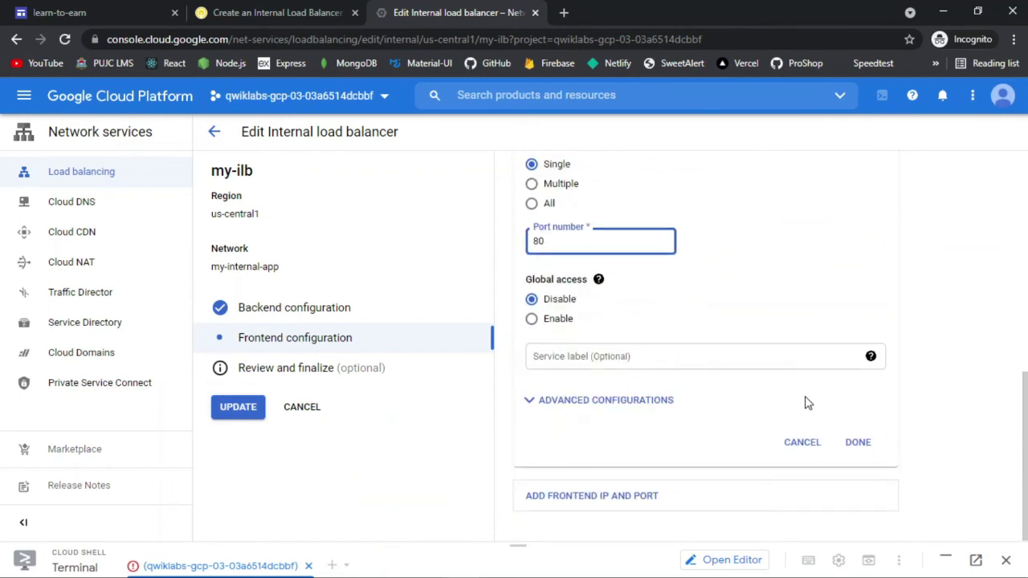
left_click(859, 445)
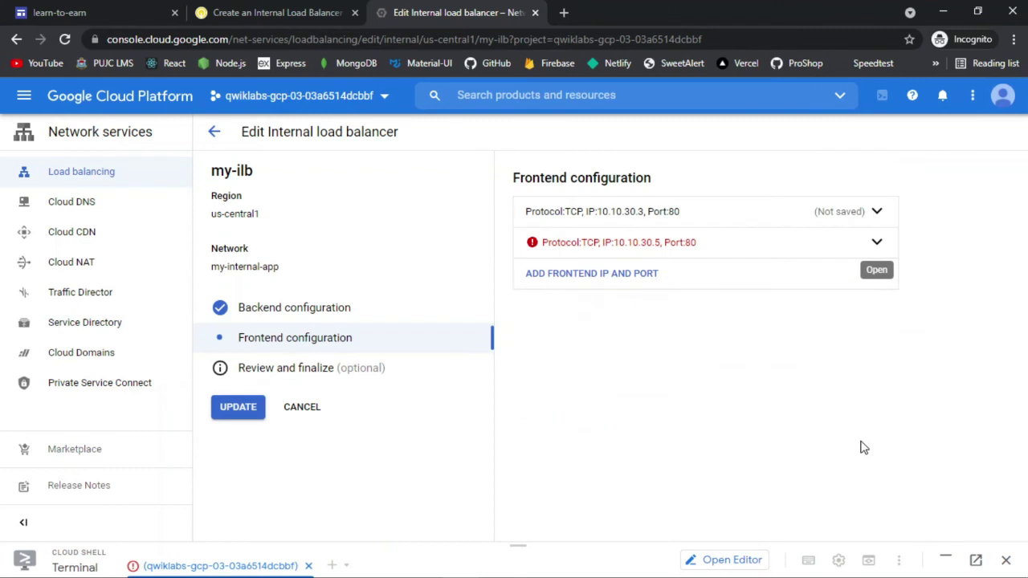
Step: Examine the new 10.10.30.5 frontend entry, including its advanced configurations, and collapse it
left_click(780, 252)
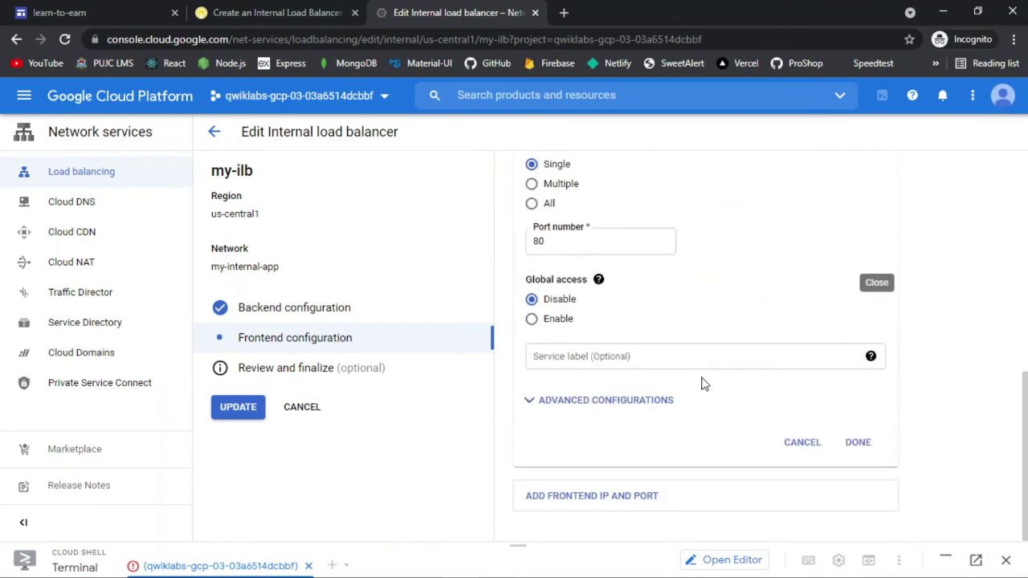
left_click(627, 400)
scroll(731, 293, "down", 1)
left_click(856, 442)
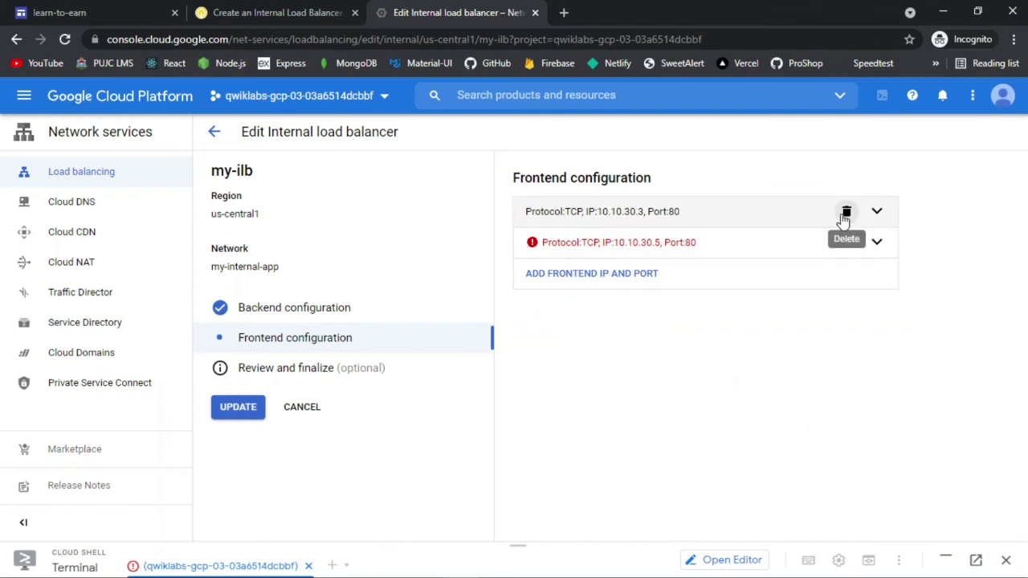
Step: Delete the 10.10.30.3 frontend entry and shorten the new frontend entry's name to my-ilb
left_click(845, 212)
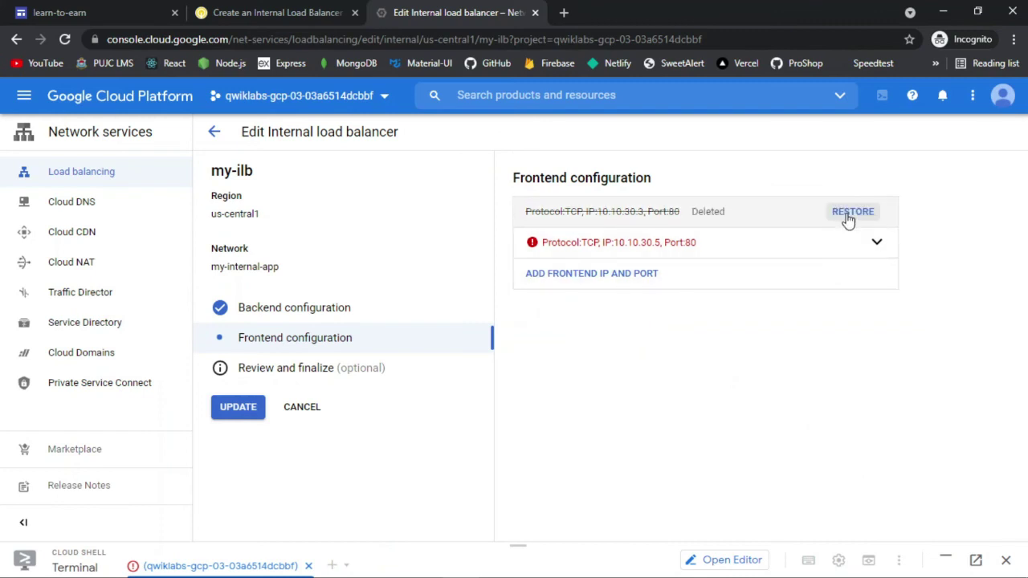
left_click(779, 254)
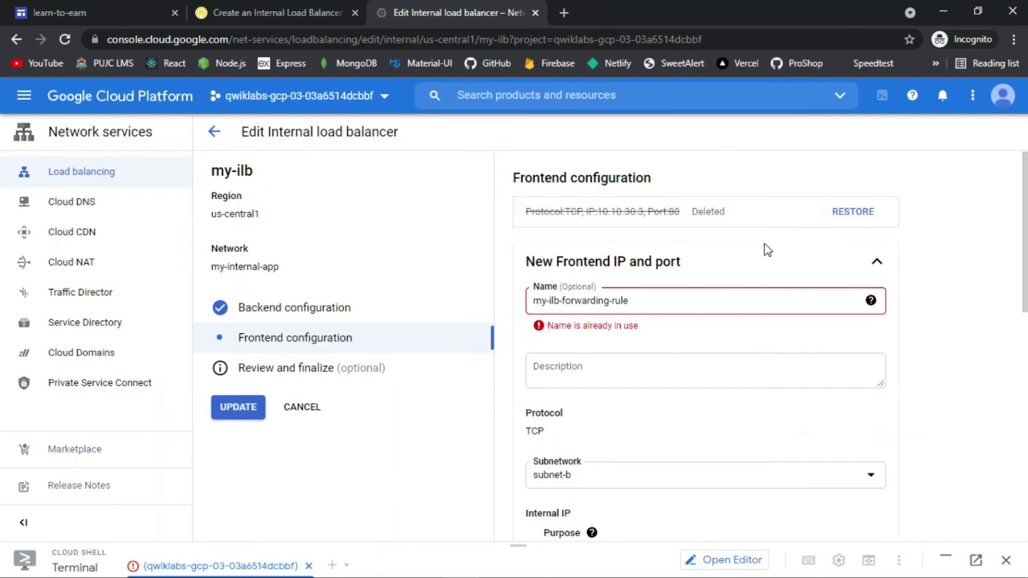
left_click_drag(680, 299, 561, 301)
key("BackSpace")
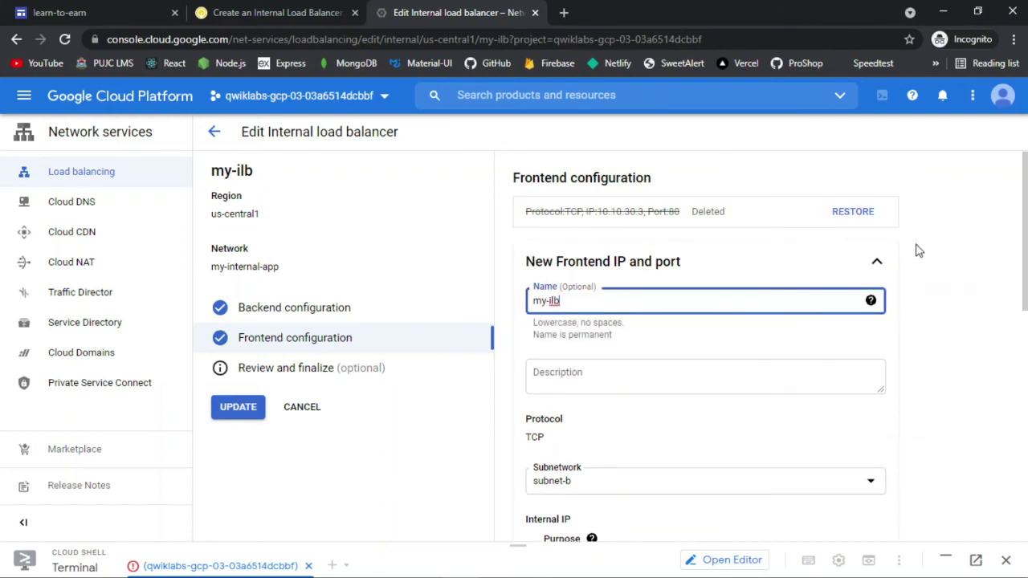
scroll(784, 359, "down", 5)
scroll(783, 359, "down", 1)
left_click(860, 444)
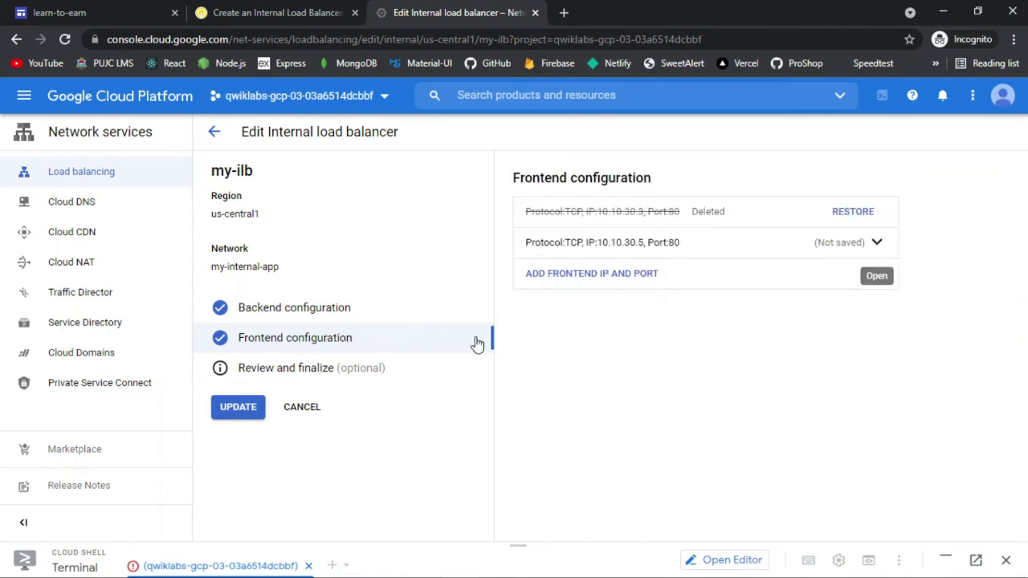
Step: Review my-ilb's final configuration, update the load balancer and check the update's progress in the notifications
left_click(285, 381)
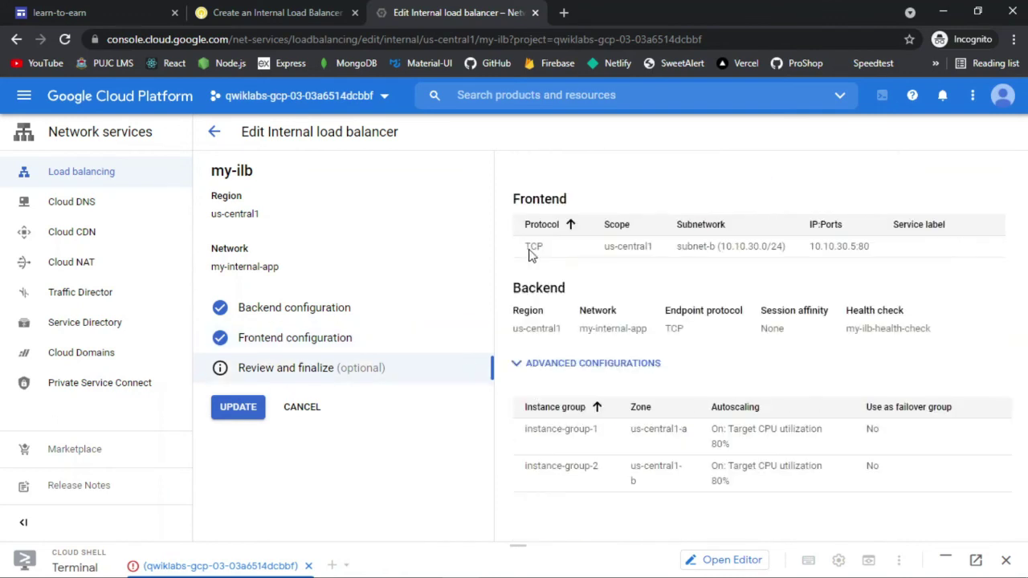
left_click(238, 406)
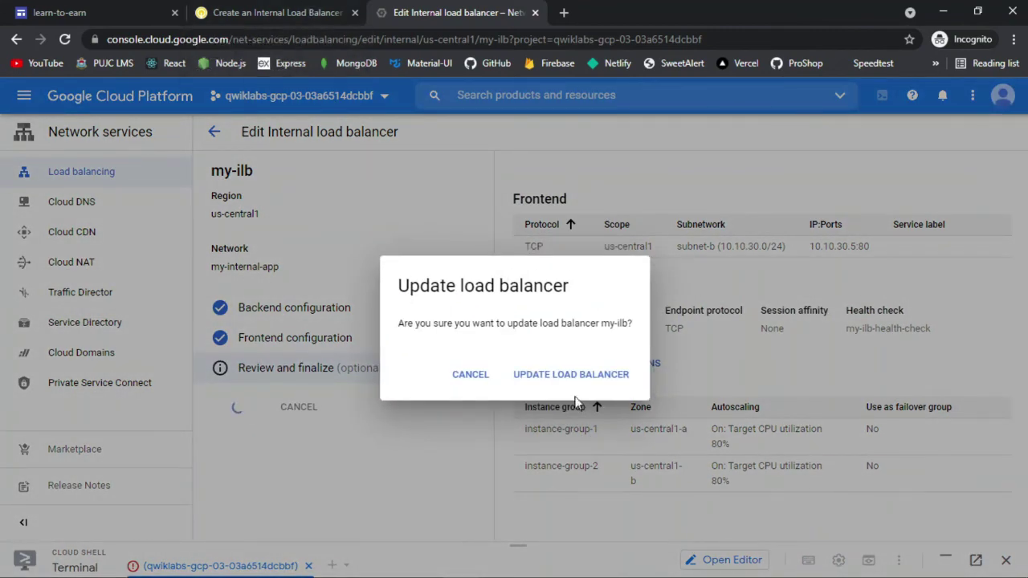
left_click(571, 383)
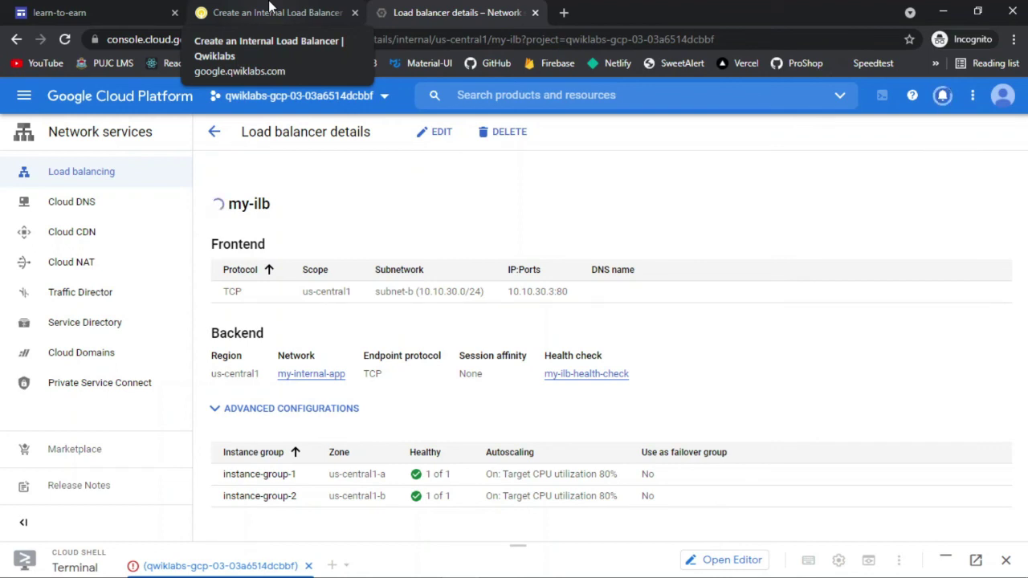
left_click(942, 96)
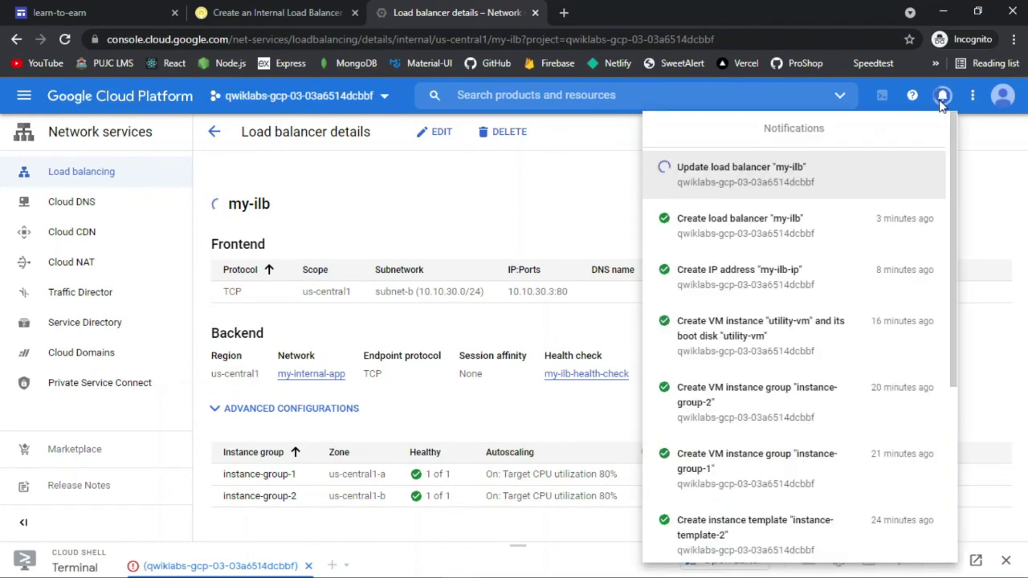
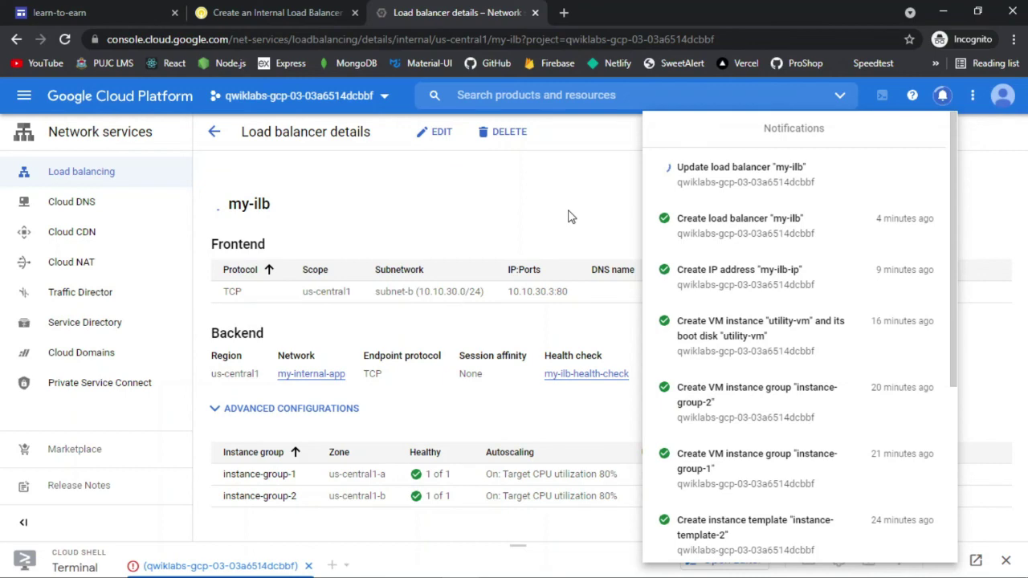
Step: Return to the Qwiklabs lab page, go to its Congratulations section and end the lab
key("ctrl+shift+Tab")
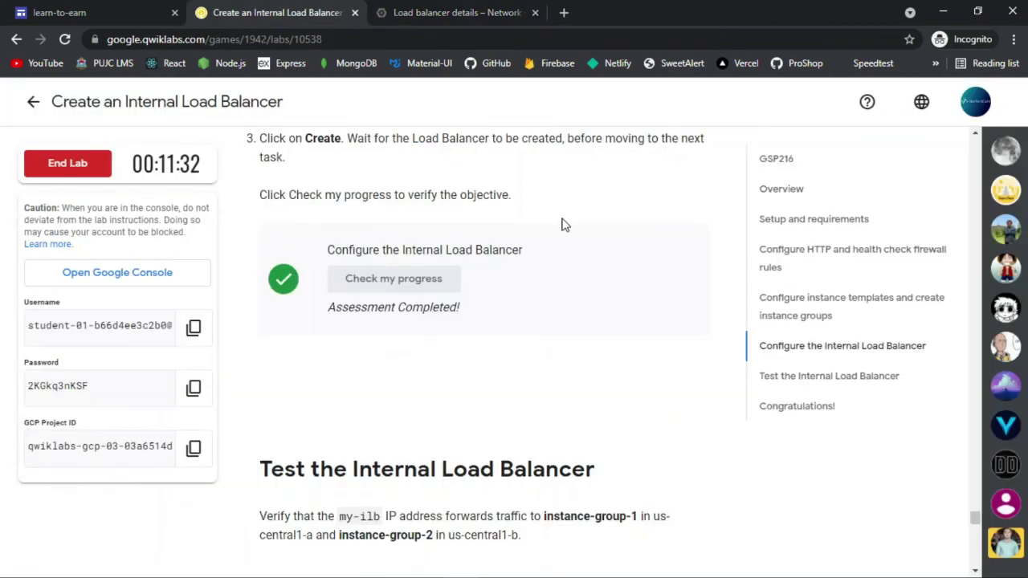
scroll(563, 225, "down", 10)
left_click_drag(446, 225, 352, 232)
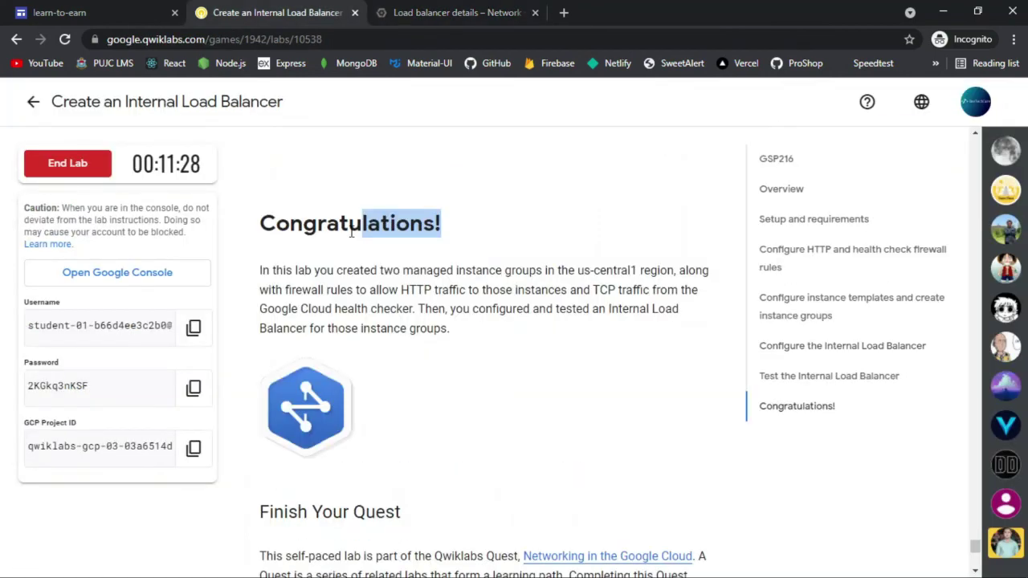
left_click(78, 174)
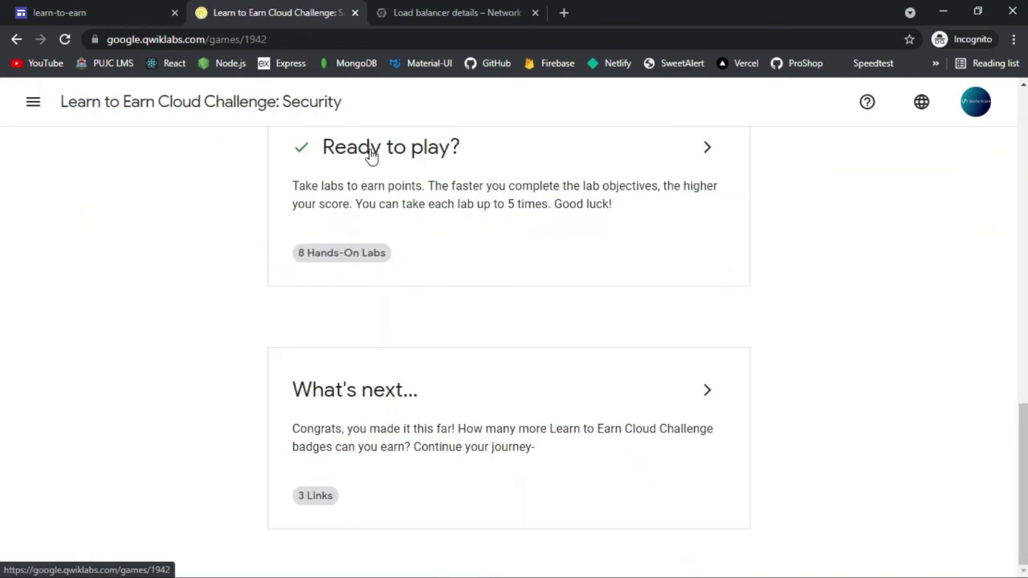
Step: Check the Create an Internal Load Balancer lab's completion in the challenge's lab list and view the profile's earned badges
left_click(371, 156)
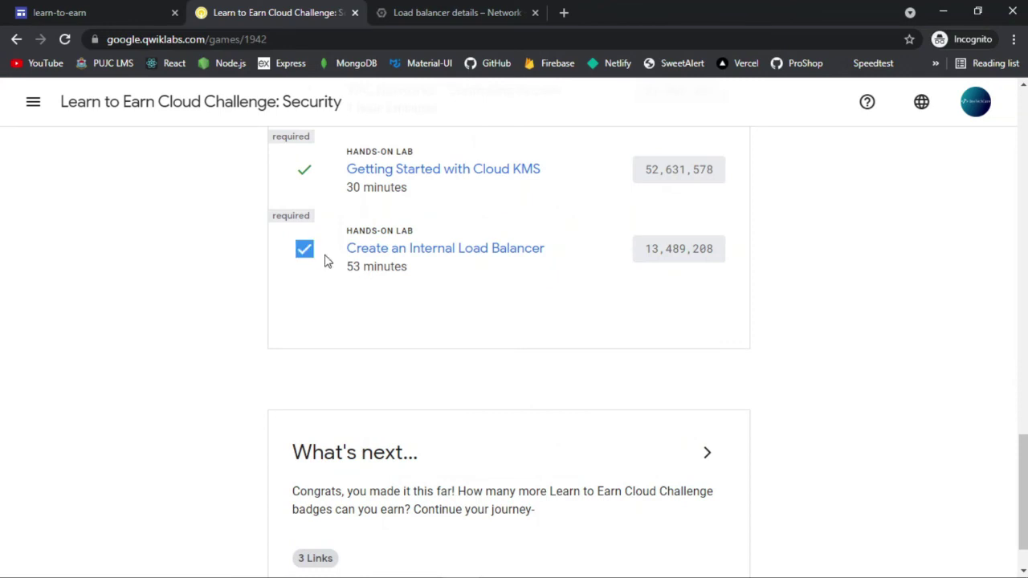
left_click(33, 101)
left_click(70, 233)
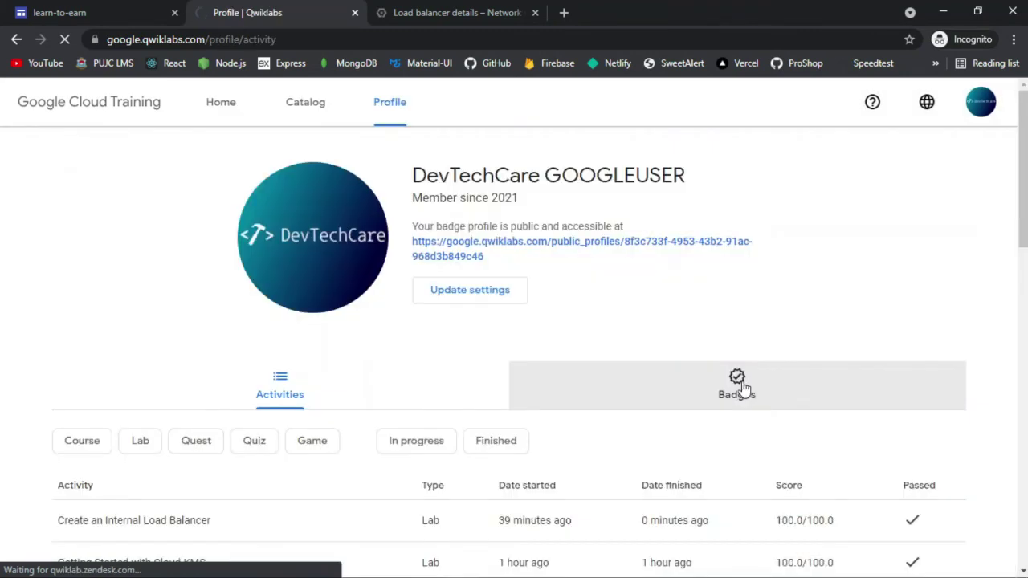
left_click(744, 389)
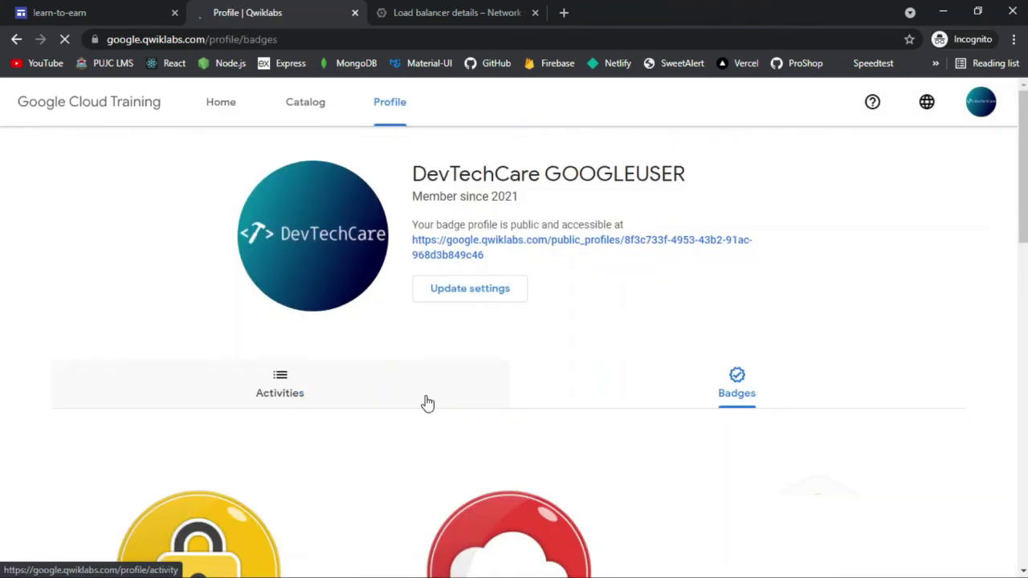
scroll(427, 402, "down", 3)
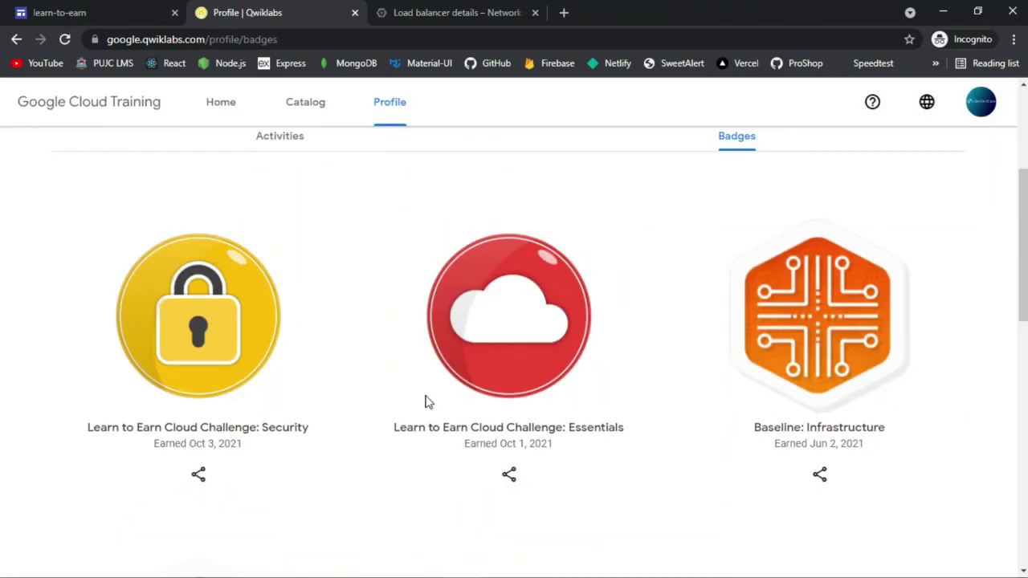